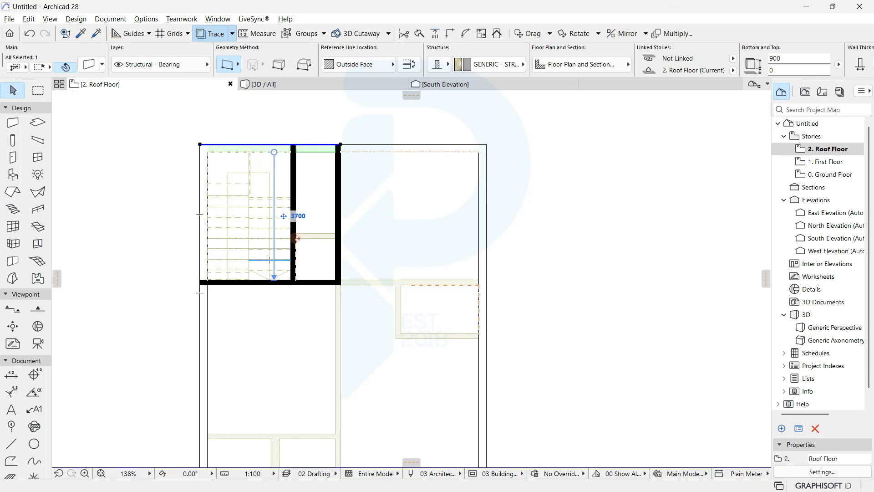
Step: Set the height of the two outer stairwell walls on the Roof Floor to 2400
scroll(347, 230, "up", 4)
scroll(322, 220, "down", 3)
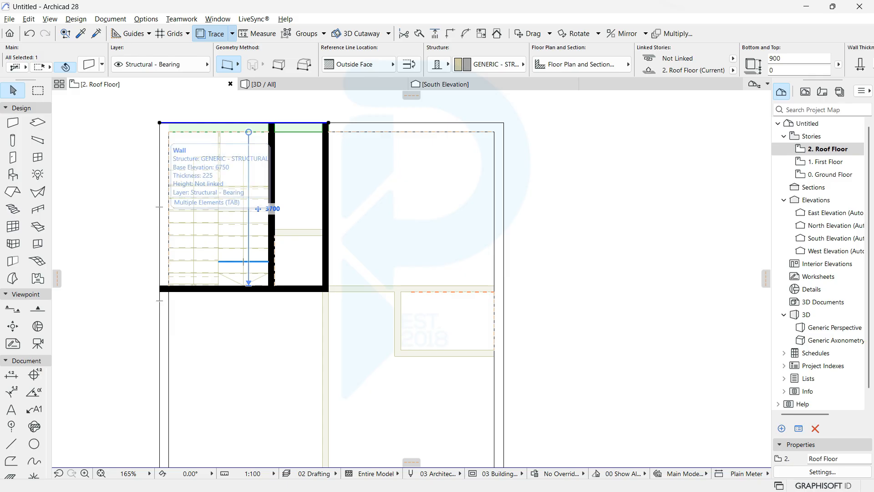
left_click(165, 136, "shift")
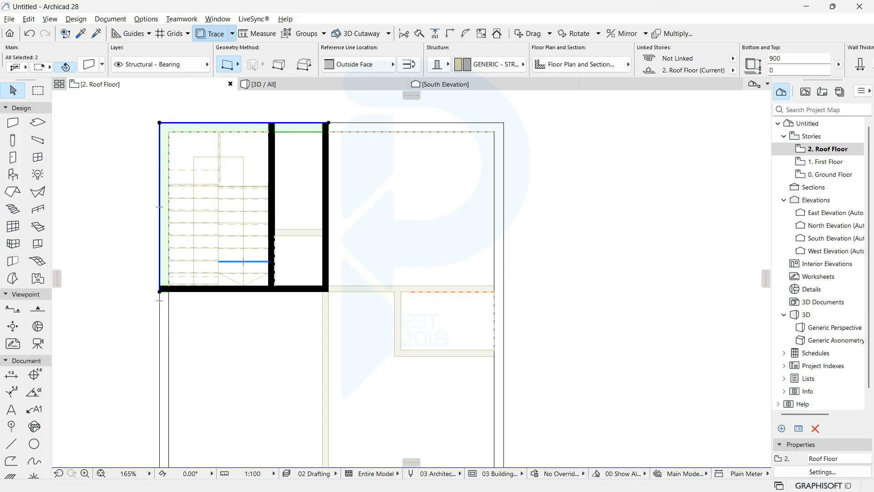
scroll(734, 64, "down", 3)
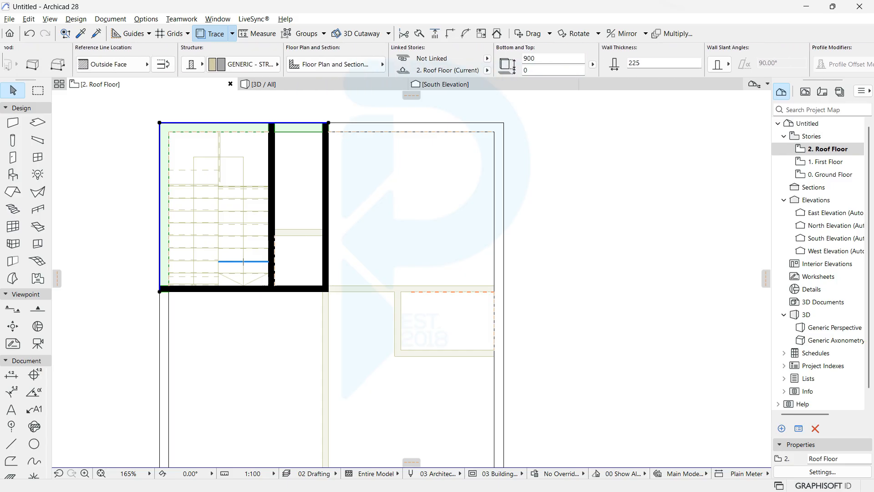
double_click(552, 59)
type("24")
key("Return")
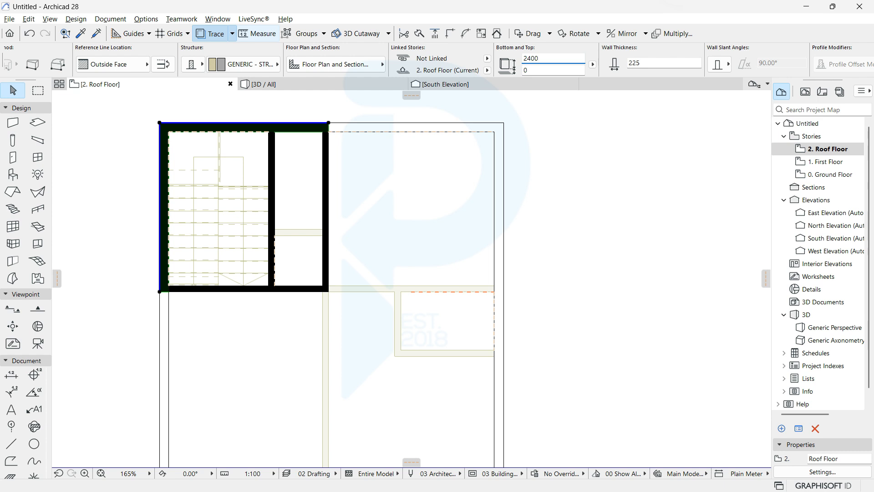
key("Escape")
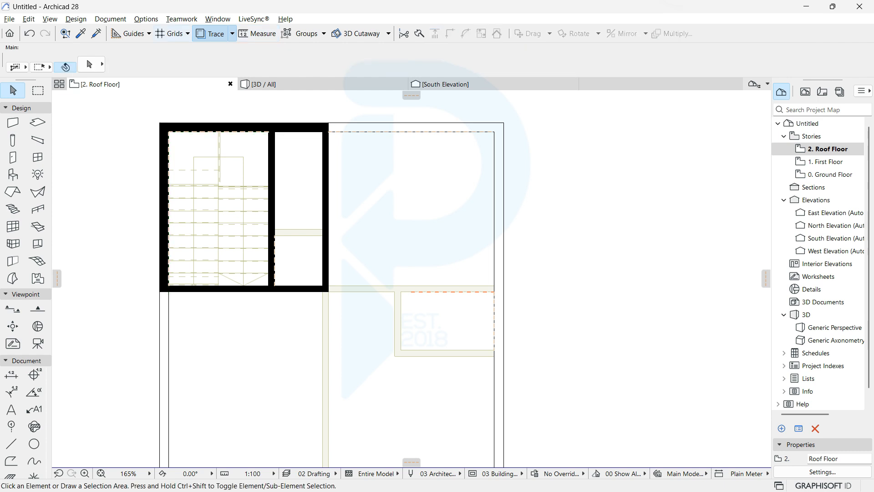
Step: Open the Ground Floor plan and set the default slab thickness to 450
right_click(101, 86)
left_click(137, 193)
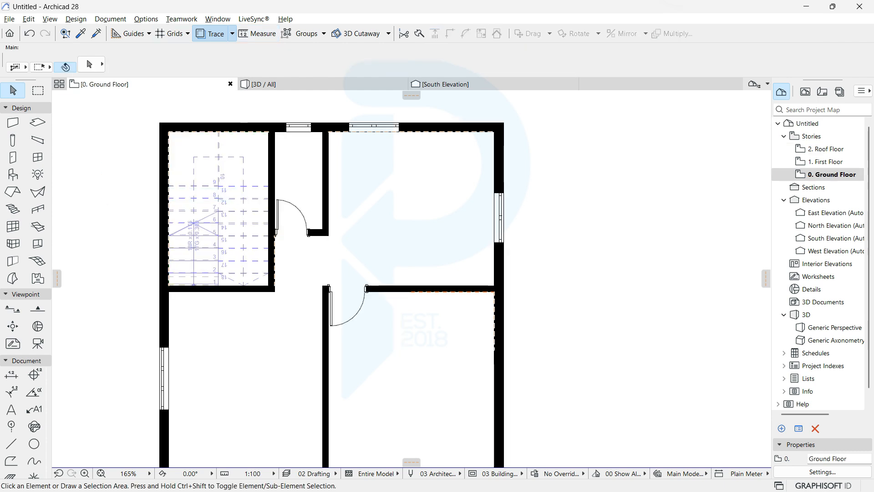
middle_click_drag(342, 384, 320, 345)
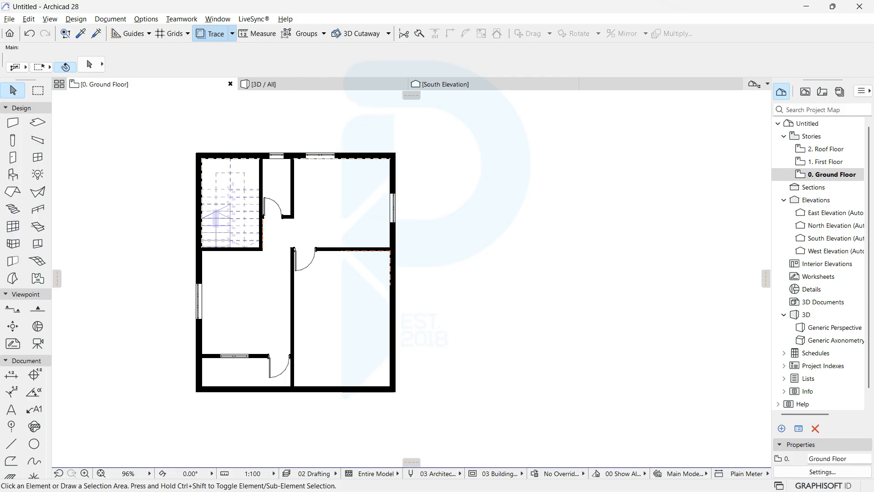
scroll(320, 344, "up", 2)
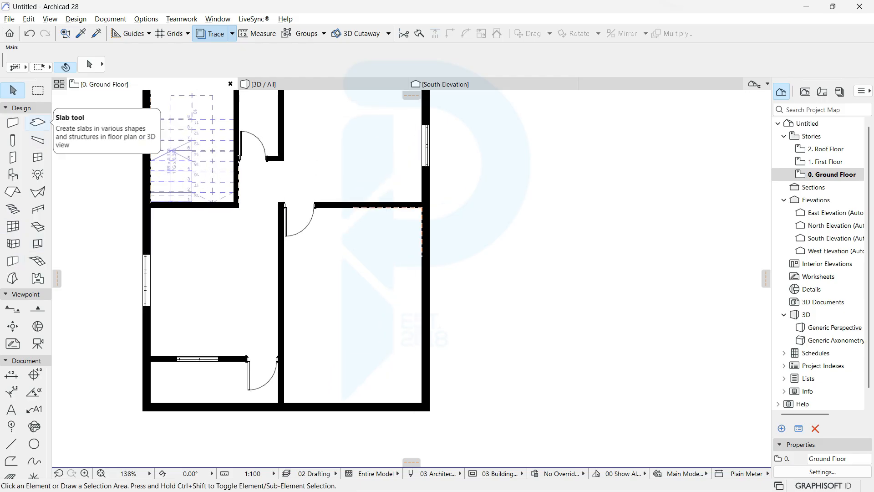
double_click(38, 122)
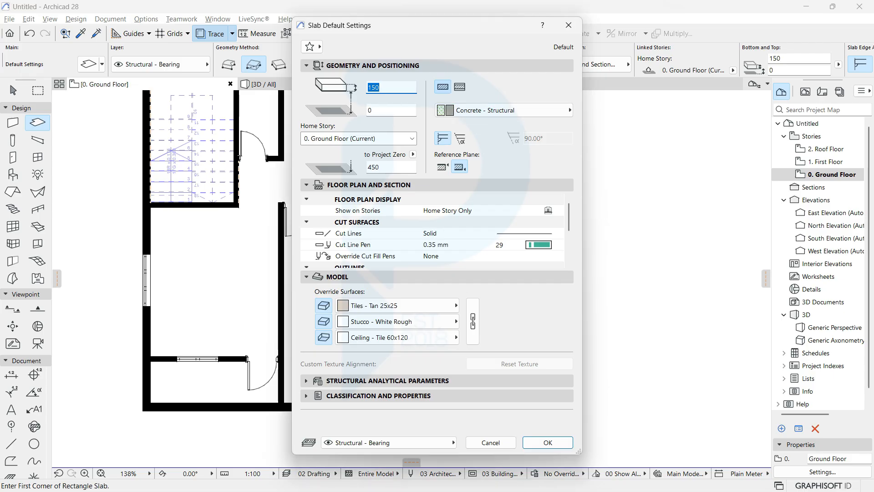
type("450")
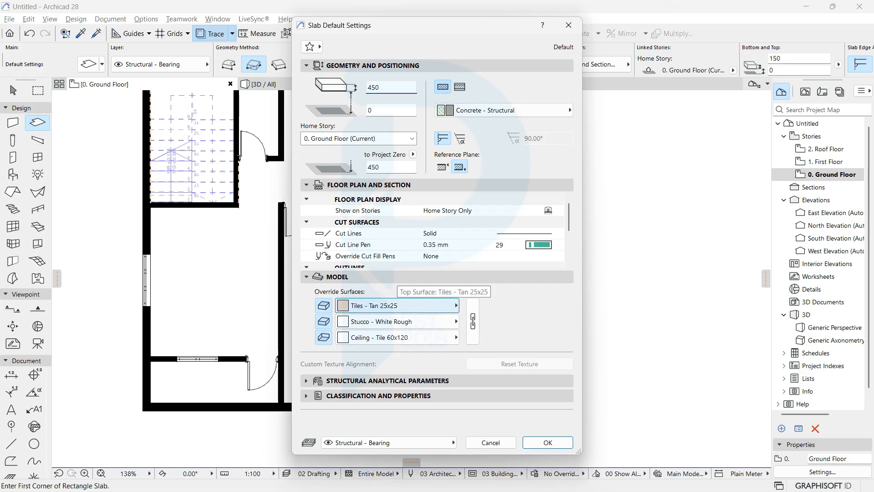
Step: Set the default slab's top surface to Tiles - Tan 25x25 and its edge surface to Stucco - White Rough
left_click(396, 306)
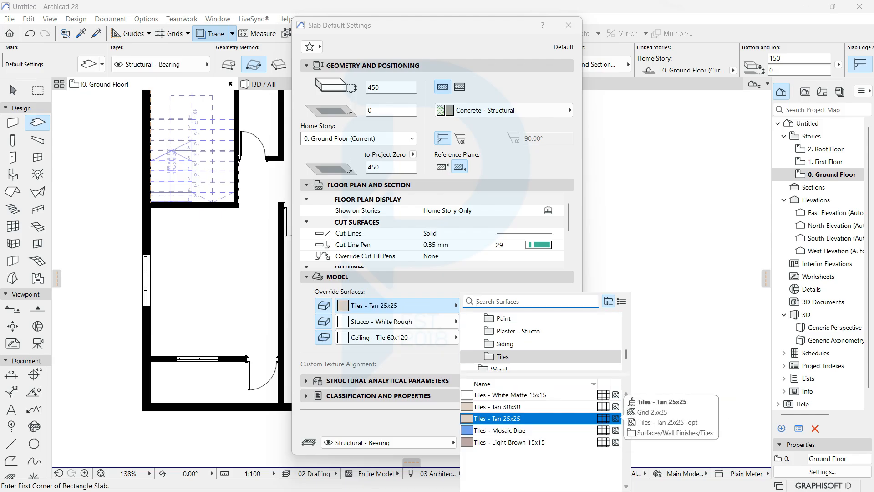
left_click(535, 419)
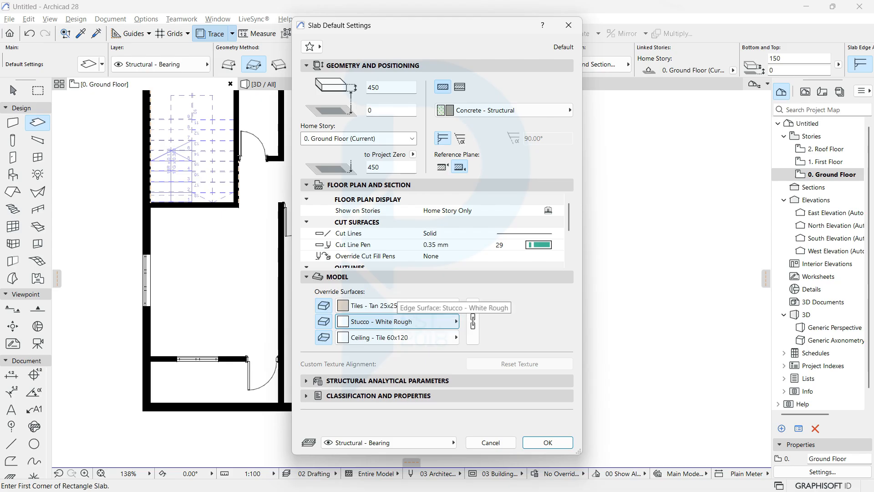
left_click(396, 322)
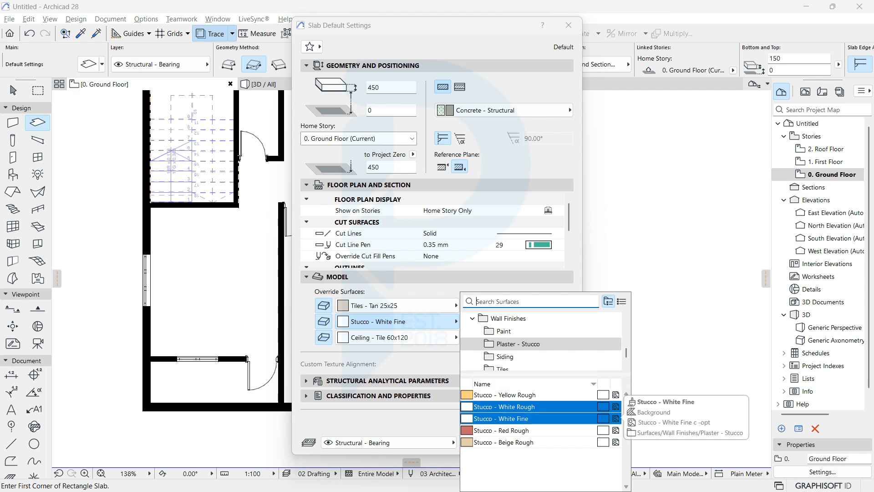
left_click(615, 431)
left_click(616, 442)
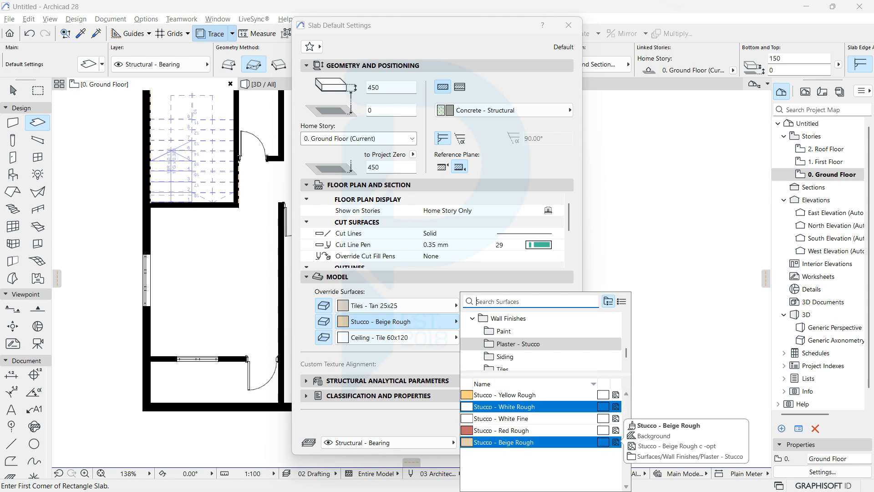
left_click(616, 406)
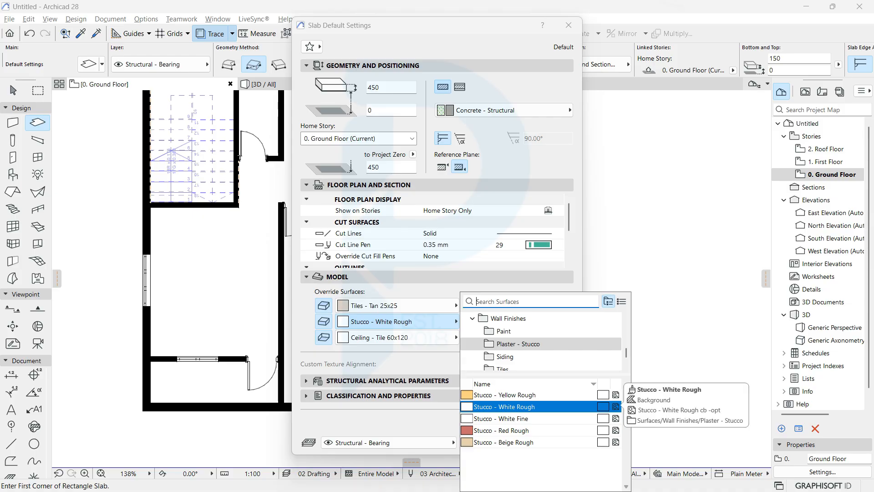
key("Escape")
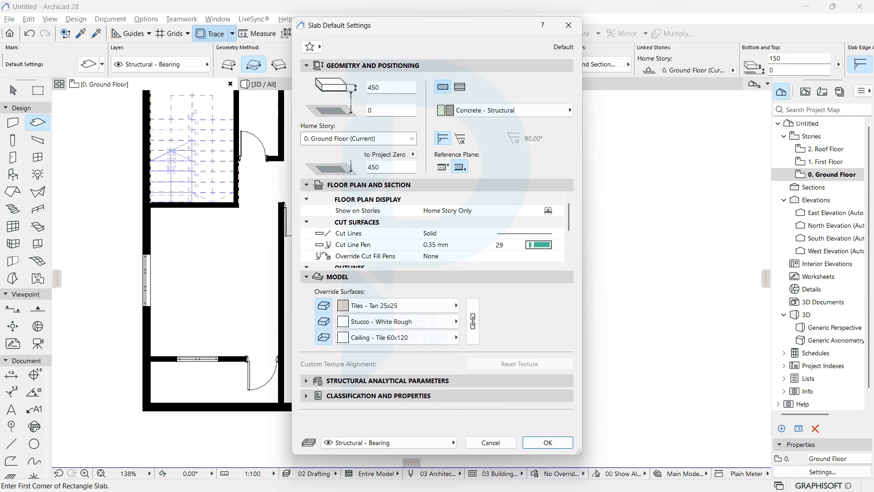
Step: Turn off the slab's bottom surface override and place its reference plane at the top
left_click(324, 338)
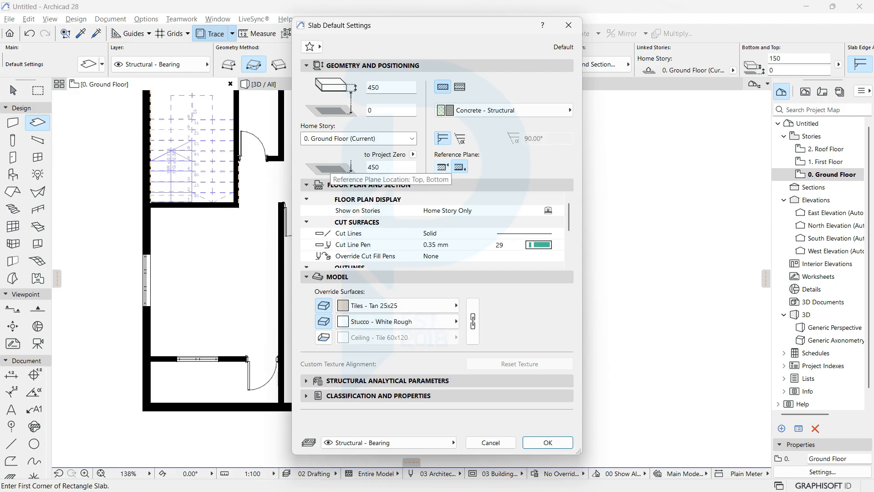
left_click(442, 167)
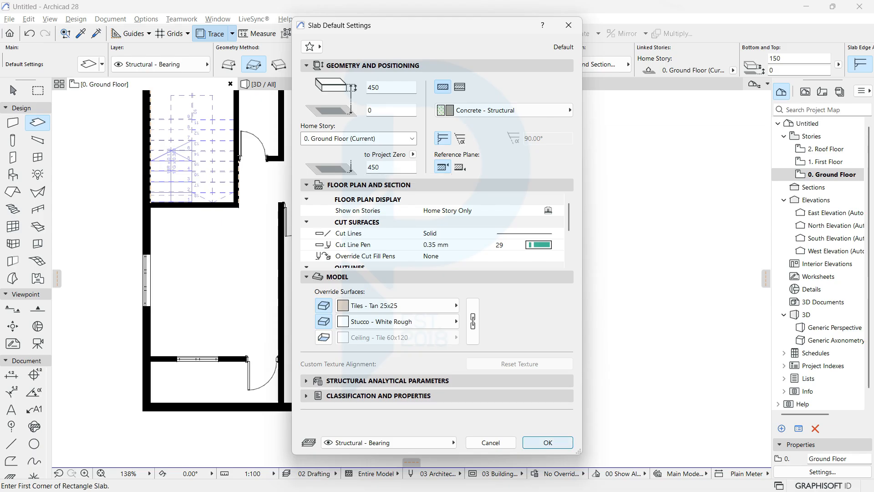
key("Return")
Step: Draw a rectangular slab of 8300 by 9950 between opposite outer wall corners of the Ground Floor
scroll(329, 315, "down", 4)
middle_click_drag(315, 309, 329, 332)
scroll(323, 334, "up", 5)
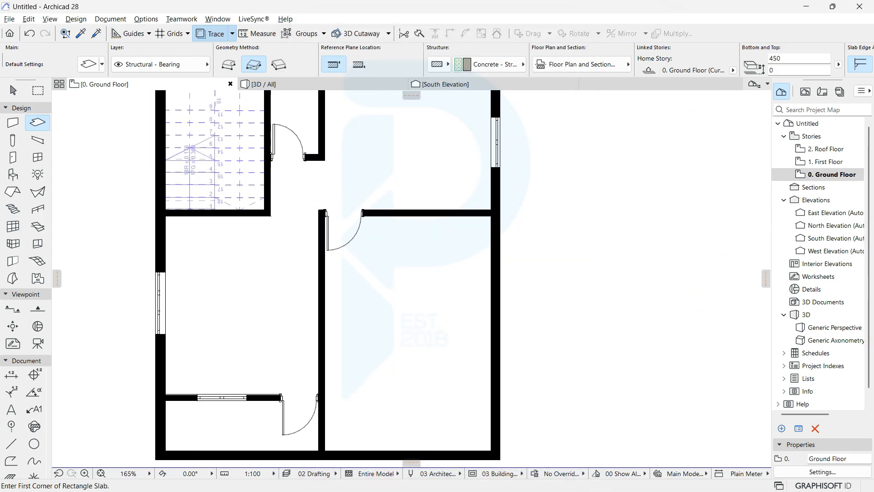
scroll(162, 404, "down", 1)
scroll(296, 271, "down", 1)
left_click(146, 379)
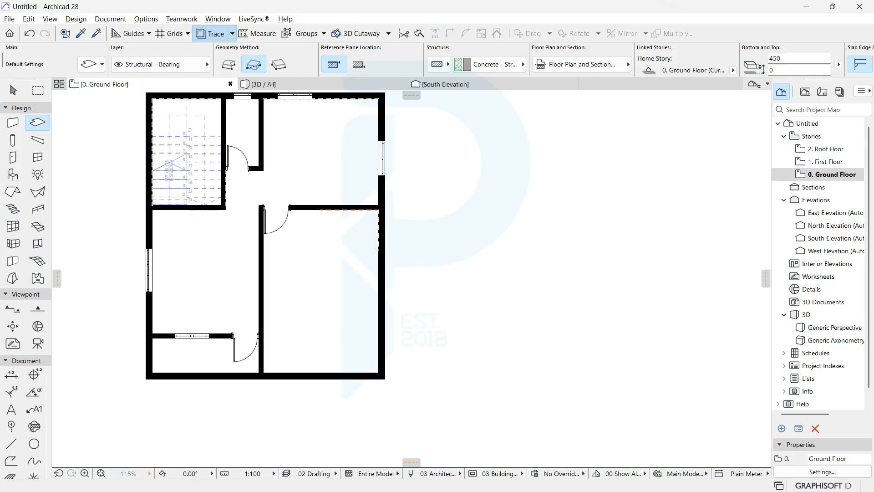
middle_click_drag(378, 110, 400, 201)
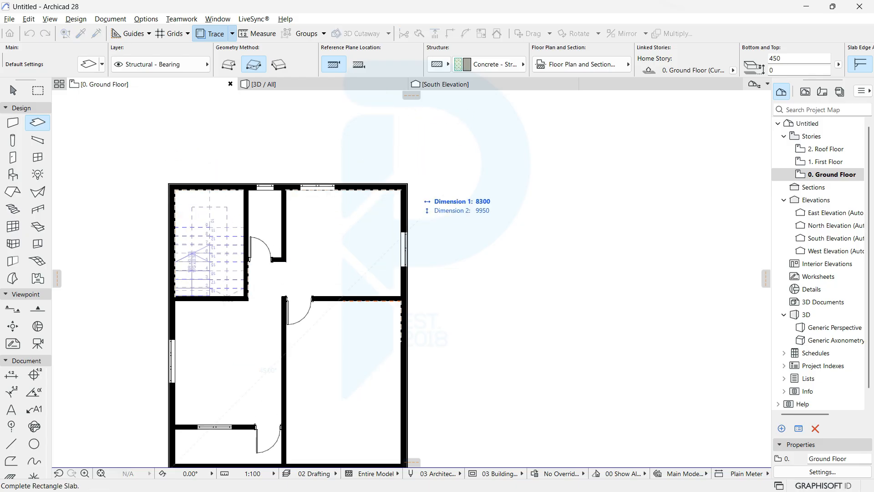
left_click(407, 184)
middle_click_drag(313, 442, 346, 363)
scroll(346, 362, "up", 2)
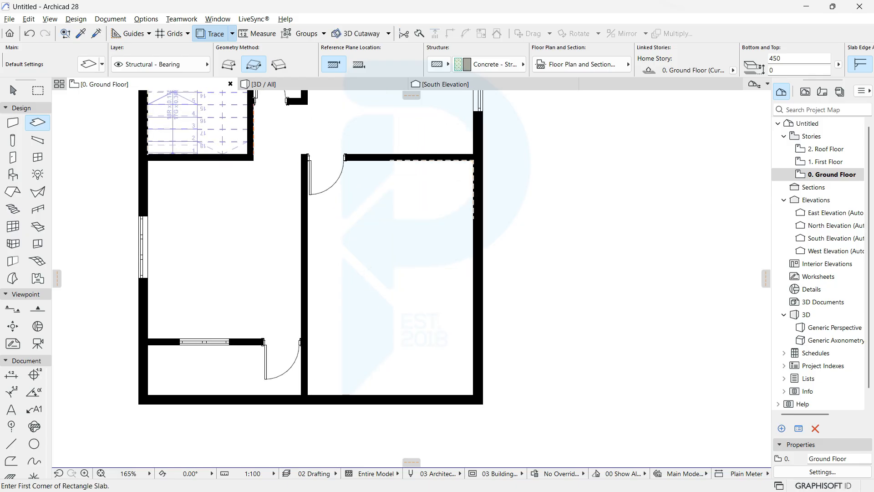
Step: Open the First Floor plan and set the default slab thickness to 150
right_click(82, 85)
left_click(117, 179)
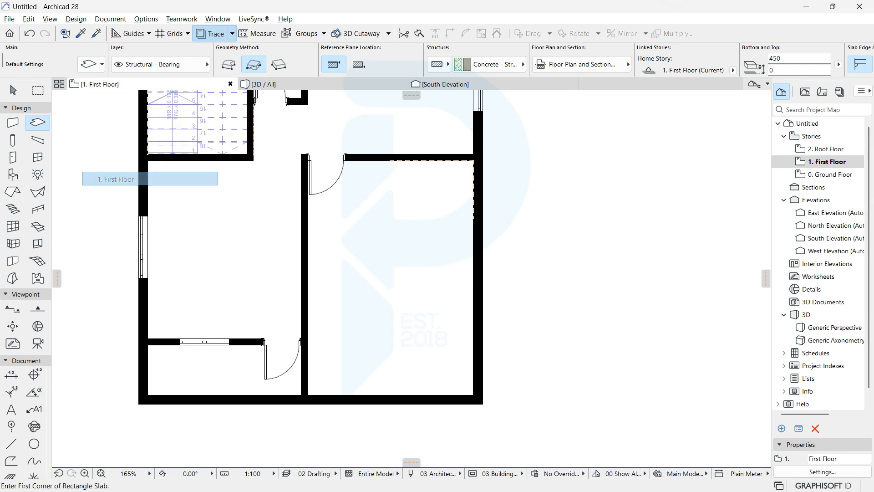
middle_click_drag(355, 328, 317, 263)
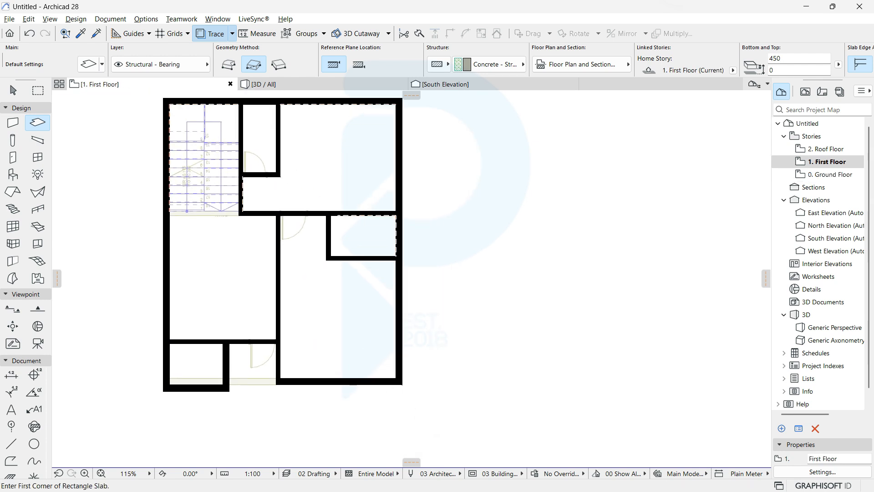
left_click(88, 64)
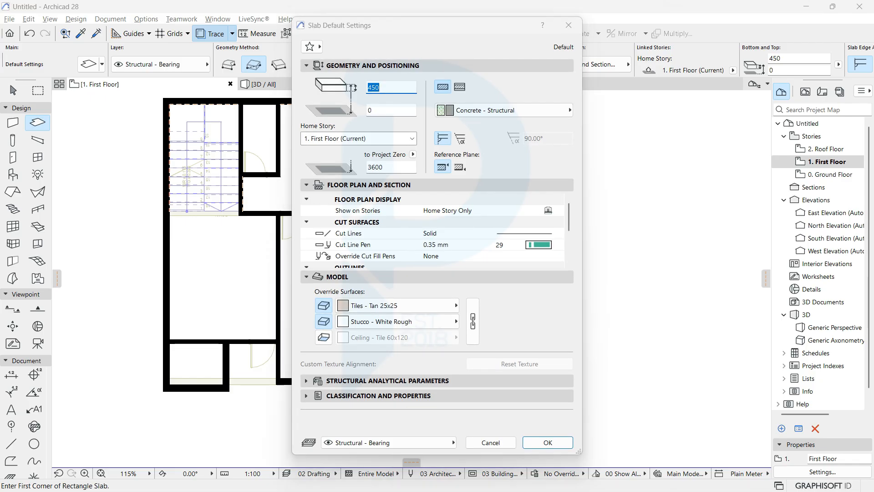
type("5")
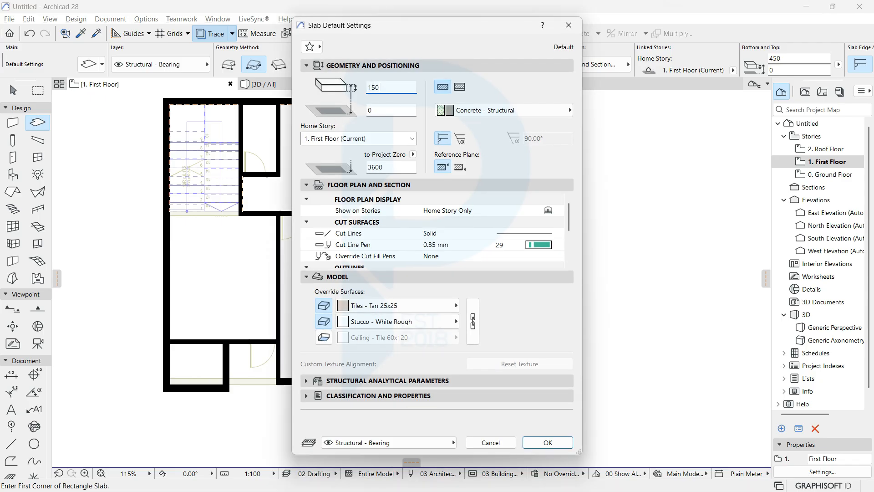
Step: Enable the slab's bottom surface override with Ceiling - Tile 60x120 and place its reference plane at the bottom
left_click(323, 337)
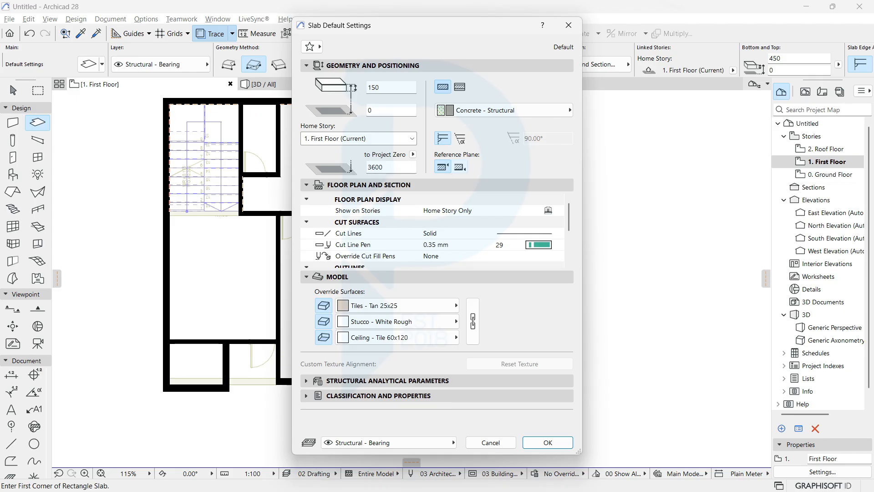
left_click(459, 167)
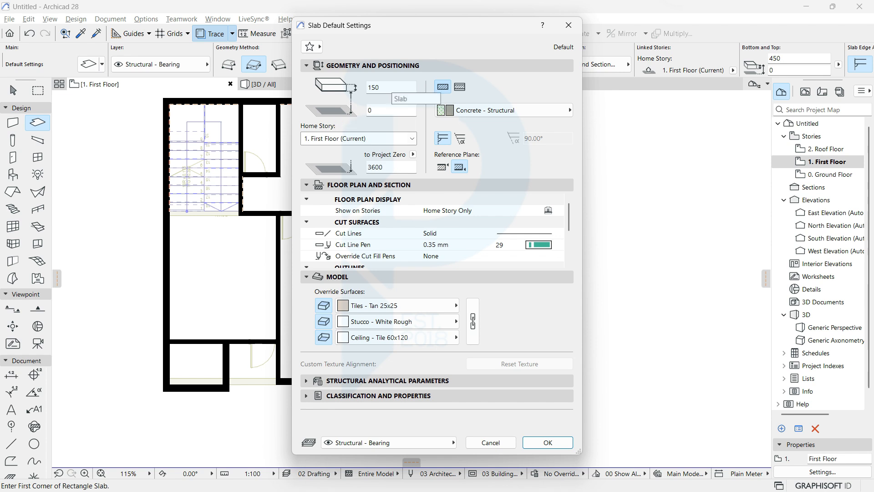
left_click(442, 166)
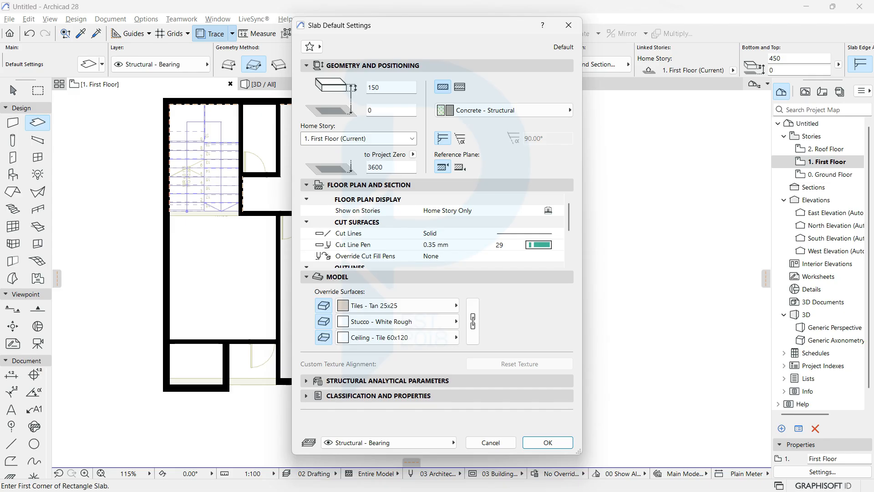
left_click(460, 167)
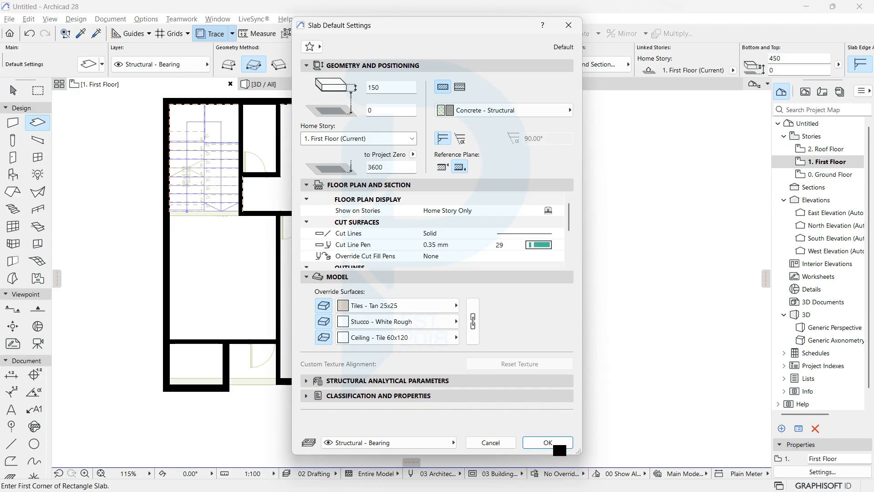
left_click(548, 443)
Step: Draw a rectangular slab on the First Floor from the upper-right inner wall corner to the opposite lower-left corner of the plan
middle_click_drag(299, 292, 312, 339)
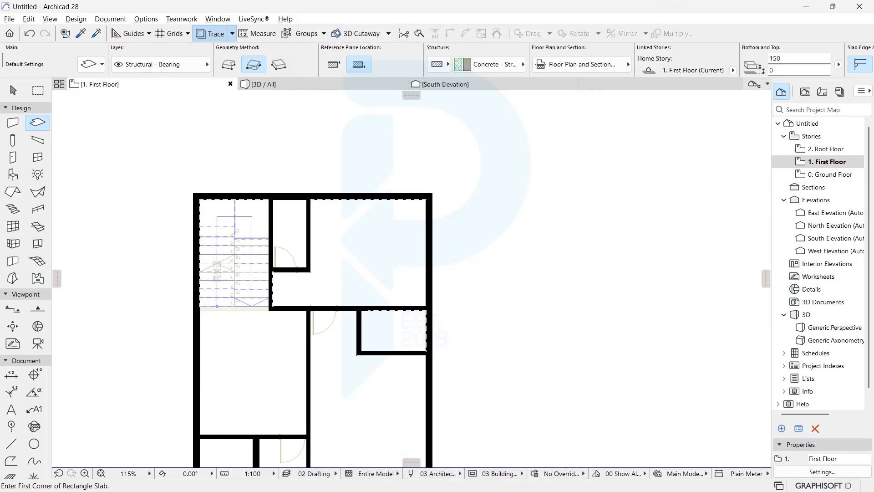
left_click(426, 199)
middle_click_drag(356, 283, 378, 134)
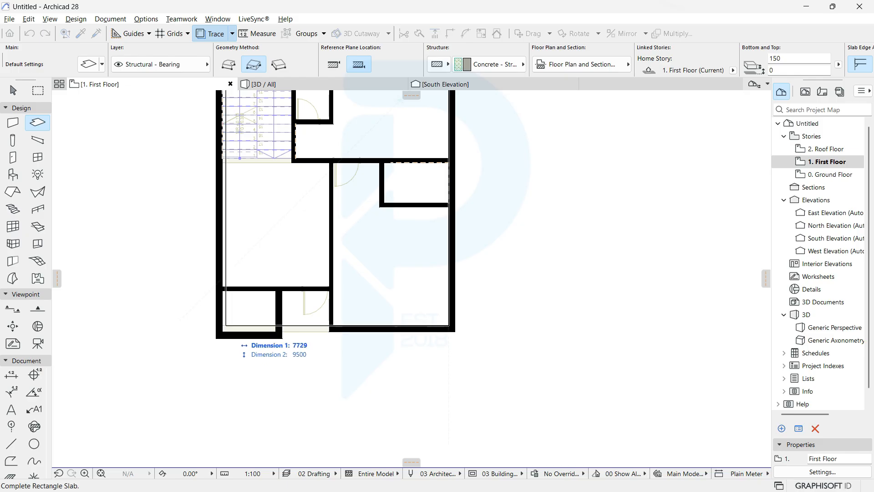
left_click(222, 332)
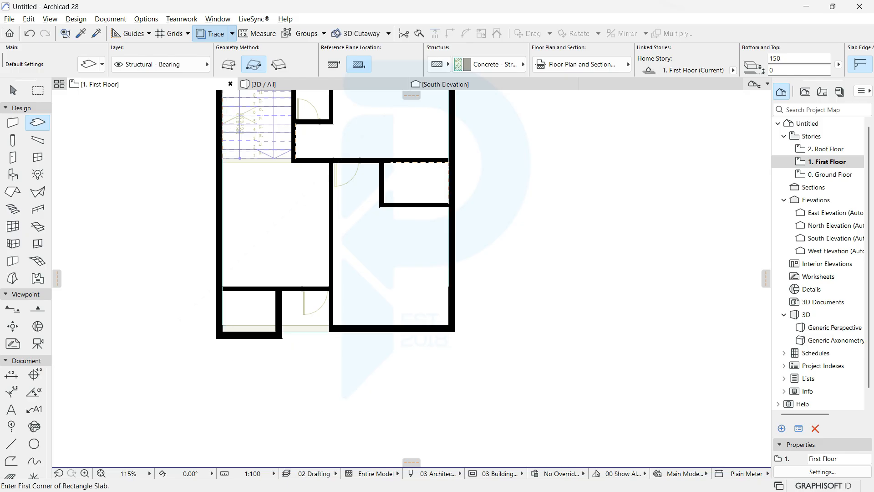
scroll(341, 319, "down", 2)
middle_click_drag(341, 318, 355, 360)
key("Escape")
Step: Insert a new node on the First Floor slab's left edge at the foot of the staircase
left_click(399, 322)
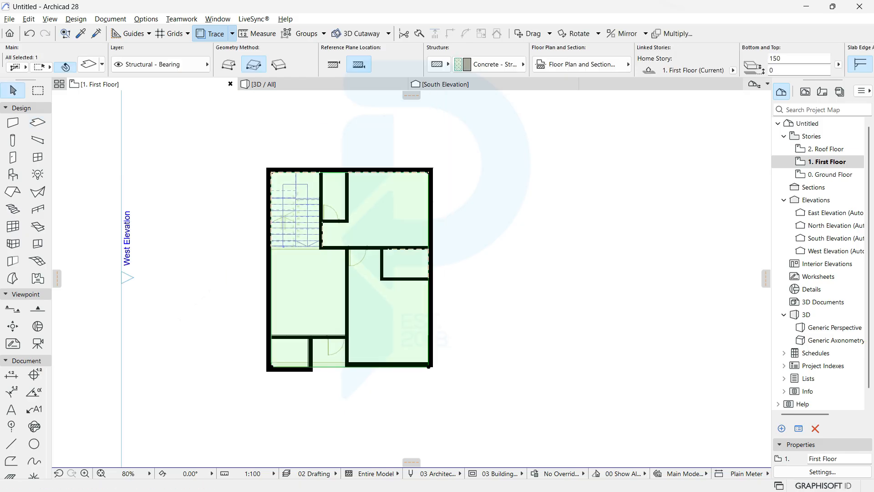
scroll(399, 322, "up", 1)
scroll(290, 158, "up", 6)
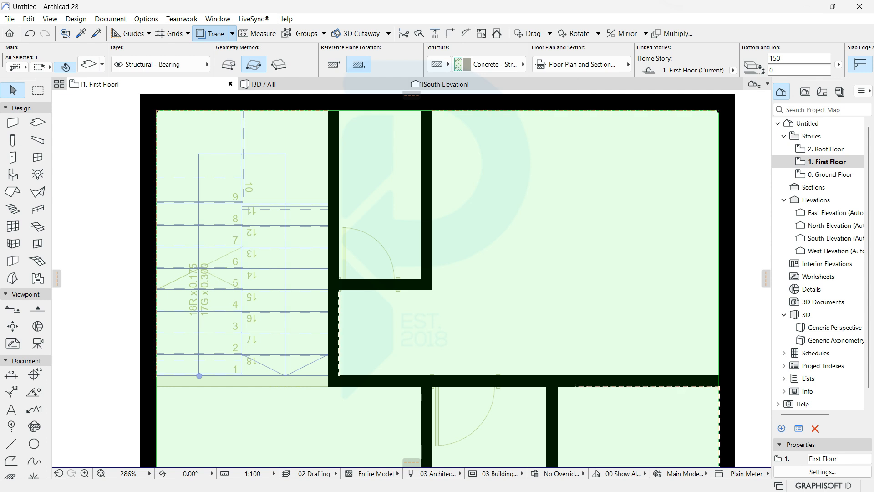
left_click(156, 152)
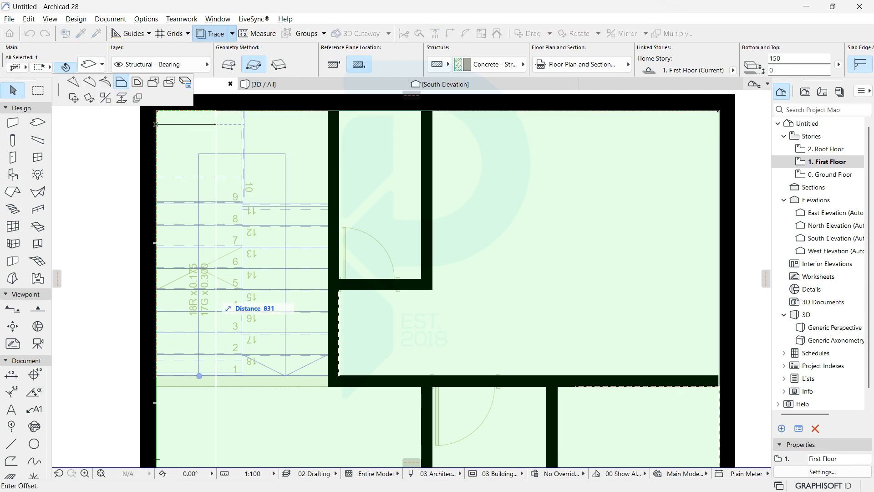
middle_click_drag(281, 383, 328, 291)
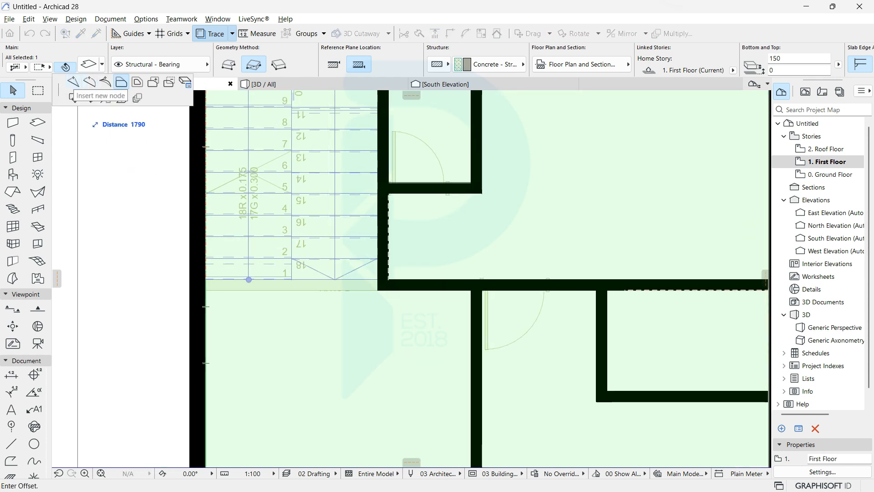
left_click(73, 82)
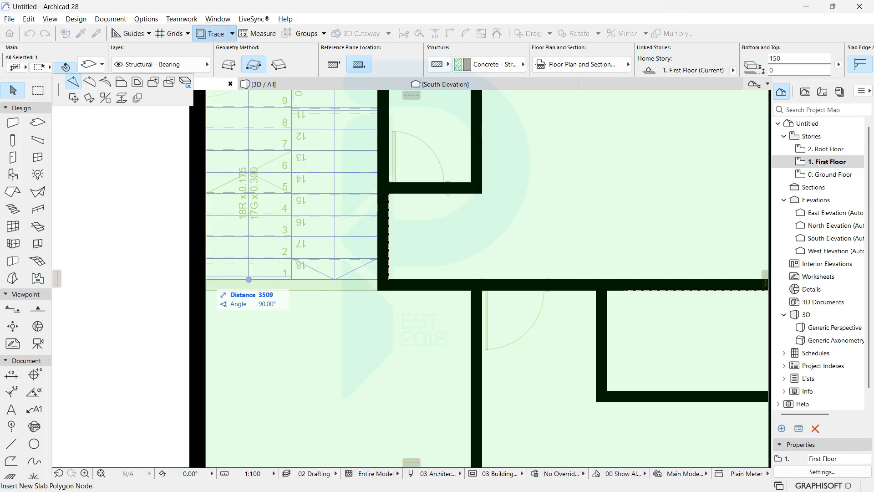
left_click(206, 279)
Step: Offset the slab edge beside the stairs inward by 2400 to the stair wall to cut the stair opening
left_click(206, 228)
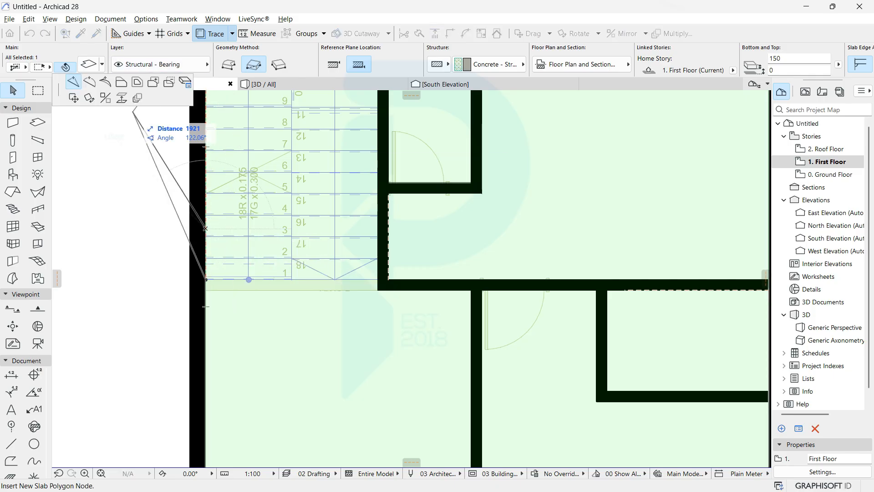
left_click(122, 82)
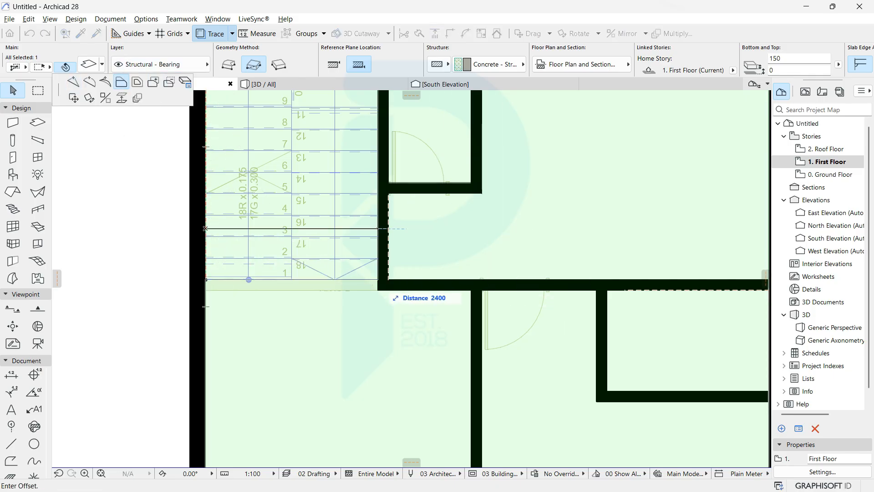
left_click(378, 279)
Step: Insert a new node on the First Floor slab's lower edge at the inner wall's corner beside the entrance recess
scroll(177, 237, "down", 1)
scroll(239, 245, "down", 3)
scroll(297, 326, "up", 2)
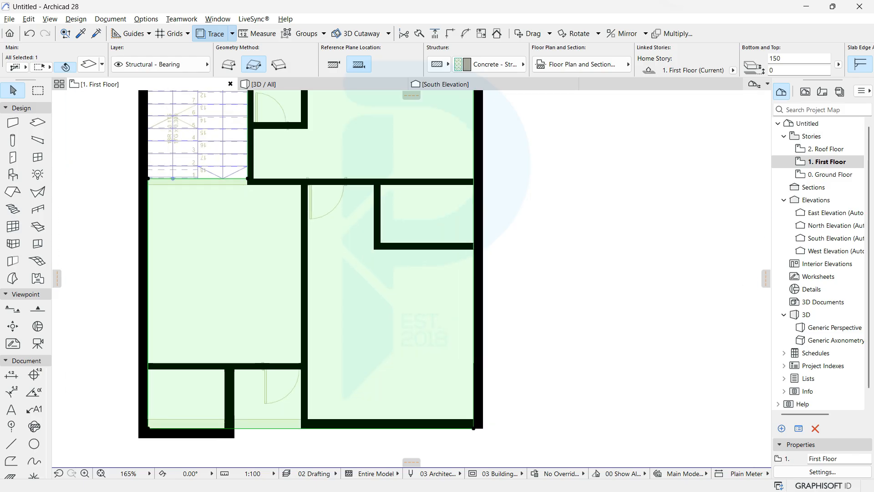
scroll(274, 319, "up", 3)
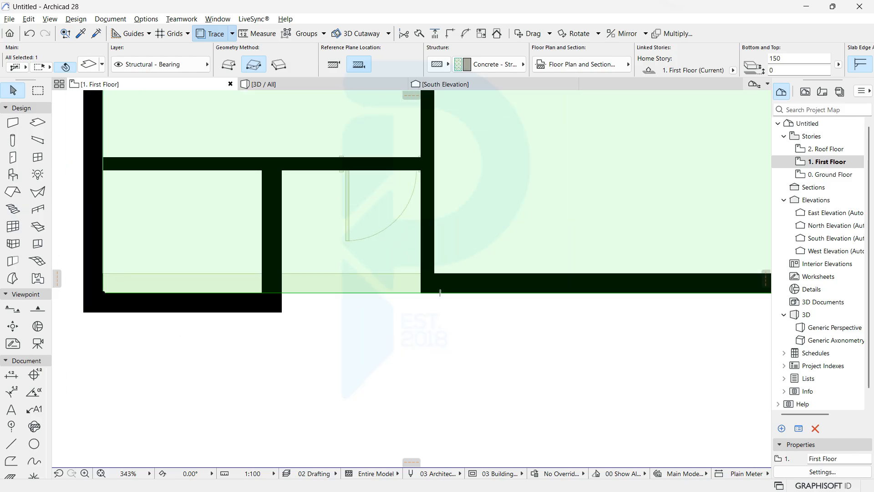
left_click(317, 293)
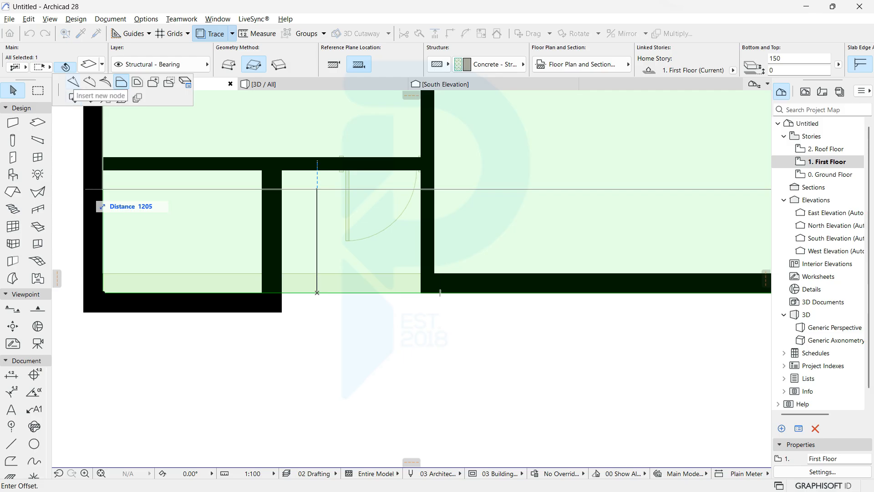
left_click(72, 82)
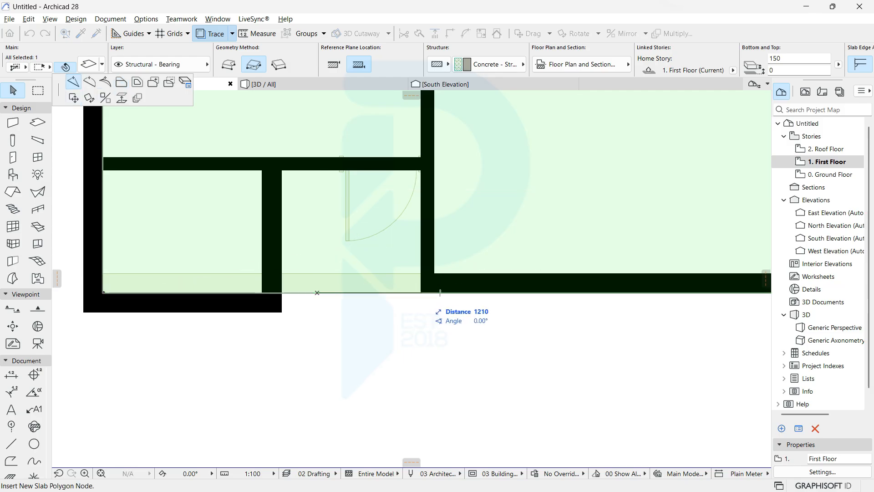
Step: Offset the slab's lower-left edge outward by 225 to the outer wall face and align the resulting short side edge with the inner wall's right face
left_click(376, 293)
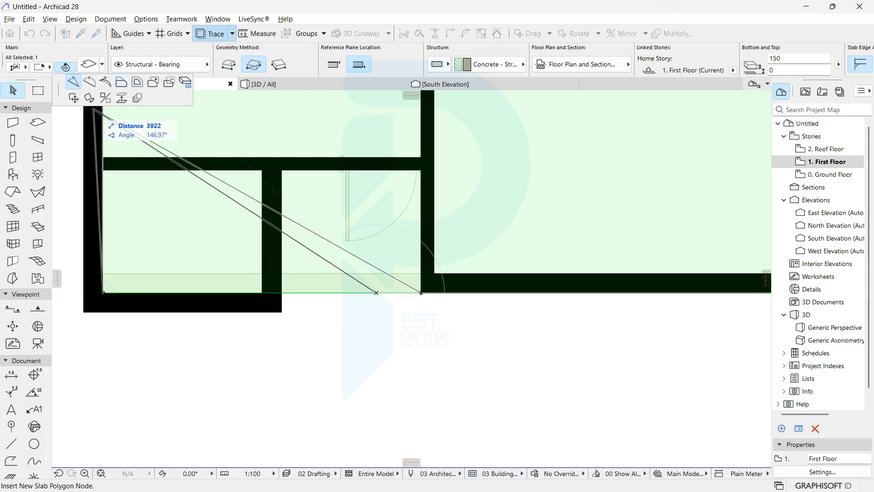
left_click(122, 82)
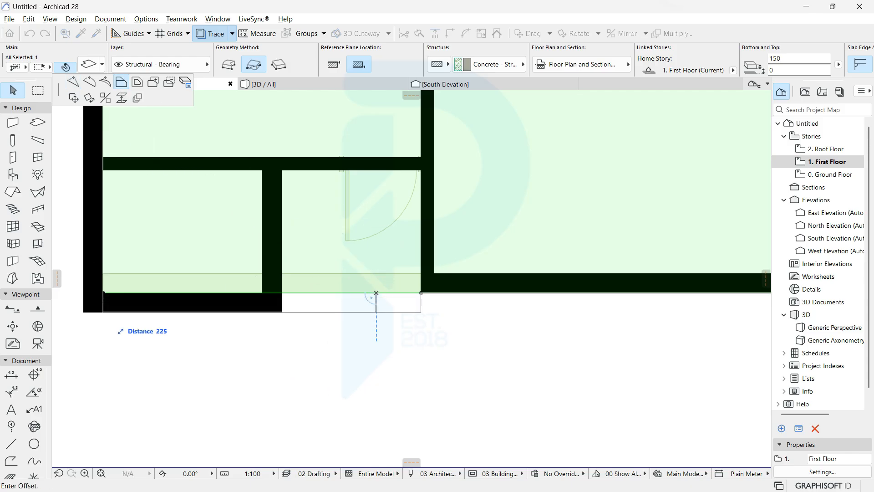
left_click(376, 312)
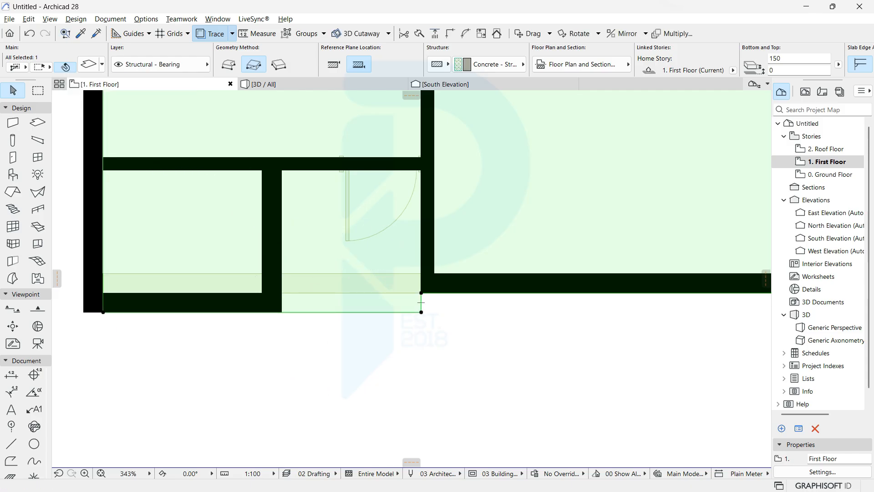
left_click(421, 302)
left_click(434, 275)
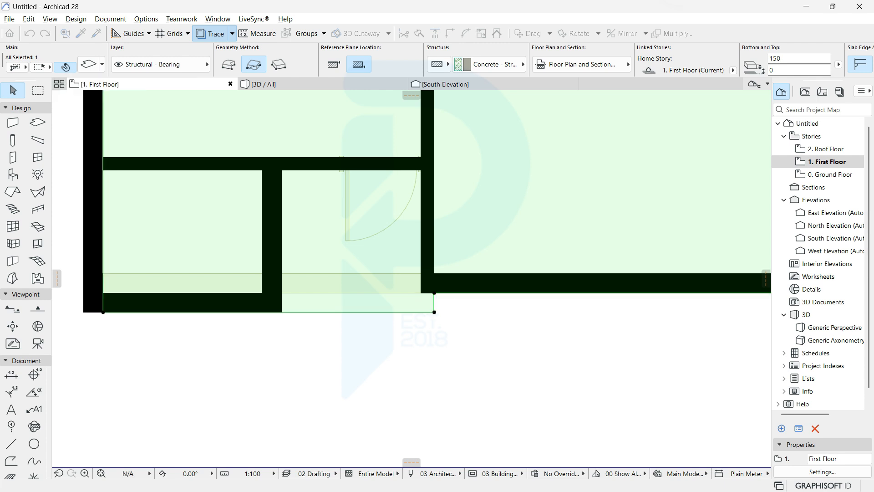
Step: Open the Roof Floor plan
scroll(345, 280, "down", 2)
middle_click_drag(345, 280, 393, 378)
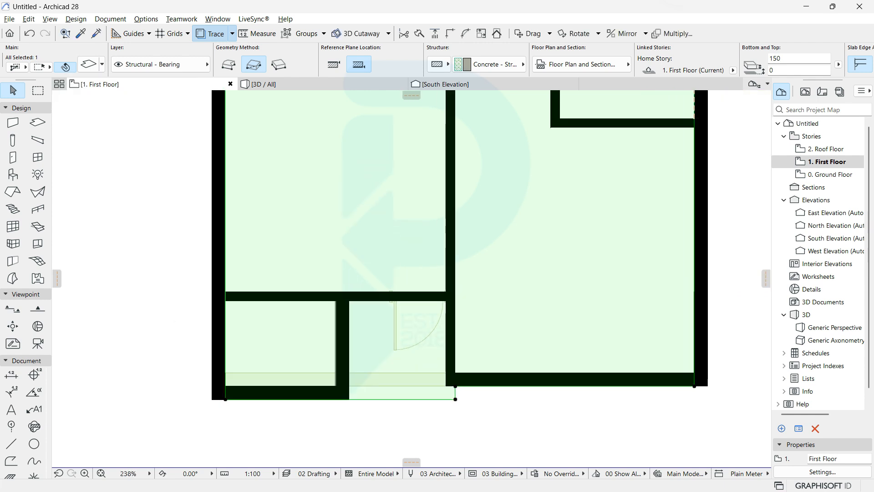
scroll(517, 241, "down", 2)
middle_click_drag(516, 241, 314, 210)
scroll(379, 215, "down", 1)
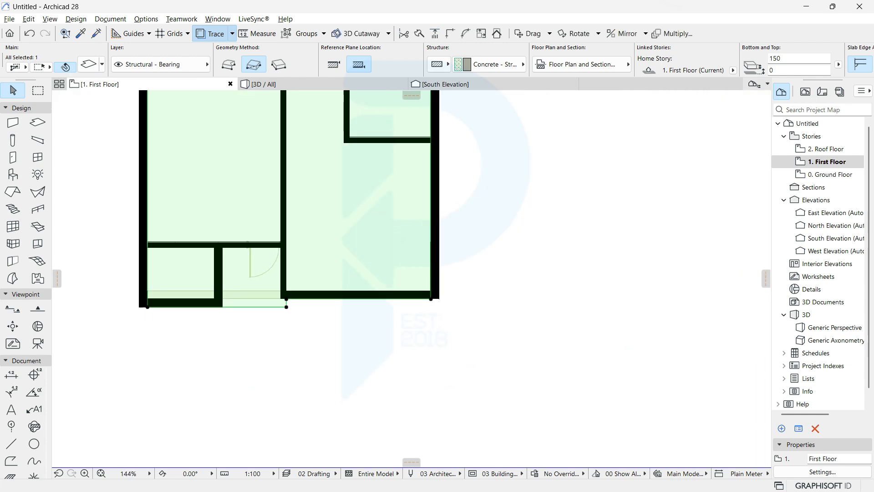
middle_click_drag(380, 214, 427, 301)
right_click(103, 84)
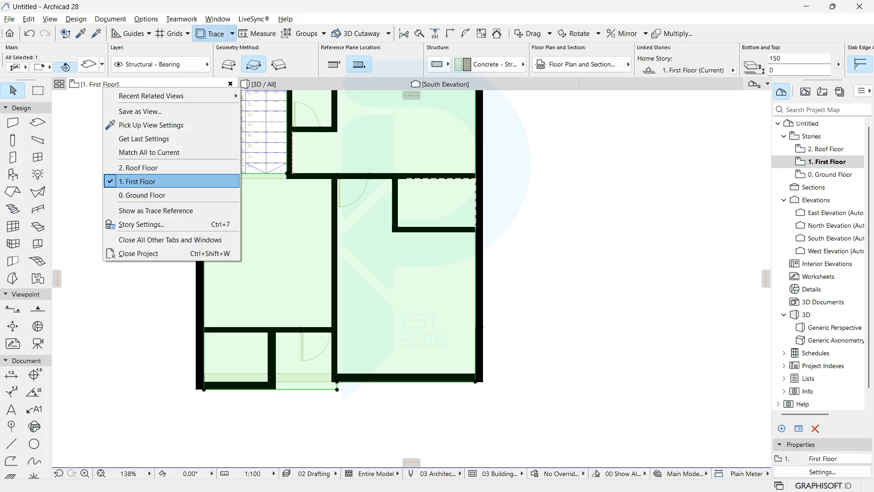
left_click(141, 168)
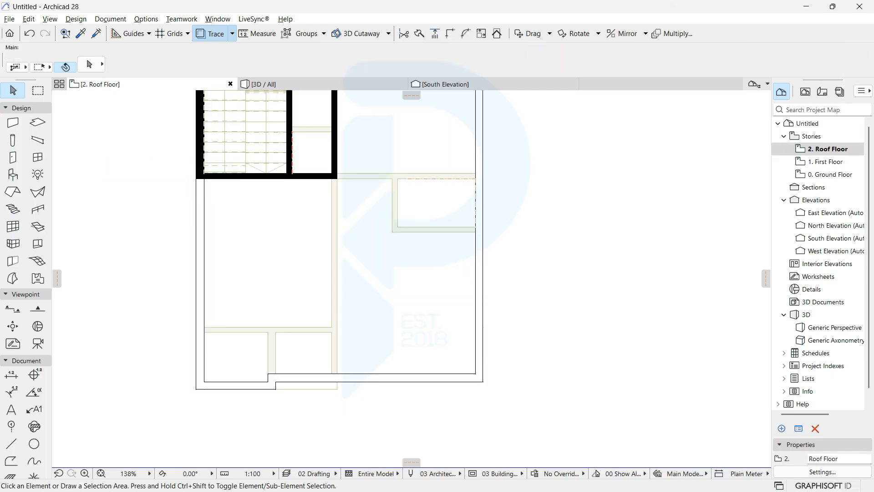
Step: Shorten the Roof Floor's lower-right parapet wall to 4225 so it ends at the traced inner wall's right face
scroll(417, 315, "down", 2)
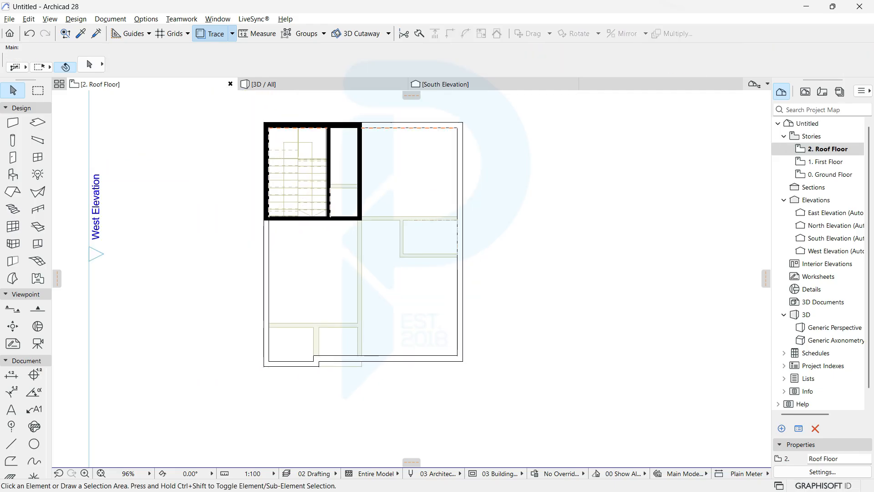
scroll(369, 367, "up", 6)
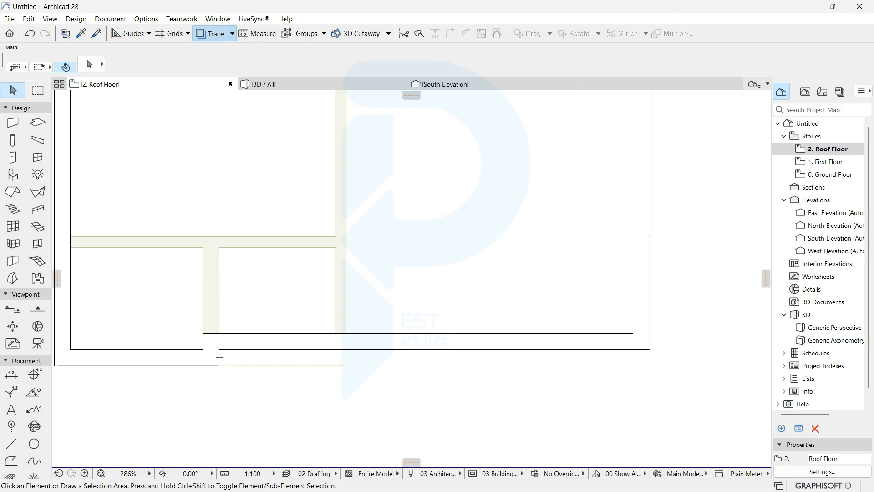
left_click(219, 358)
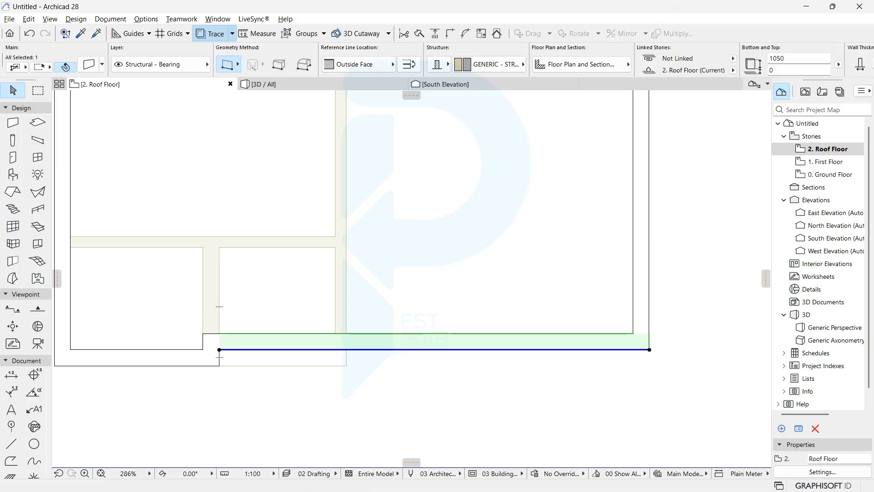
left_click(220, 350)
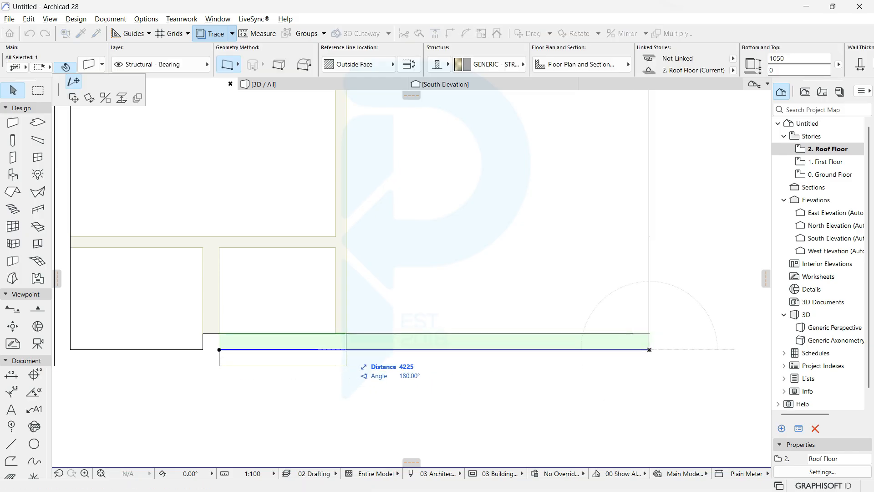
left_click(346, 350)
Step: Stretch the lower-left parapet wall to a length of 4075, reaching the shortened wall's end line
left_click(219, 366)
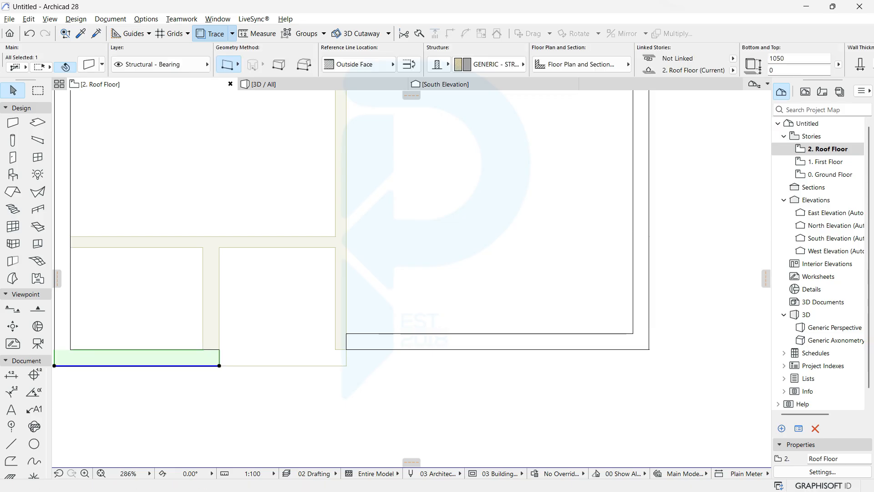
left_click(219, 366)
key("Escape")
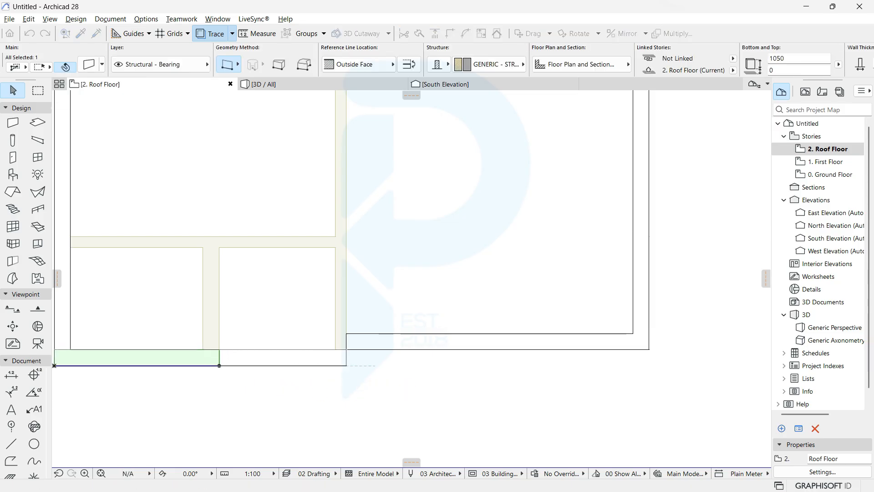
key("Escape")
Step: Pick up the parapet wall's settings and draw a short 225 wall closing the jog between the two lower parapet walls
left_click(80, 33)
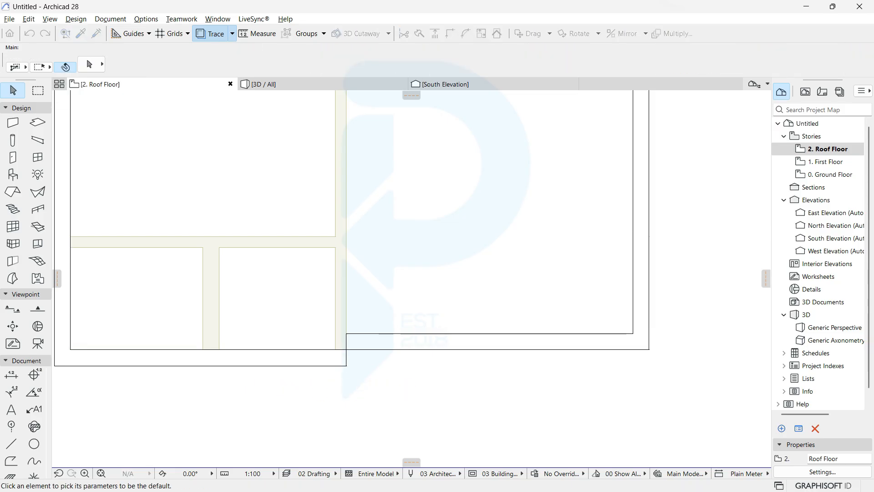
left_click(379, 341)
left_click(347, 365)
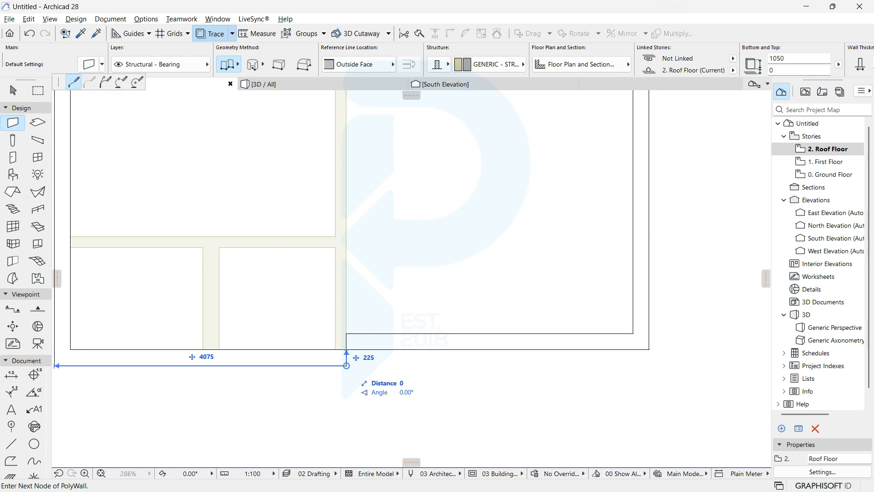
left_click(346, 333)
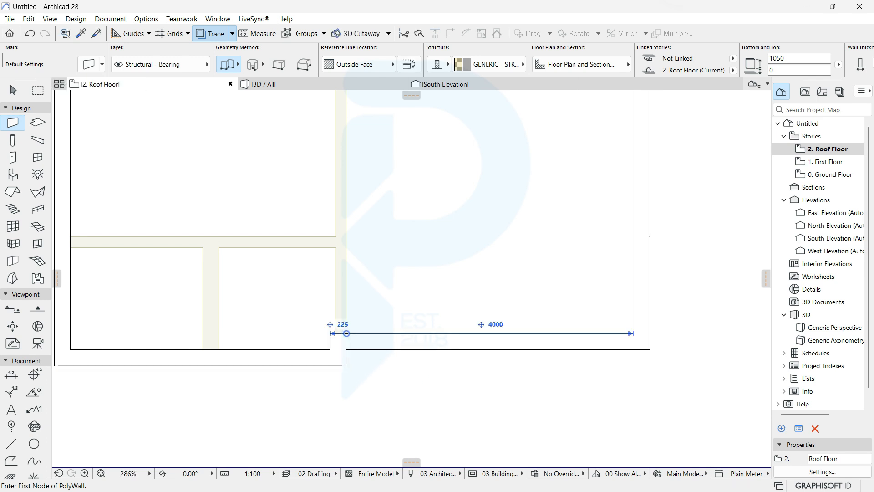
key("Escape")
Step: Accept the 150 thick default slab settings and draw a rectangular Roof Floor slab from the lower-left to the upper-right inner wall corner
scroll(434, 262, "down", 5)
middle_click_drag(434, 262, 411, 305)
scroll(421, 293, "down", 1)
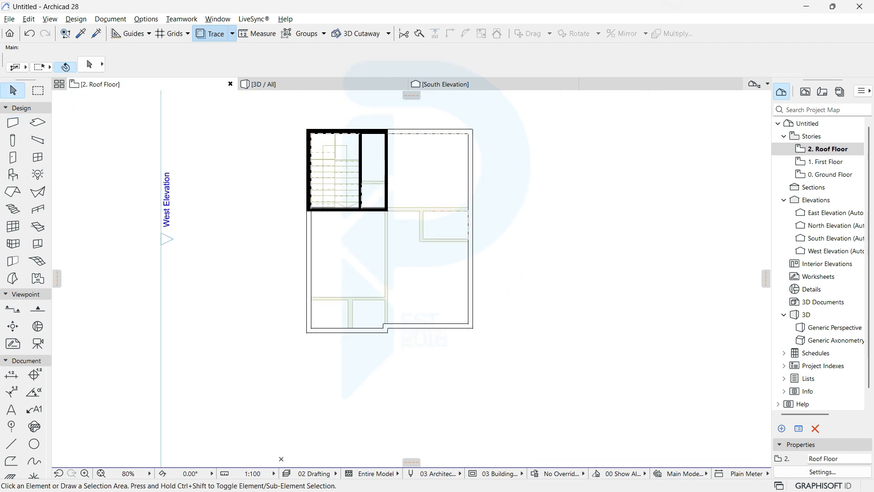
scroll(434, 206, "up", 2)
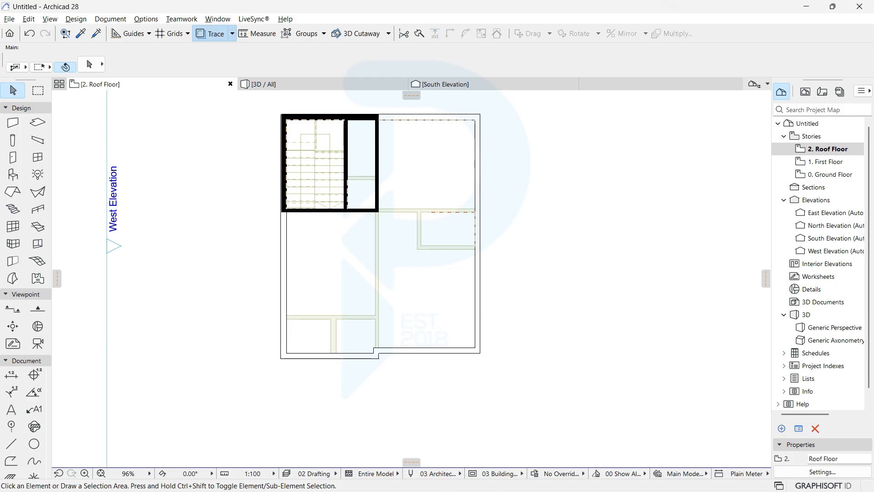
scroll(463, 260, "up", 2)
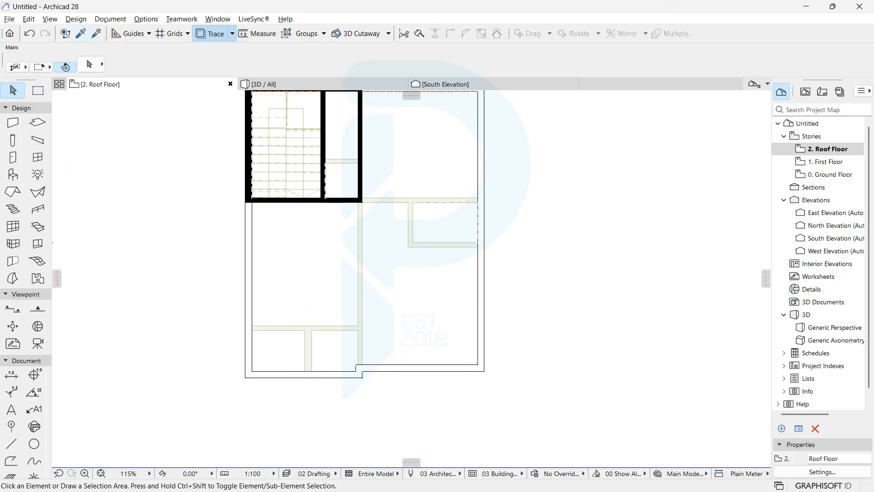
double_click(38, 122)
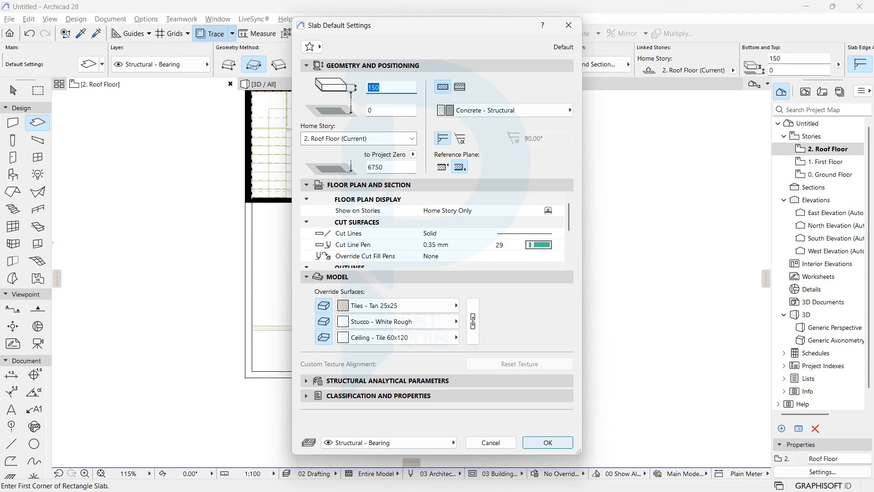
left_click(547, 443)
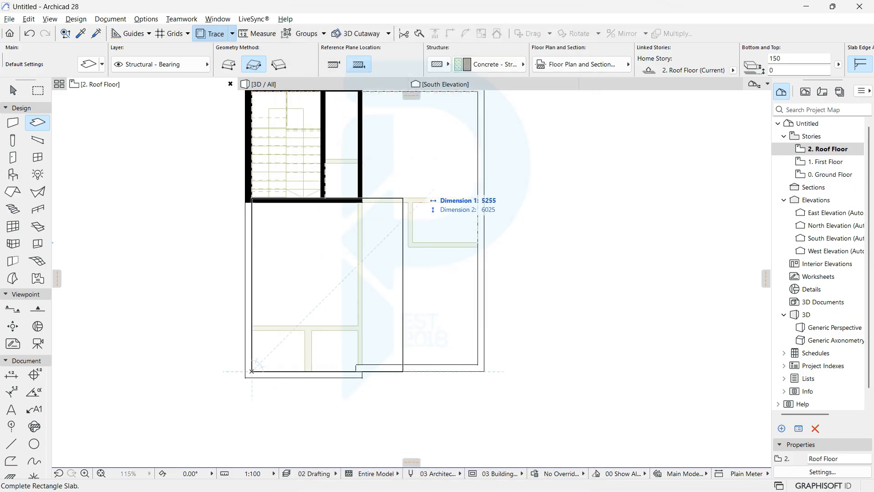
scroll(423, 200, "up", 3)
key("Escape")
Step: Insert a node on the Roof Floor slab's left edge at the stairwell's lower inner corner
left_click(343, 217)
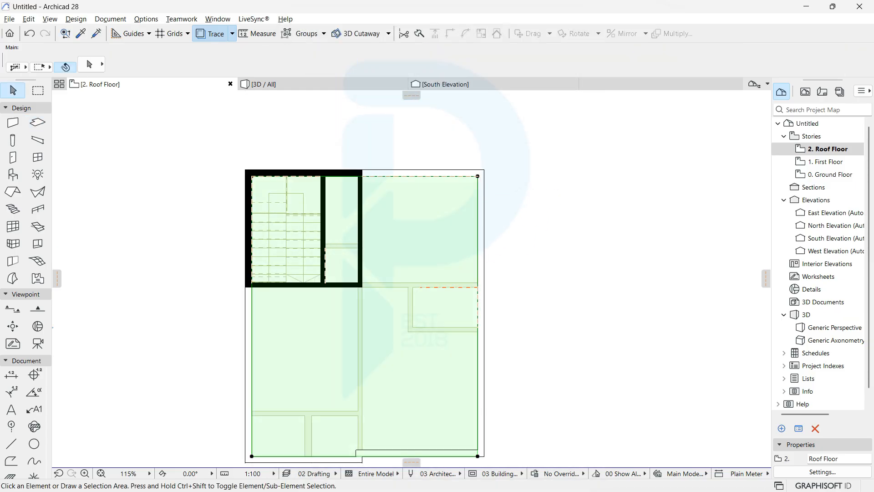
scroll(265, 189, "up", 5)
left_click(234, 177)
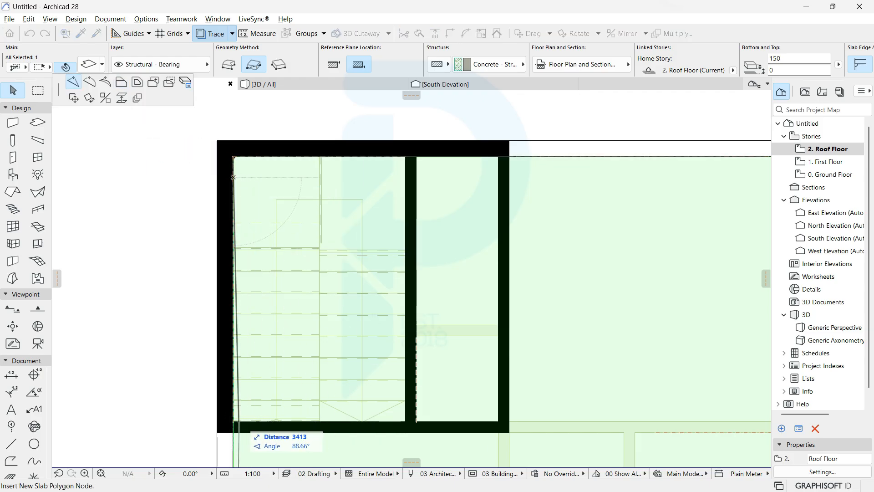
left_click(234, 422)
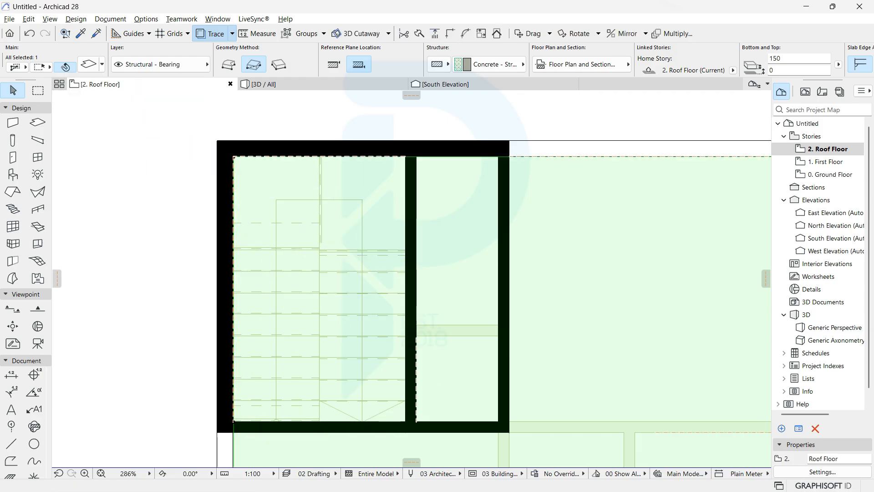
Step: Offset the slab edge along the stairwell to the partition wall's left face, clearing the slab from the stair opening
left_click(233, 204)
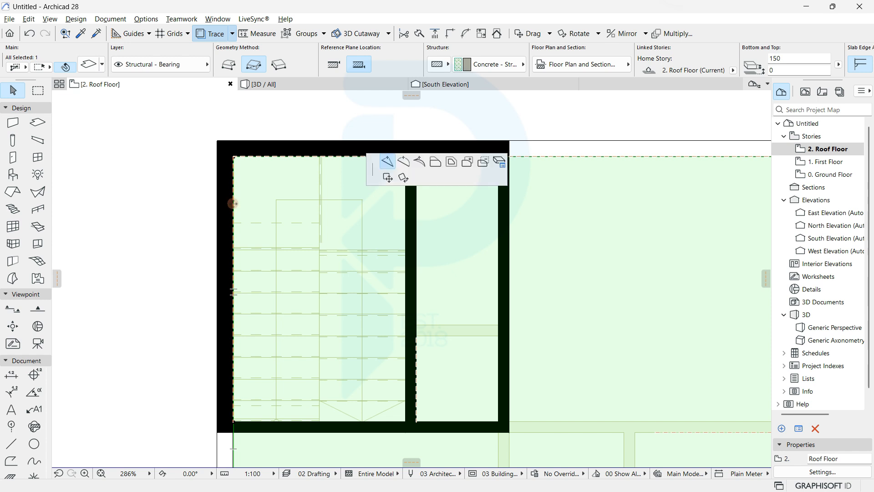
left_click(389, 162)
left_click(122, 82)
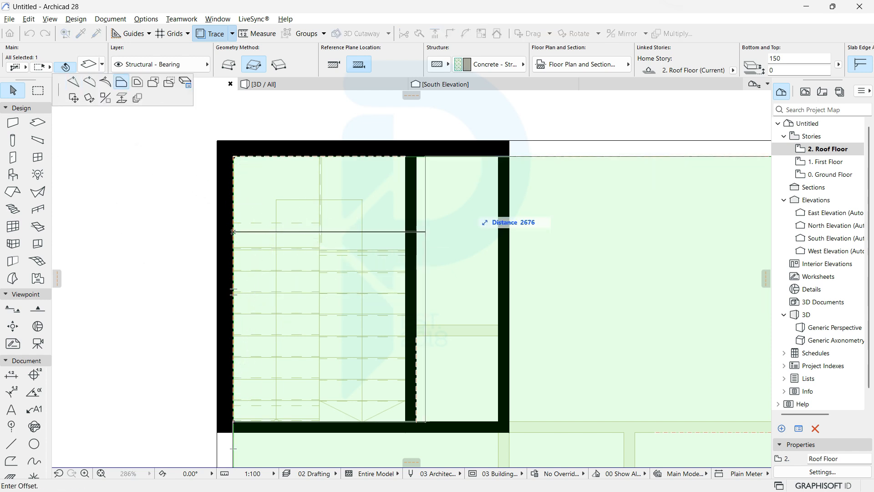
left_click(406, 167)
scroll(246, 221, "down", 5)
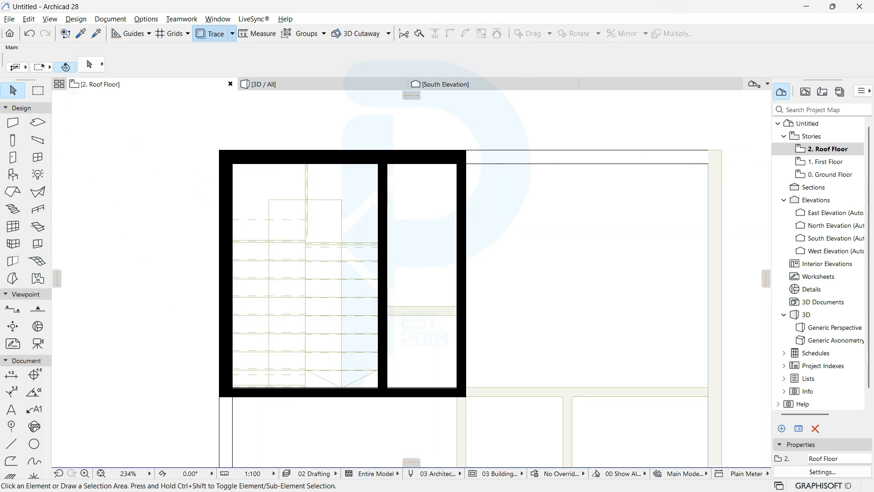
Step: Inspect the house's front and side in 3D, checking the overhang and how the upper and lower walls line up
key("F3")
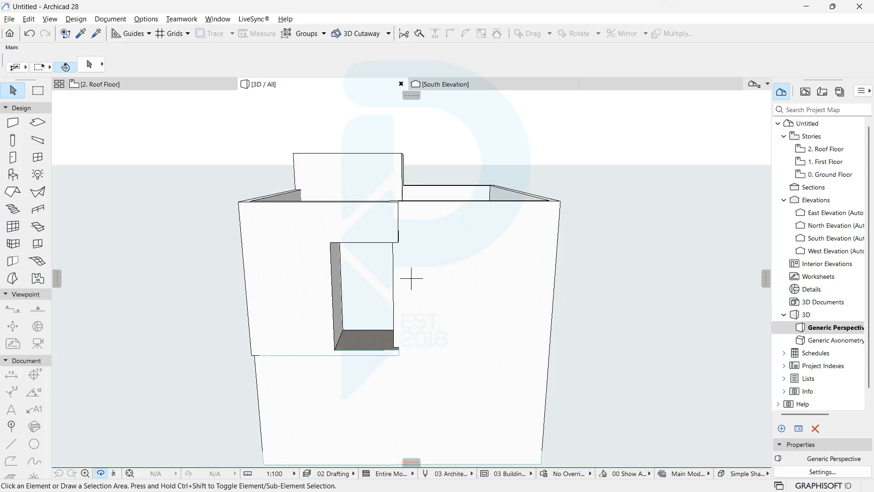
middle_click_drag(412, 279, 421, 187, "shift")
scroll(364, 273, "down", 1)
middle_click_drag(412, 251, 397, 223, "shift")
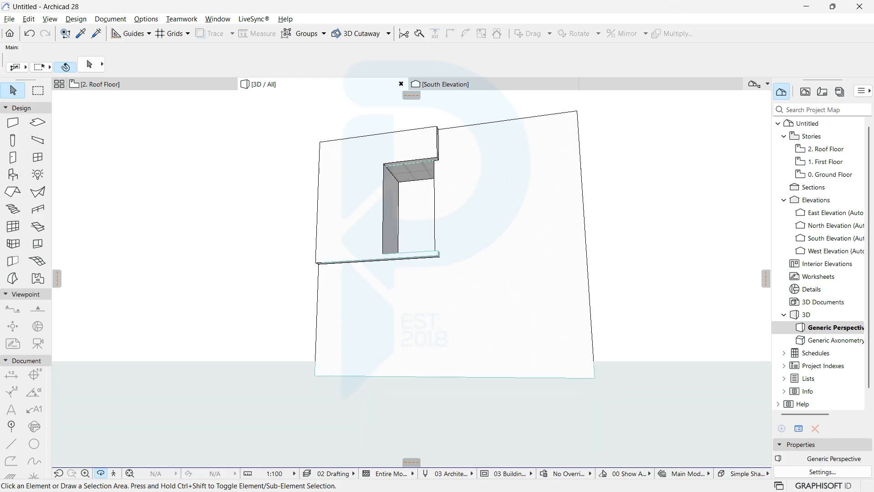
scroll(387, 289, "up", 4)
middle_click_drag(396, 278, 411, 278, "shift")
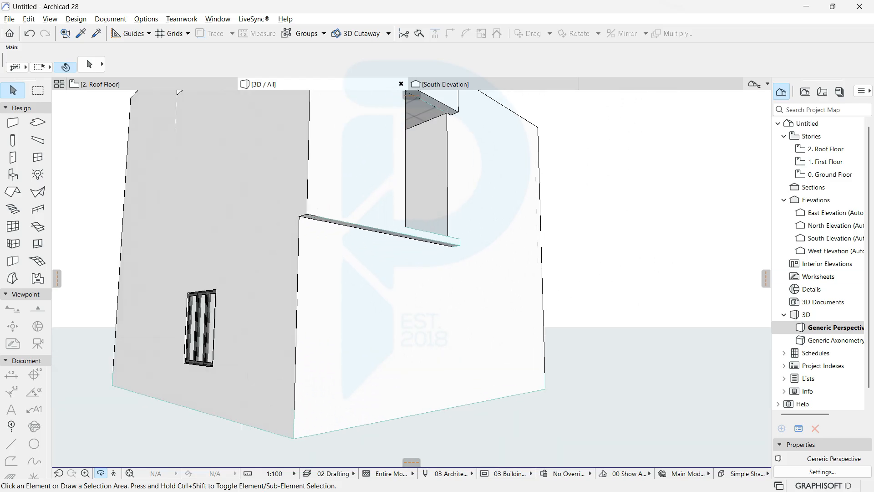
Step: Return to the floor plan and open the Ground Floor story at the front rooms
key("F2")
scroll(247, 221, "down", 5)
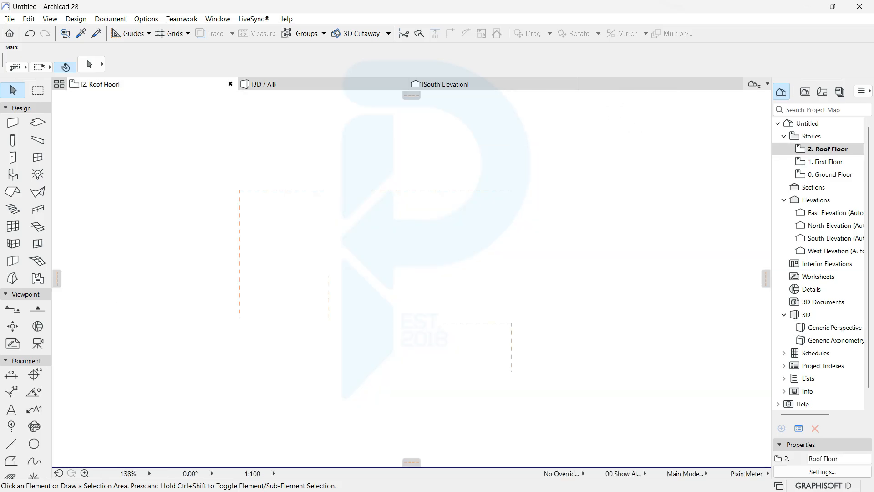
middle_click_drag(186, 319, 214, 230)
right_click(114, 84)
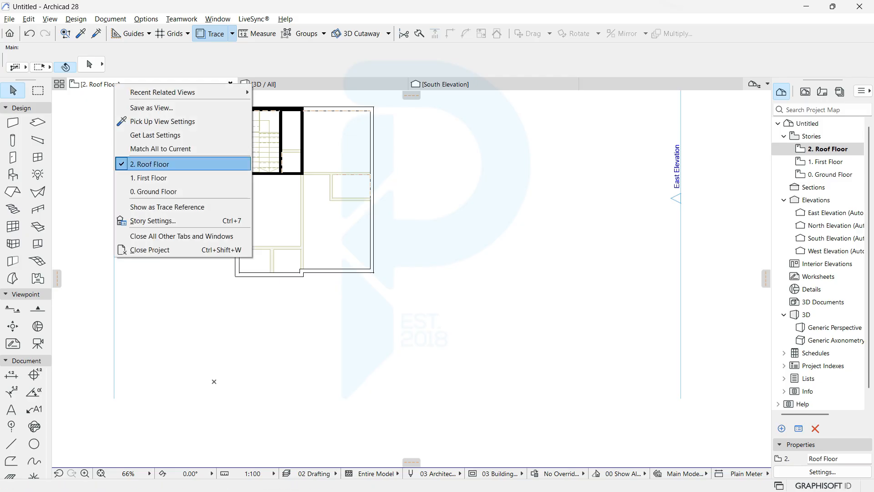
left_click(145, 191)
scroll(215, 253, "up", 4)
scroll(369, 257, "up", 3)
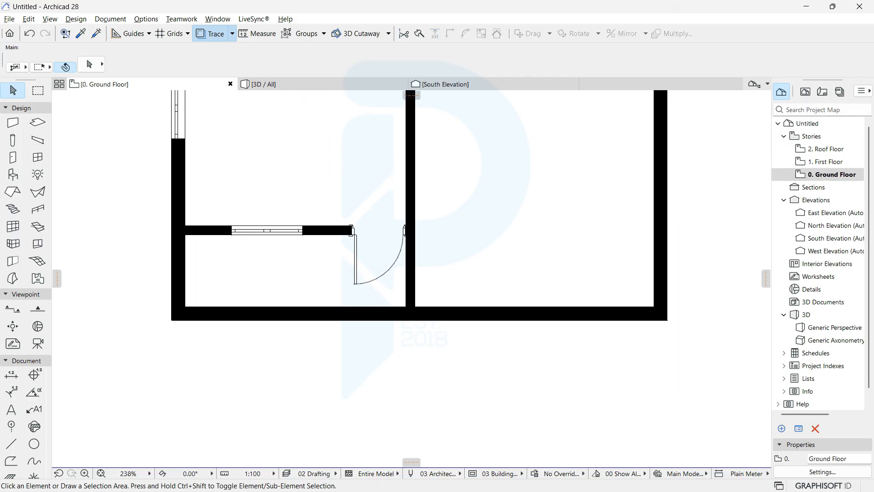
Step: Link the top of the lower-left exterior wall segment to 1. First Floor (Home + 1) with a top offset of 0
left_click(180, 271)
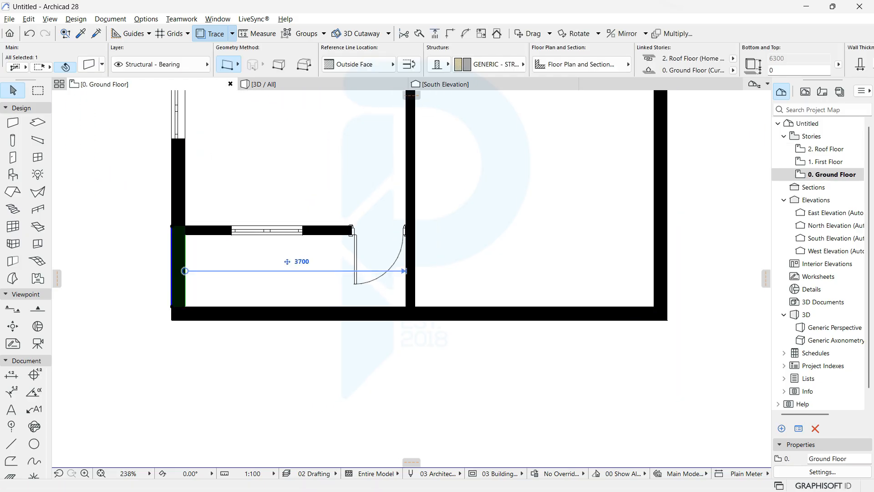
scroll(263, 258, "up", 2)
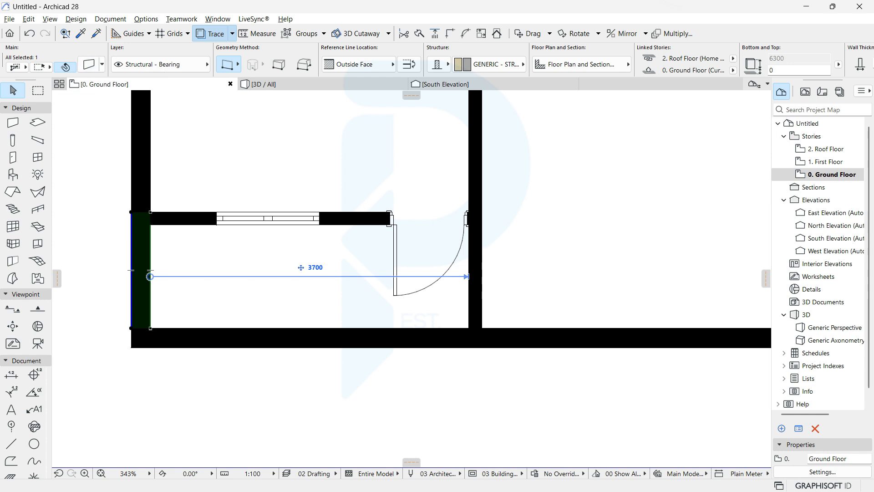
left_click(90, 65)
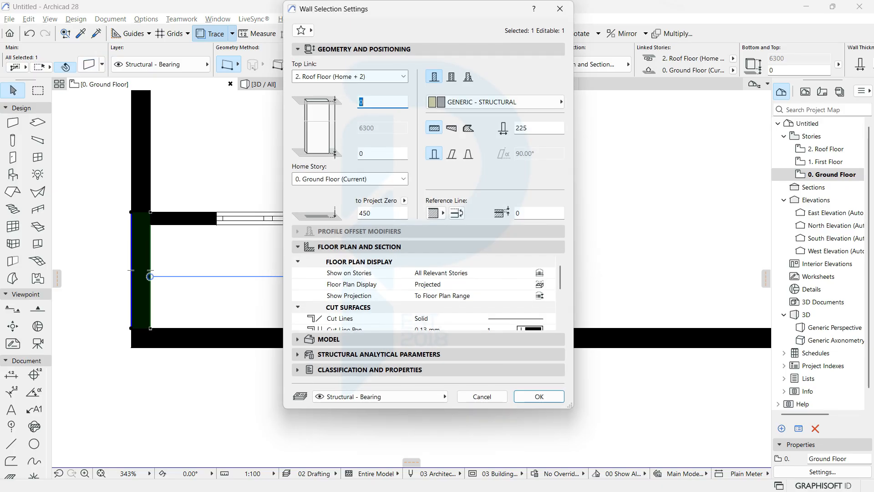
left_click(350, 76)
left_click(328, 89)
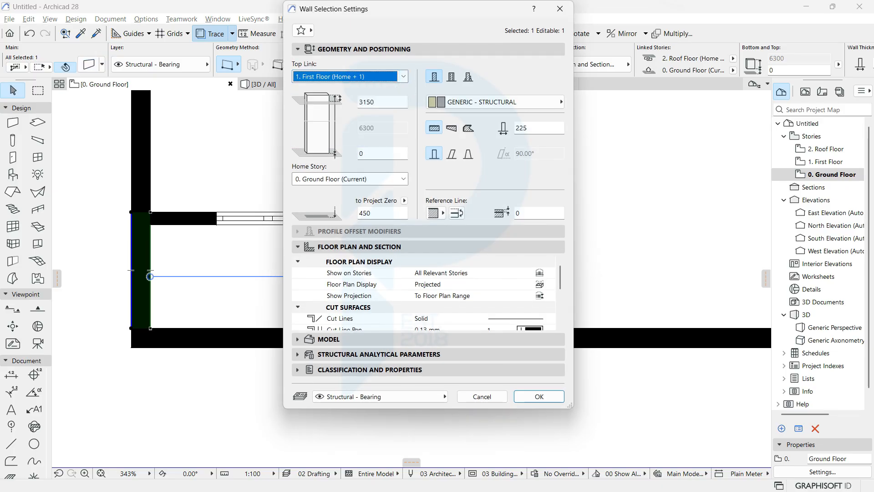
key("Tab")
type("0")
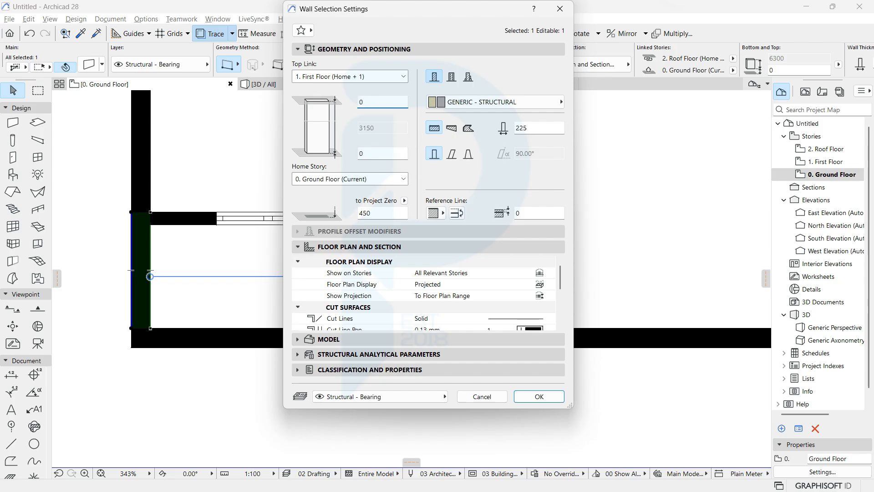
left_click(539, 397)
scroll(307, 257, "down", 1)
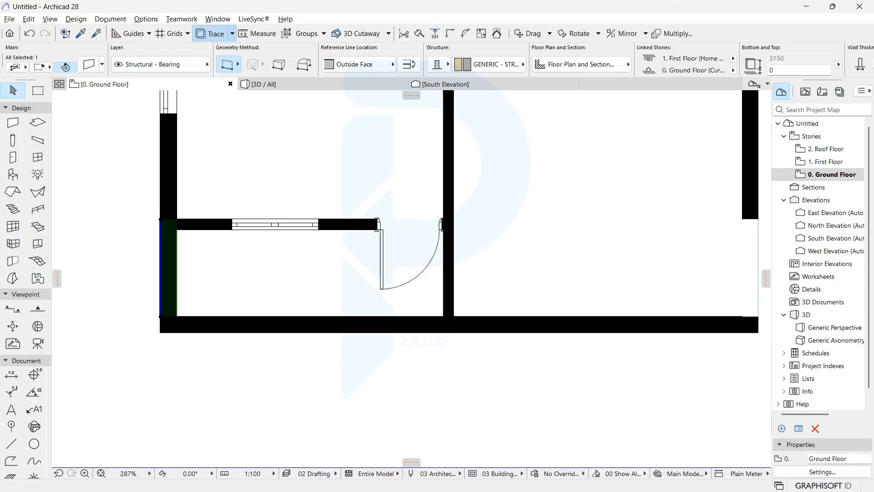
Step: Delete the partition wall segment between the door and the front wall on the Ground Floor
middle_click_drag(307, 256, 231, 228)
key("Escape")
left_click(371, 246)
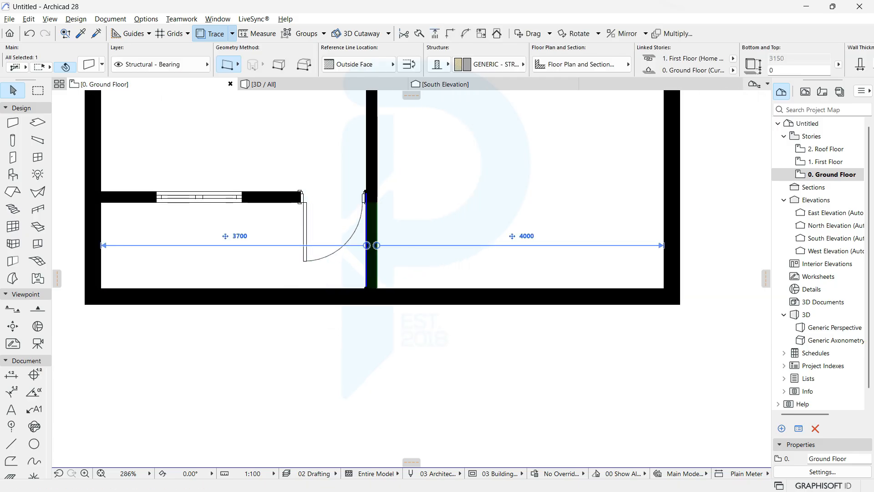
key("Escape")
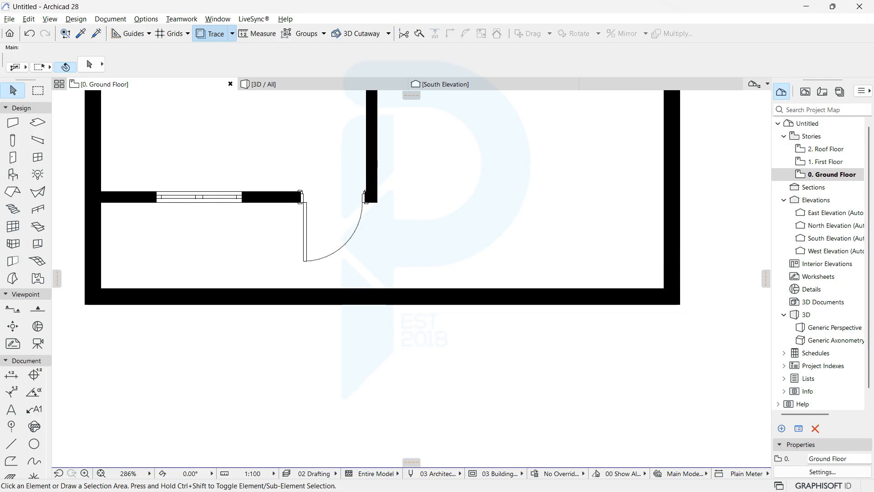
scroll(437, 199, "down", 2)
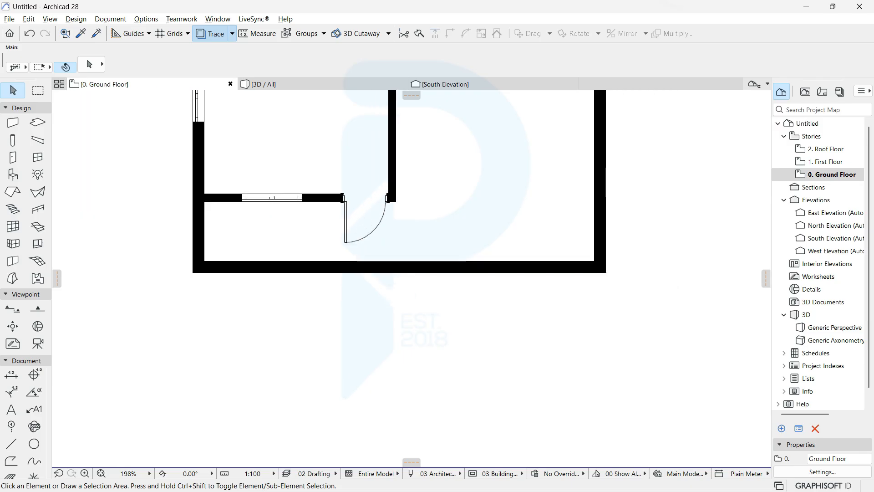
Step: On the First Floor, stretch the short lower-left exterior wall up to the horizontal interior wall, closing the gap
right_click(98, 83)
left_click(117, 175)
scroll(196, 212, "up", 2)
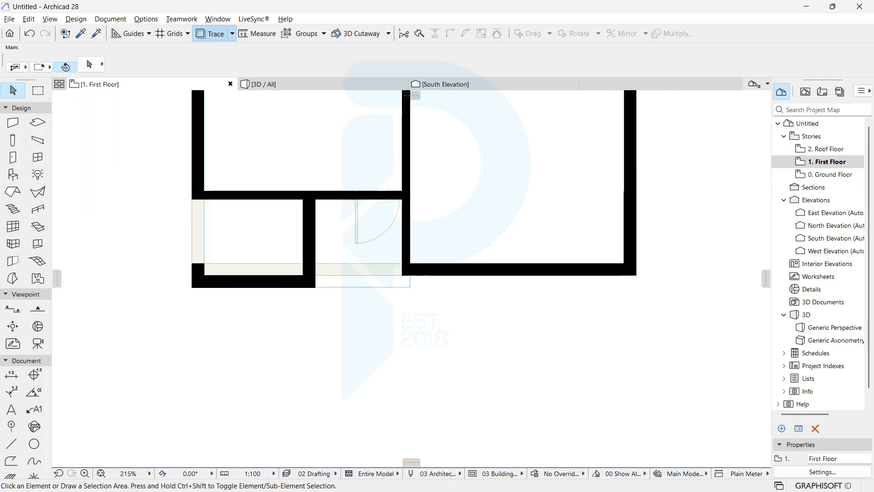
left_click(197, 290)
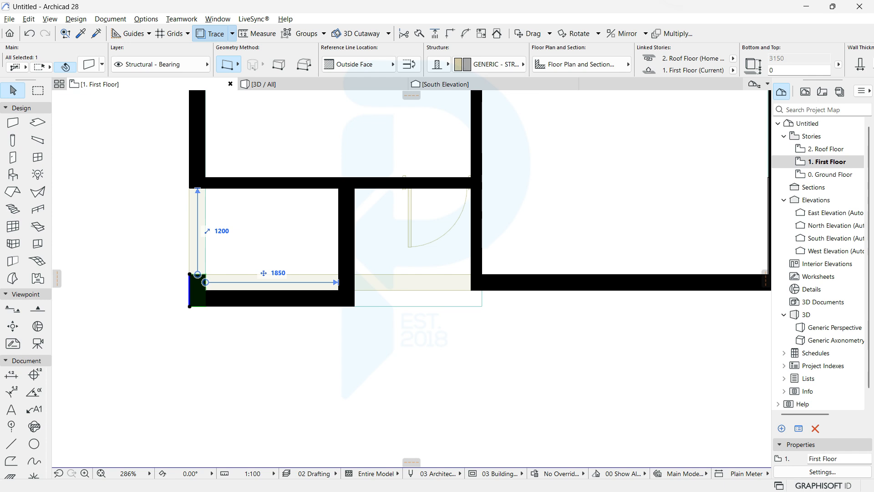
left_click_drag(197, 274, 197, 185)
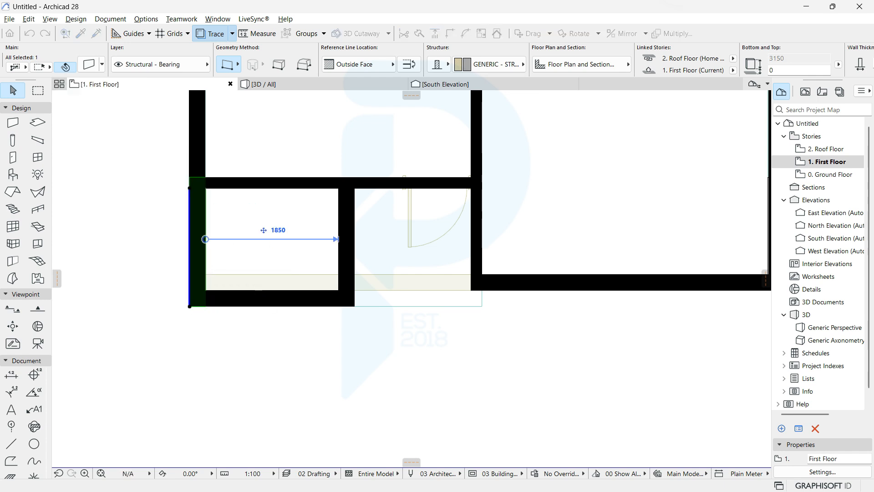
key("Escape")
Step: Return to the Ground Floor, select the front wall and set the trace reference to Above Current Story
right_click(80, 87)
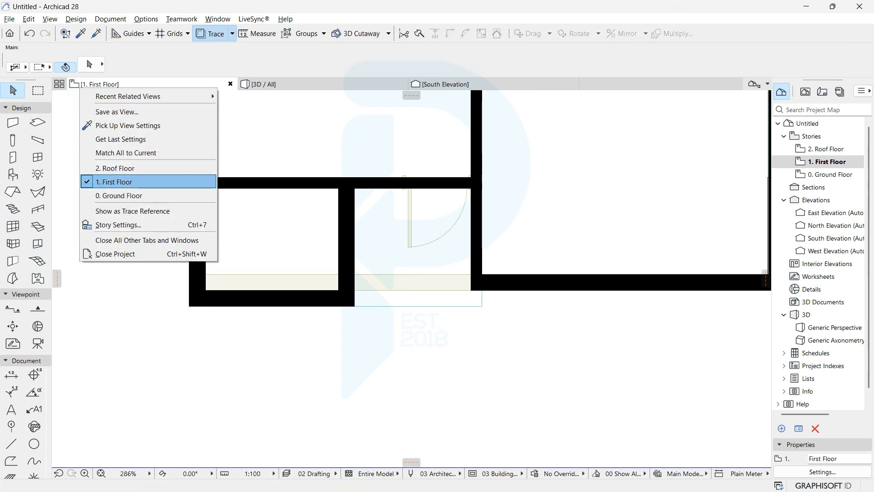
left_click(122, 195)
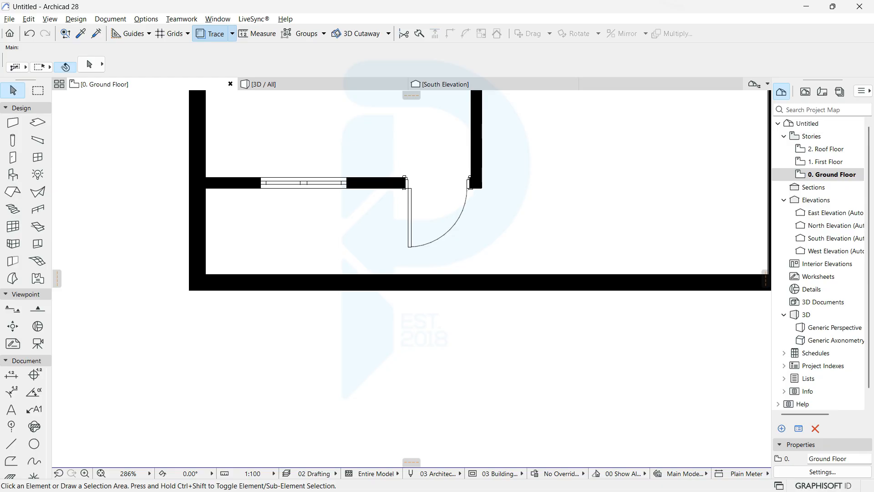
scroll(303, 331, "down", 2)
left_click(337, 284)
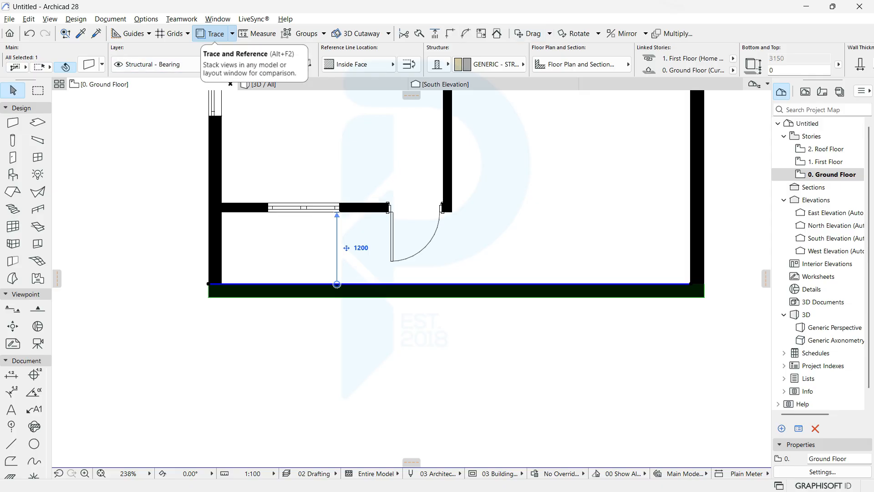
left_click(232, 33)
mouse_move(255, 50)
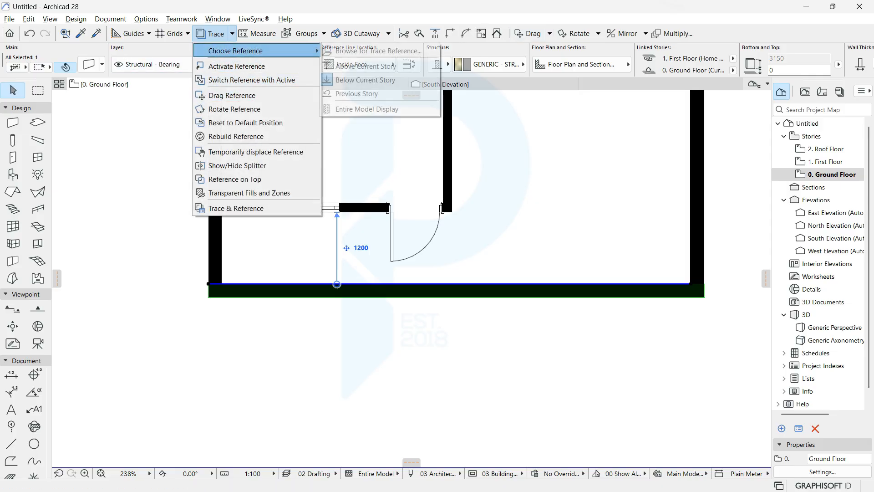
left_click(366, 66)
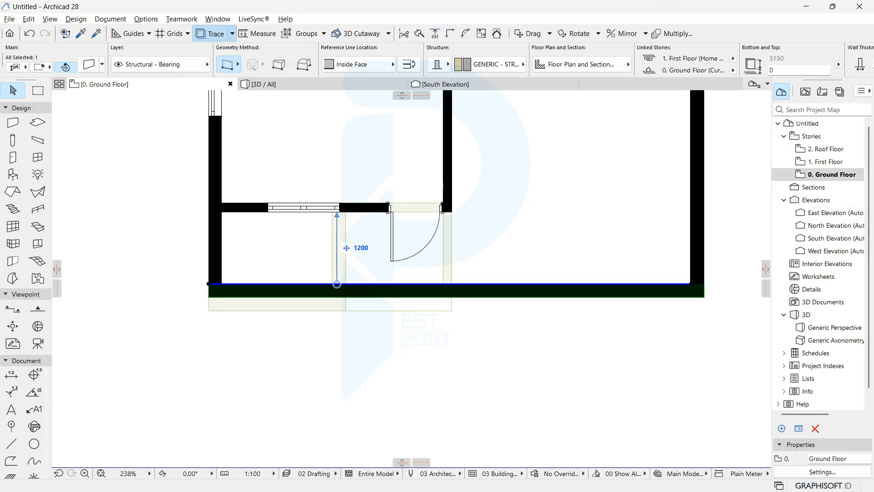
Step: Move the Ground Floor front wall outward so its outer face aligns with the traced First Floor wall's outer face
scroll(450, 361, "up", 2)
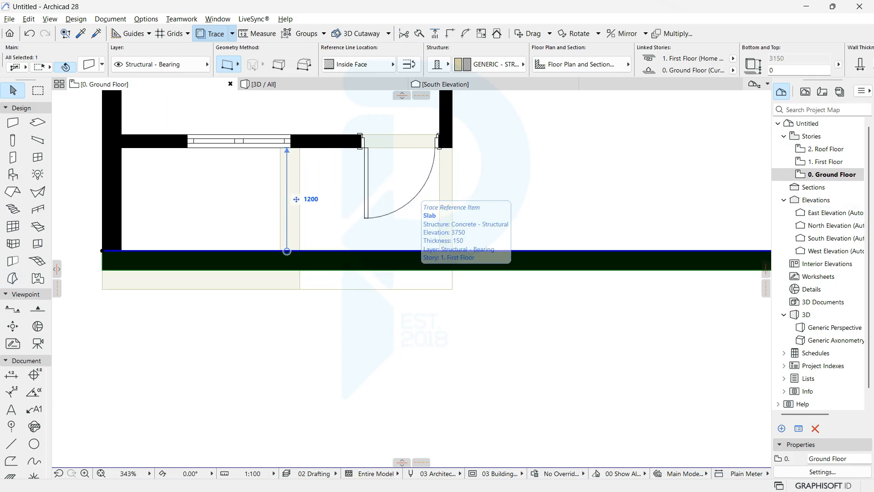
middle_click_drag(287, 251, 473, 238)
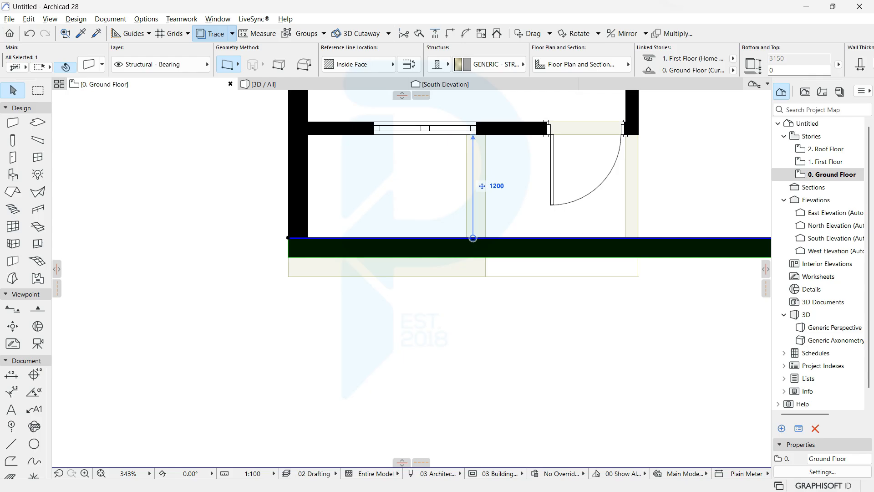
scroll(358, 269, "up", 3)
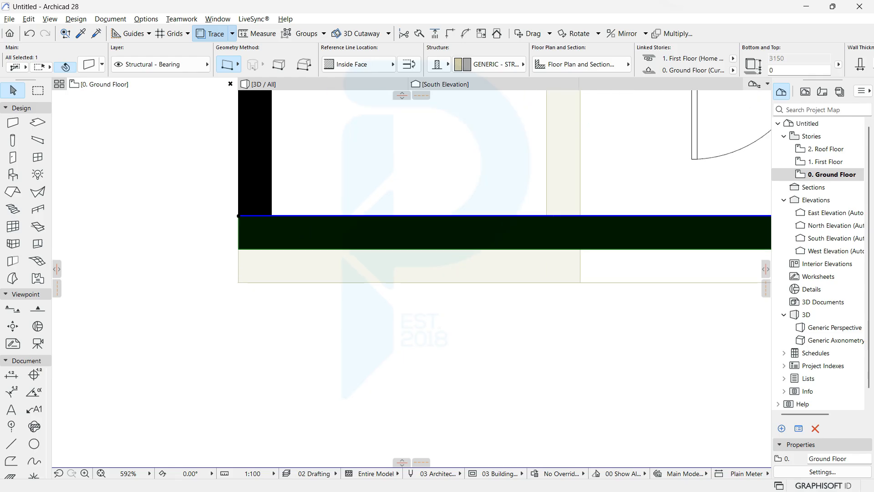
key("ctrl+d")
left_click(238, 249)
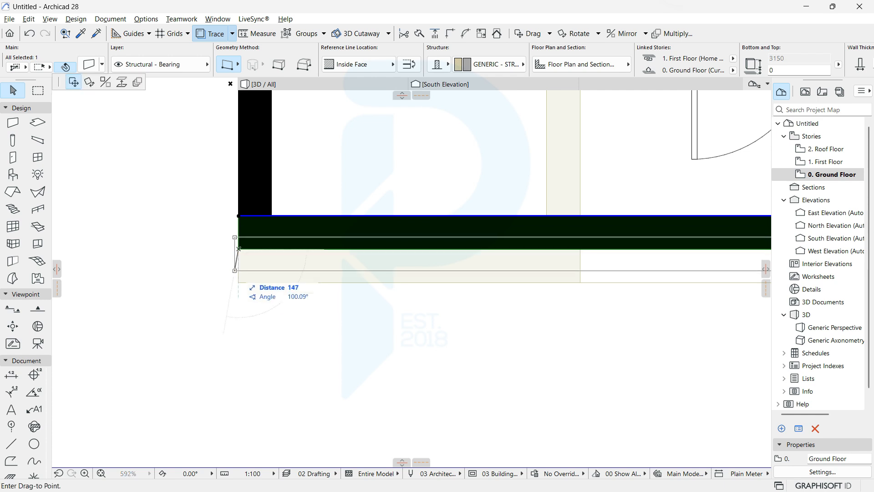
left_click(238, 283)
key("Escape")
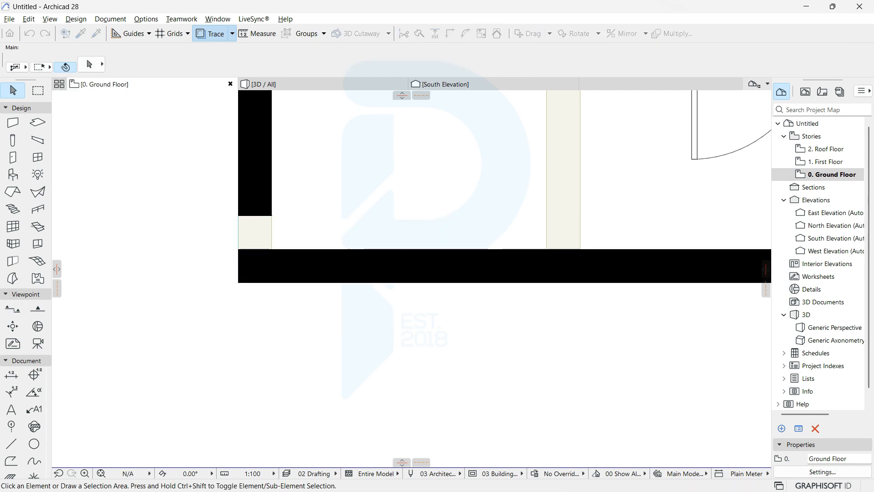
Step: Stretch the Ground Floor's left exterior wall down to meet the relocated front wall, closing the corner gap
left_click(238, 216)
left_click(238, 216)
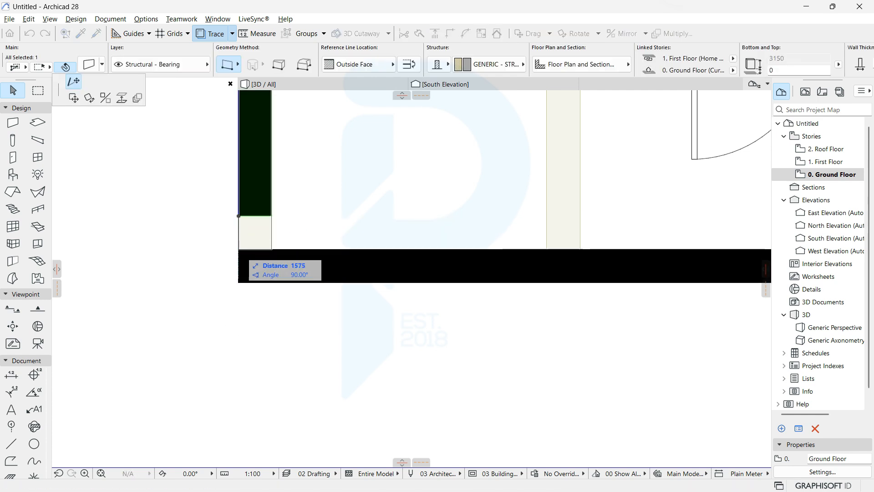
left_click(238, 249)
Step: Extend the Ground Floor's right exterior wall past the front wall, and intersect both walls into a clean corner
scroll(199, 247, "down", 3)
middle_click_drag(698, 248, 204, 233)
scroll(155, 214, "up", 3)
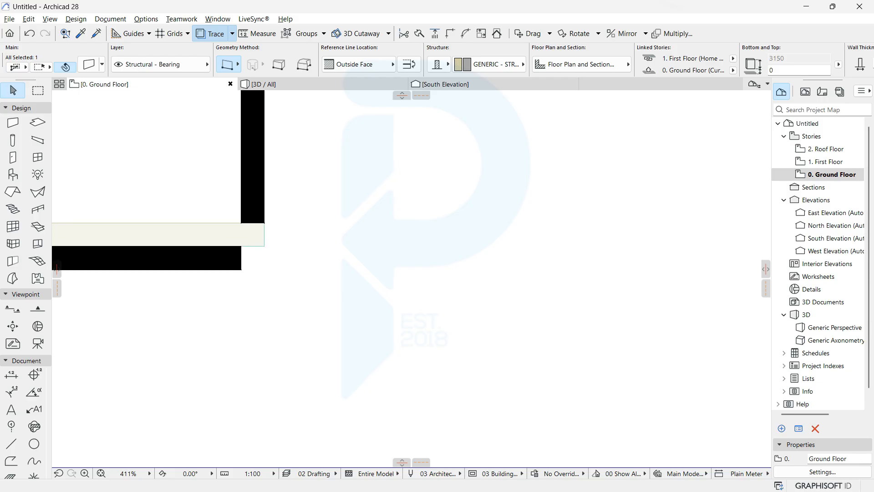
left_click(242, 224)
left_click(241, 287)
left_click(230, 259)
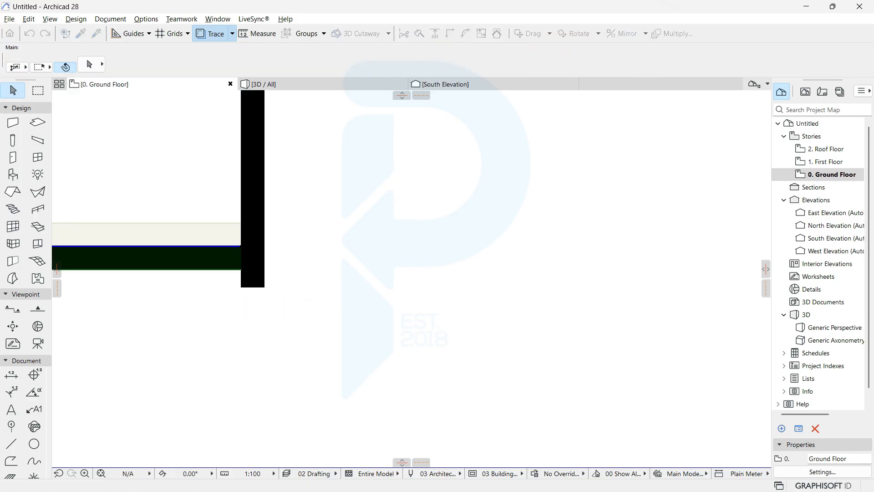
left_click(253, 279, "ctrl")
key("Escape")
scroll(326, 276, "down", 1)
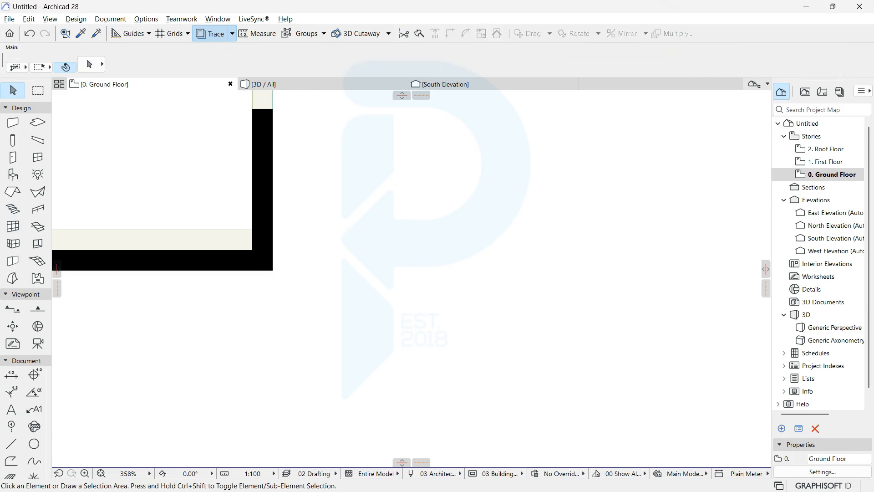
Step: Set the top offset of the front wall and its two adjoining side wall segments to -300 from the First Floor
middle_click_drag(325, 276, 622, 292)
scroll(474, 294, "down", 4)
scroll(392, 235, "down", 3)
scroll(355, 271, "up", 3)
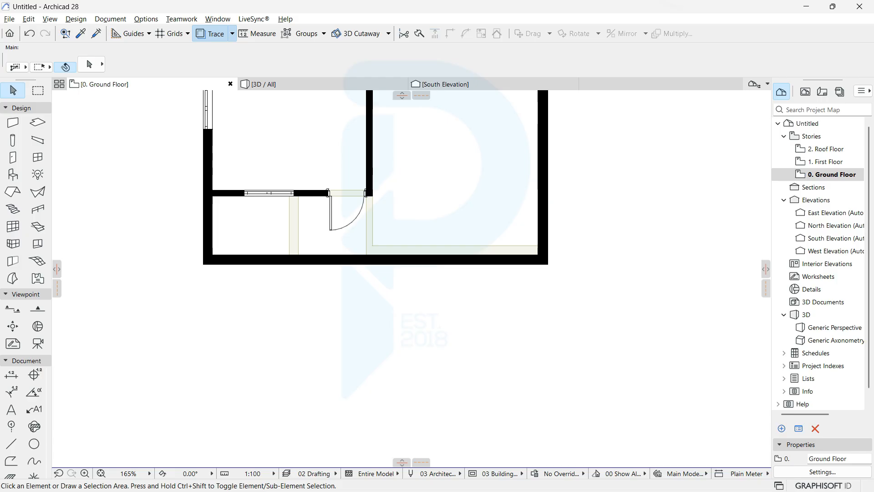
scroll(398, 170, "up", 2)
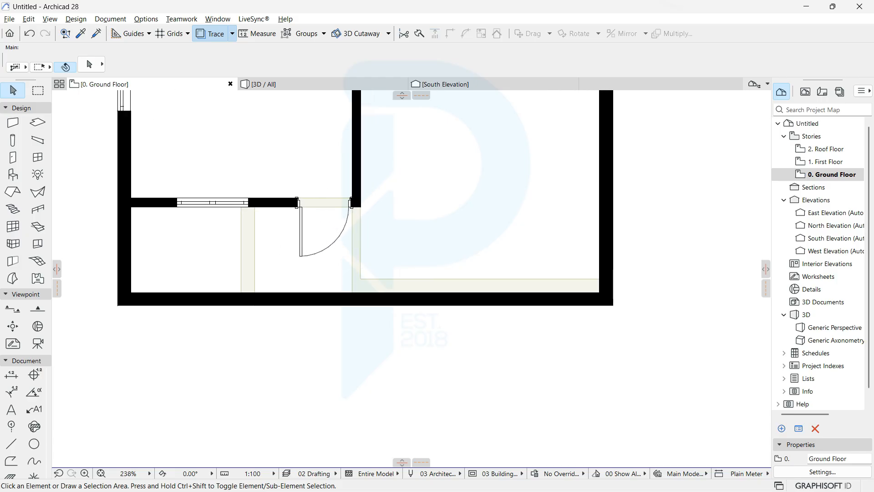
left_click(124, 248)
left_click(365, 306, "shift")
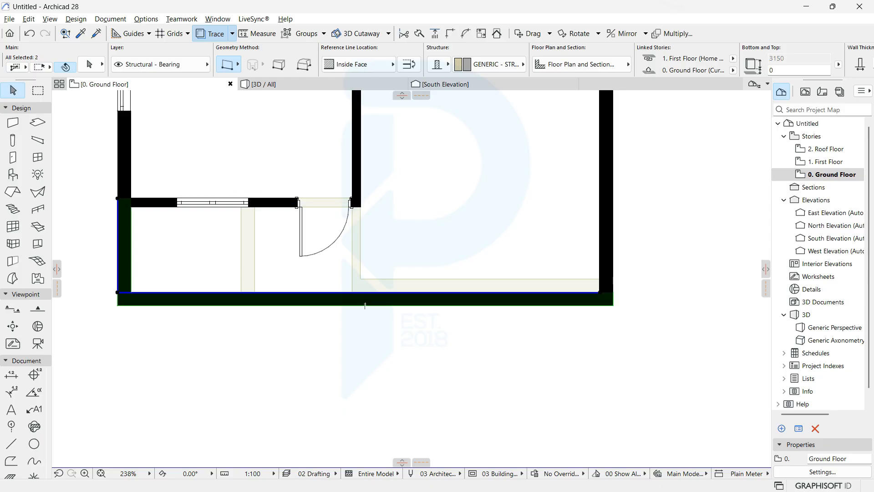
left_click(601, 241, "shift")
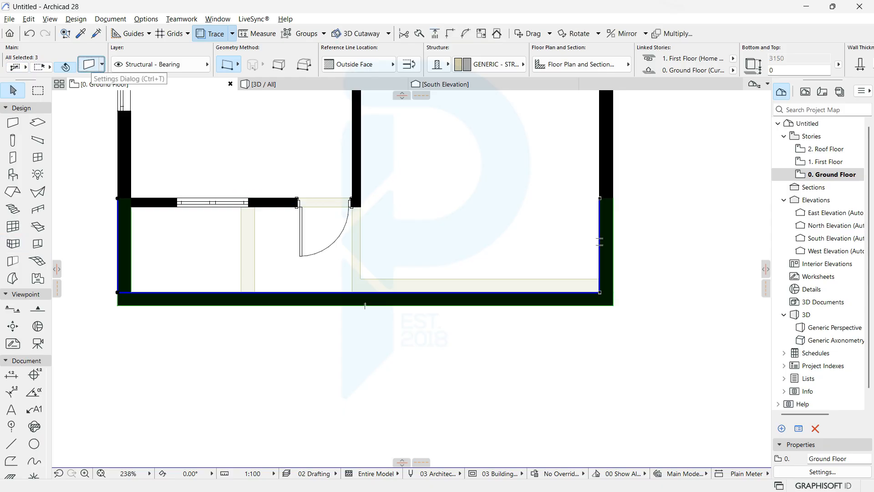
left_click(89, 64)
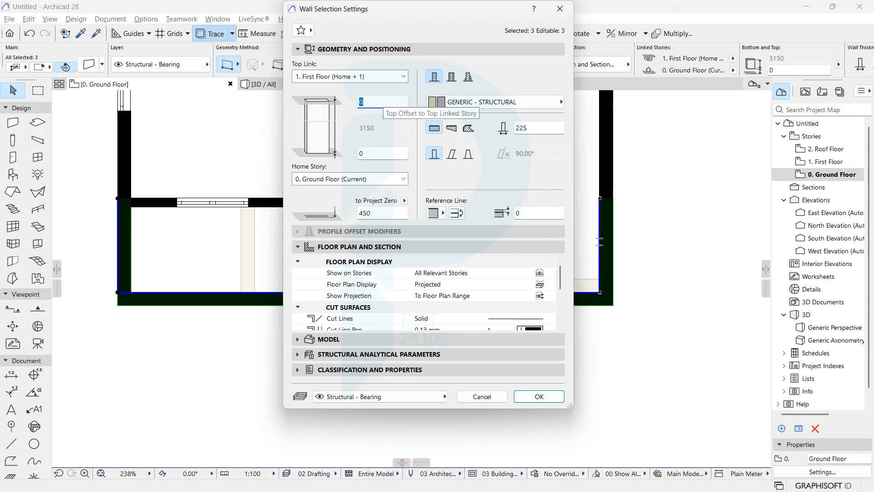
type("500")
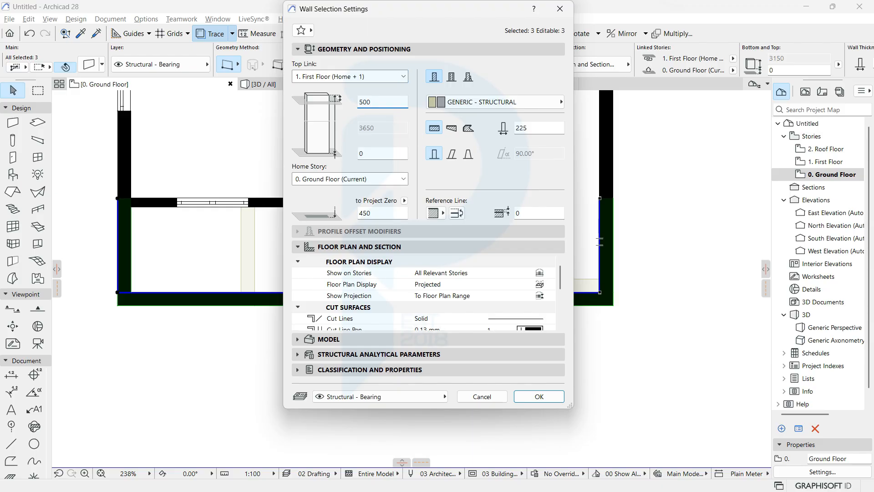
left_click_drag(371, 102, 358, 102)
type("-500")
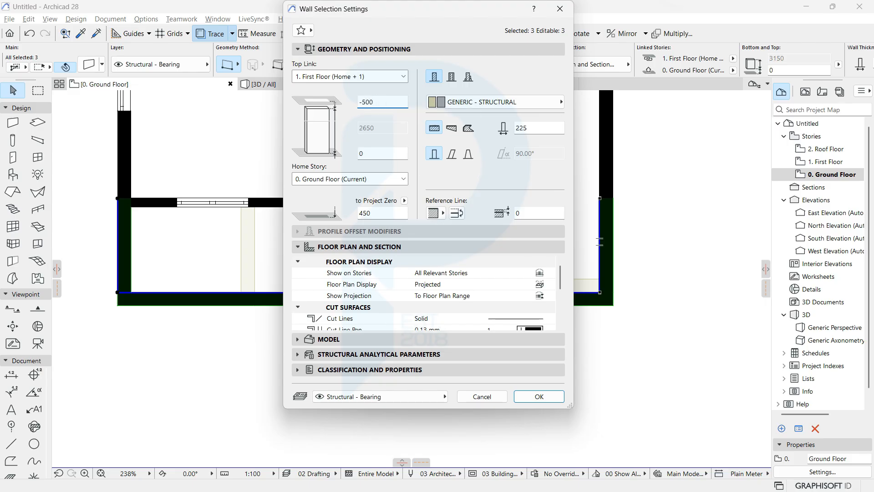
key("Return")
type("-300")
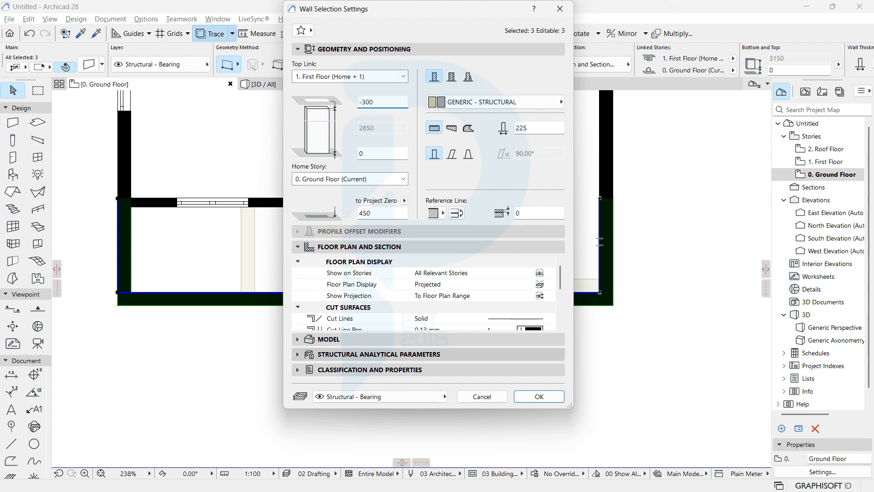
left_click(539, 396)
key("Escape")
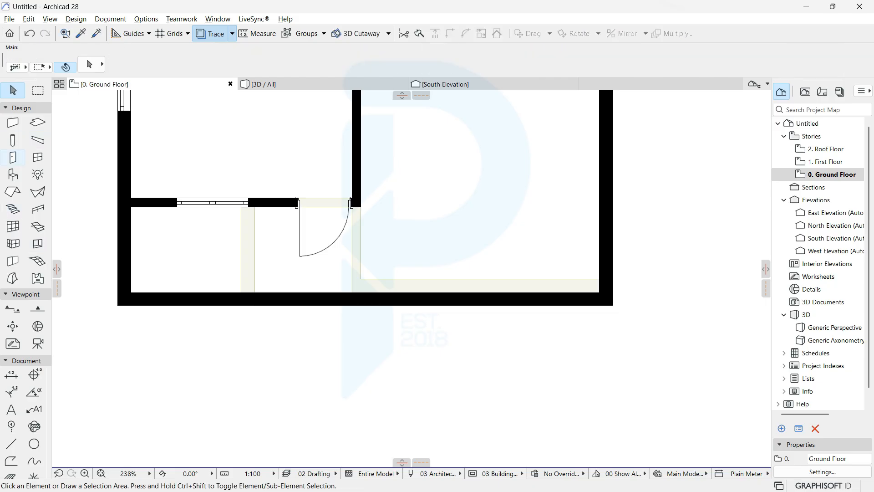
Step: Set the slab defaults so that the top, edge and bottom surfaces all use Stucco - White Rough
double_click(38, 122)
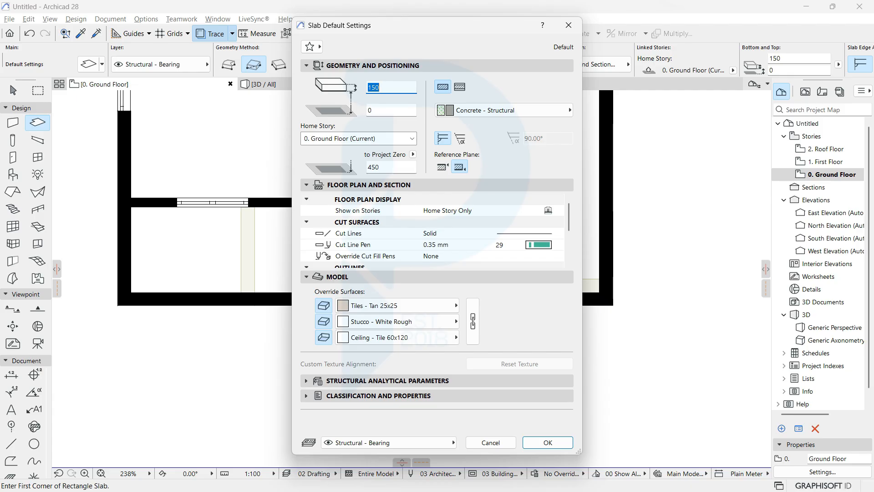
left_click(473, 322)
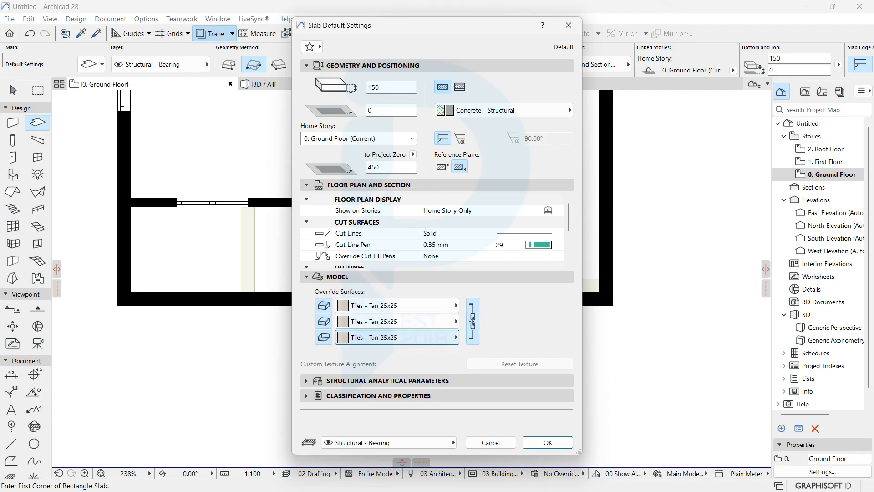
left_click(396, 321)
type("STU")
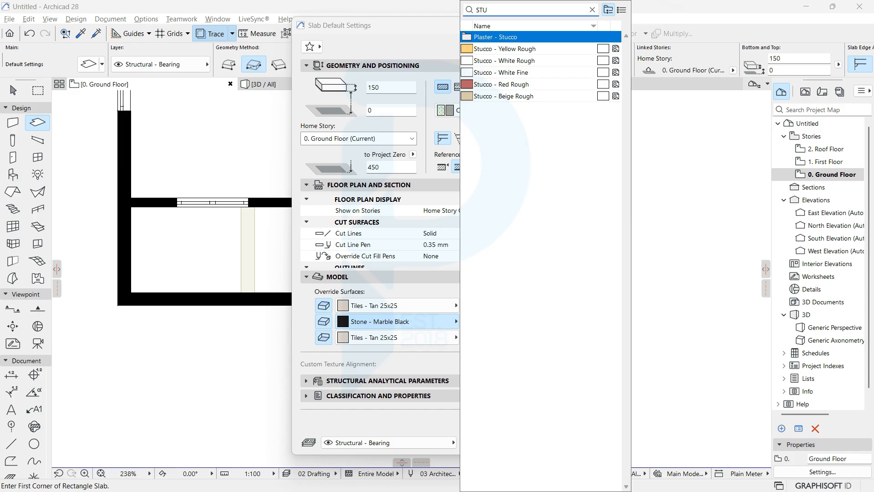
double_click(504, 61)
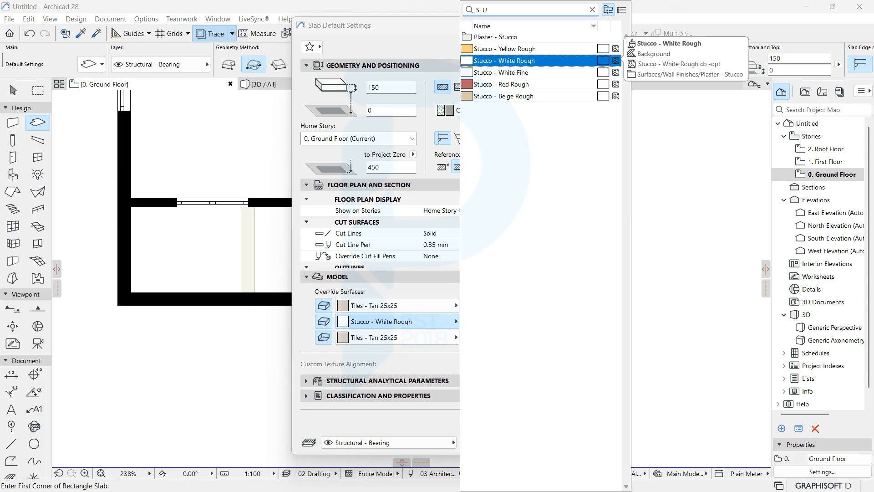
left_click(396, 305)
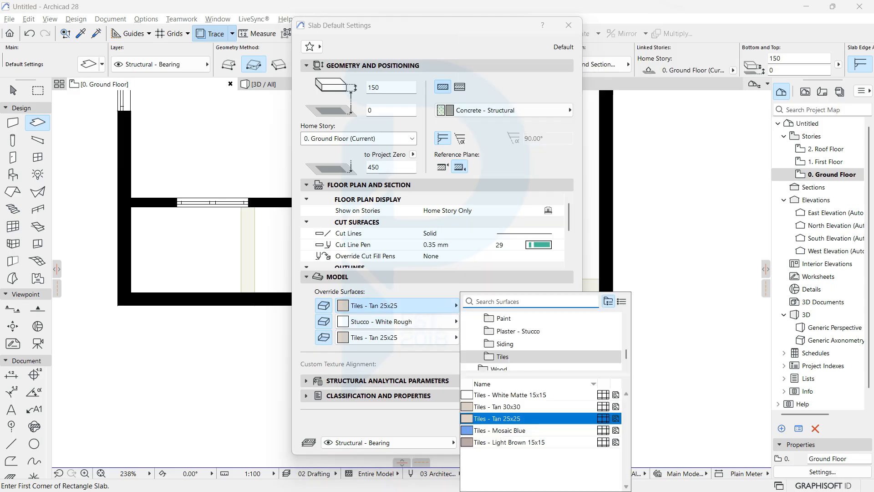
type("STUC")
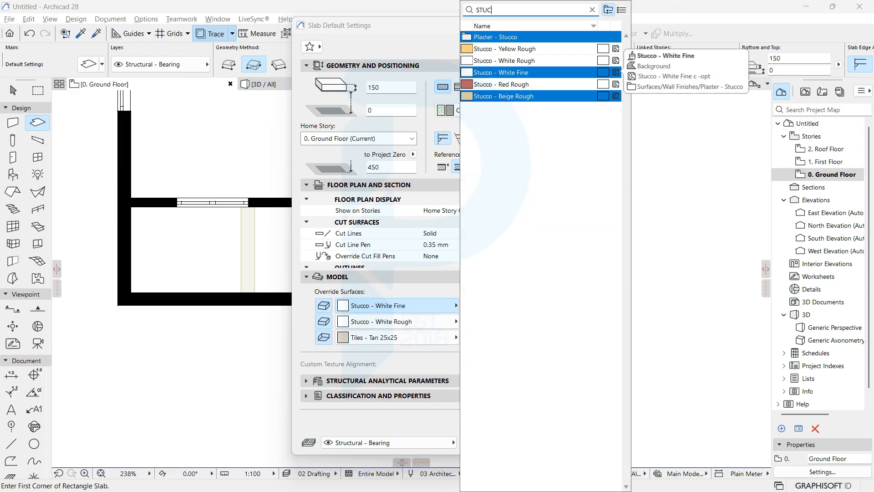
key("Down")
key("Down")
key("Return")
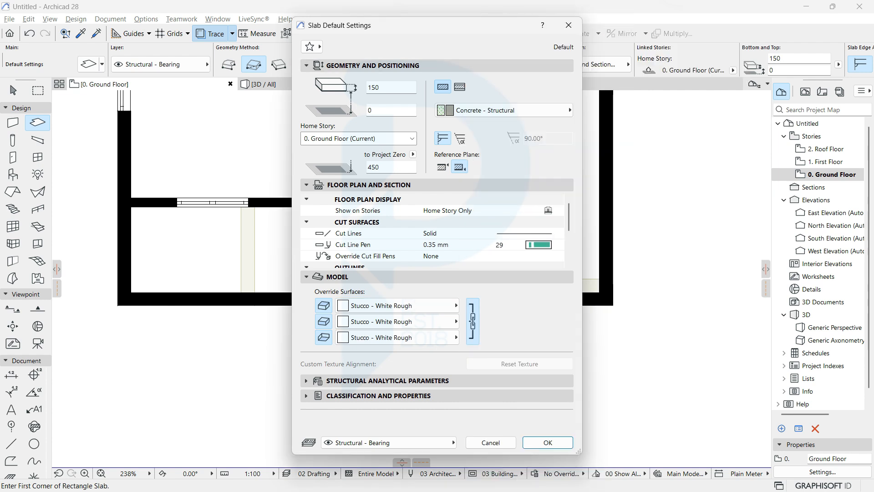
key("Return")
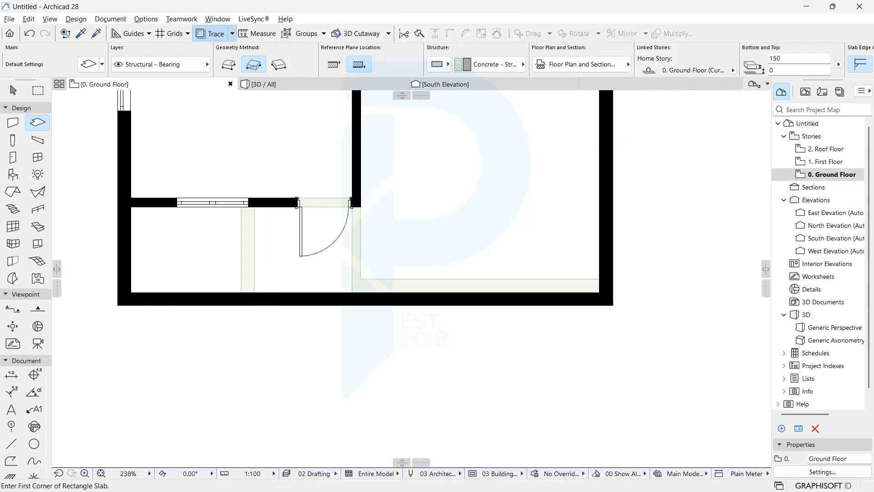
Step: Draw a rectangular slab from the inner front-left corner to the partition wall end beside the door
left_click(131, 292)
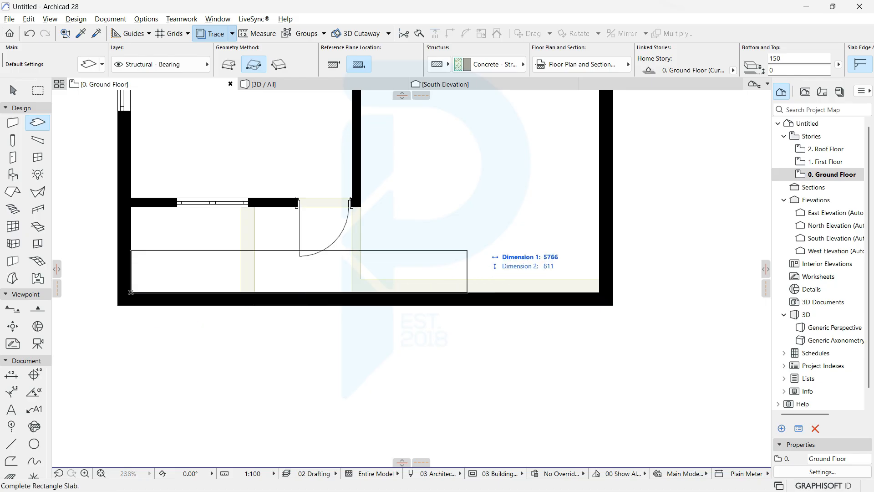
left_click(360, 206)
key("Escape")
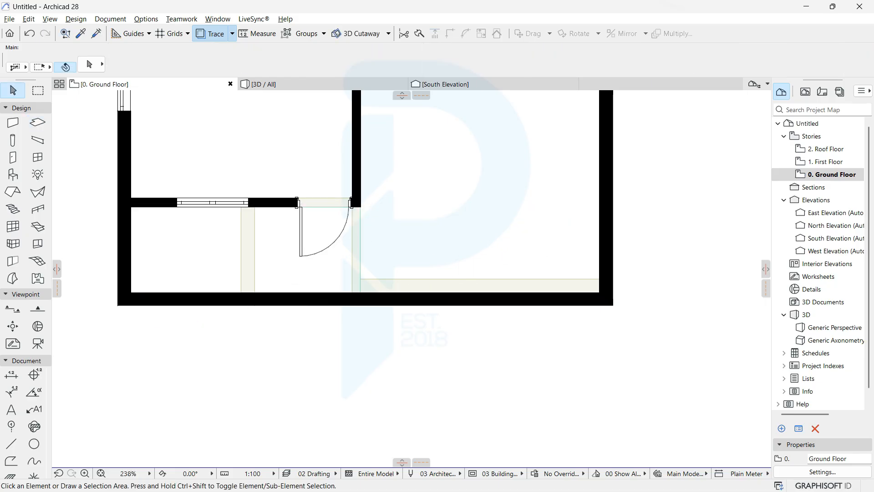
Step: Offset the slab's right edge to the right exterior wall's inner face and inspect the front in 3D
left_click(360, 234)
left_click(360, 227)
left_click(474, 283)
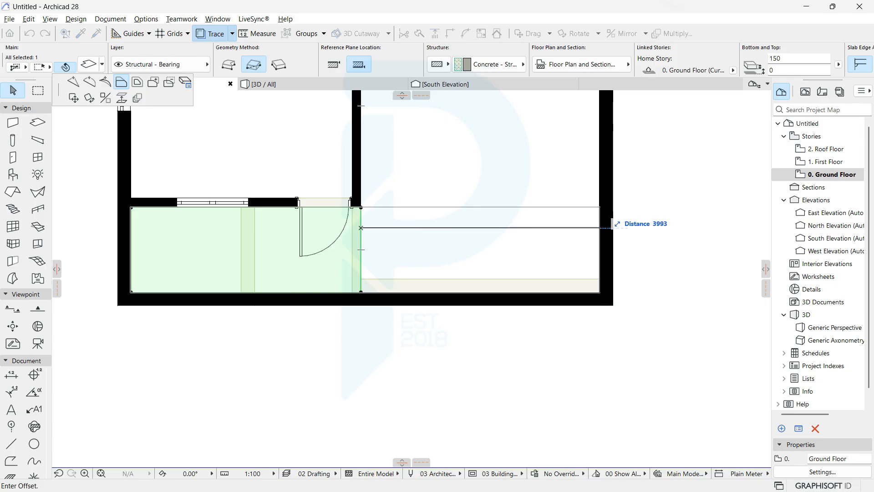
left_click(600, 228)
key("Escape")
key("F3")
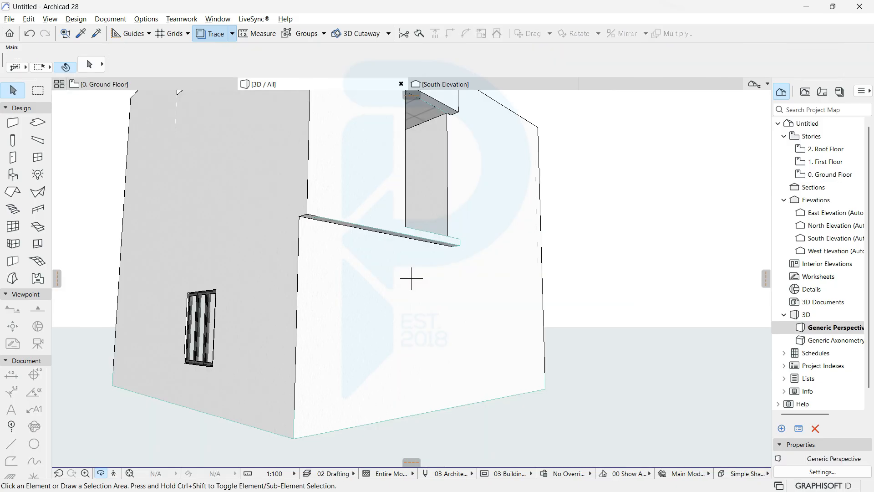
mouse_move(411, 278)
middle_mouse_down("shift")
mouse_move(291, 275)
mouse_move(300, 292)
mouse_move(411, 278)
middle_mouse_up("shift")
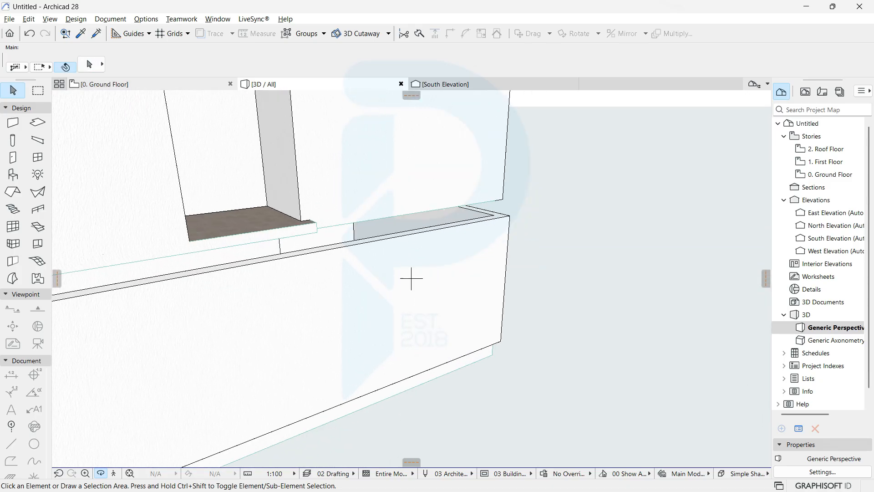
Step: Change the home story of the front strip slab to 1. First Floor from the Ground Floor plan
key("F2")
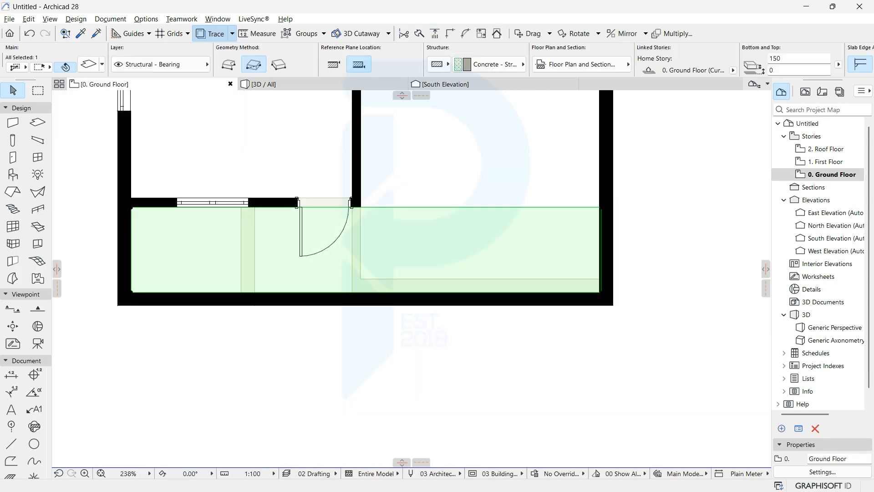
key("ctrl+t")
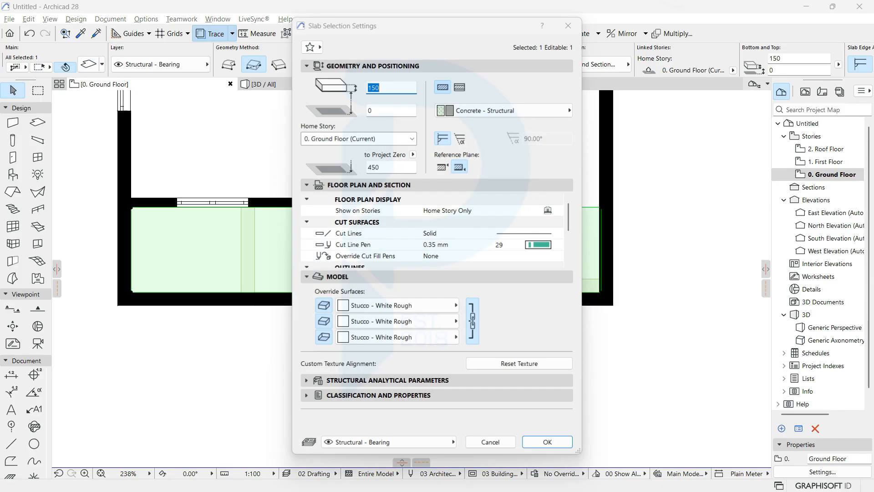
left_click(358, 138)
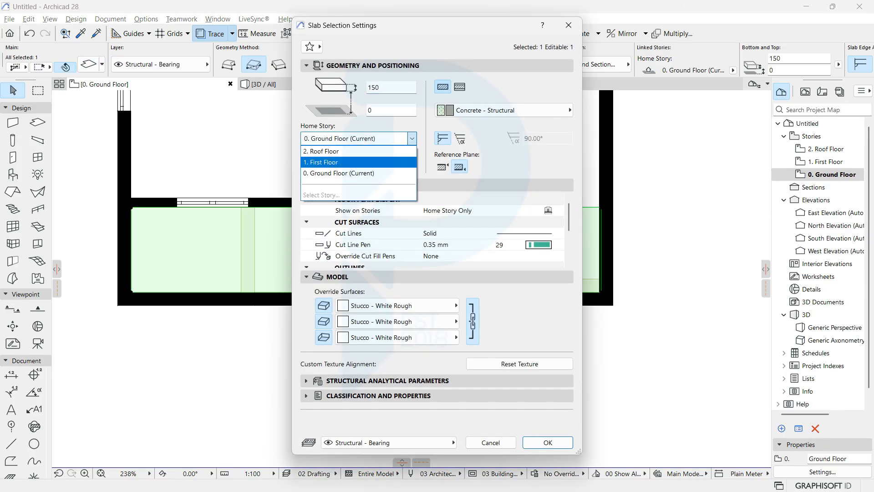
key("Return")
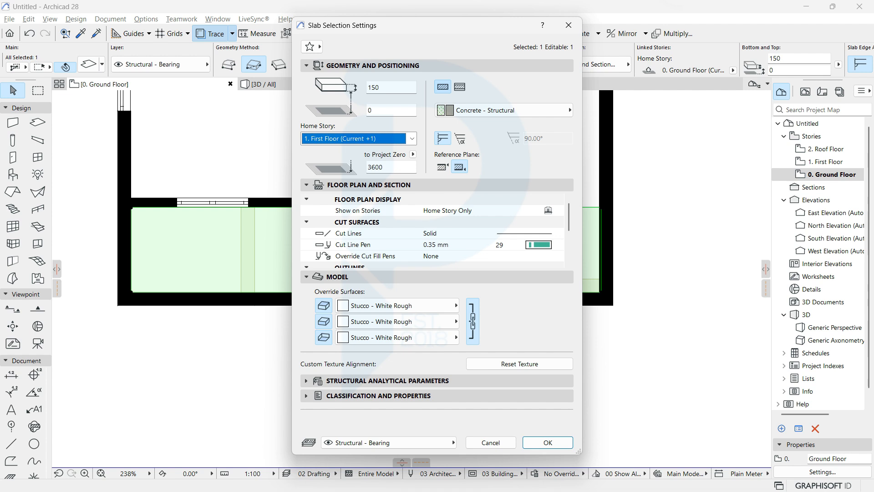
Step: Set the slab's thickness to 100 and its offset to the home story to -300, and check it in 3D
left_click(387, 87)
type("-")
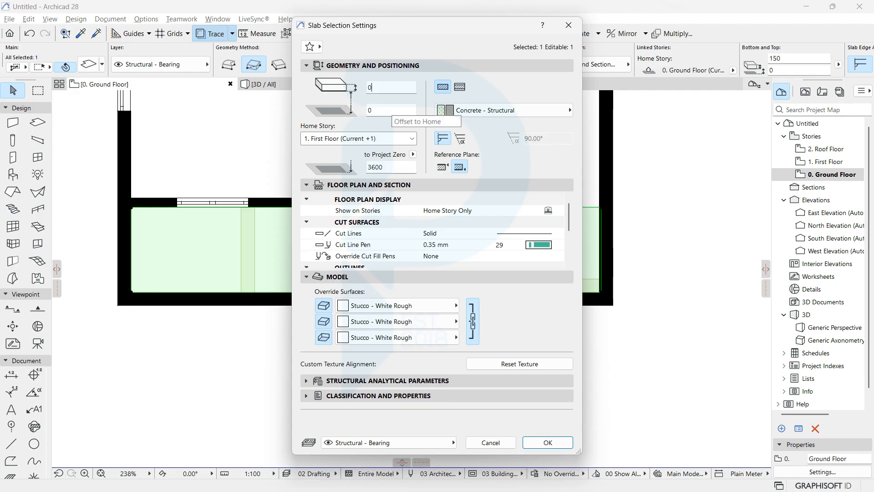
key("Tab")
key("shift+Tab")
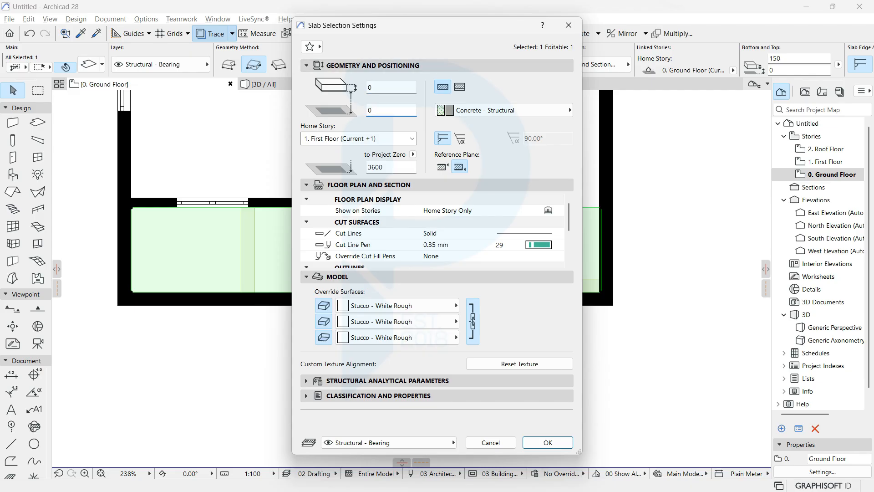
type("100")
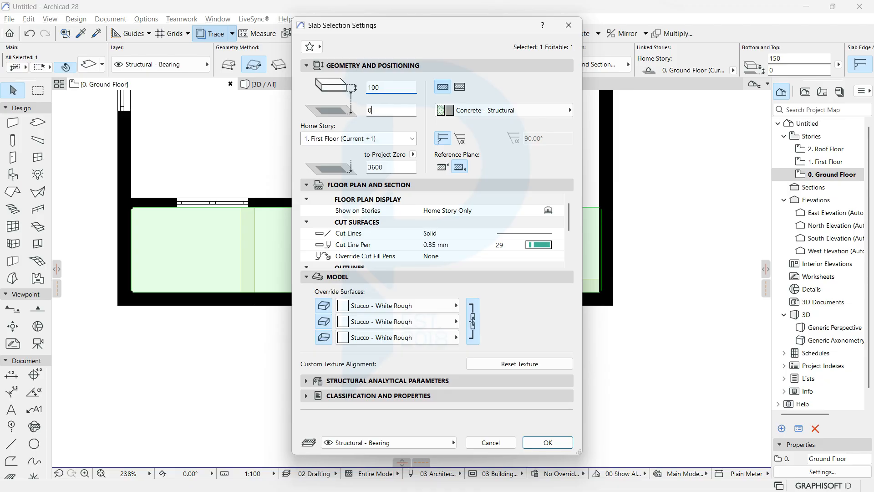
key("Tab")
type("-")
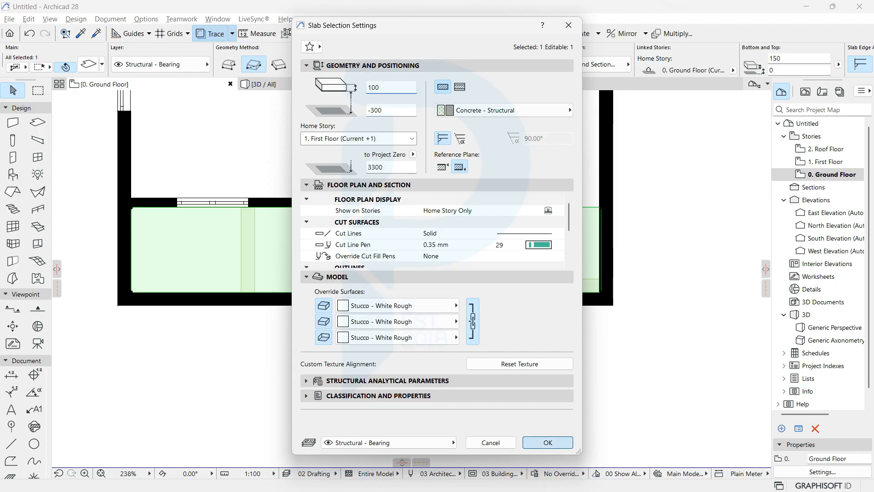
left_click(548, 442)
key("F3")
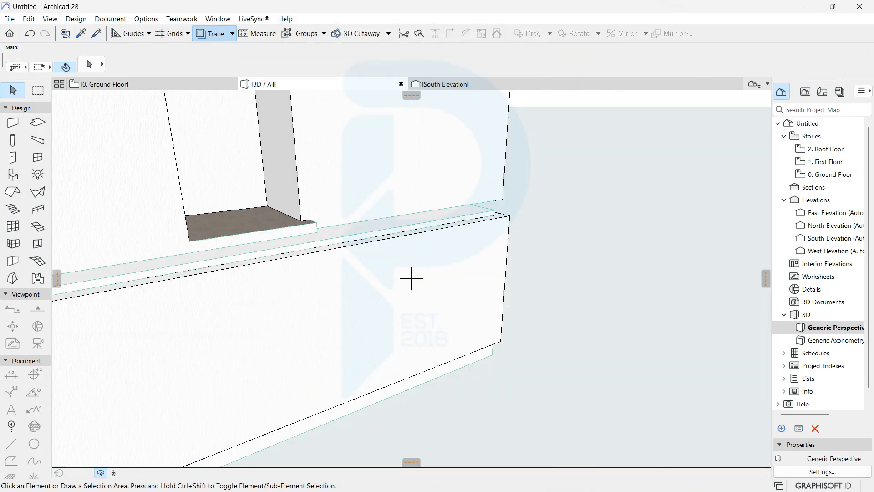
Step: Set the front strip slab's offset to its home story to -400 and check the wall top in 3D
middle_click_drag(411, 277, 473, 255, "shift")
middle_click_drag(364, 273, 415, 241, "shift")
scroll(342, 267, "up", 3)
middle_click_drag(482, 319, 476, 337, "shift")
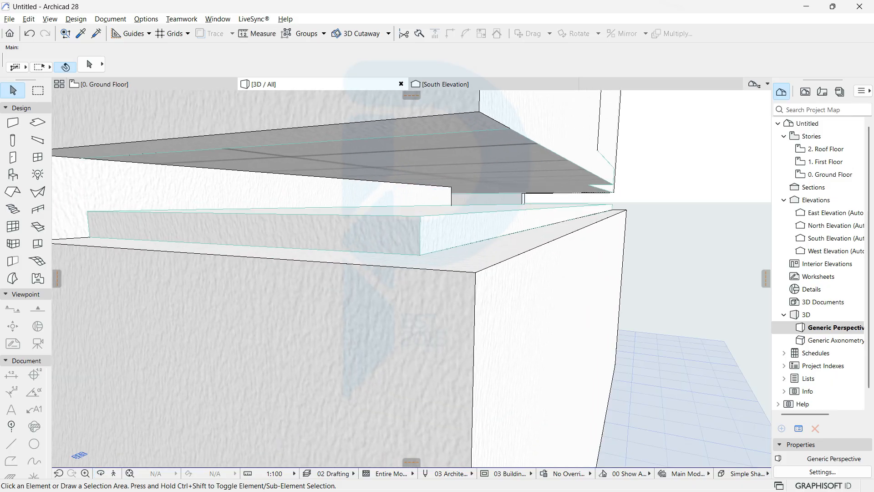
left_click(420, 253)
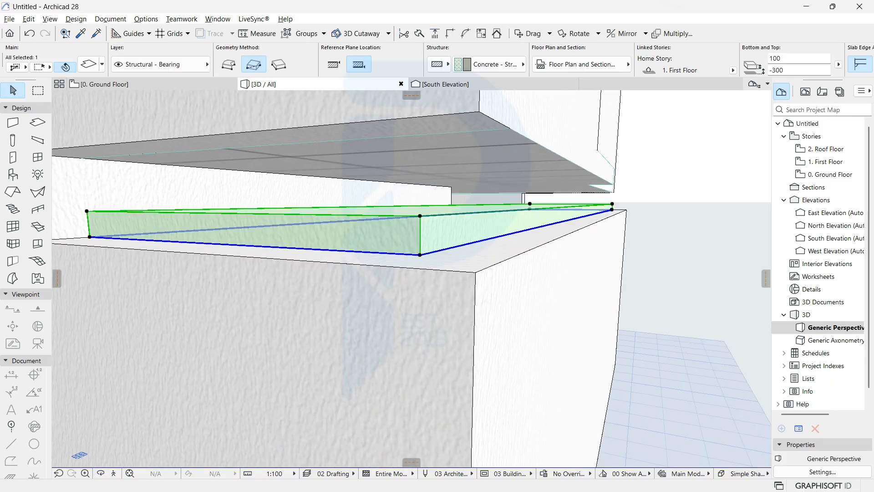
left_click(795, 69)
type("-400")
key("Return")
key("Escape")
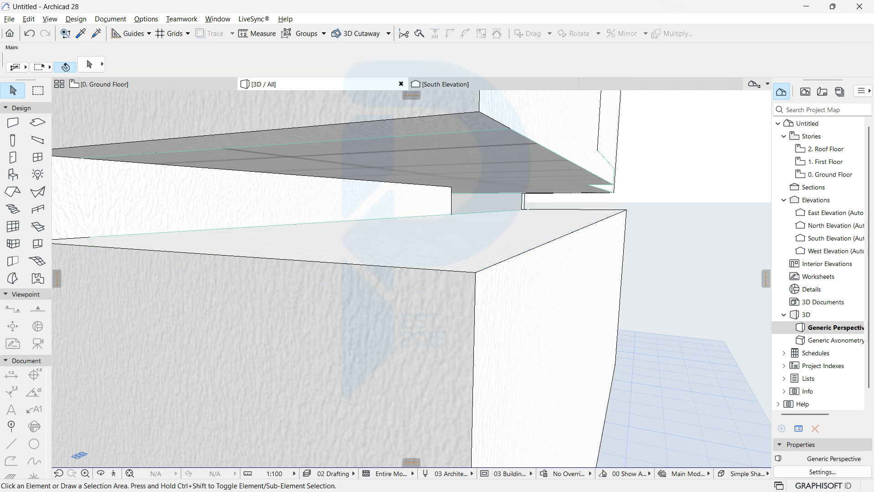
middle_click_drag(524, 273, 349, 278, "shift")
scroll(337, 255, "down", 5)
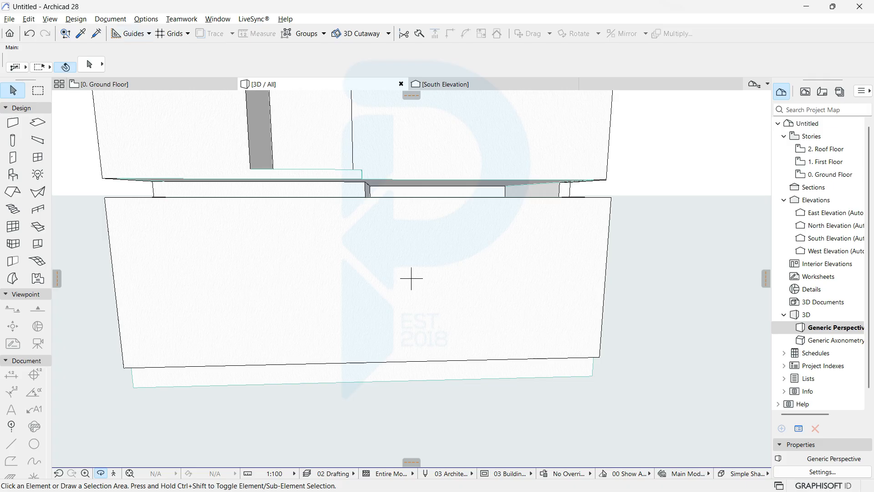
Step: In the Ground Floor plan, pick up the partition wall's settings for a new wall and set its reference line to Outside Face
left_click(152, 84)
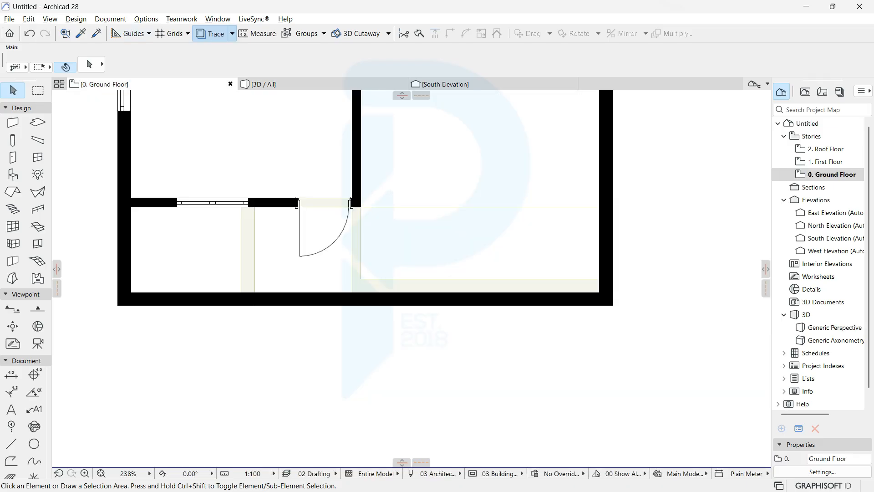
left_click(273, 202)
scroll(383, 201, "up", 3)
key("Escape")
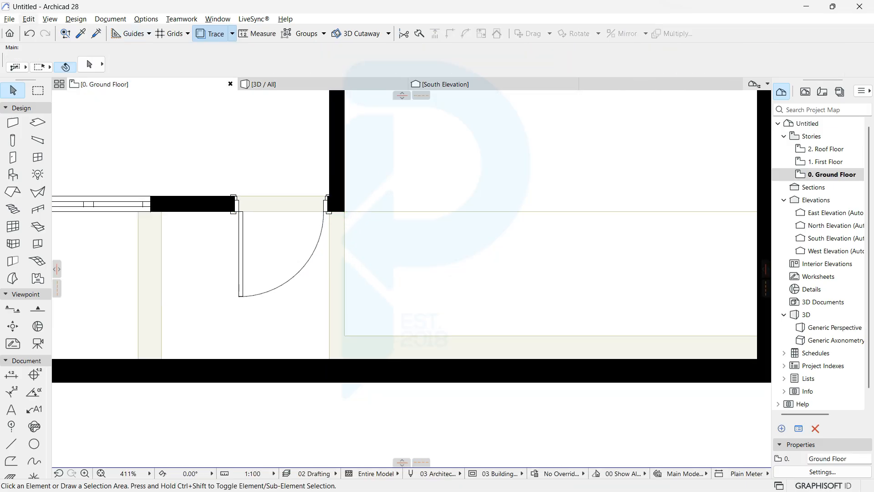
left_click(81, 33)
left_click(336, 204)
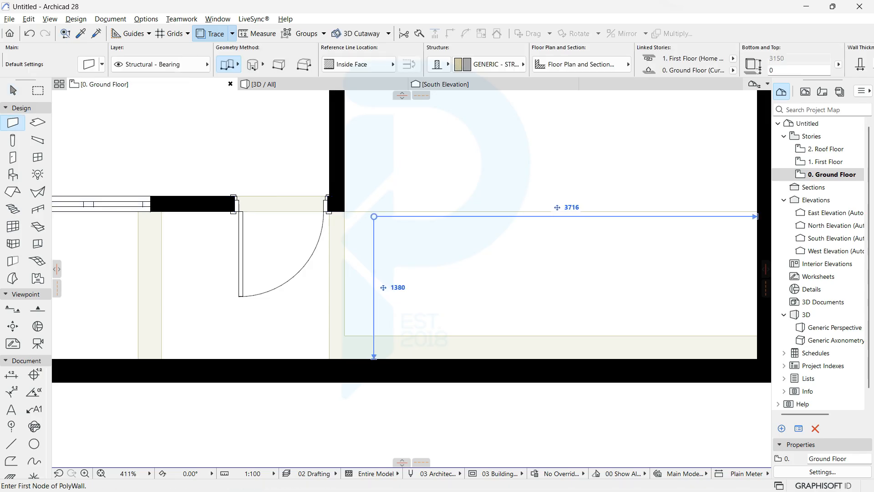
left_click(344, 213)
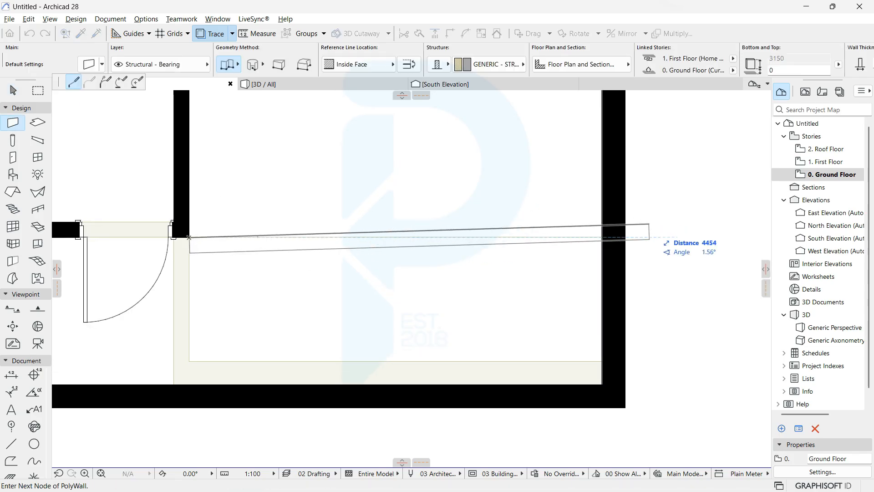
left_click(358, 64)
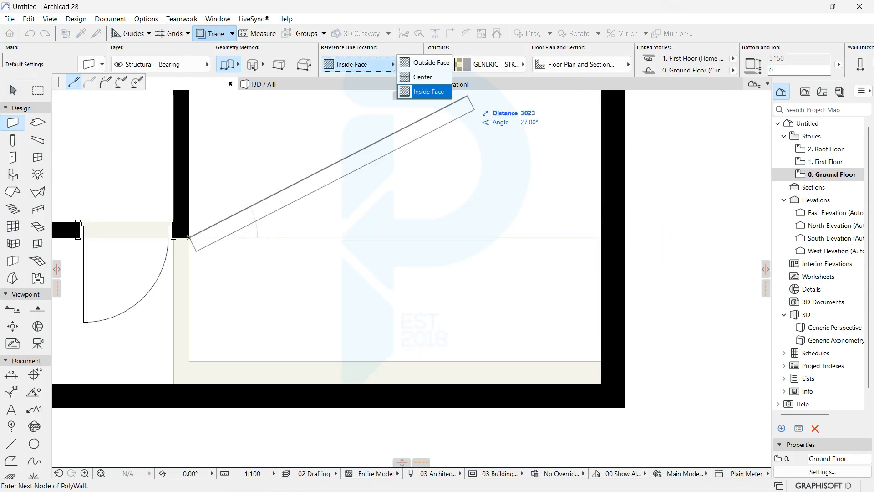
left_click(426, 64)
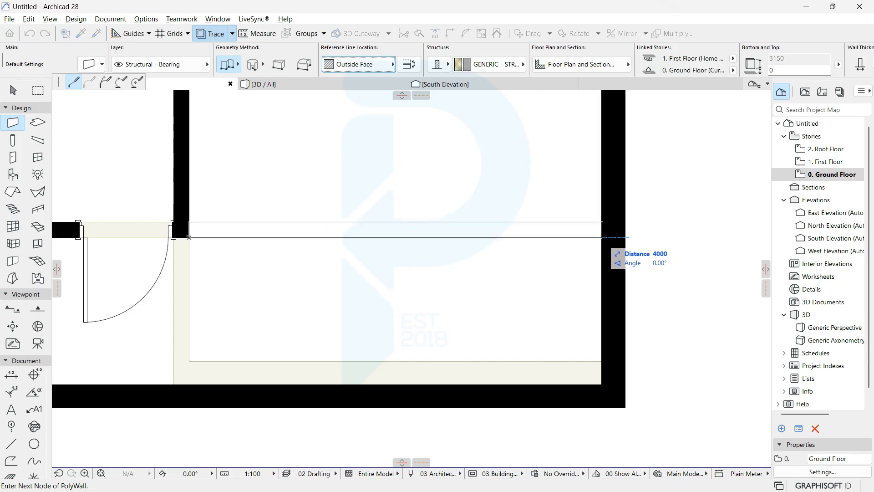
Step: Draw a 4000 long wall from the partition wall's end beside the door to the right exterior wall's inner face
double_click(602, 237)
left_click(602, 237)
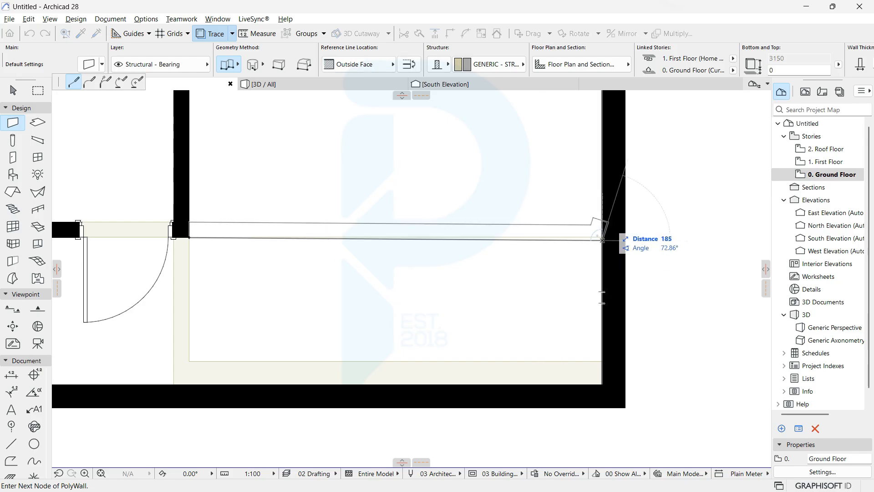
key("Escape")
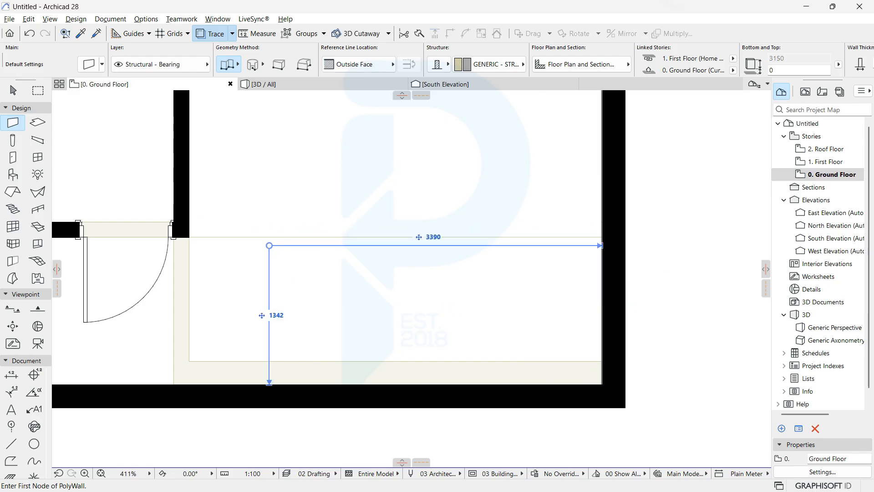
left_click(189, 237)
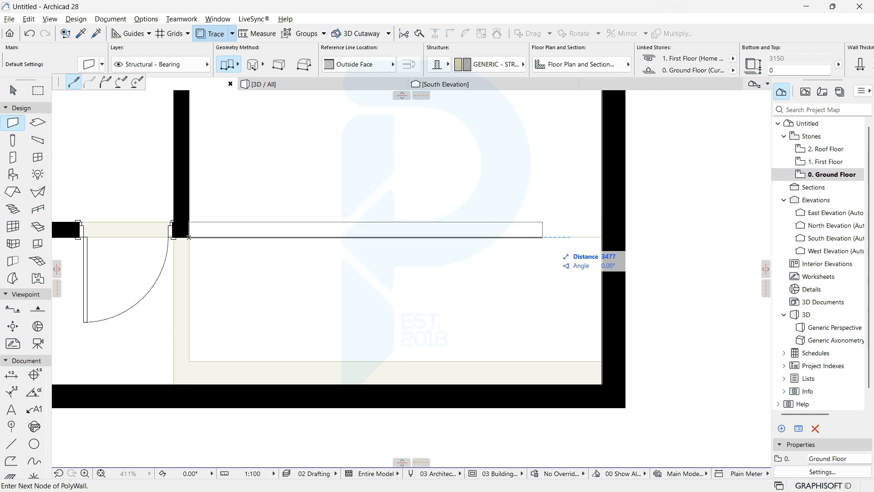
left_click(602, 237)
key("Escape")
Step: Set the new wall's base offset to its home story to 2700 and check it in 3D
left_click(396, 237)
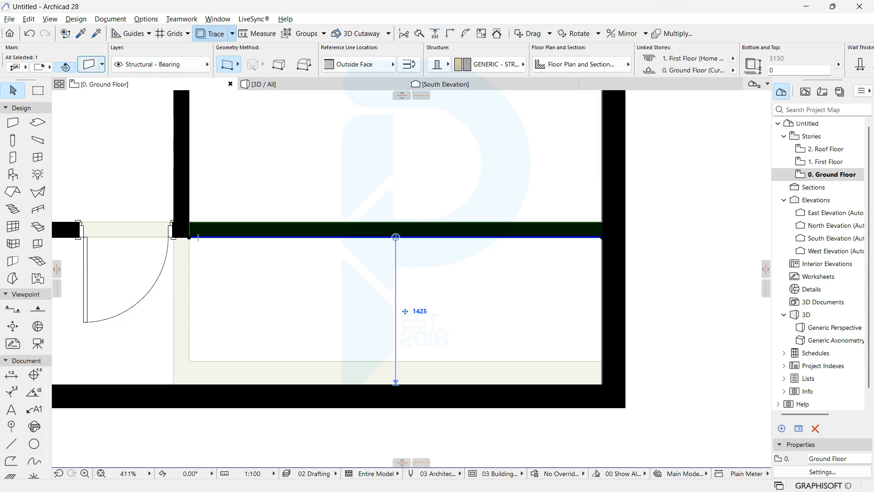
left_click(89, 65)
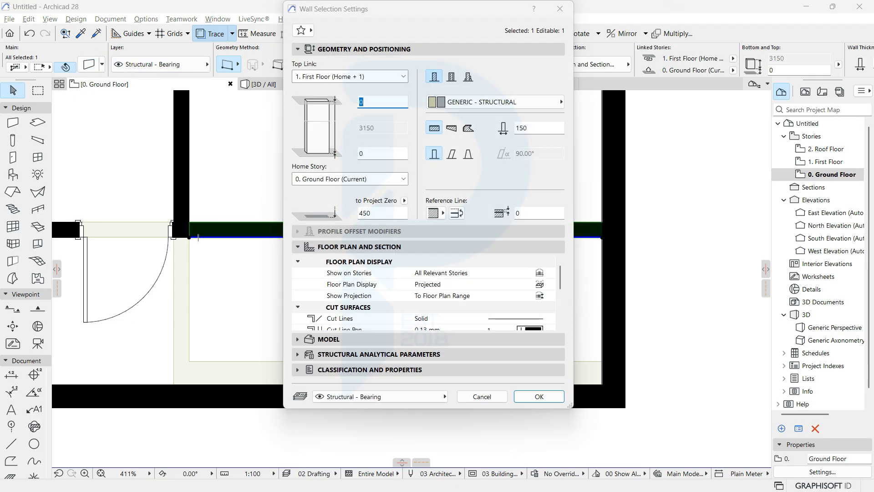
double_click(382, 153)
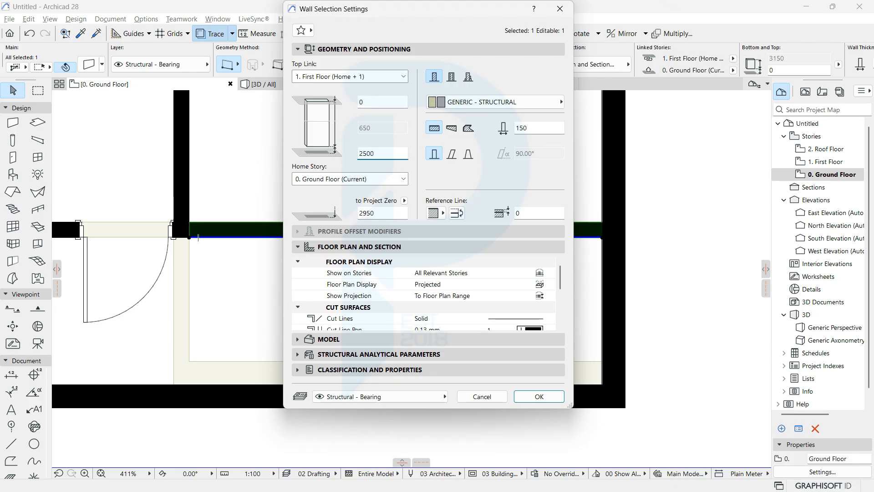
type("2")
key("Return")
left_click(494, 207)
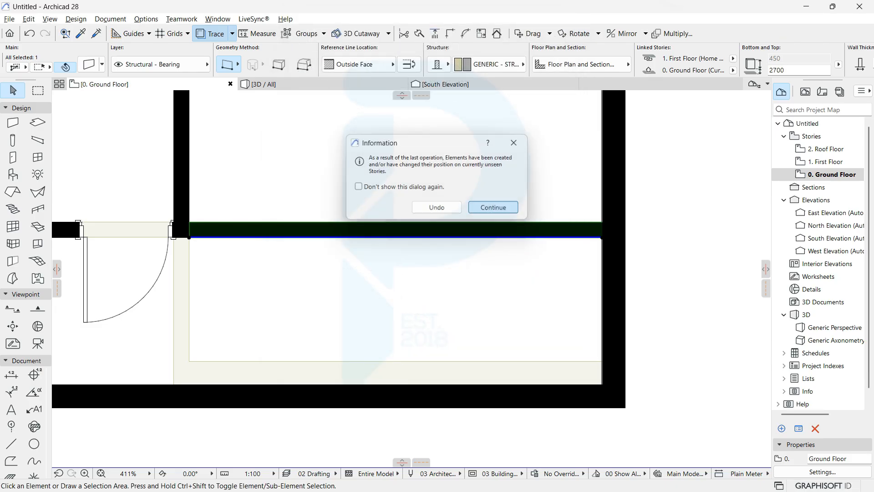
key("F3")
middle_click_drag(411, 278, 123, 241, "shift")
Step: In the Ground Floor plan with the trace reference shown, shorten the lowered right exterior wall to the traced line of the new wall
left_click(152, 84)
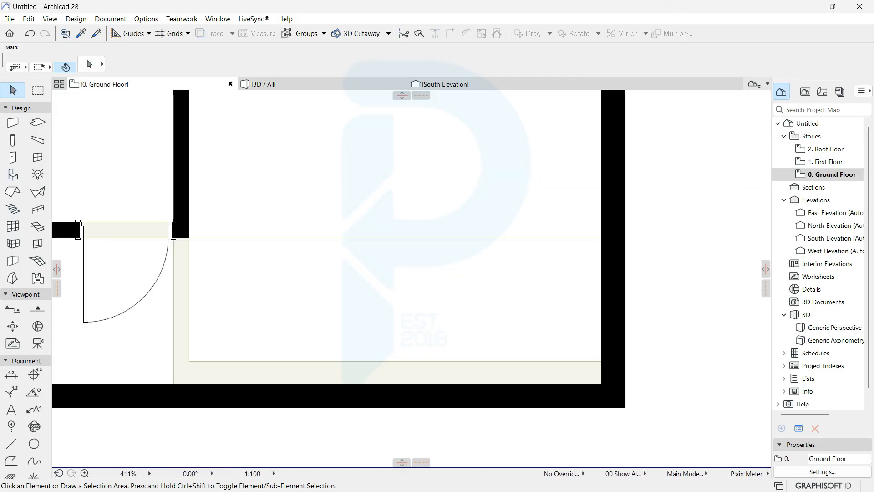
left_click(212, 33)
left_click(613, 155)
left_click(638, 236)
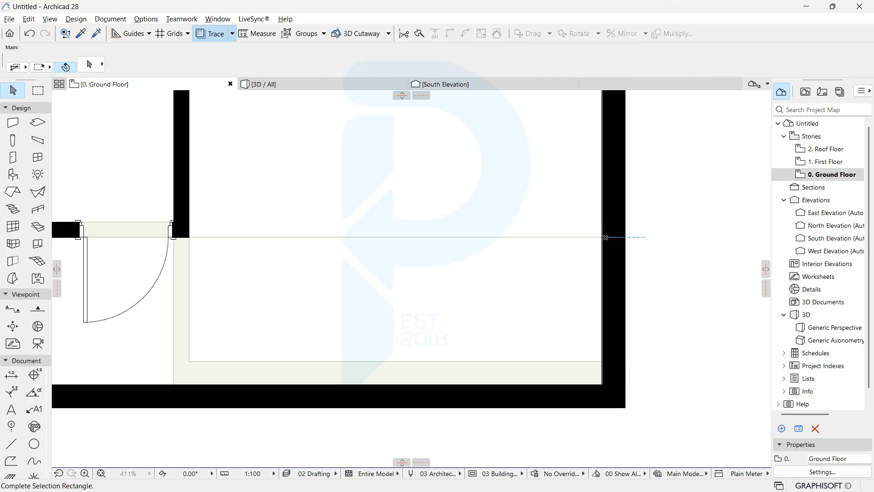
scroll(629, 234, "up", 3)
left_click(601, 251)
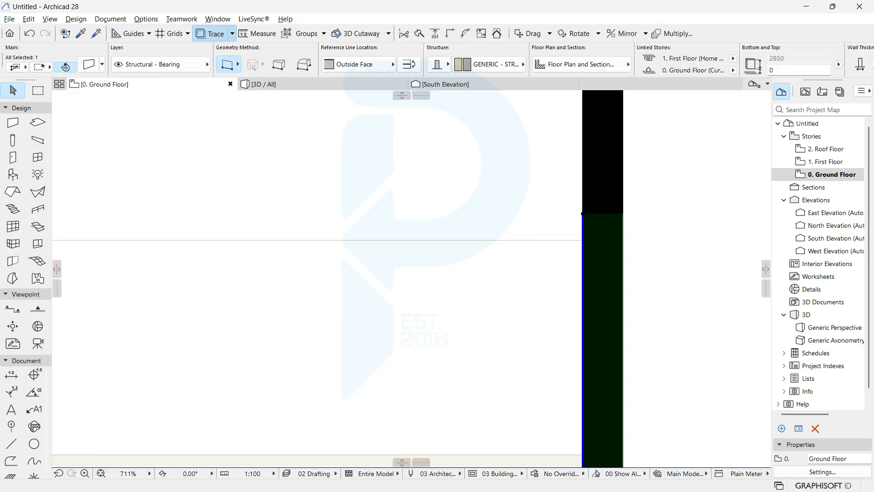
left_click(582, 213)
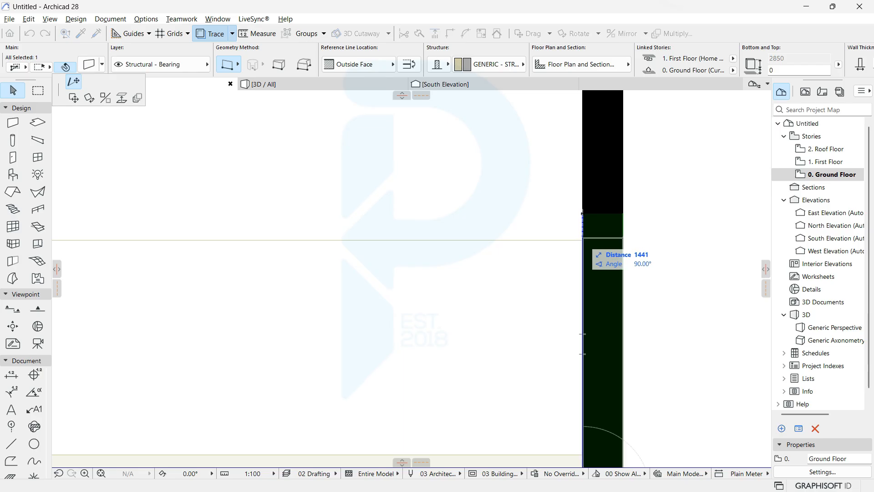
left_click(583, 240)
Step: Stretch the full-height right exterior wall's end to meet the shortened lowered wall, and inspect the corner in 3D
left_click(583, 213)
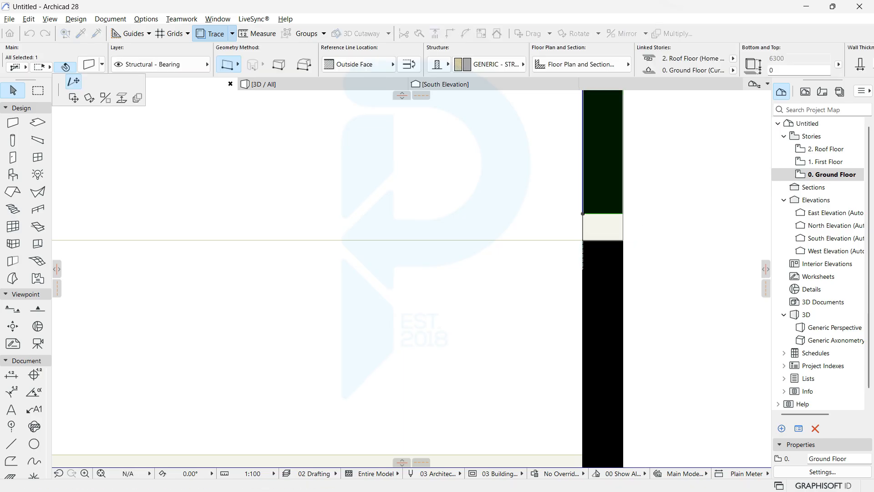
left_click(592, 240)
key("F3")
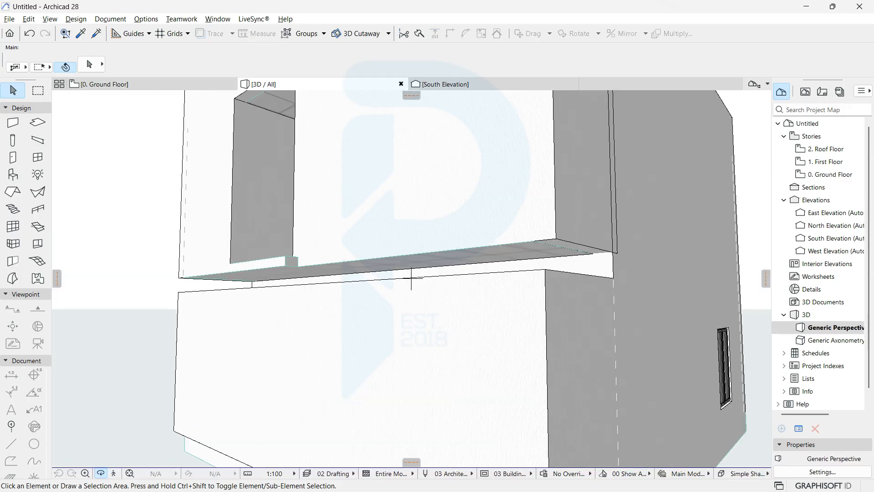
middle_click_drag(411, 278, 320, 263, "shift")
scroll(587, 256, "down", 3)
middle_click_drag(587, 256, 617, 264, "shift")
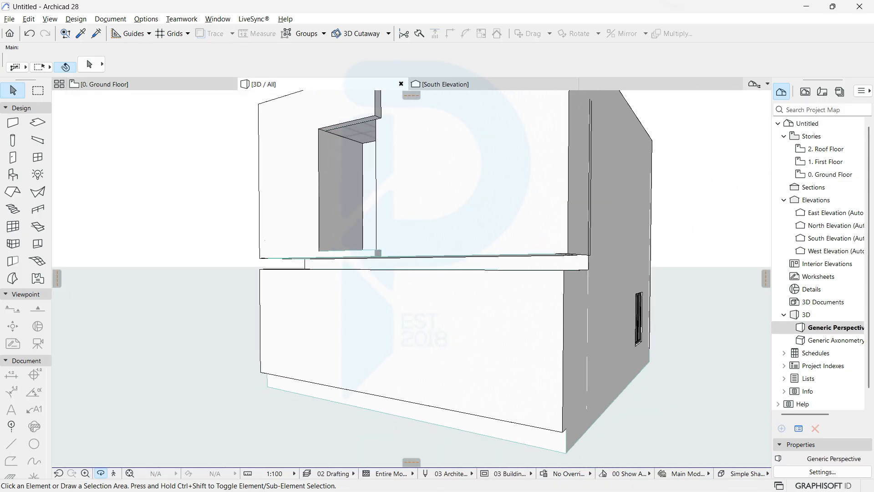
middle_click_drag(411, 278, 388, 259, "shift")
Step: Place a 900 by 2100 Rectangular Door Opening in the Ground Floor's front exterior wall, in line with the traced partition wall
key("F2")
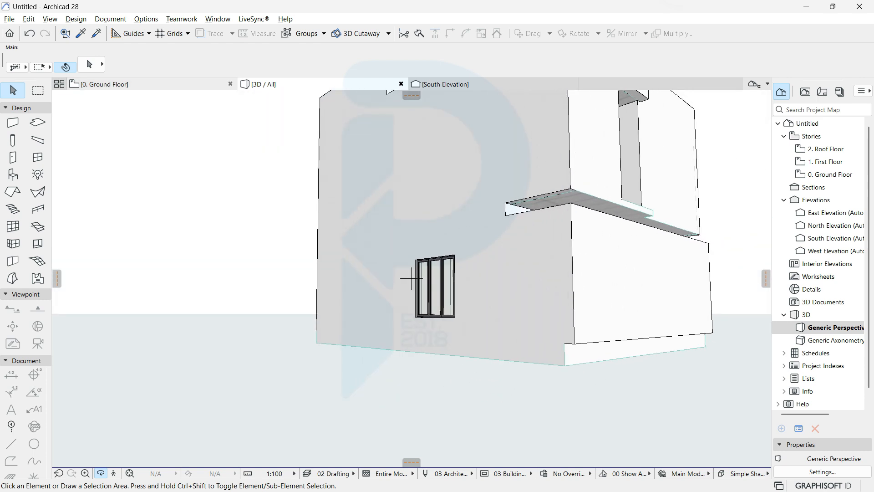
scroll(463, 299, "down", 4)
middle_click_drag(463, 299, 475, 296)
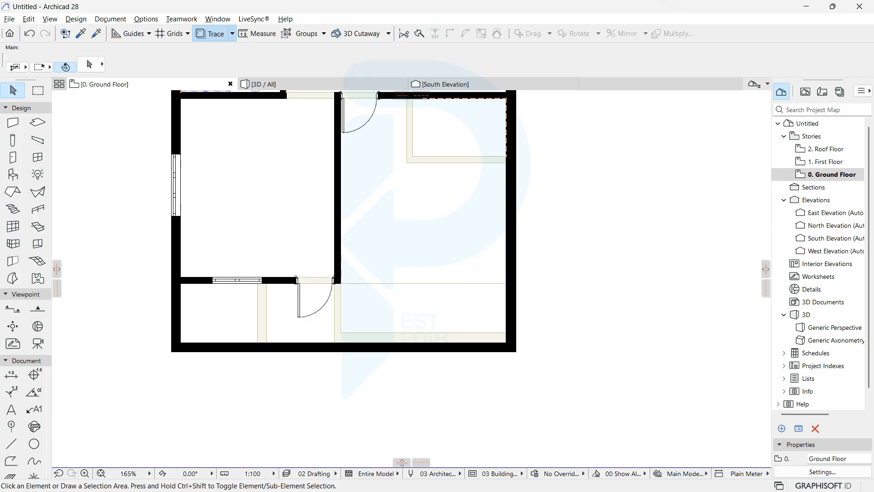
scroll(346, 348, "up", 2)
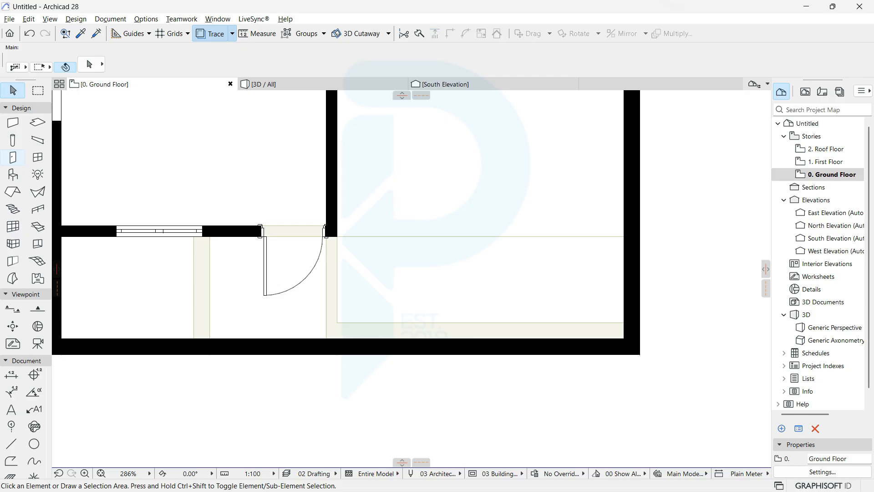
double_click(13, 157)
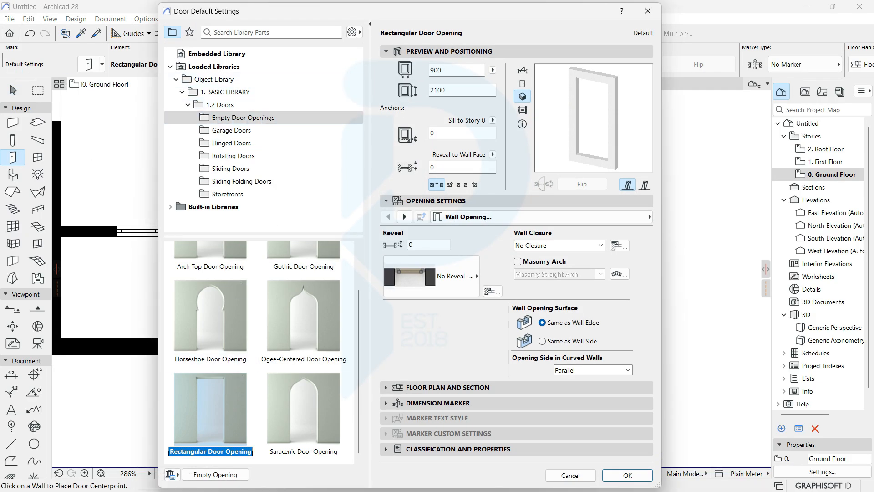
left_click(628, 475)
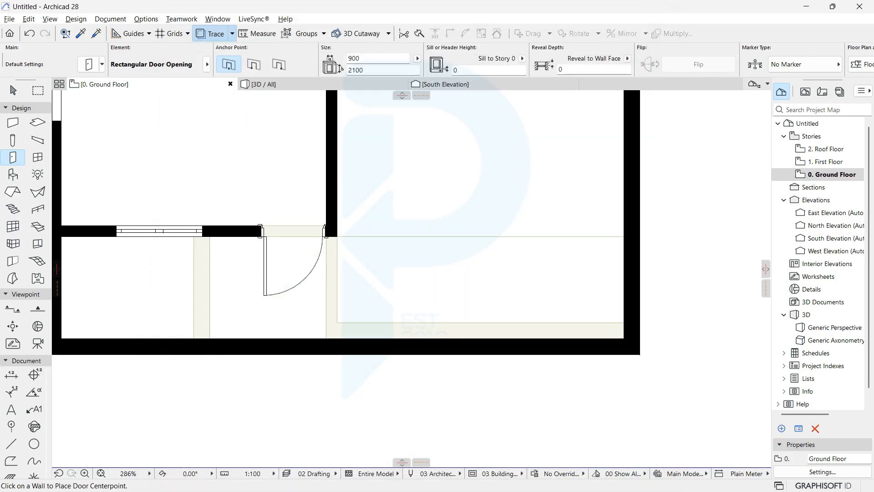
left_click(331, 346)
left_click(338, 355)
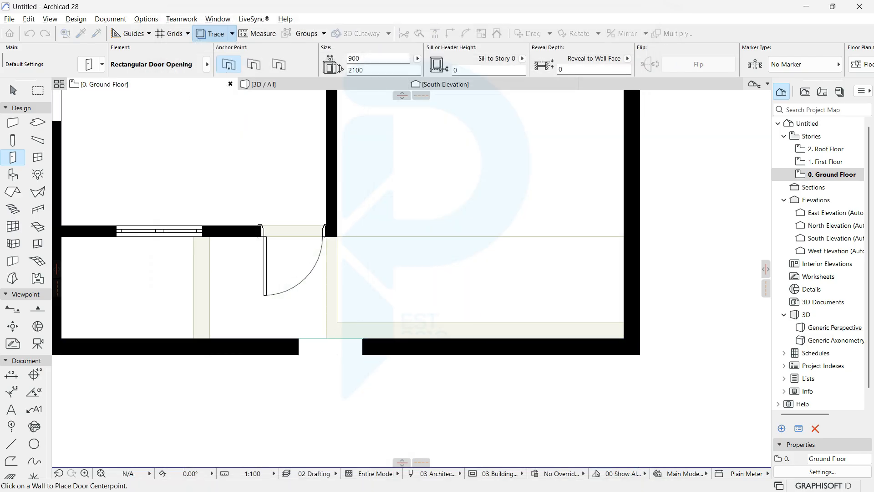
key("Escape")
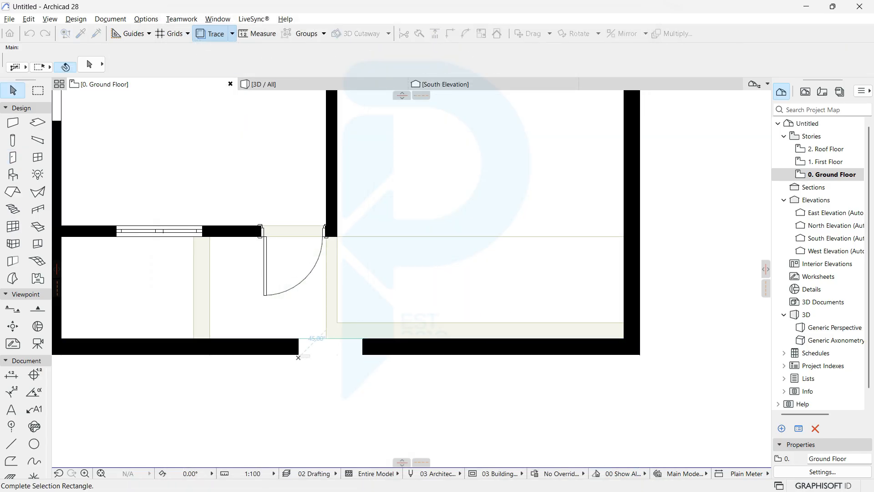
Step: Stretch both ends of the front wall opening to the side exterior walls' inner faces, making it 7850 wide
left_click(362, 346)
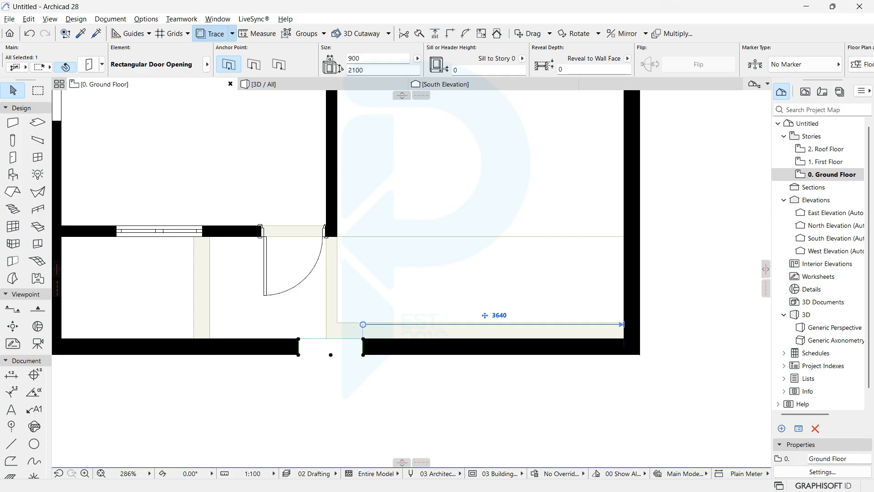
left_click(299, 355)
left_click(638, 353)
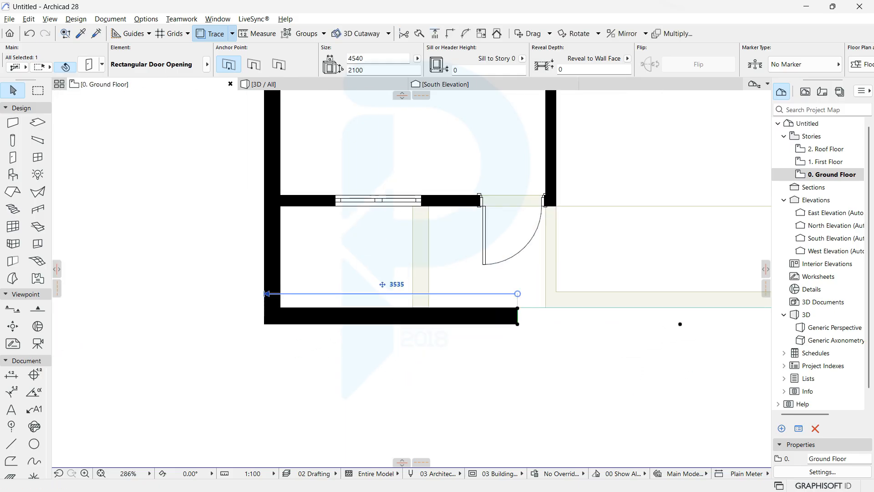
left_click(518, 323)
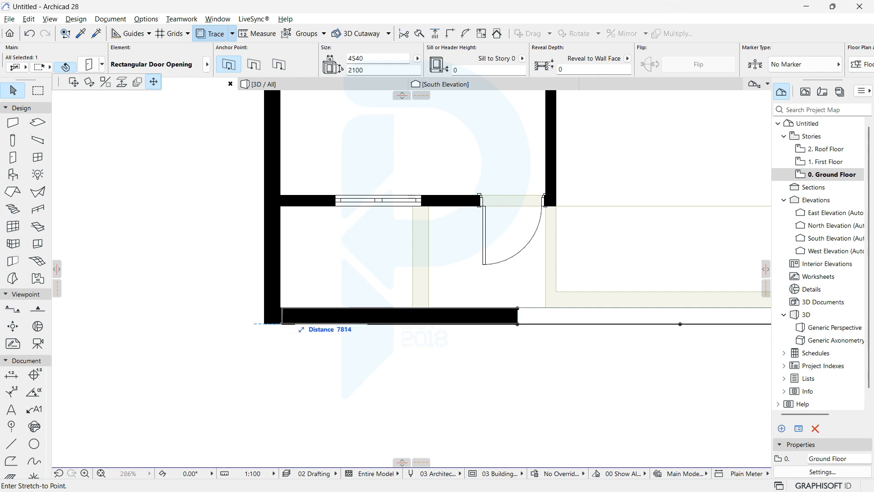
left_click(281, 308)
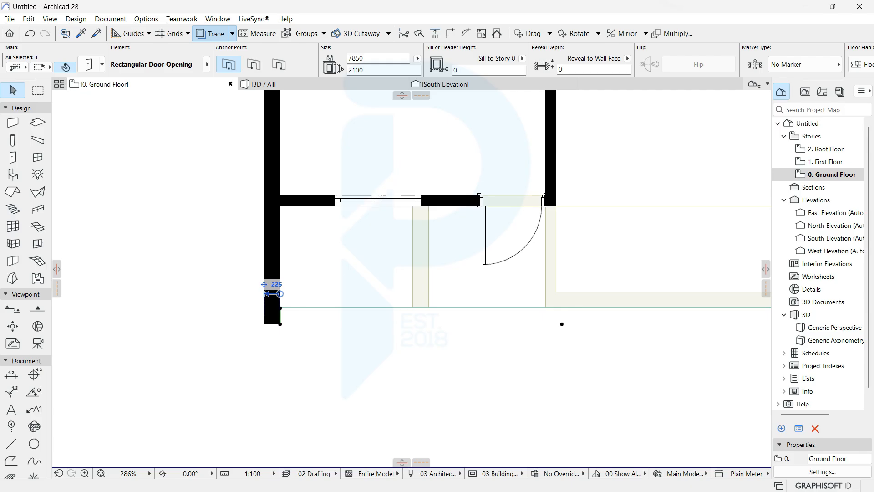
Step: Offset the Ground Floor slab's front edge 225 outward to the front wall's outer face
scroll(519, 383, "down", 2)
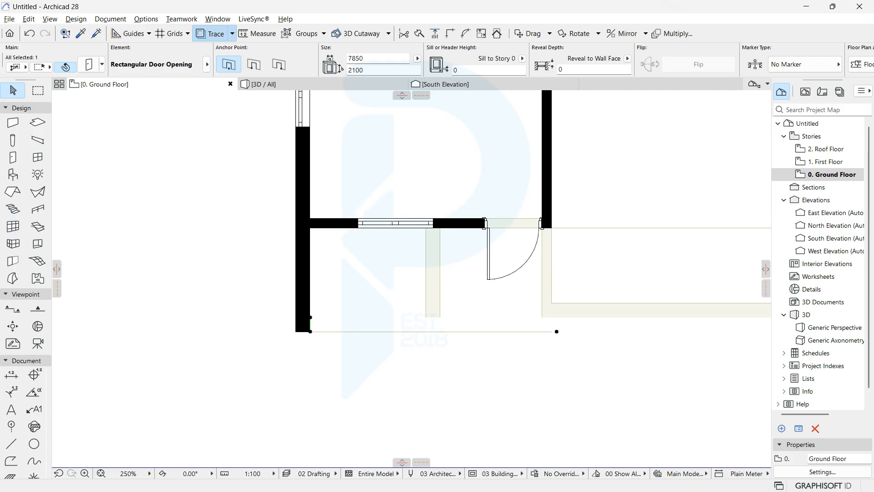
middle_click_drag(518, 382, 171, 351)
key("F3")
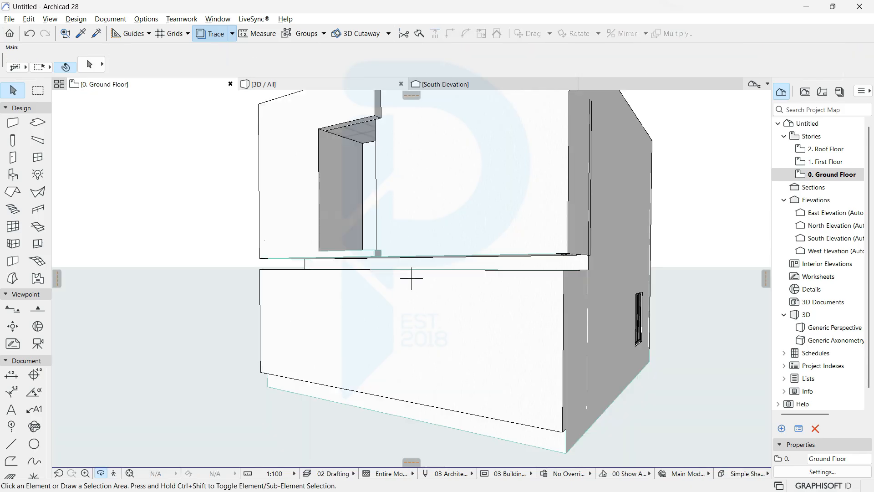
middle_click_drag(409, 278, 132, 282, "shift")
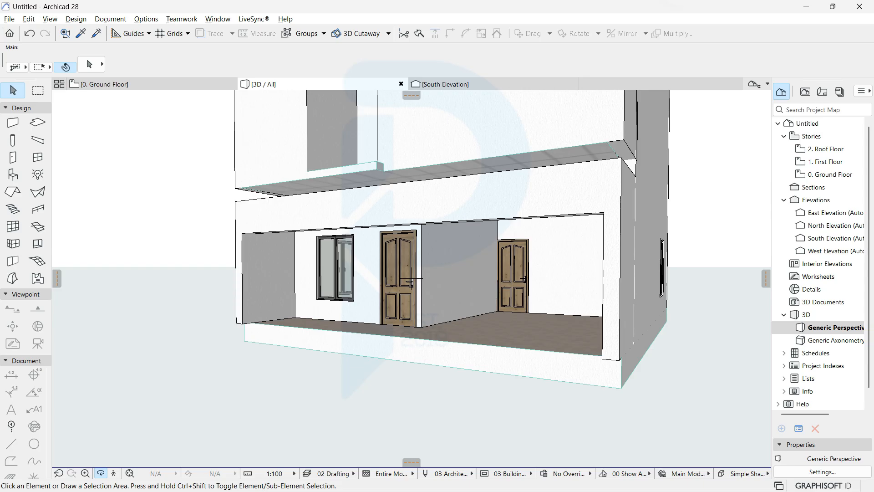
middle_click_drag(411, 278, 492, 284, "shift")
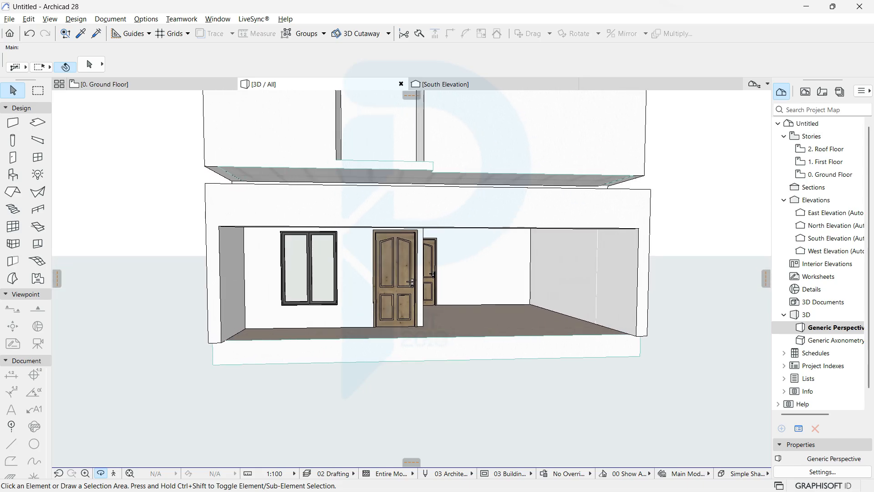
mouse_move(412, 278)
middle_mouse_down("shift")
mouse_move(473, 255)
mouse_move(537, 196)
mouse_move(415, 268)
middle_mouse_up("shift")
left_click(150, 84)
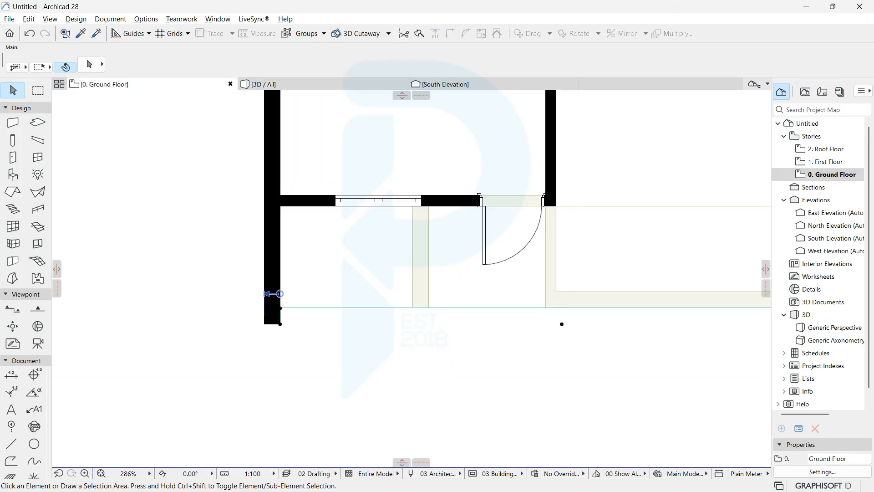
left_click(237, 306)
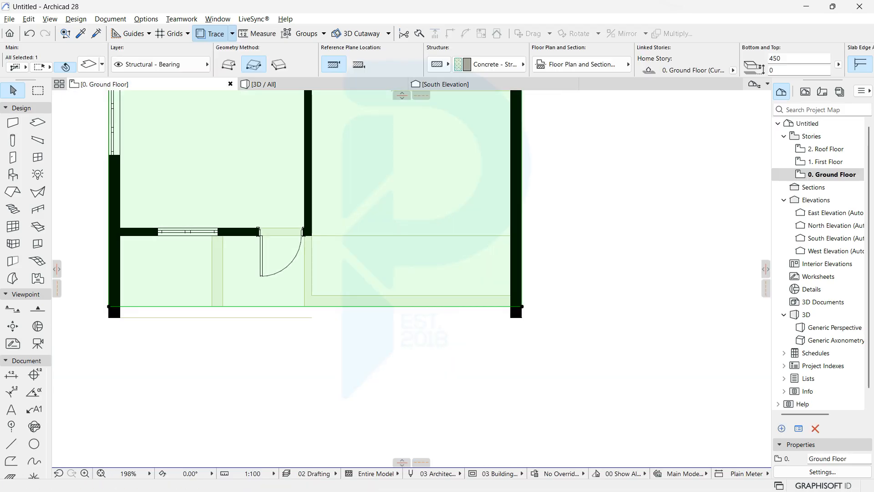
left_click(237, 306)
left_click(287, 361)
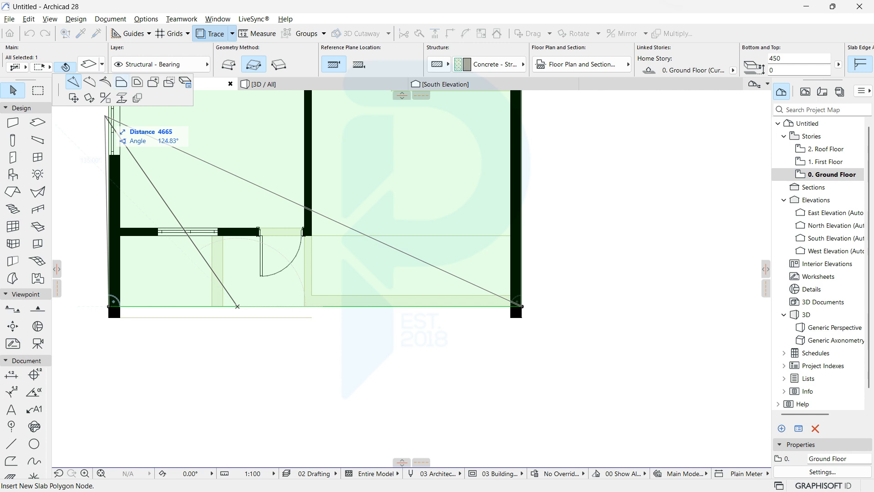
left_click(121, 82)
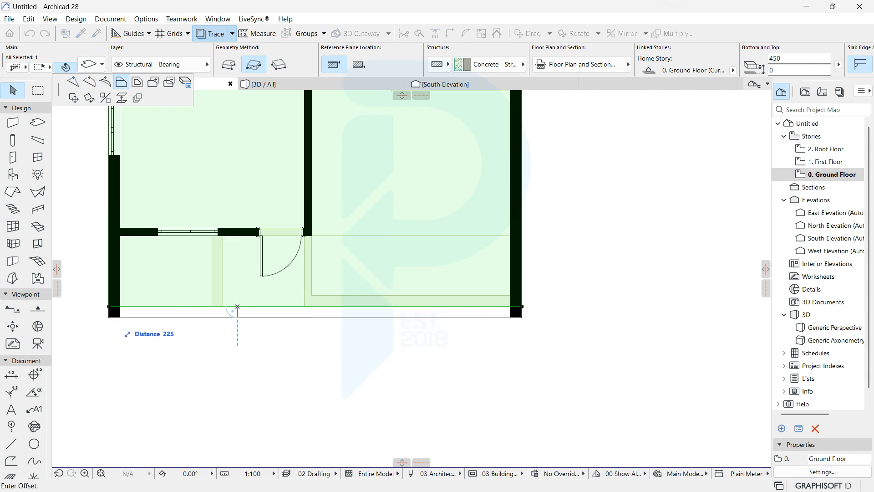
left_click(237, 306)
key("Escape")
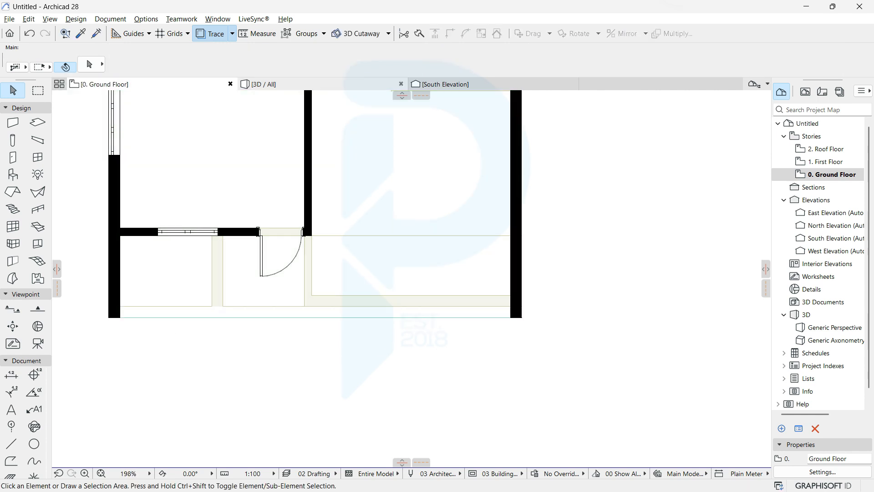
Step: In 3D, set the height of the wide front wall opening to 2600 and inspect the front from both sides
key("F3")
middle_click_drag(456, 278, 356, 268, "shift")
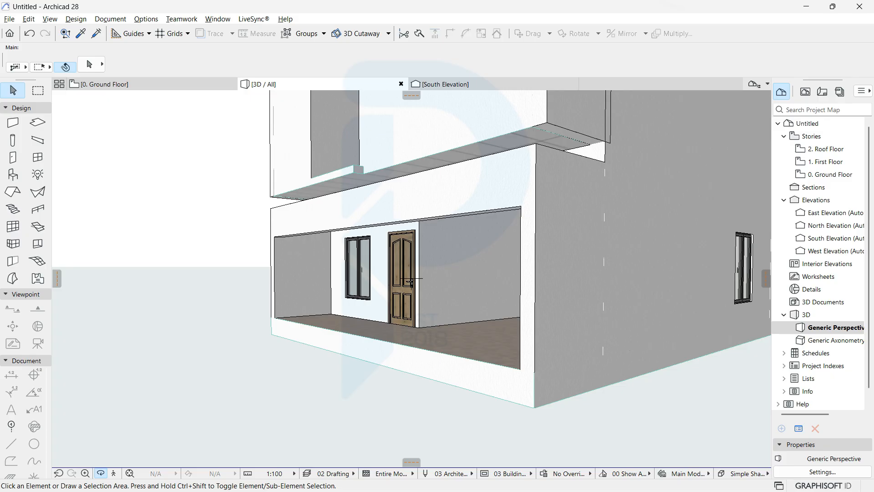
middle_click_drag(412, 278, 374, 292, "shift")
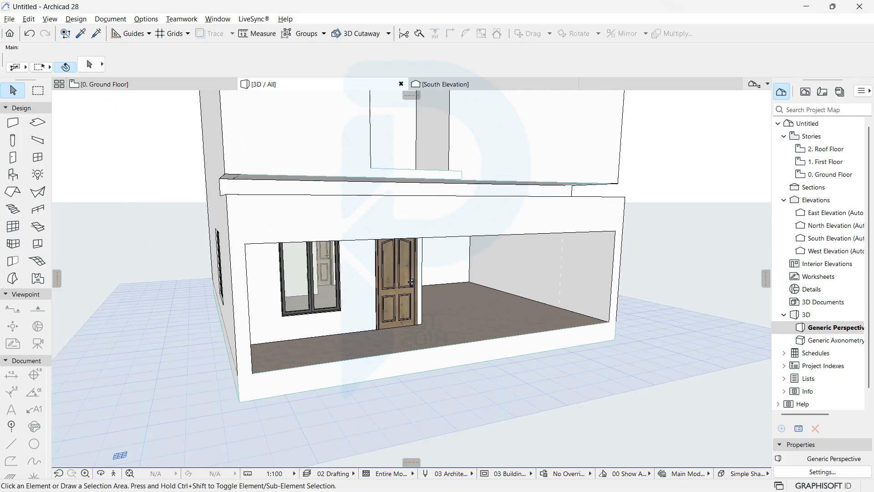
left_click(411, 282)
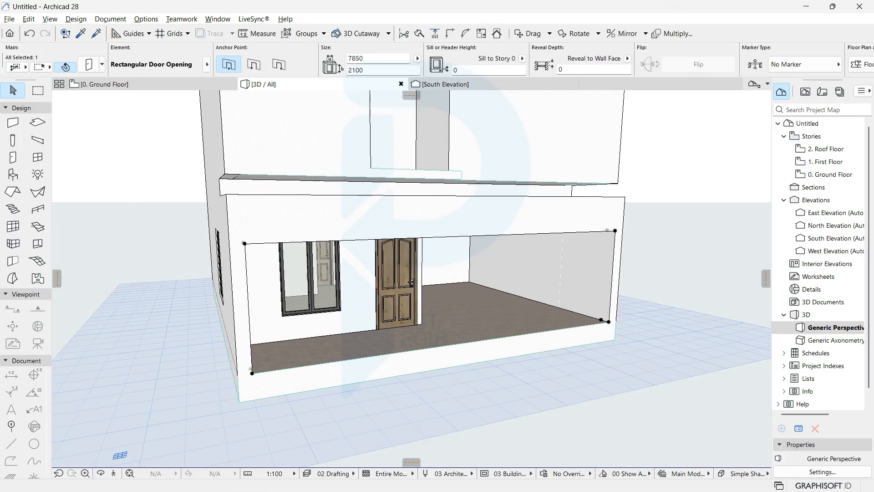
double_click(355, 71)
type("2")
type("600")
key("Return")
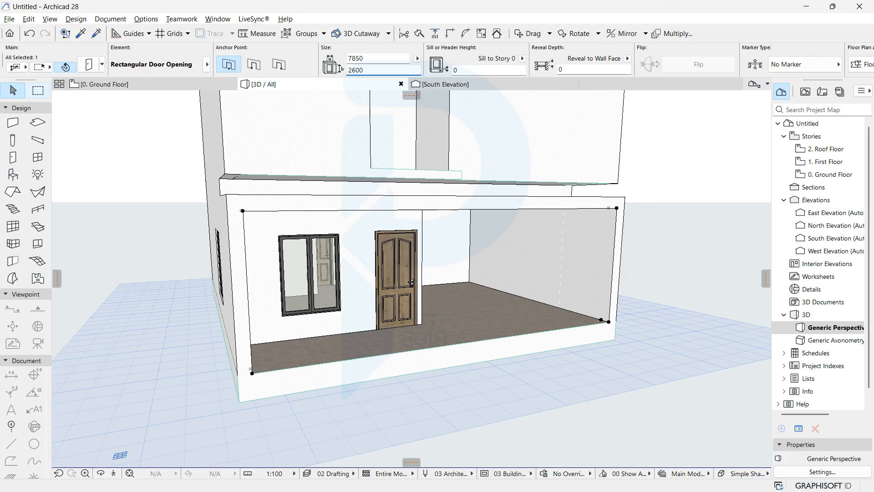
key("Escape")
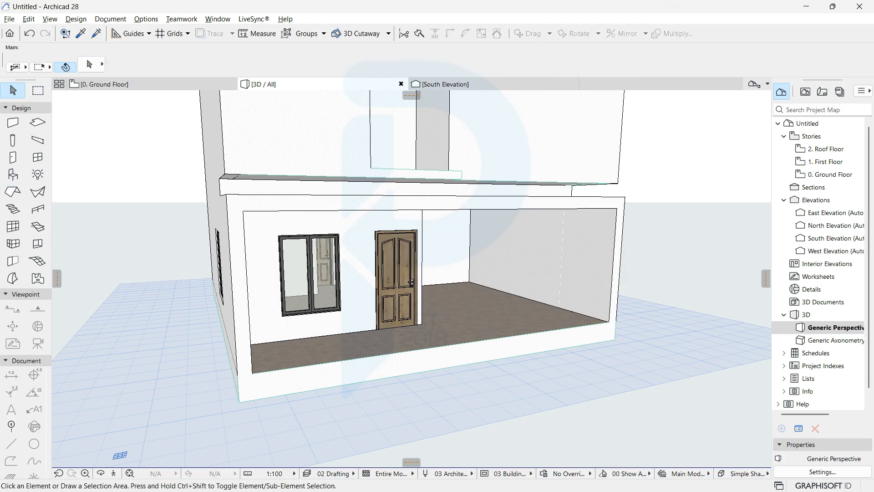
mouse_move(412, 282)
middle_mouse_down("shift")
mouse_move(346, 245)
mouse_move(346, 214)
mouse_move(355, 241)
mouse_move(411, 278)
middle_mouse_up("shift")
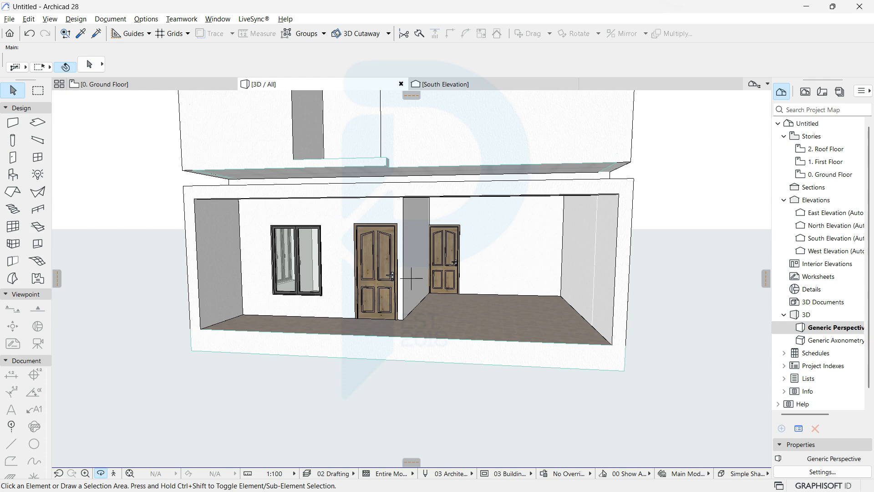
middle_click_drag(411, 278, 411, 278, "shift")
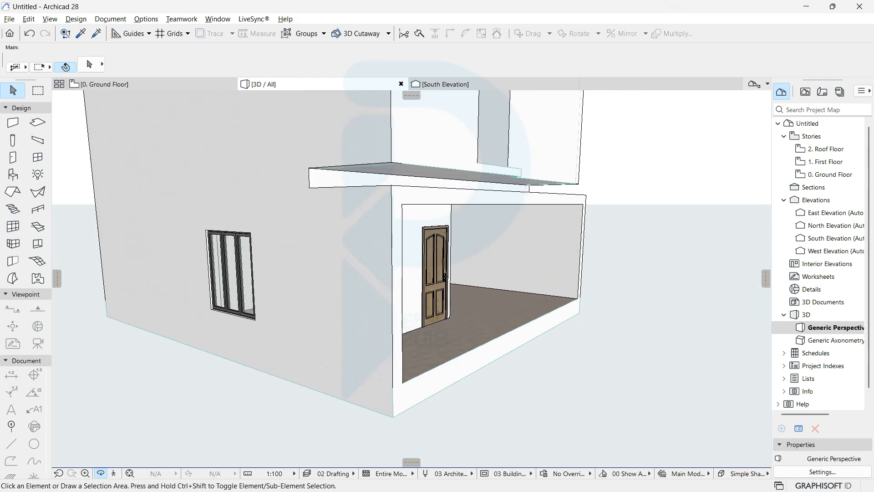
Step: In the Ground Floor plan, set the Mesh tool's default top, side and bottom surfaces to Concrete - 04
key("F2")
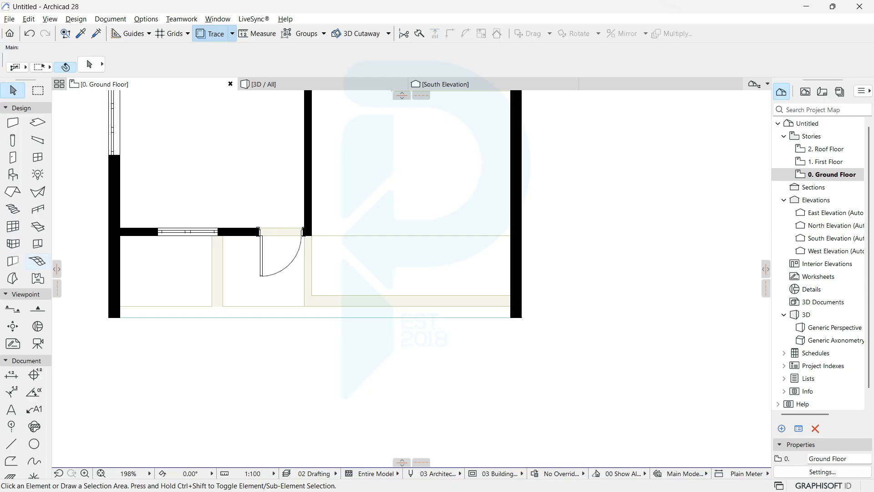
double_click(38, 261)
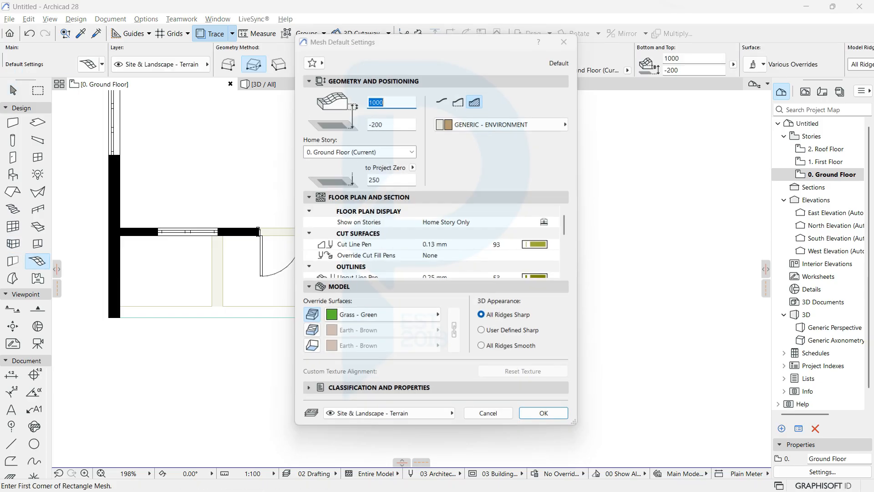
left_click(409, 318)
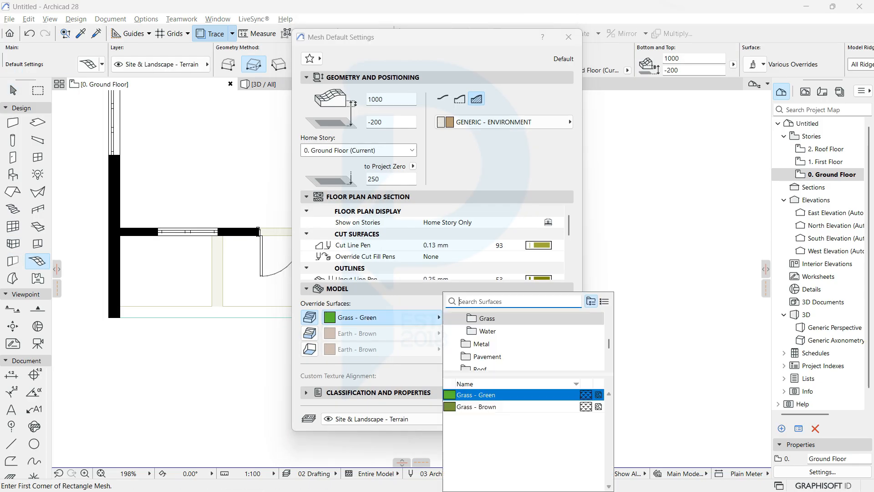
type("co")
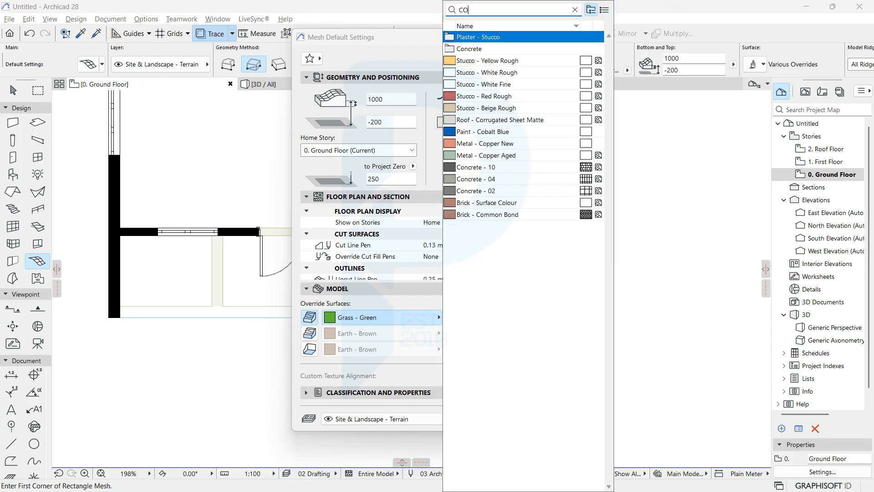
type("c")
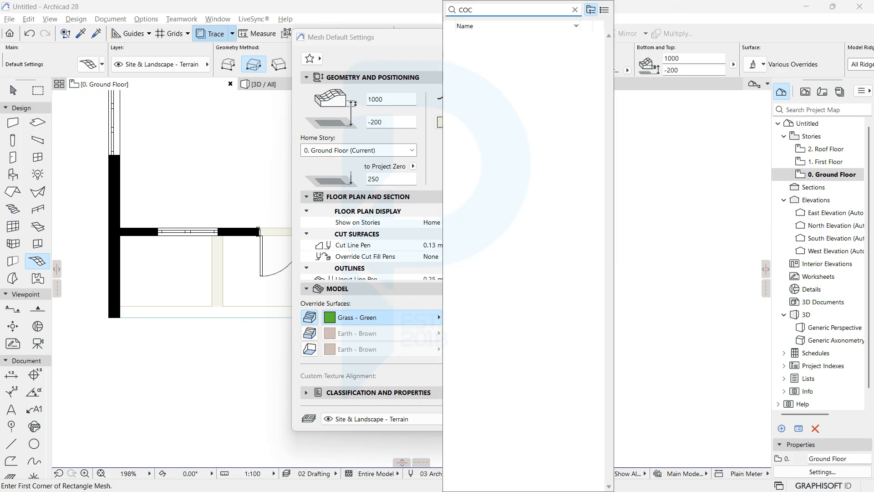
key("BackSpace")
type("n")
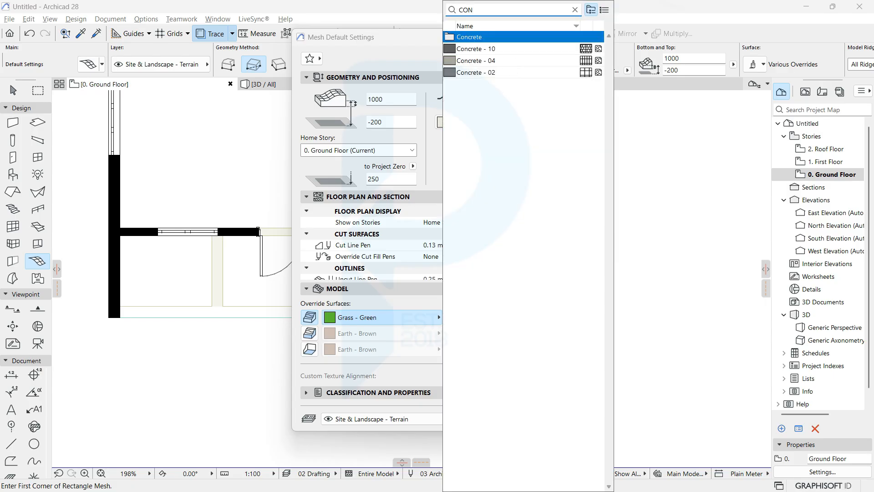
key("Down")
key("Down")
key("Return")
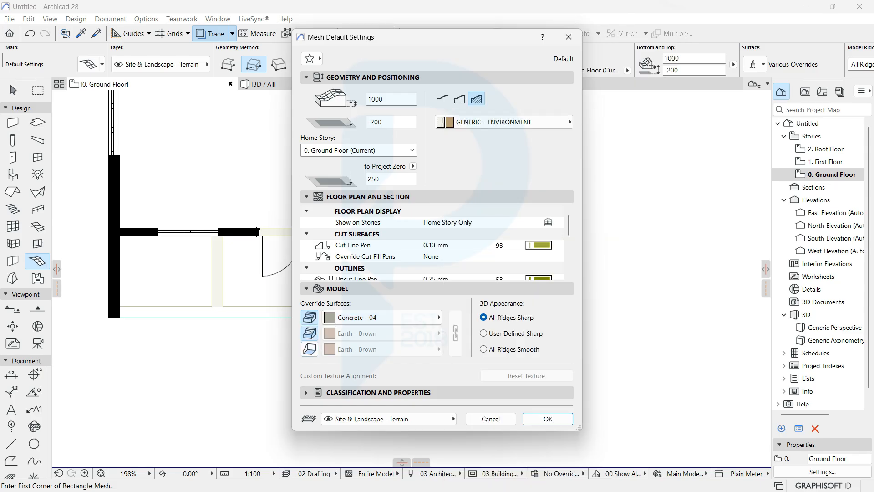
left_click(310, 333)
left_click(310, 349)
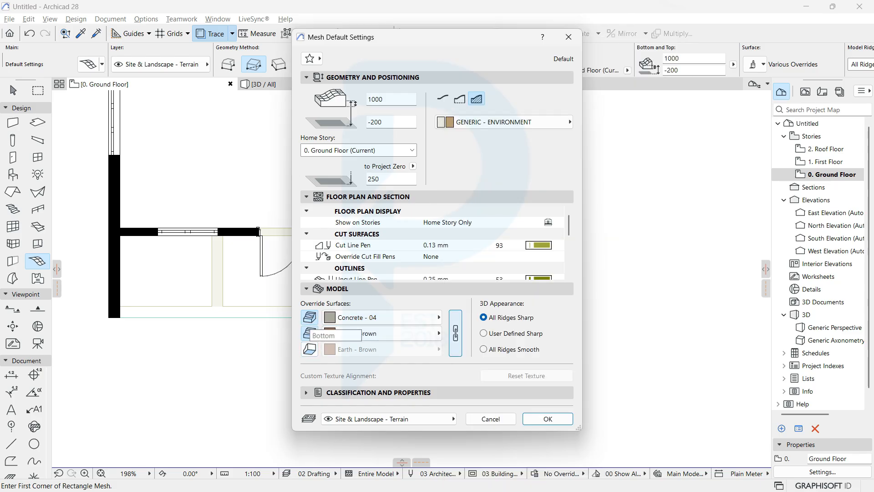
left_click(455, 333)
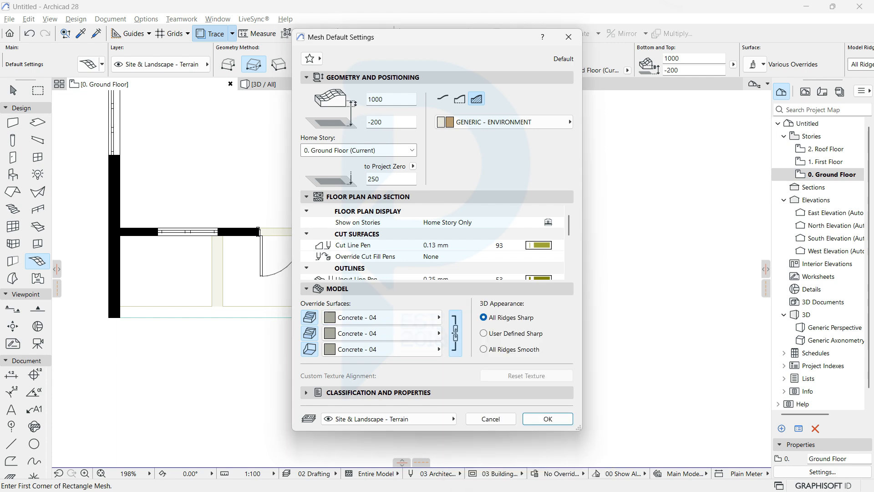
Step: Set the default mesh height to 500 and its offset from the Ground Floor story to 0, and accept the settings
double_click(389, 99)
type("500")
key("Tab")
type("0")
left_click(379, 179)
left_click(548, 419)
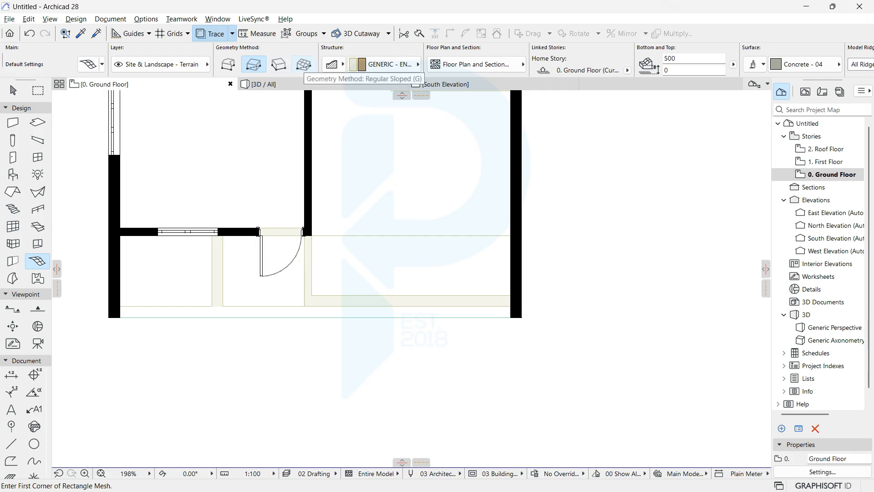
left_click(303, 64)
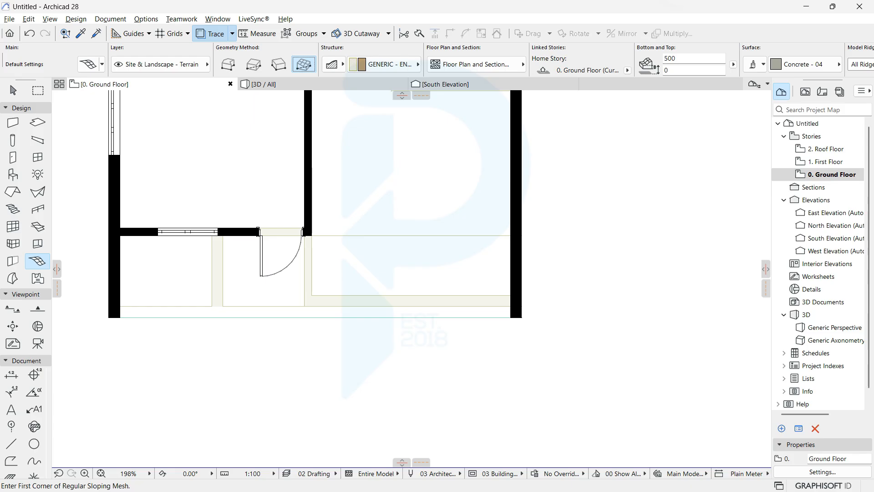
left_click(522, 318)
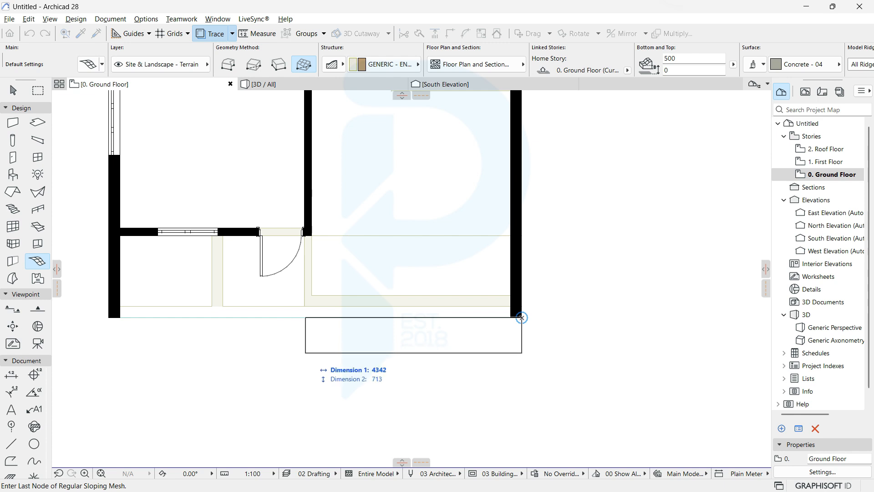
left_click(522, 317)
Step: Cancel the unfinished mesh and pick up the Ground Floor slab's settings for a new rectangular slab
scroll(294, 333, "up", 1)
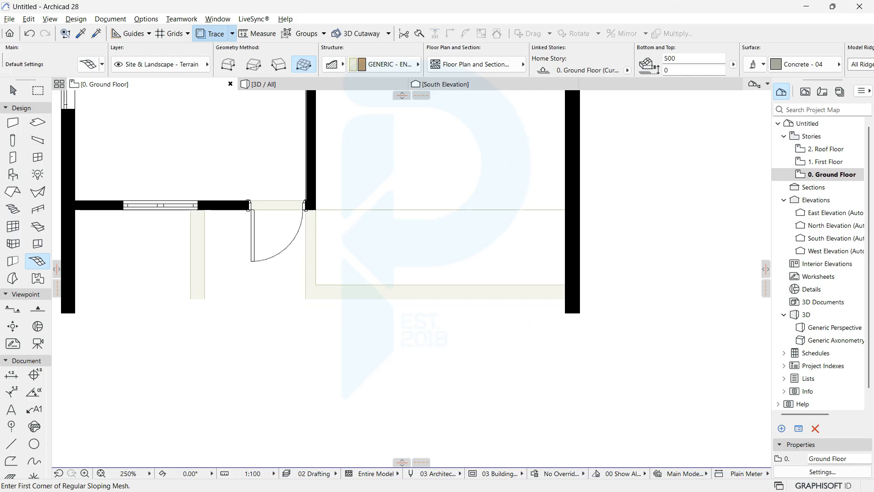
scroll(249, 343, "up", 3)
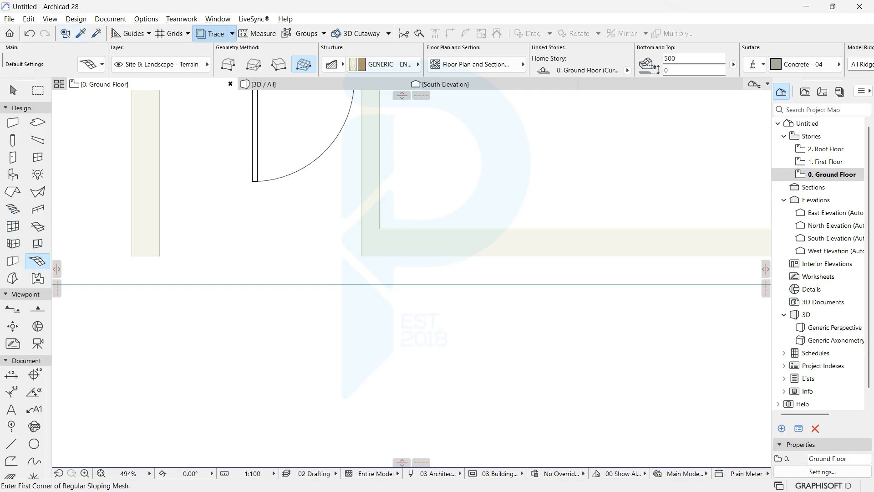
left_click(81, 34)
left_click(249, 285)
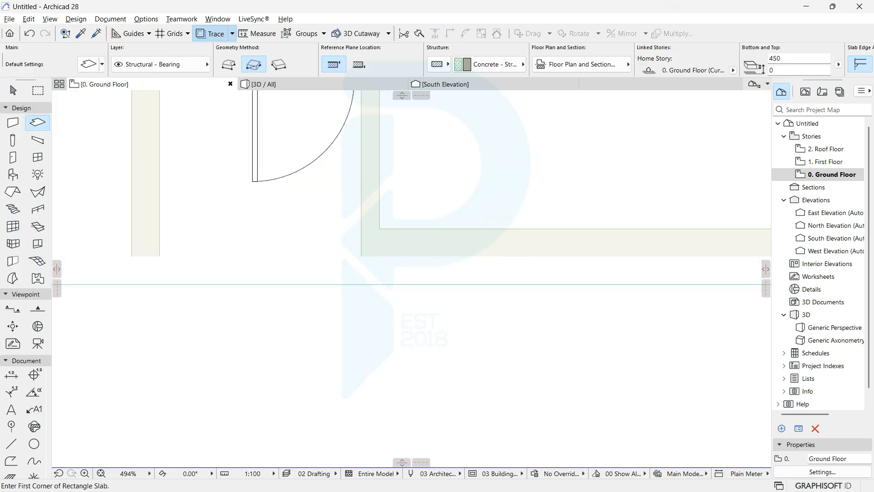
Step: Draw a 1500 by 300 rectangular slab outward from the Ground Floor slab's front edge, in front of the entrance door
left_click(362, 283)
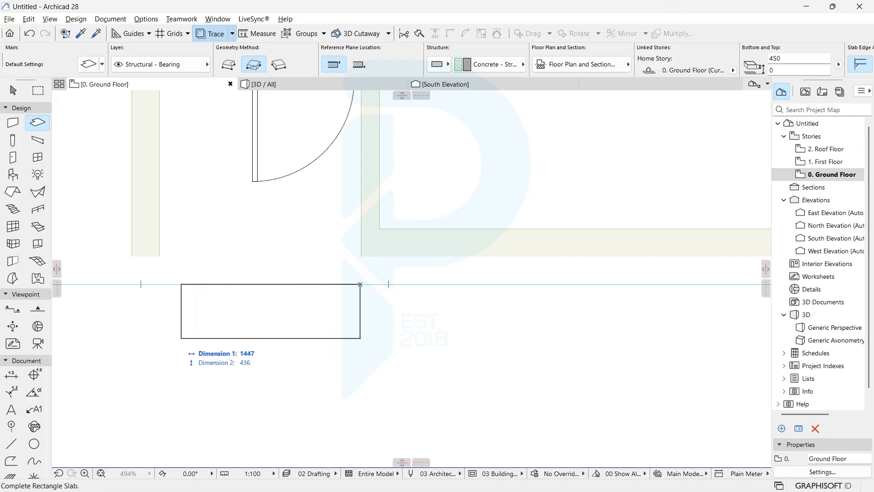
scroll(137, 338, "down", 2)
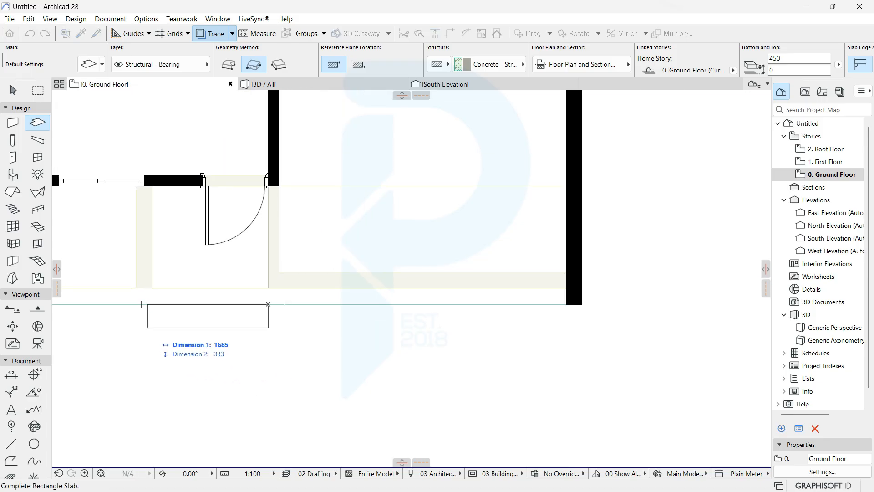
scroll(147, 328, "up", 2)
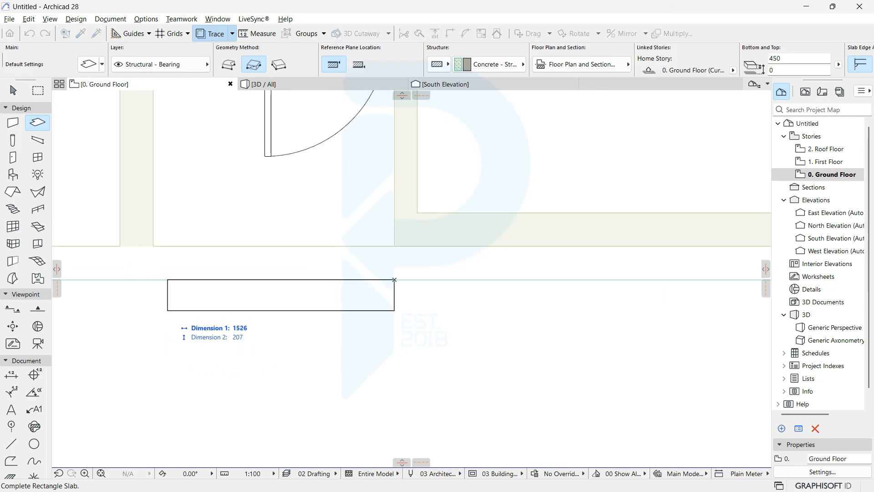
key("Tab")
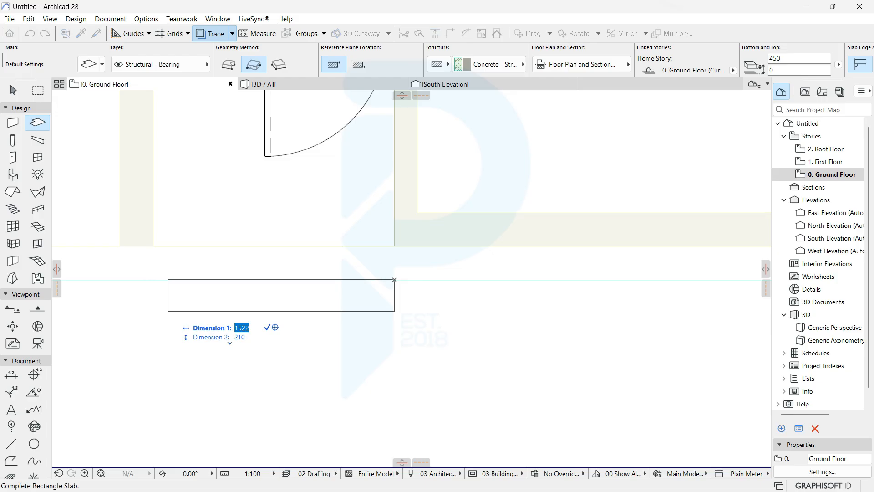
type("1500")
key("Tab")
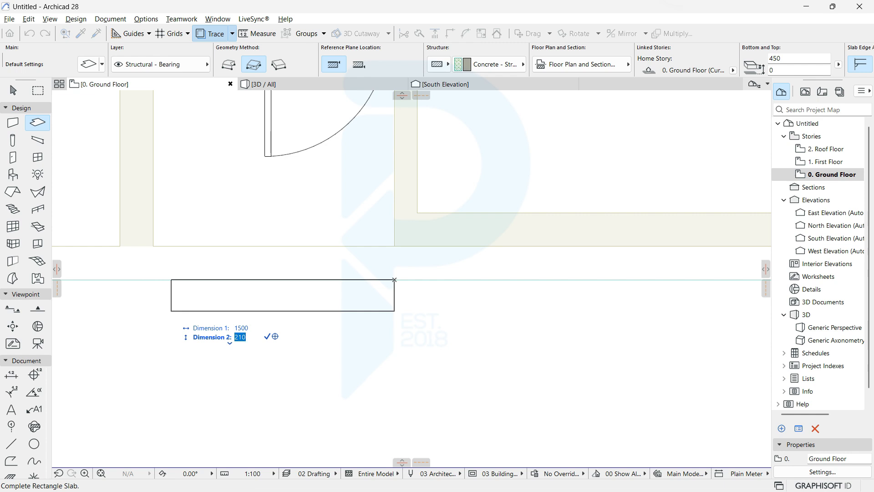
type("300")
key("Return")
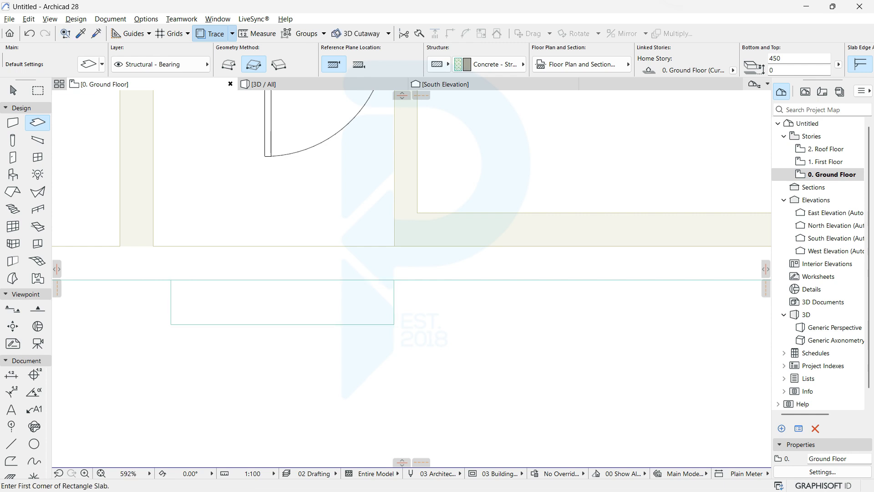
Step: Set the new step slab's thickness to 300 and its top offset from the Ground Floor story to -150
key("Escape")
left_click(282, 325)
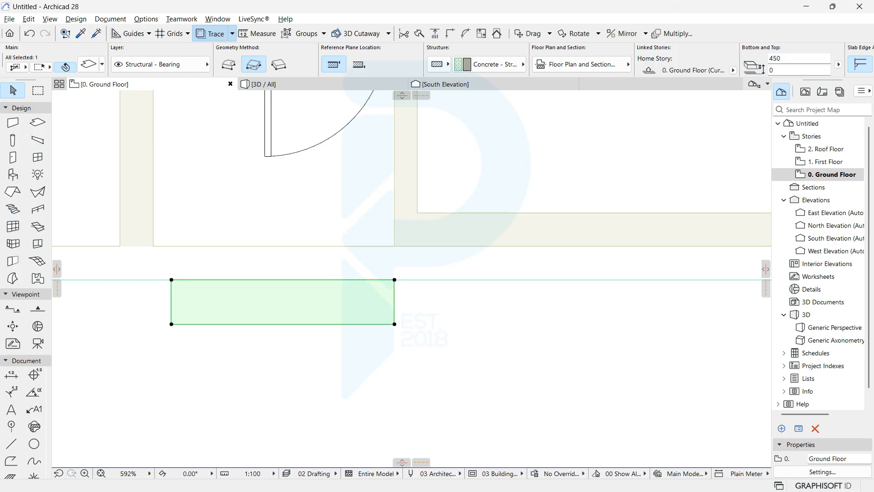
double_click(775, 59)
type("300")
key("Tab")
type("-")
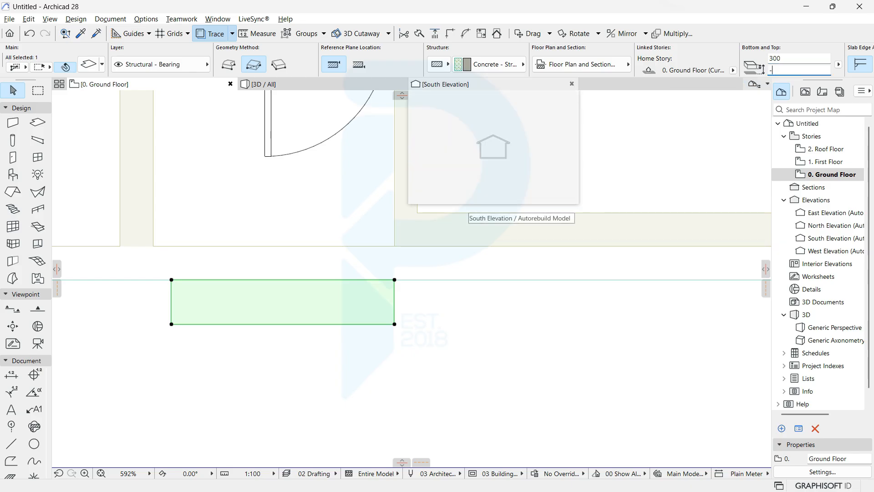
type("150")
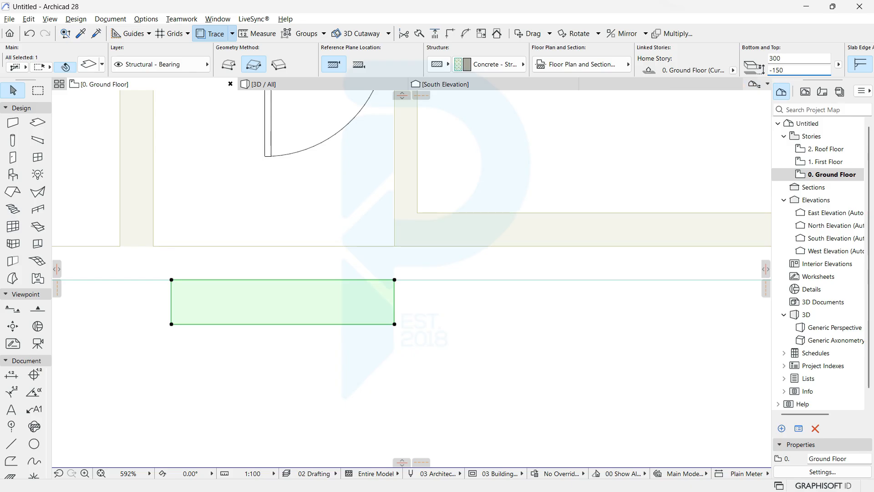
Step: Drag a copy of the step slab outward so it adjoins the first step's front edge
right_click(222, 359)
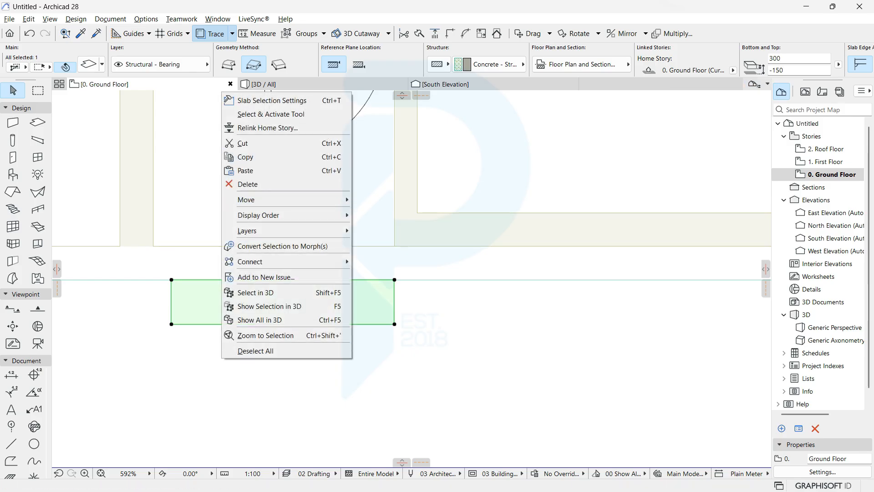
mouse_move(287, 199)
left_click(387, 256)
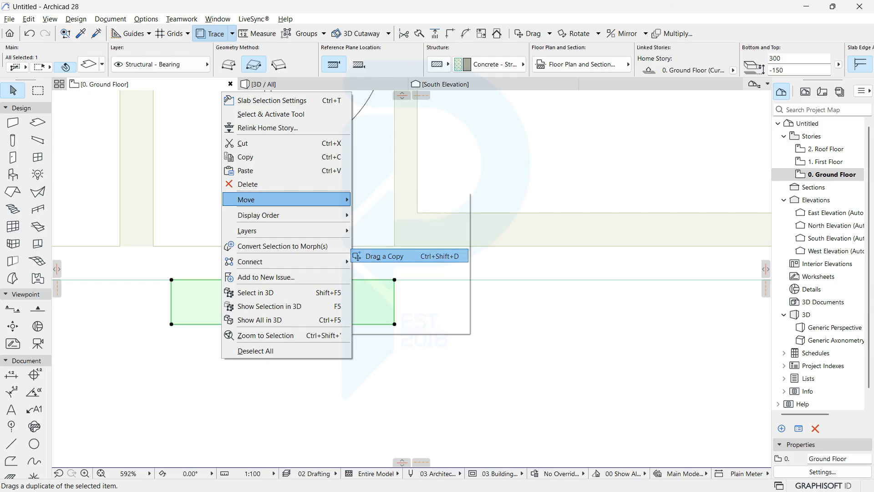
left_click(394, 279)
left_click(394, 324)
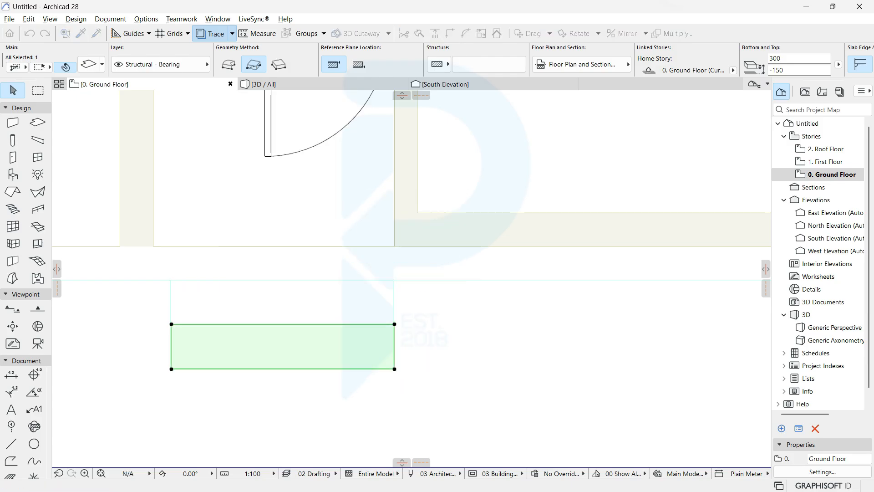
Step: Set the copied step's thickness to 150 and its top offset to -300, and deselect it
double_click(775, 58)
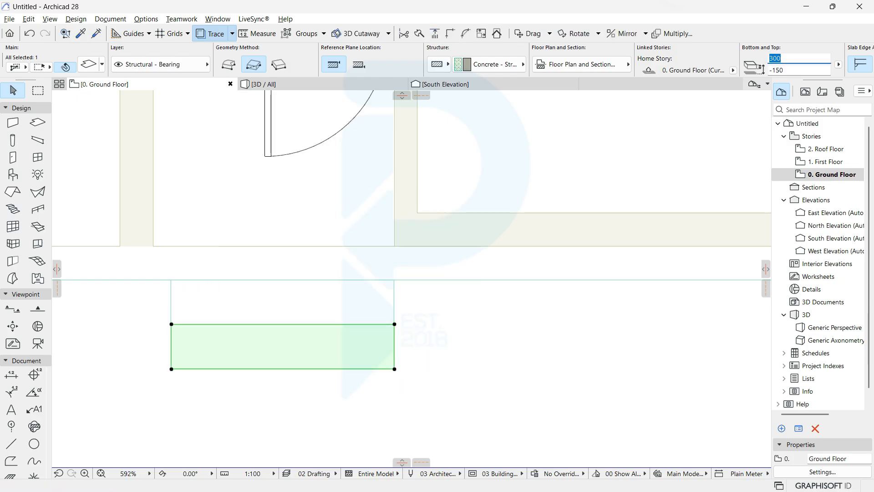
type("150")
key("Tab")
type("-300")
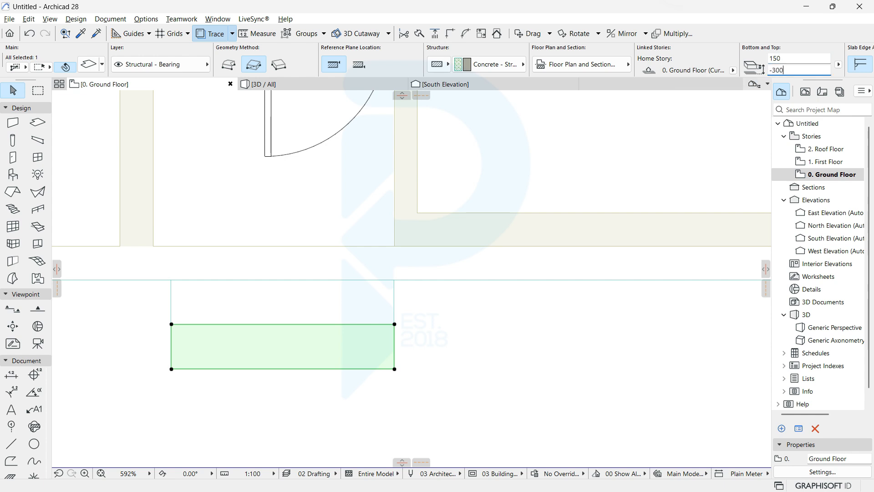
key("Return")
key("Escape")
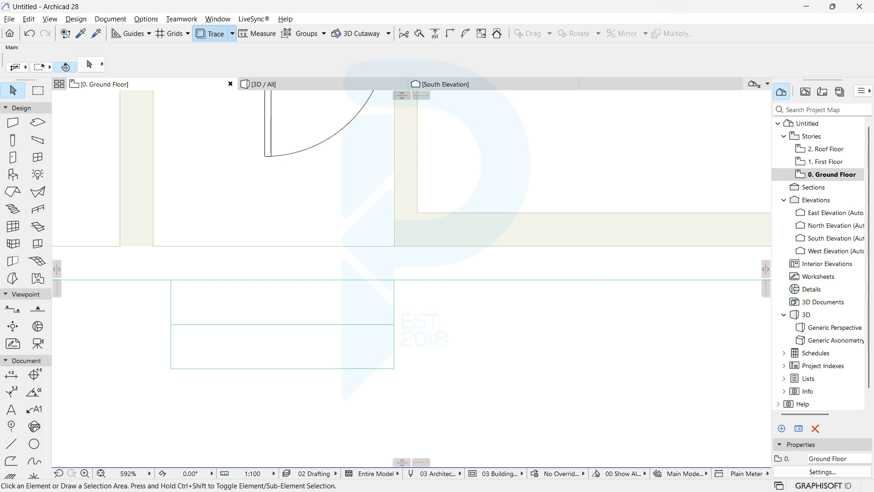
Step: Inspect the two entrance steps and the house front in the 3D view
left_click(263, 84)
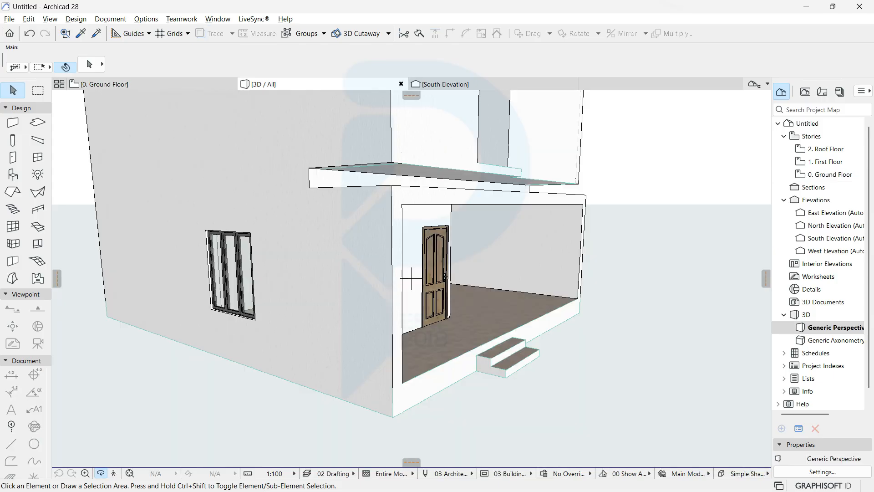
middle_click_drag(411, 278, 319, 279, "shift")
scroll(456, 319, "up", 3)
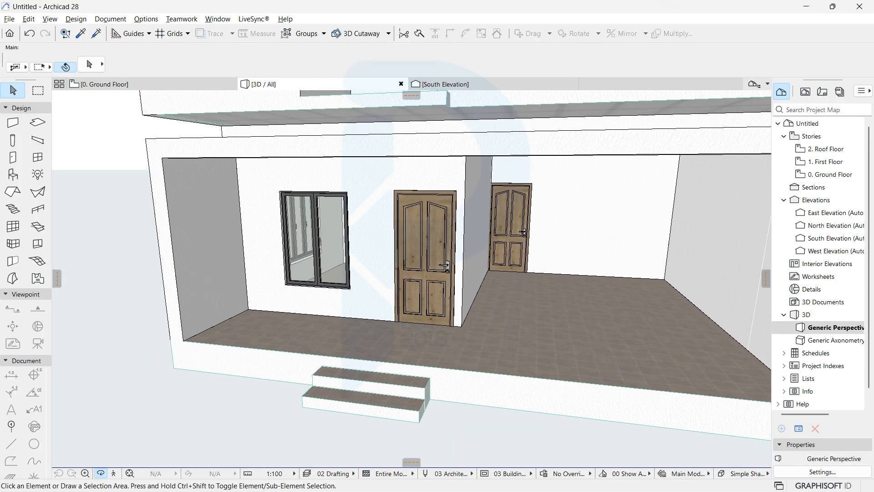
middle_click_drag(410, 364, 396, 314)
scroll(397, 314, "down", 2)
scroll(453, 292, "down", 2)
middle_click_drag(453, 319, 410, 315, "shift")
scroll(526, 322, "down", 3)
scroll(539, 378, "up", 2)
Step: In the Ground Floor plan, activate the Mesh tool and accept its existing default settings
left_click(152, 84)
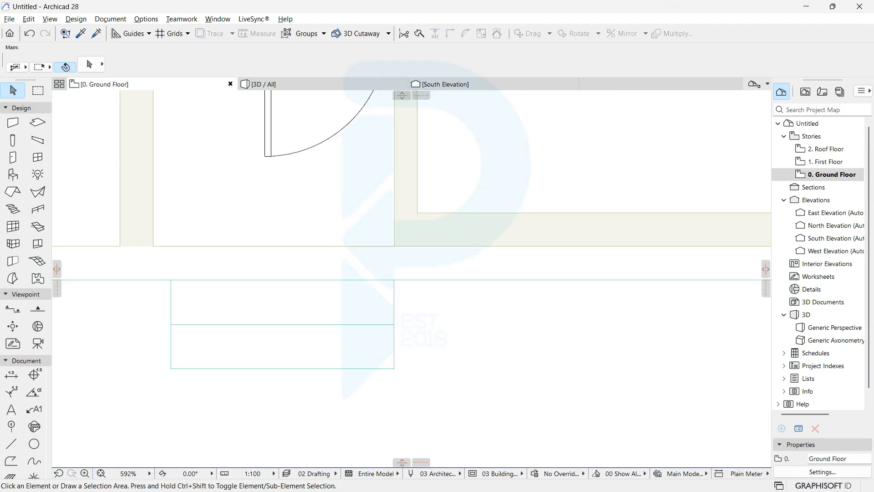
scroll(319, 320, "down", 2)
middle_click_drag(318, 320, 142, 320)
scroll(377, 296, "down", 1)
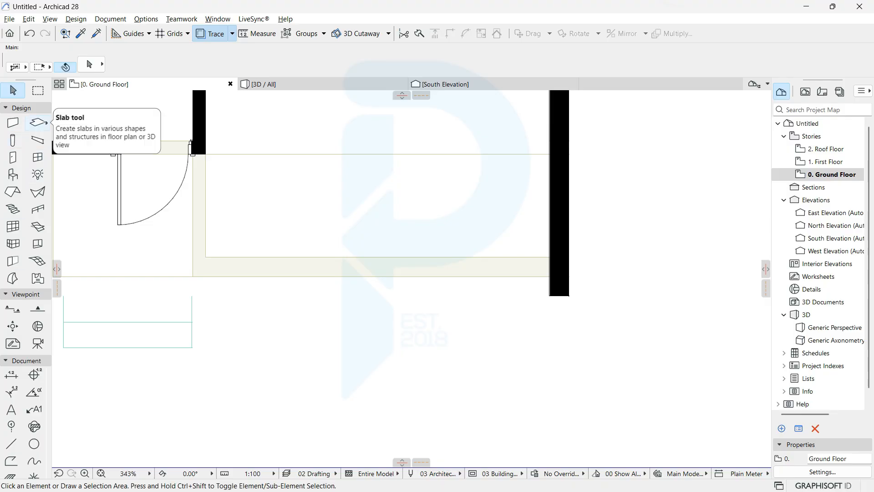
double_click(38, 122)
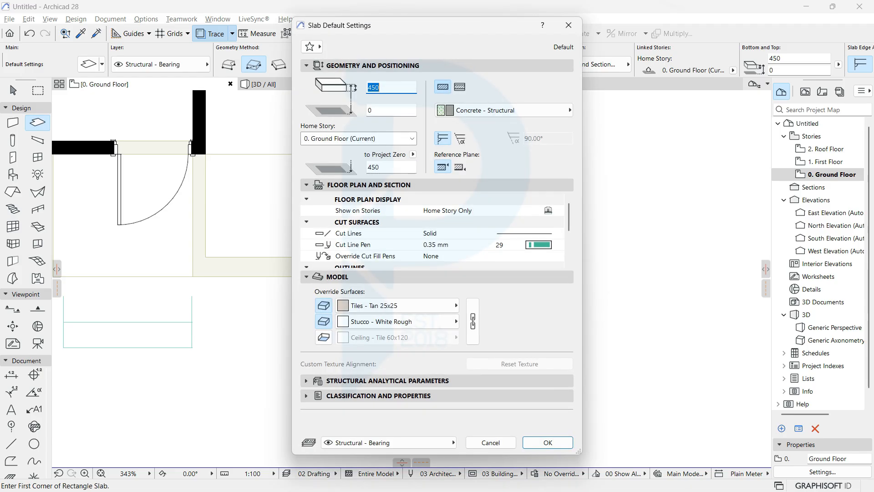
left_click(568, 25)
double_click(37, 261)
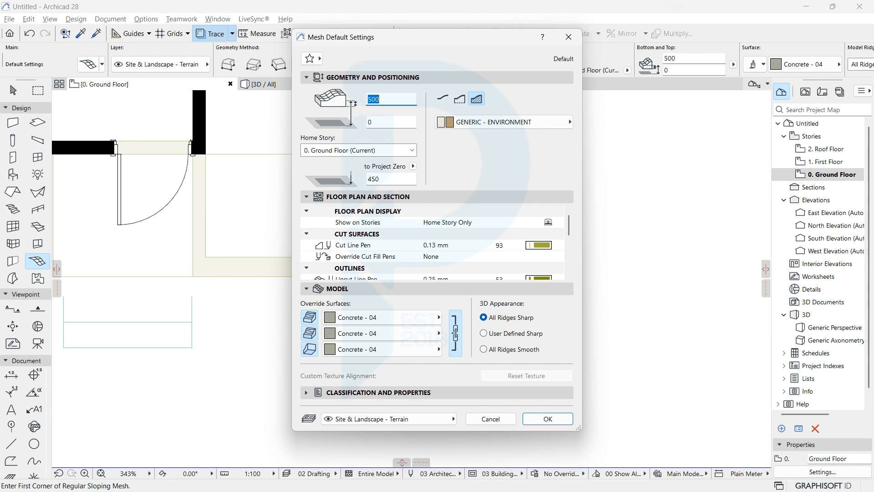
key("Return")
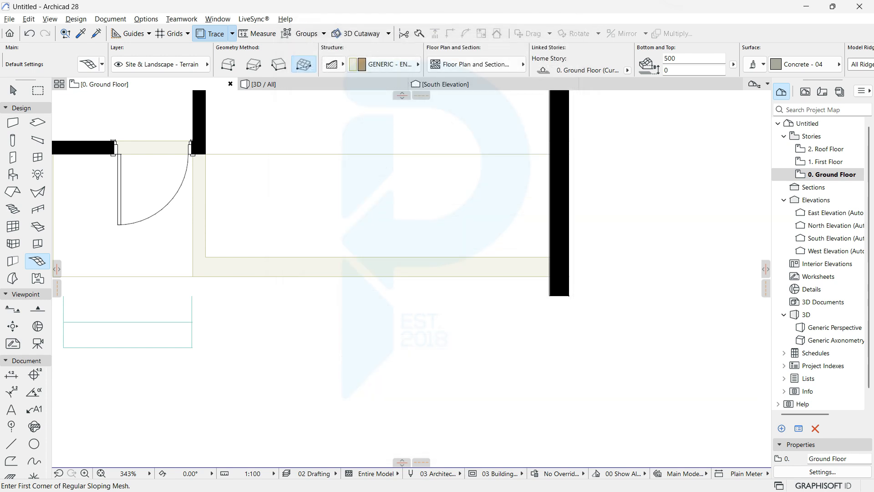
Step: Draw a regular sloped mesh from the lower step's outer corner to the front wall's outer corner, with Z1 and Z2 at -450 and Z3 at 0
left_click(192, 347)
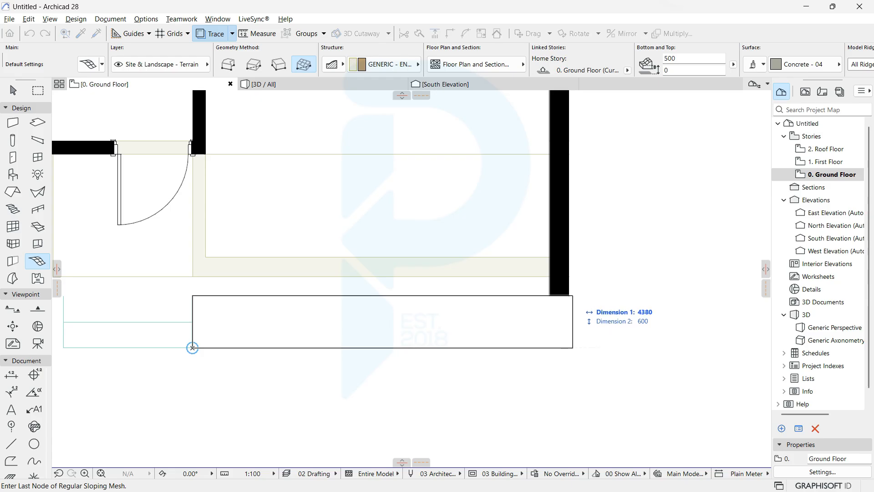
left_click(570, 296)
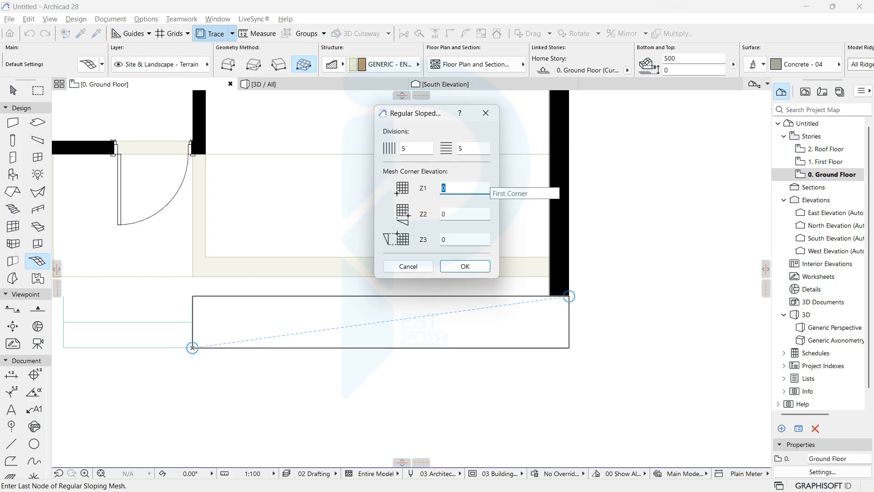
type("-450")
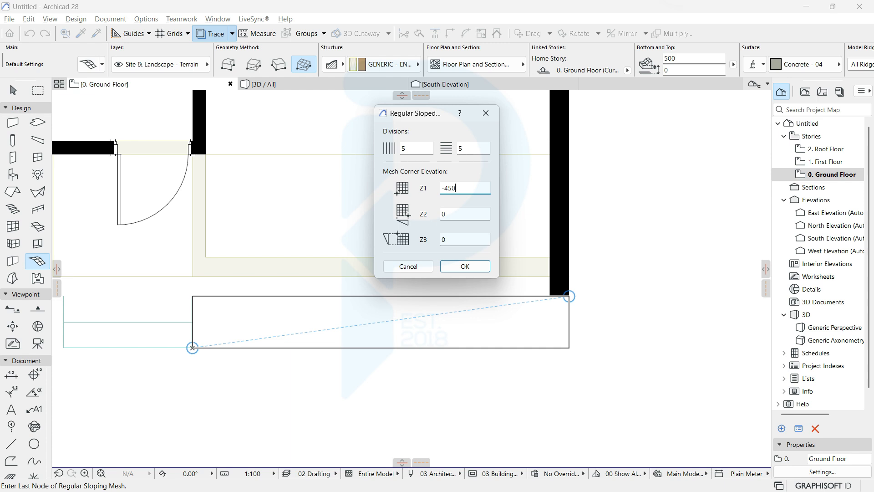
key("Tab")
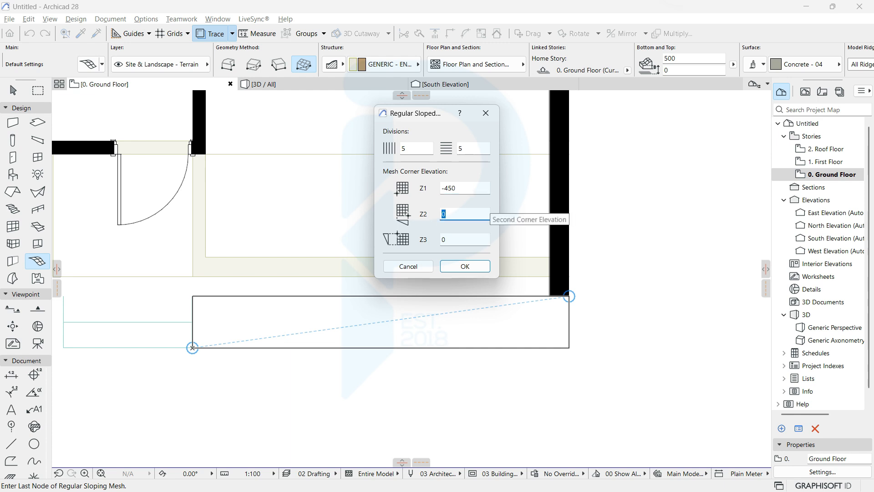
type("-450")
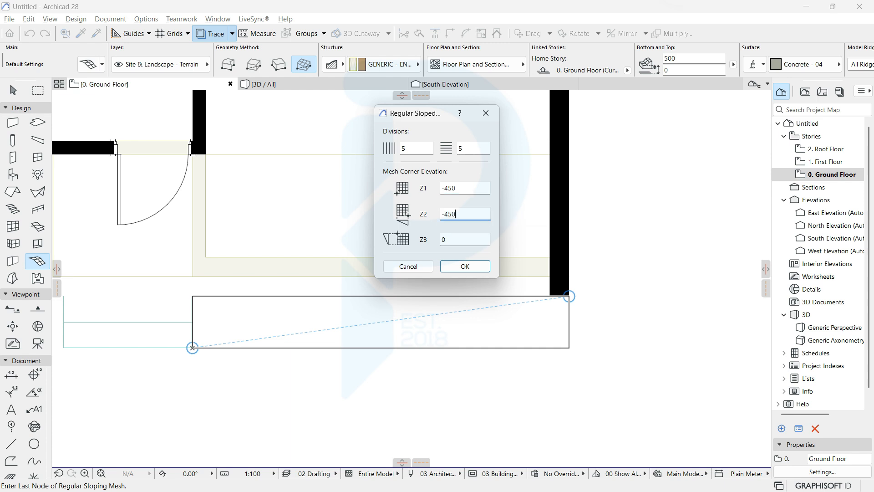
key("Tab")
key("Return")
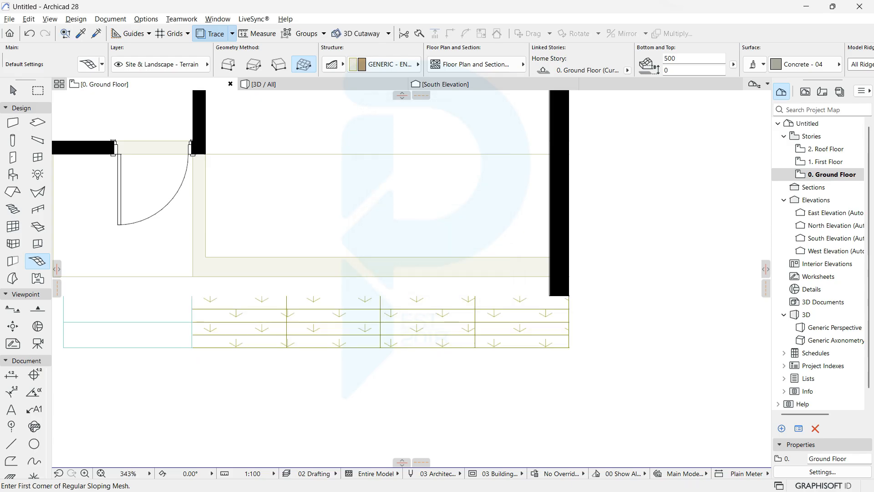
Step: Examine the concrete ramp beside the entrance steps in the 3D view from several angles
left_click(264, 84)
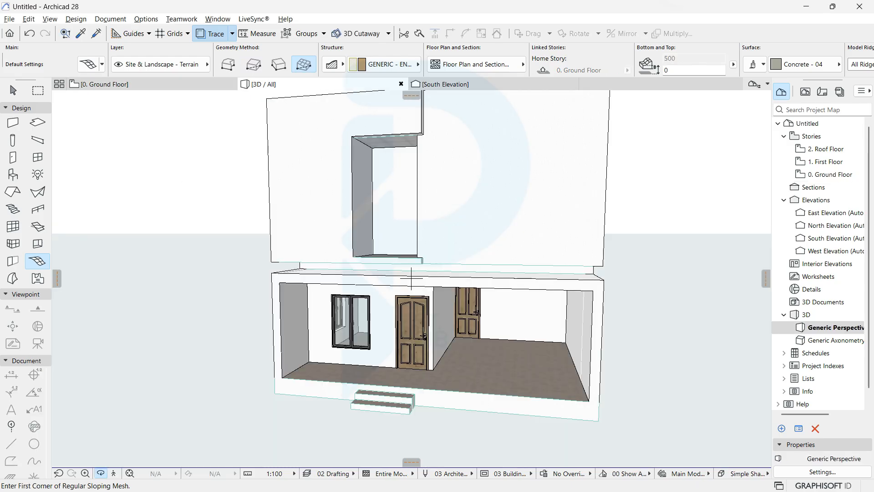
mouse_move(411, 279)
middle_mouse_down("shift")
mouse_move(267, 246)
mouse_move(398, 272)
middle_mouse_up("shift")
scroll(291, 360, "down", 3)
middle_click_drag(291, 360, 366, 353, "shift")
middle_click_drag(496, 278, 506, 279, "shift")
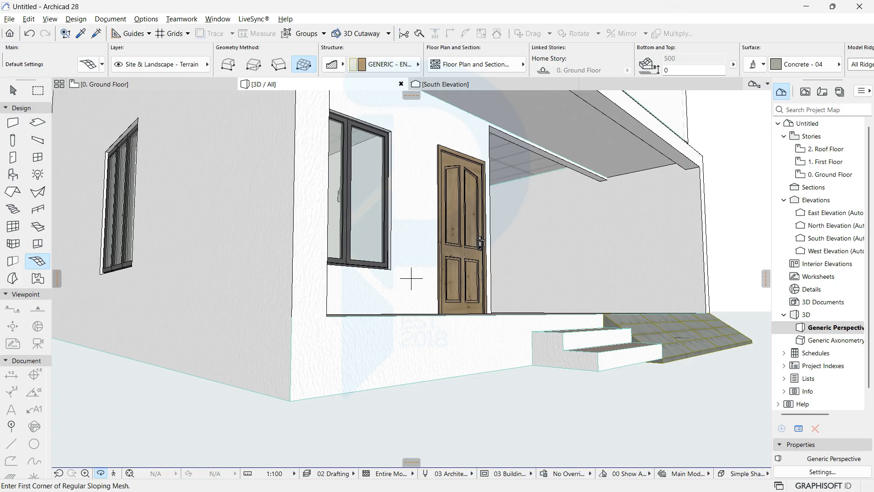
mouse_move(412, 279)
middle_mouse_down("shift")
mouse_move(344, 303)
mouse_move(412, 279)
middle_mouse_up("shift")
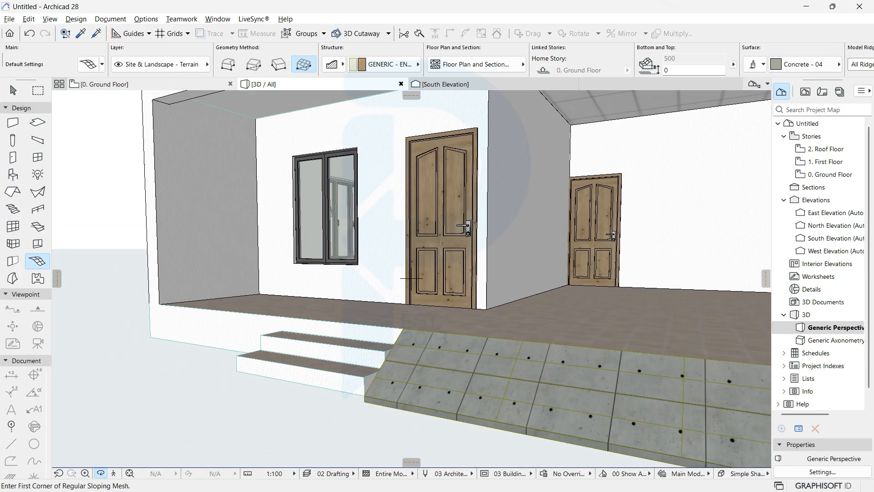
middle_click_drag(411, 278, 325, 294, "shift")
scroll(411, 279, "down", 4)
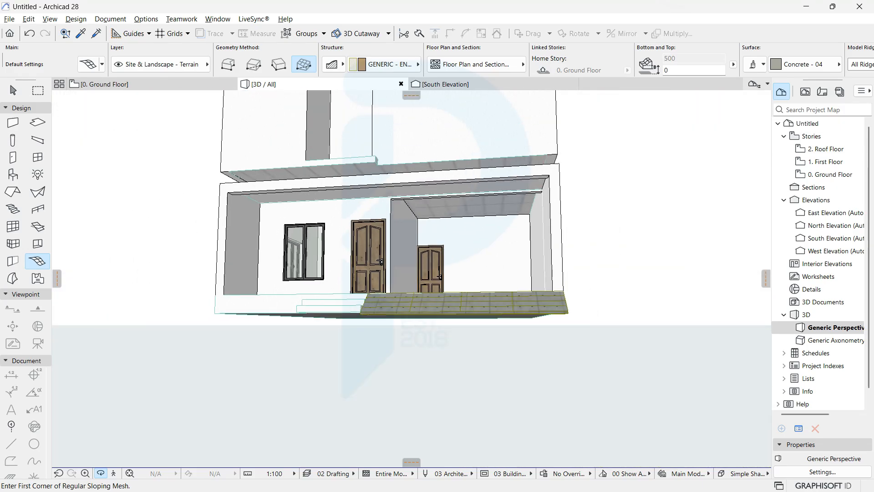
middle_click_drag(396, 241, 426, 267)
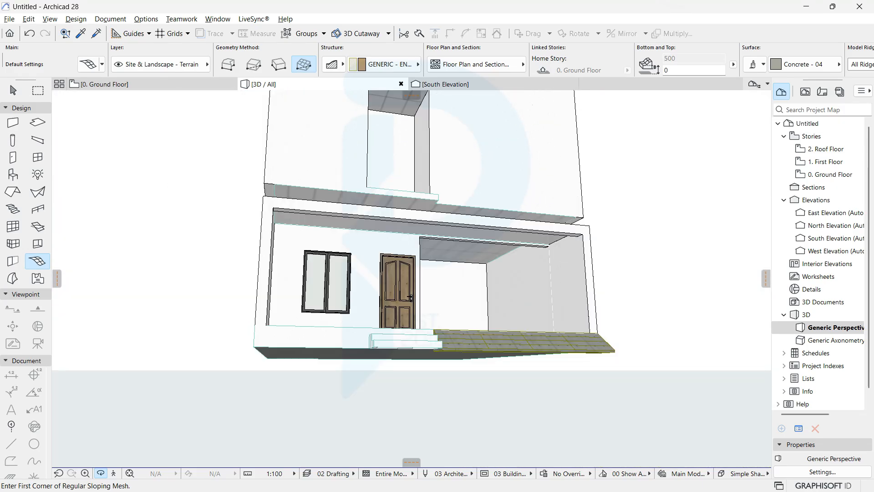
Step: Delete the existing sloped mesh ramp in front of the garage on the ground floor plan
left_click(151, 84)
key("Escape")
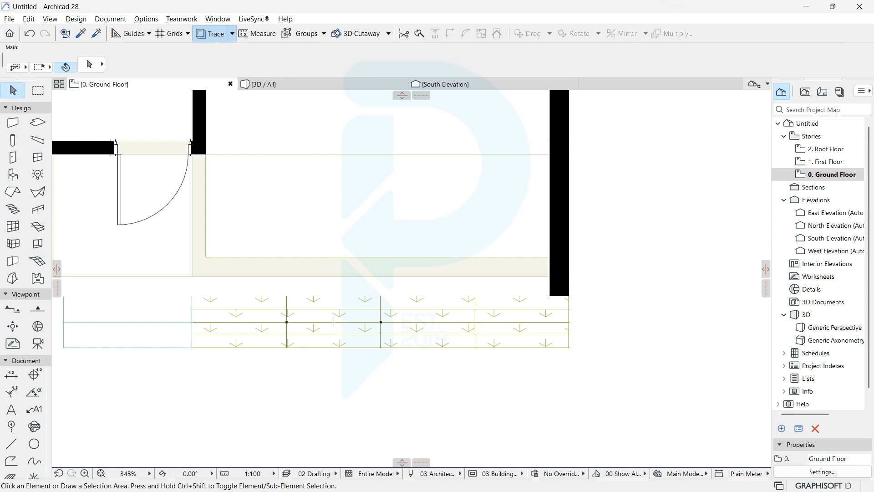
left_click(334, 322)
key("Delete")
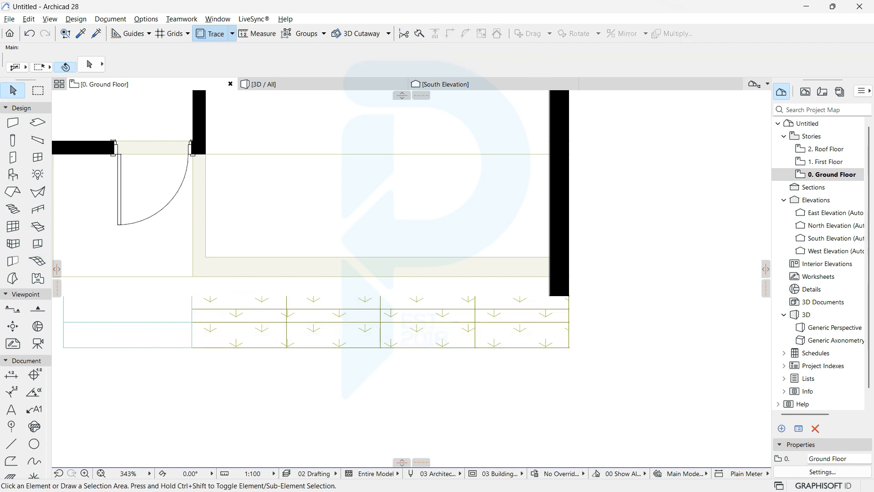
left_click(428, 335)
key("Delete")
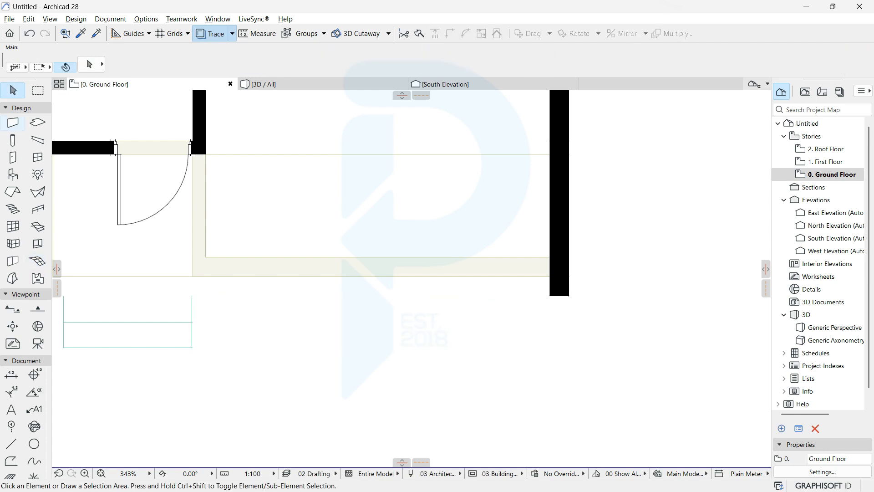
double_click(38, 260)
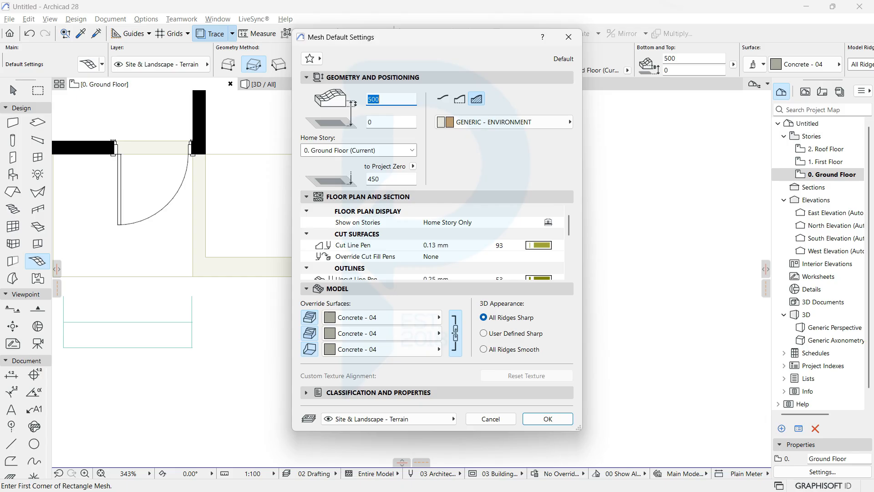
left_click(548, 419)
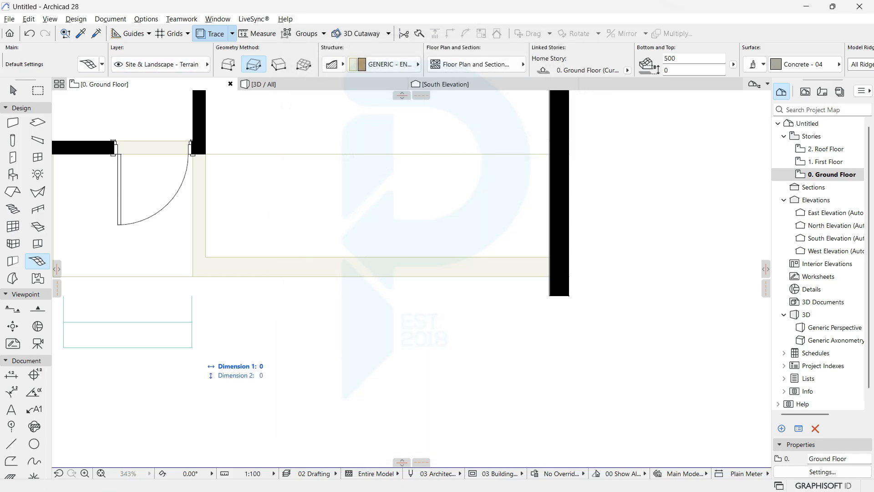
left_click(193, 348)
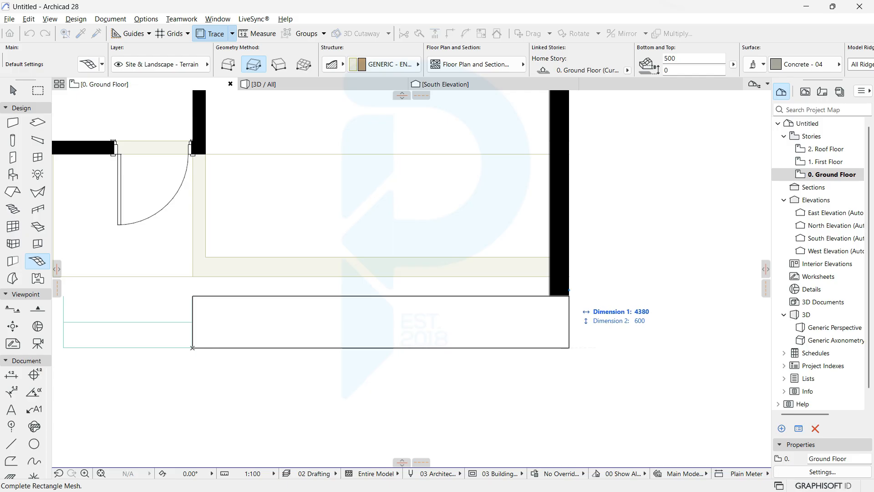
left_click(569, 297)
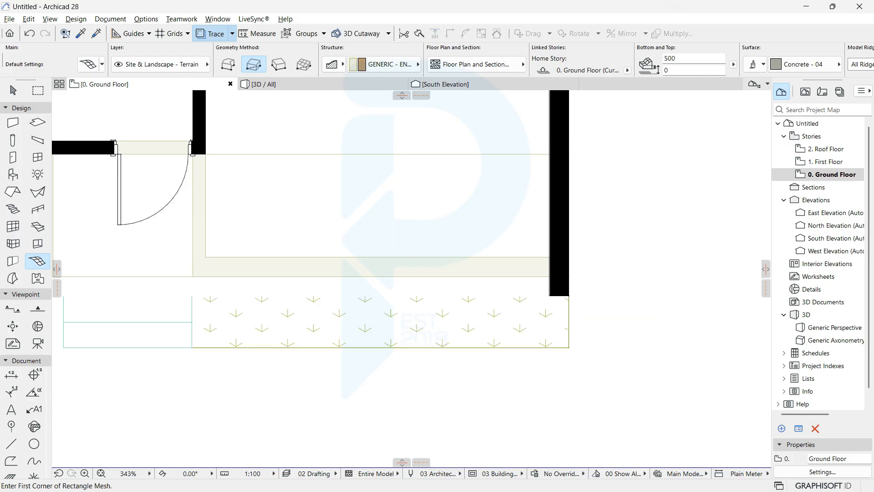
key("ctrl+z")
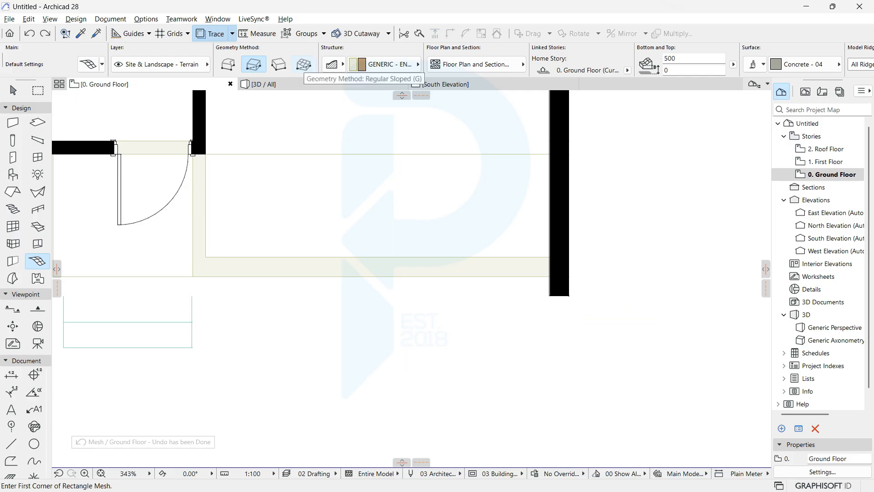
Step: Draw a 4380 × 600 mm regular sloped mesh ramp from the steps' outer corner to the garage wall end, with Z1 and Z2 at -300
left_click(303, 64)
left_click(192, 348)
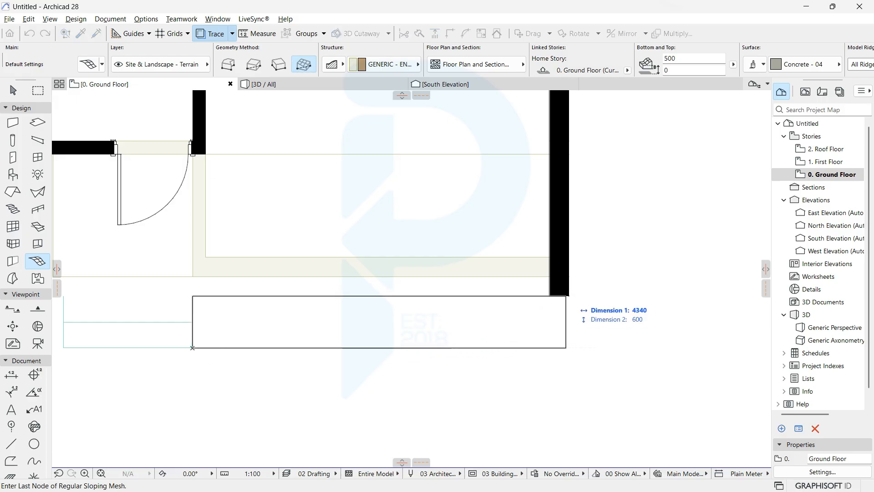
left_click(569, 297)
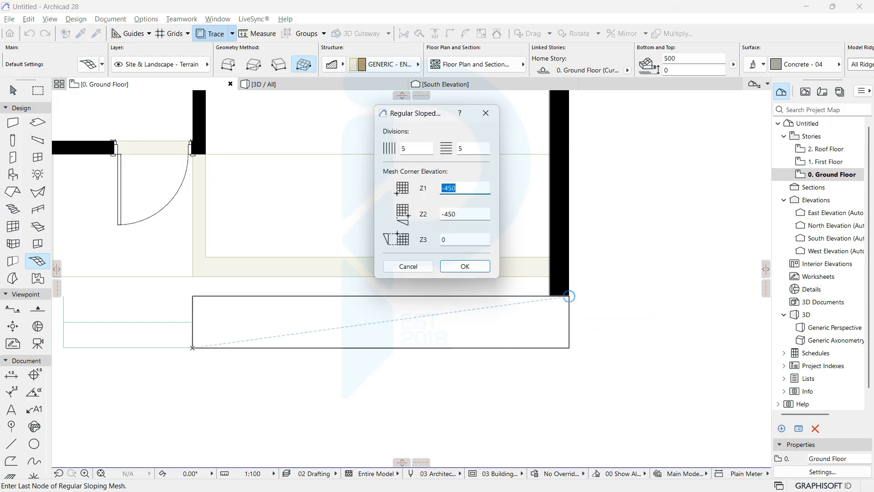
type("-300")
key("Tab")
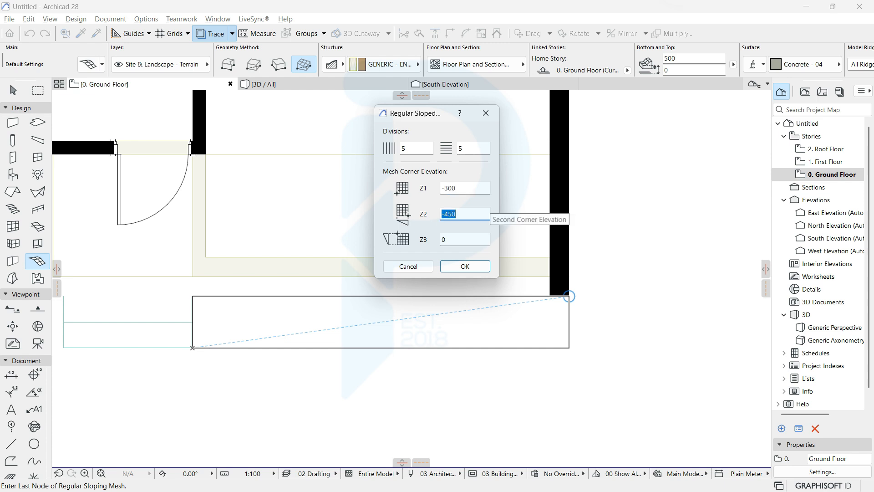
type("-300")
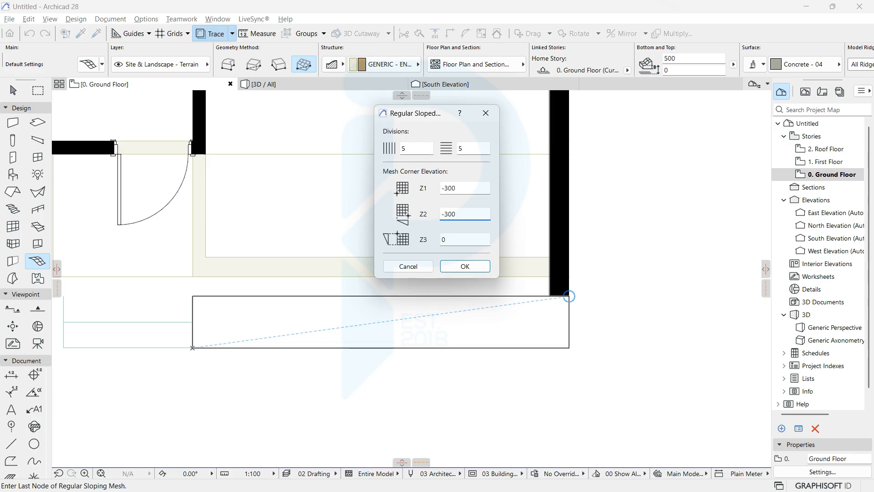
left_click(465, 267)
Step: Examine the new ramp in 3D against the entrance steps, garage floor and front facade
key("F3")
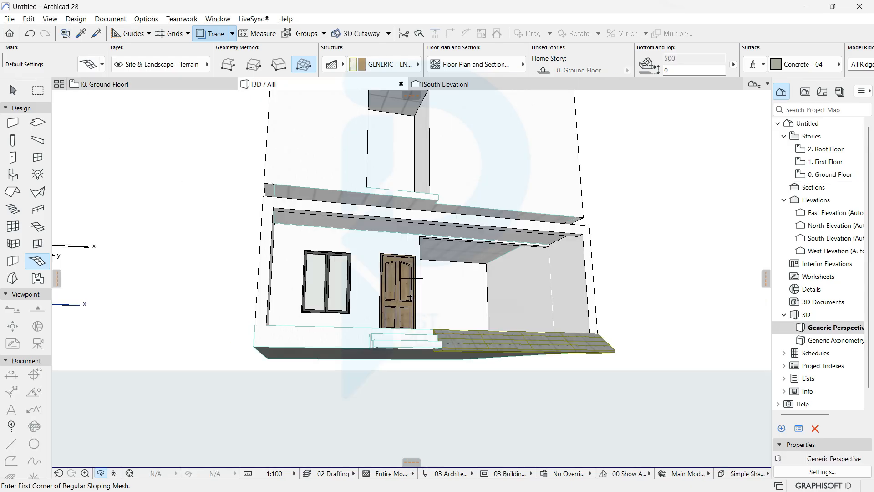
middle_click_drag(441, 319, 346, 369, "shift")
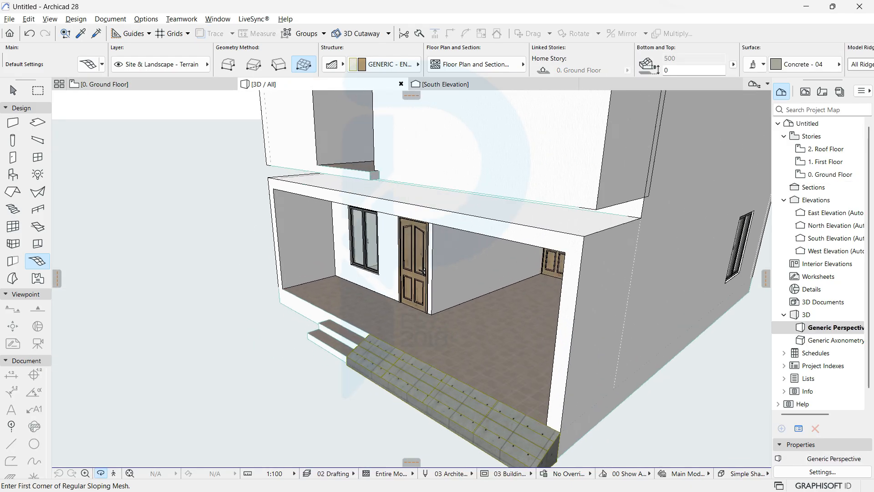
scroll(415, 264, "up", 10)
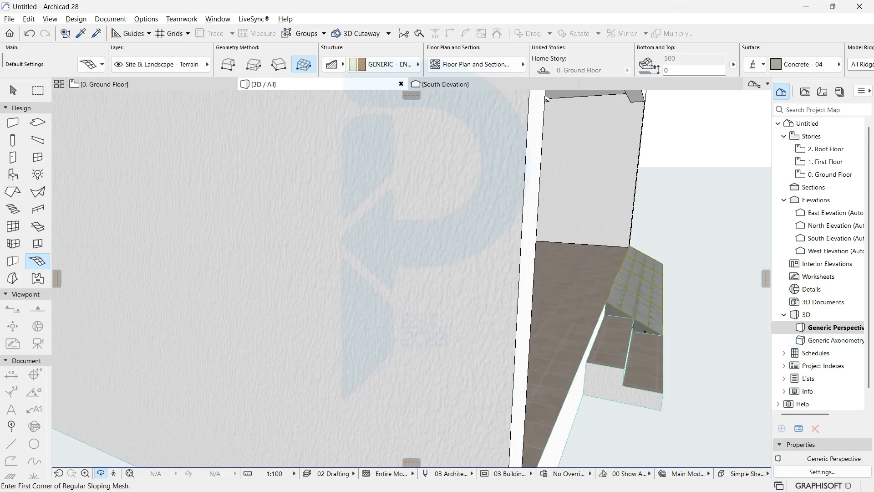
middle_click_drag(524, 289, 412, 277)
scroll(508, 314, "up", 6)
scroll(412, 274, "down", 1)
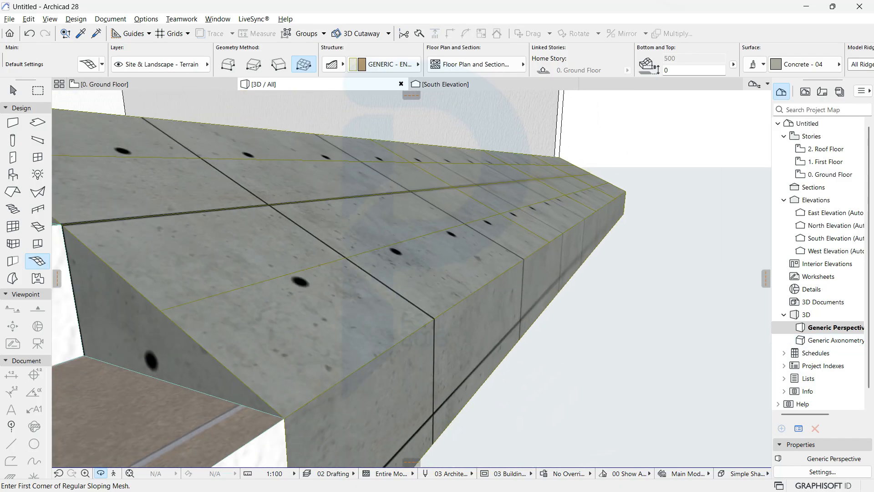
scroll(415, 264, "down", 6)
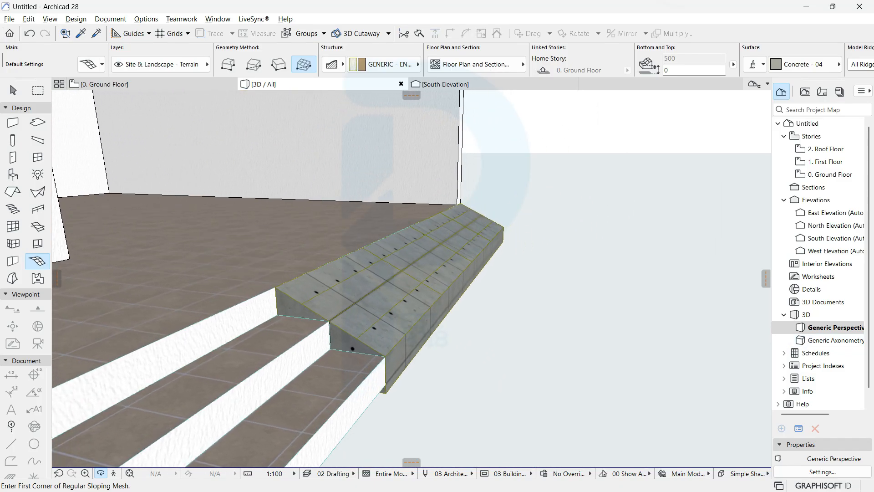
scroll(413, 277, "down", 5)
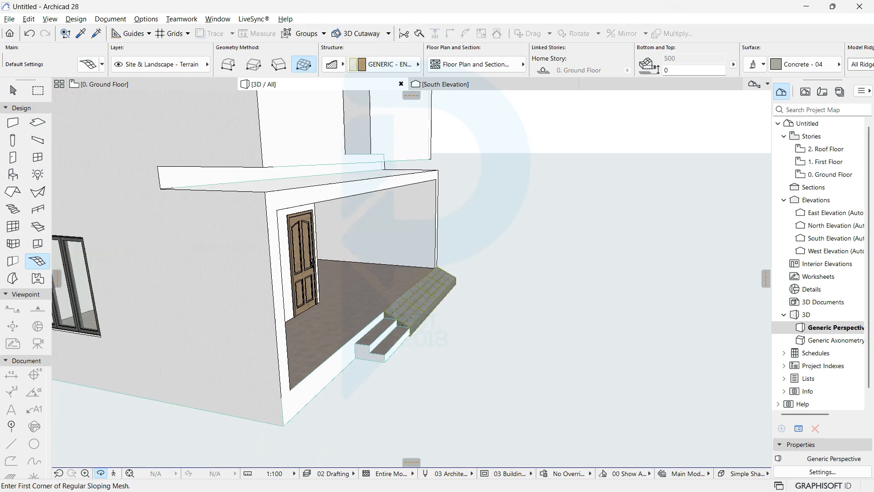
middle_click_drag(414, 277, 413, 352, "shift")
middle_click_drag(476, 332, 426, 349, "shift")
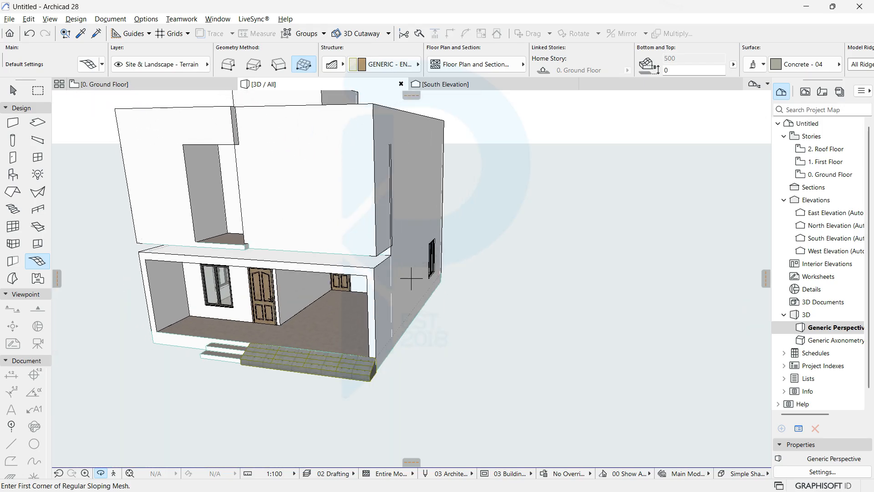
middle_click_drag(411, 278, 459, 248, "shift")
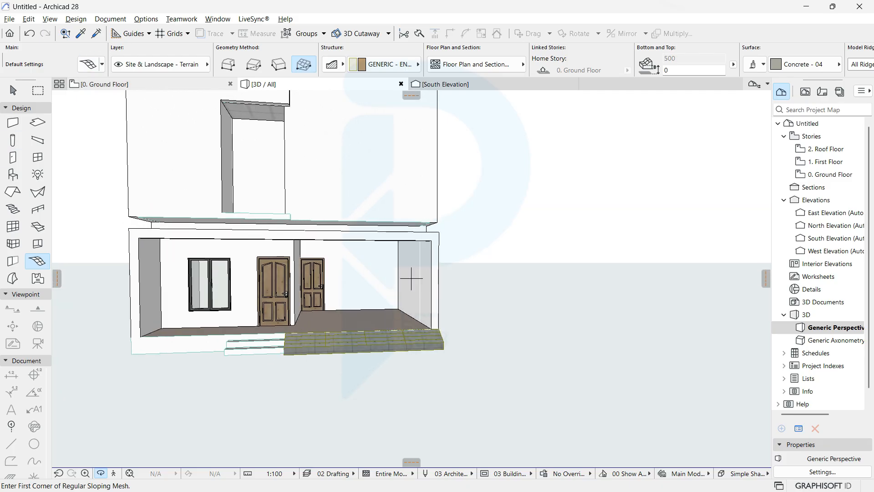
Step: Place a double window matching the rear room's in the wall between that room and the garage, about 812 mm right of the door opening
mouse_move(104, 85)
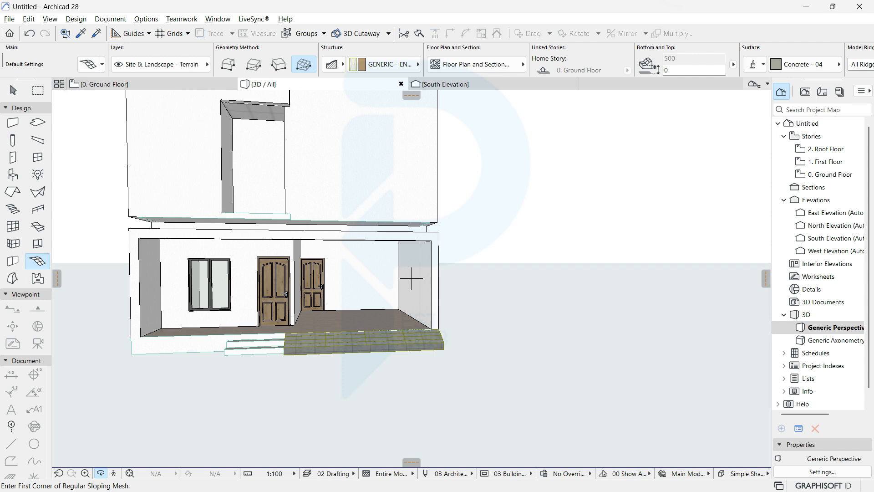
left_click(105, 85)
key("Escape")
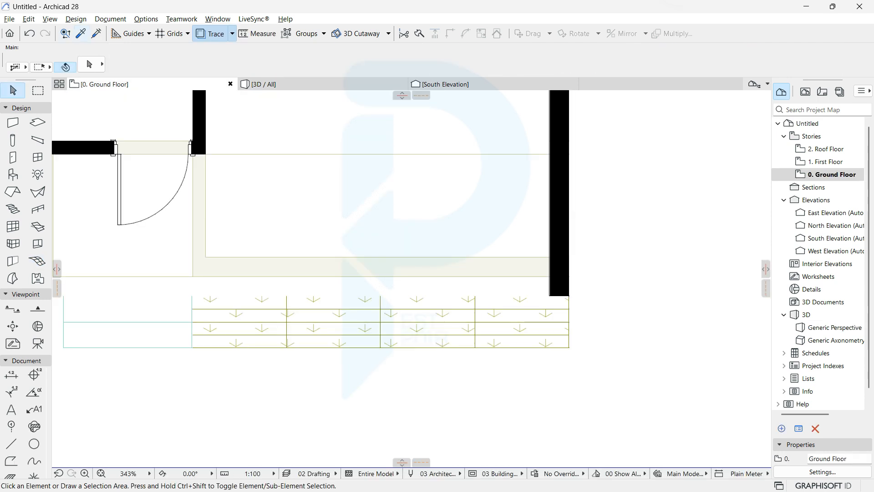
scroll(421, 98, "down", 5, "alt")
middle_click_drag(421, 98, 421, 449, "alt")
scroll(426, 305, "up", 4)
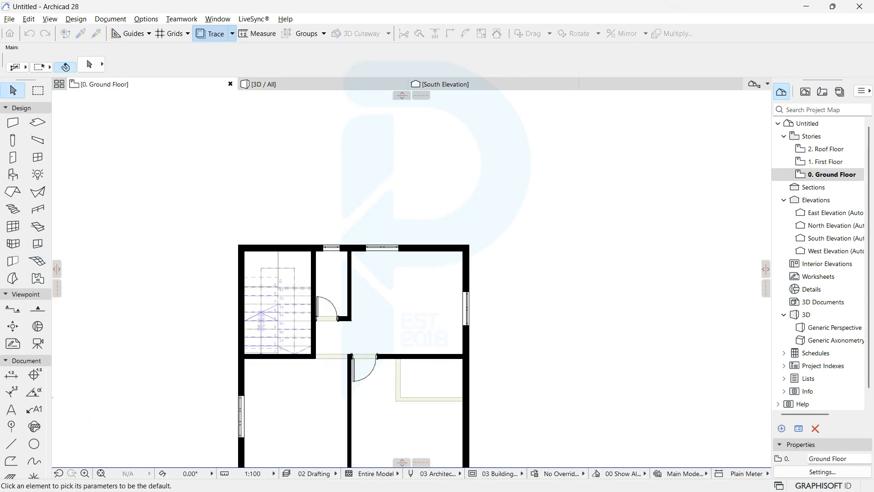
left_click(333, 202, "alt")
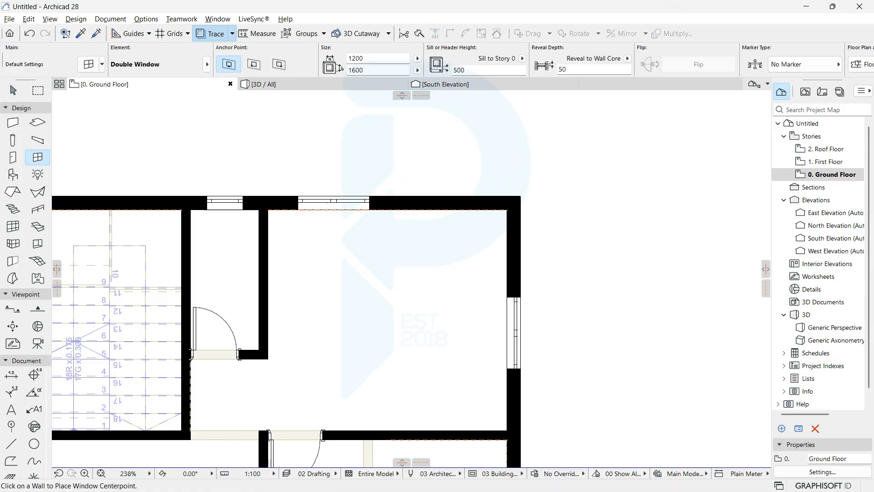
scroll(420, 112, "down", 2)
middle_click_drag(398, 401, 394, 341)
scroll(394, 341, "up", 1)
scroll(396, 324, "up", 3)
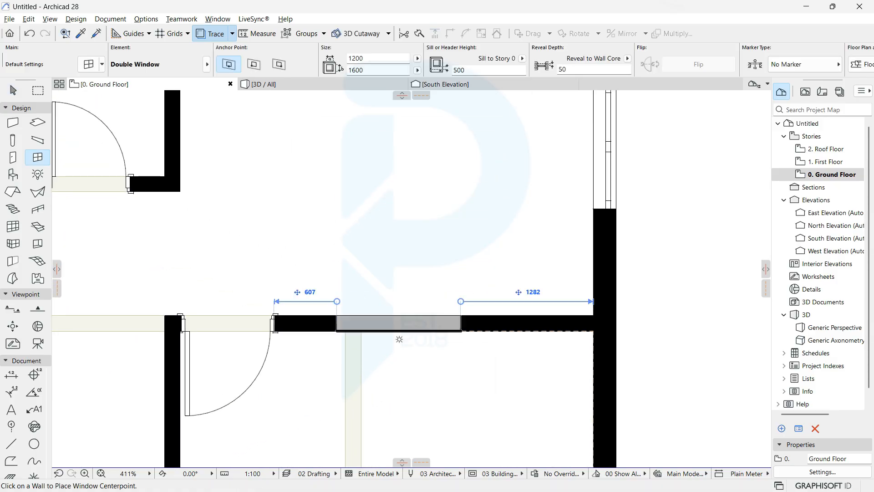
left_click(419, 331)
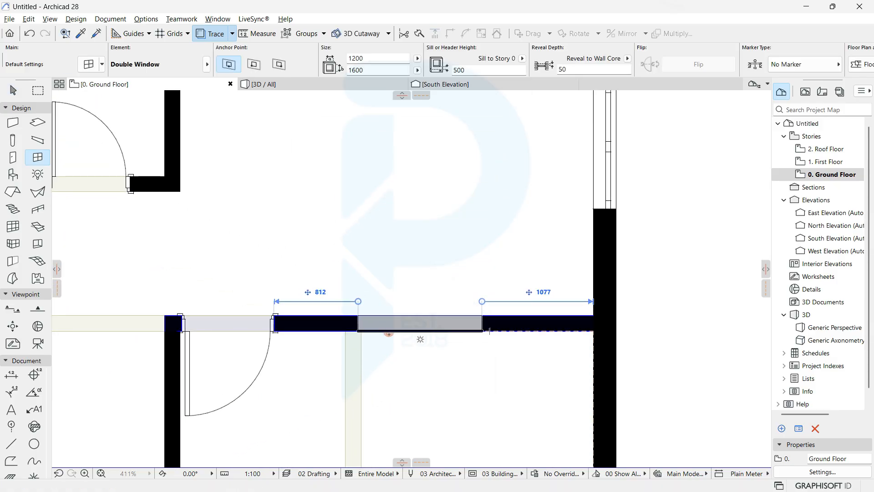
left_click(490, 339)
Step: Set the default column's cross-section to 75 × 75 mm for the porch columns on the ground floor
scroll(397, 284, "down", 7)
middle_click_drag(397, 285, 539, 198)
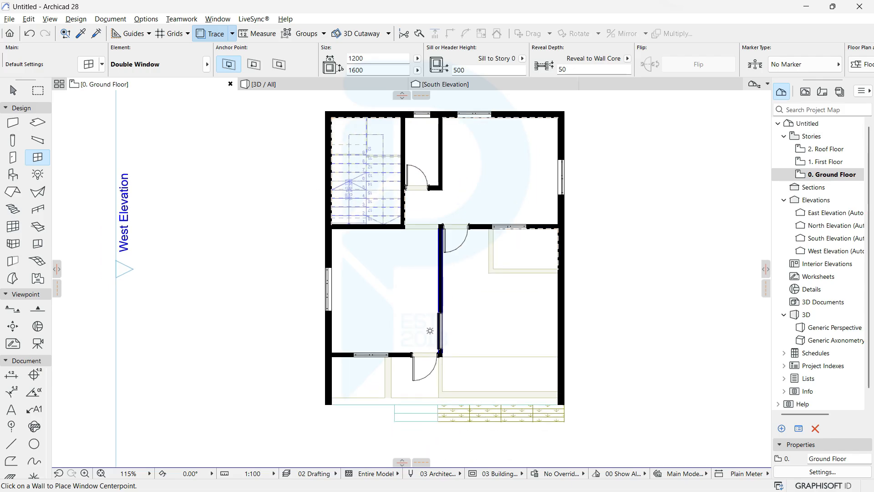
scroll(538, 198, "down", 1)
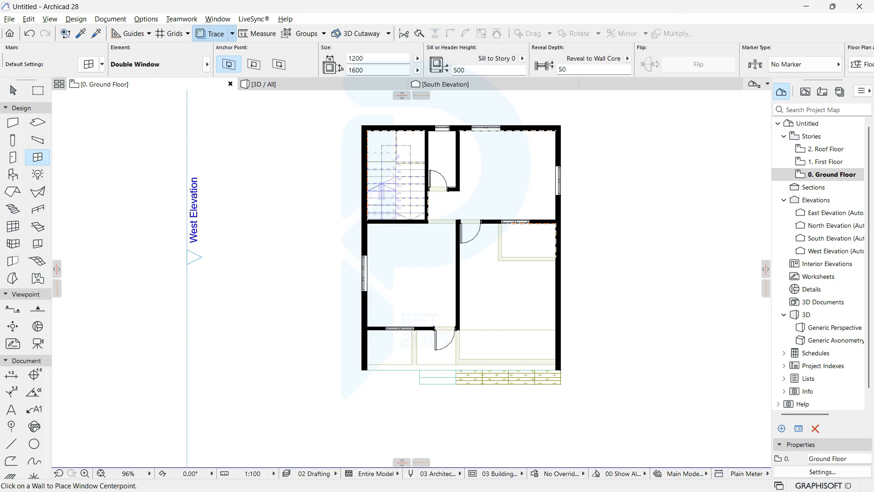
scroll(401, 383, "up", 8)
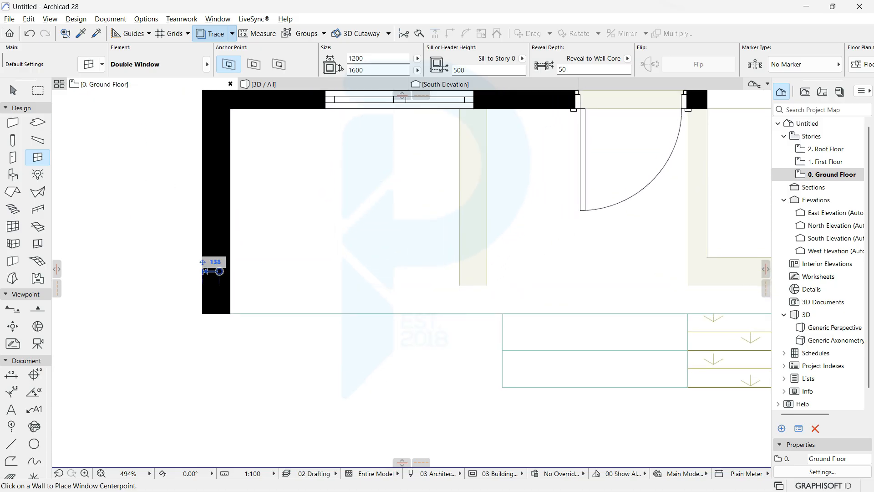
left_click(13, 91)
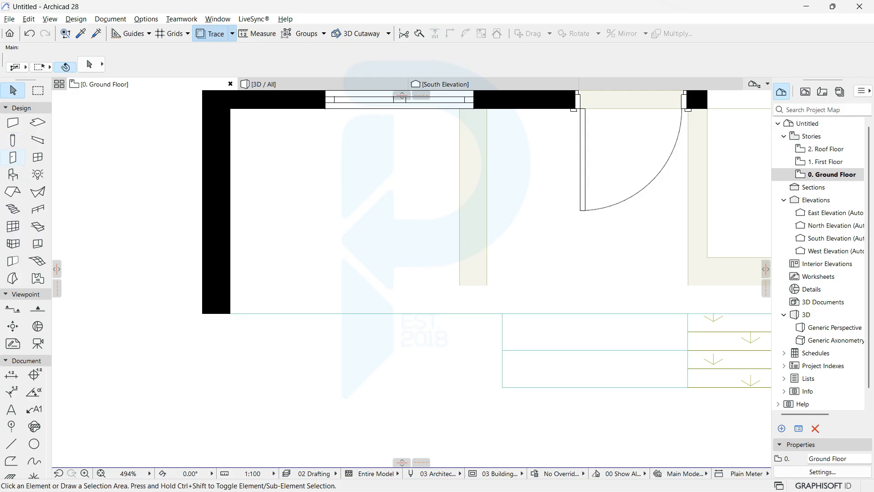
left_click(13, 140)
key("ctrl+t")
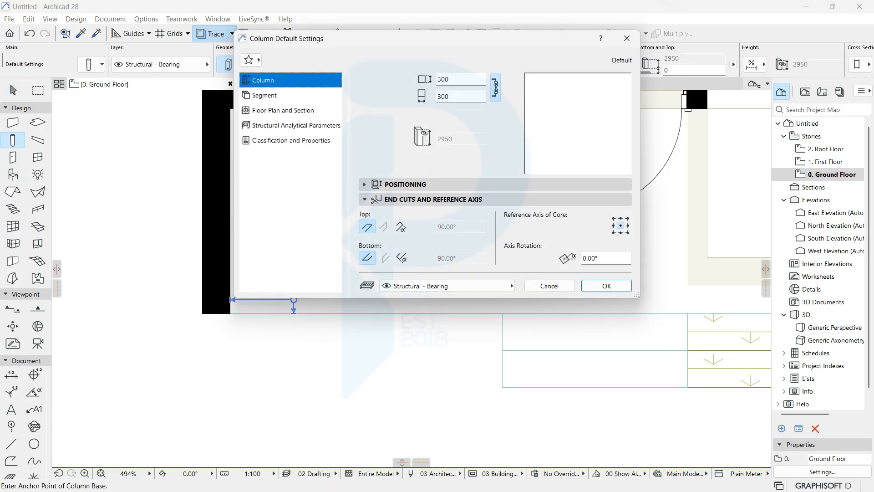
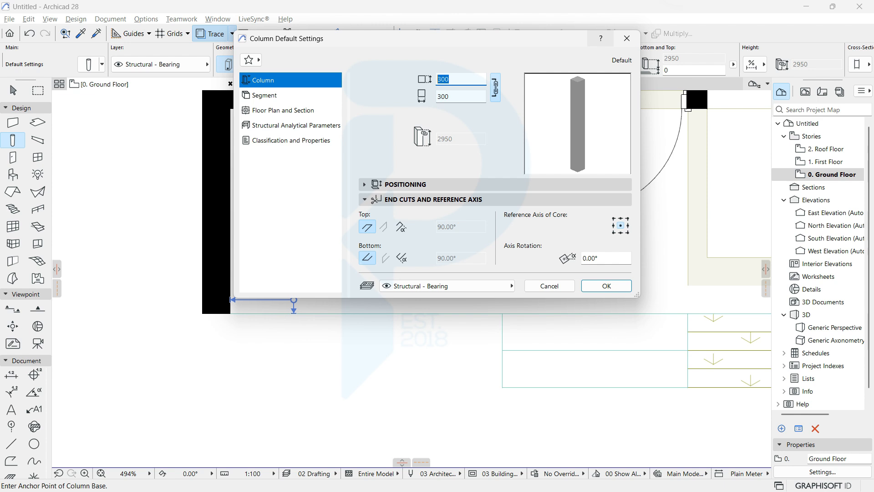
type("50")
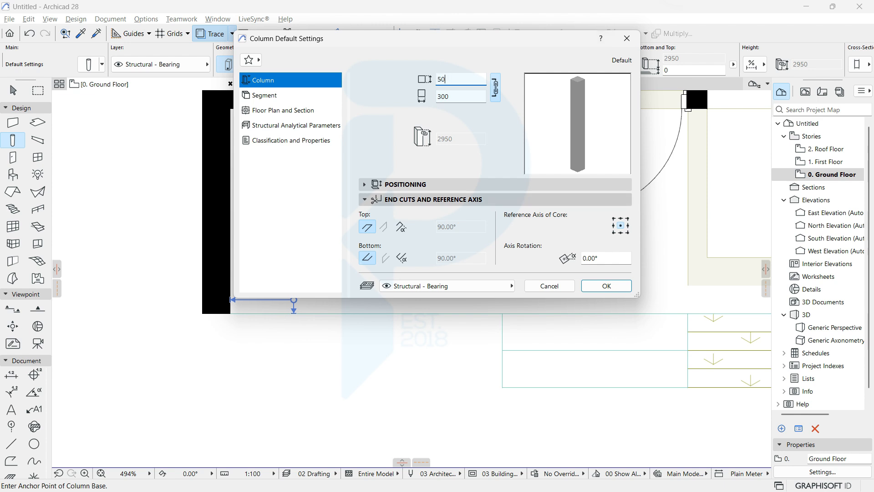
key("Tab")
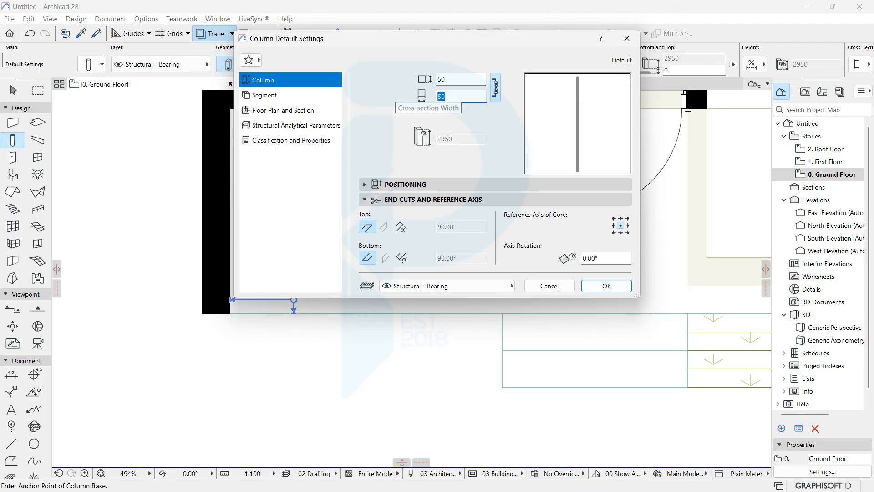
type("75")
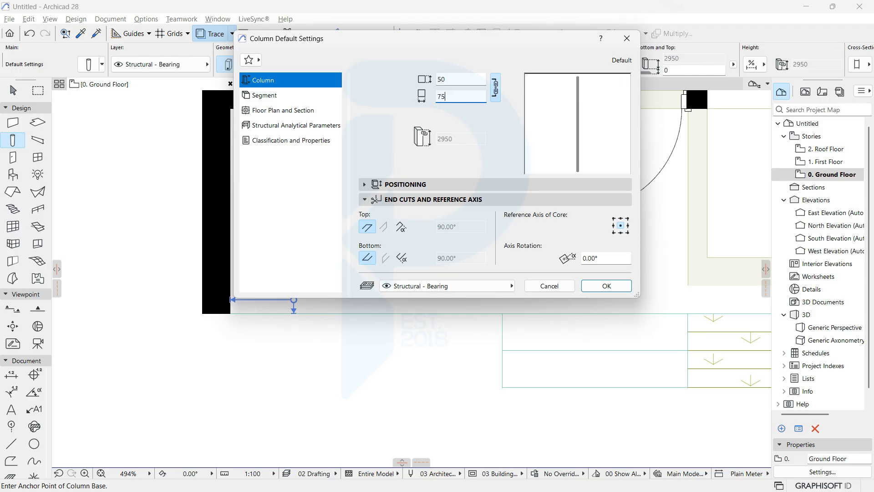
left_click(605, 285)
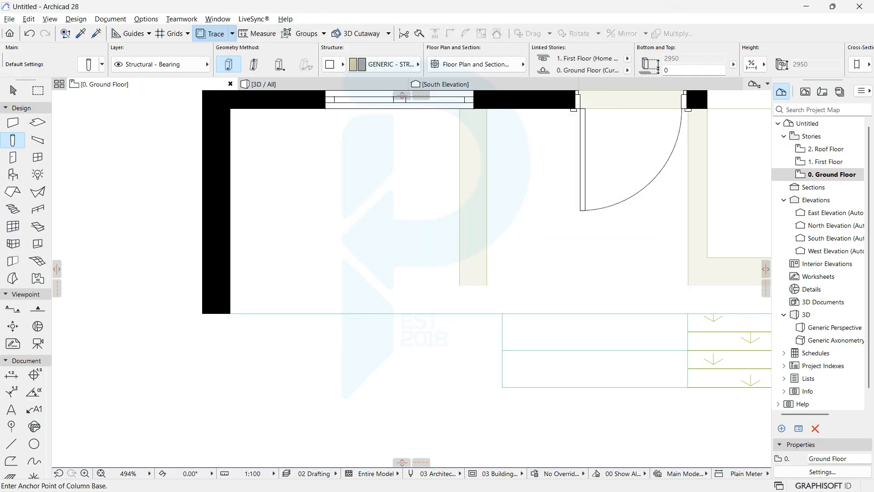
Step: Place a column in the empty area in front of the porch's west side wall end and select it
scroll(241, 328, "up", 2)
scroll(223, 351, "up", 4)
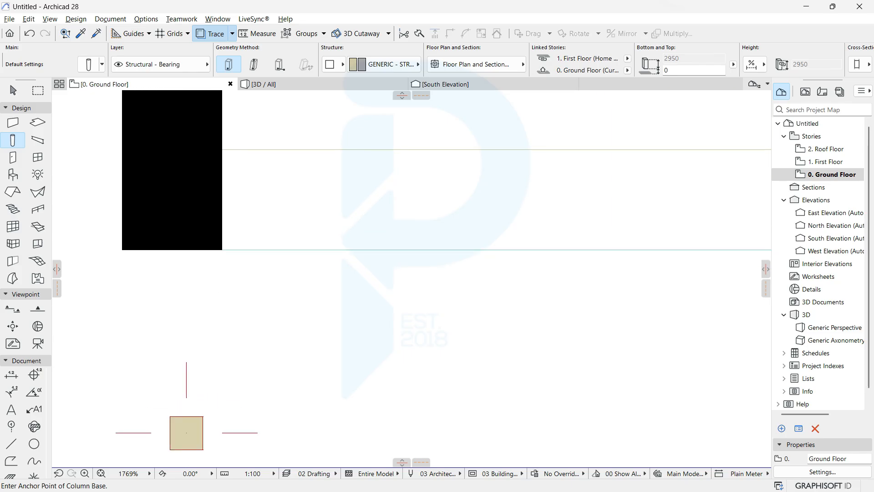
middle_click_drag(222, 350, 293, 195)
key("Escape")
left_click(256, 277)
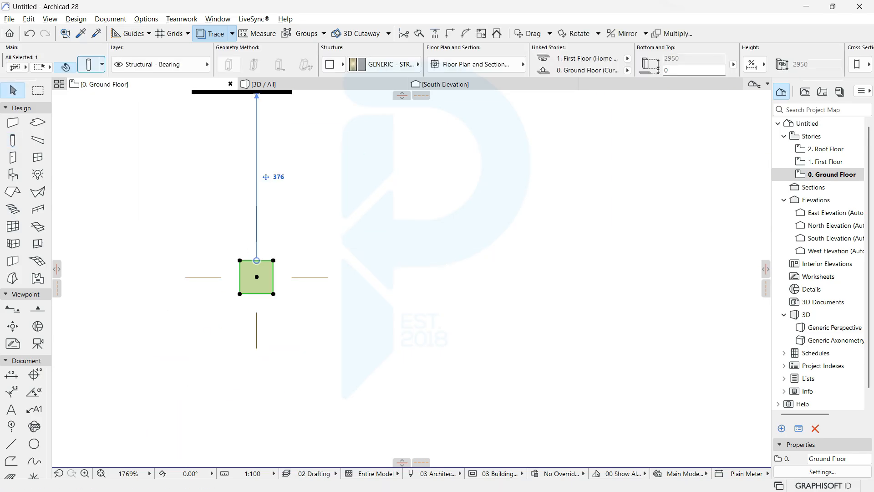
Step: Unlink the selected column's cross-section dimensions and set them to 75 mm deep by 50 mm wide
left_click(89, 64)
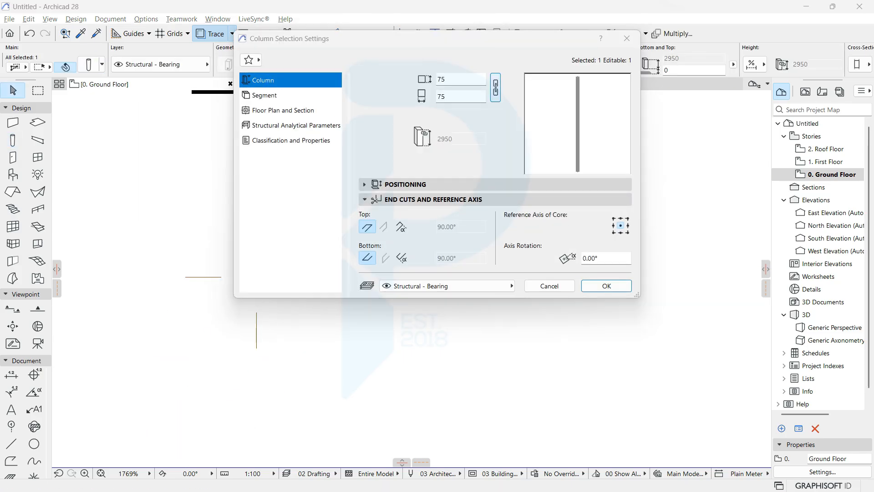
type("50")
key("Return")
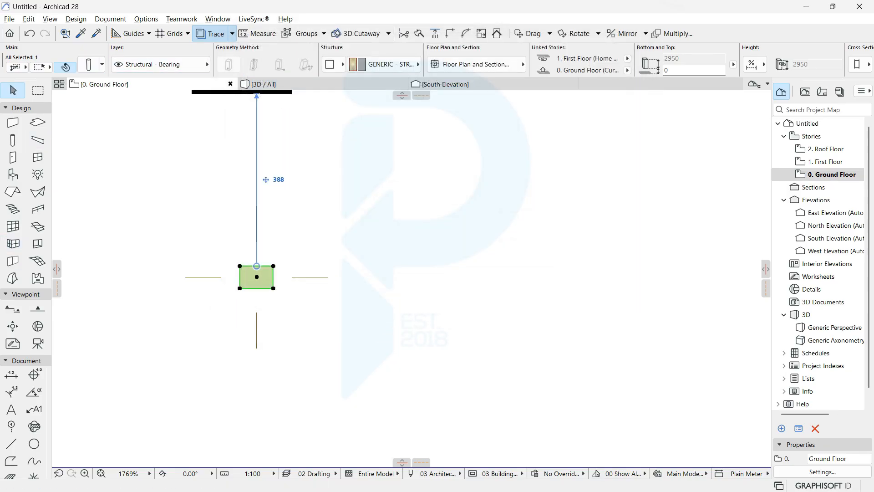
left_click(89, 64)
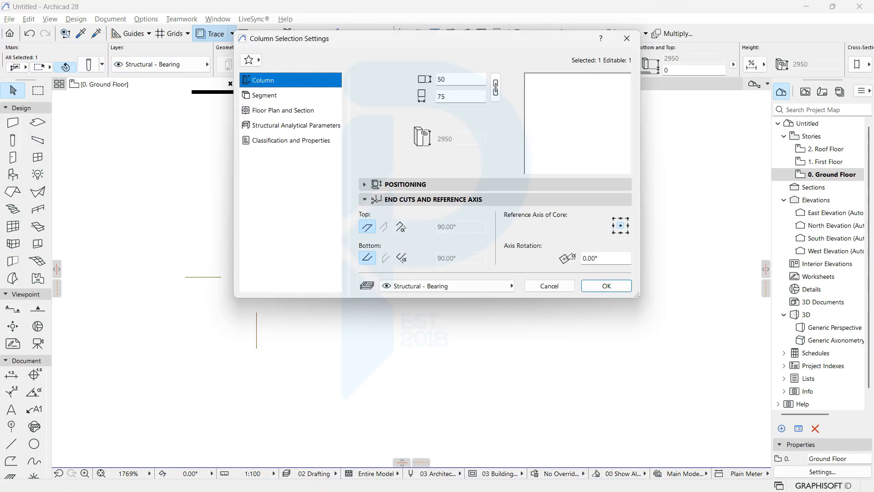
type("7")
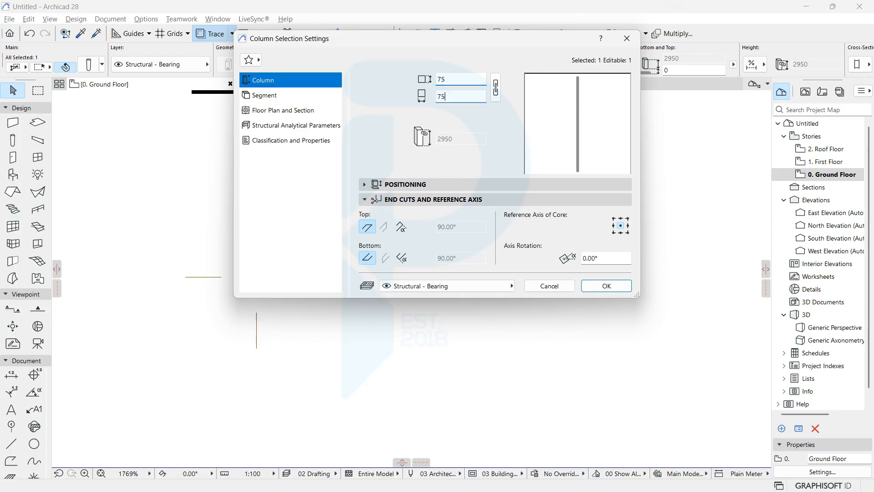
key("Return")
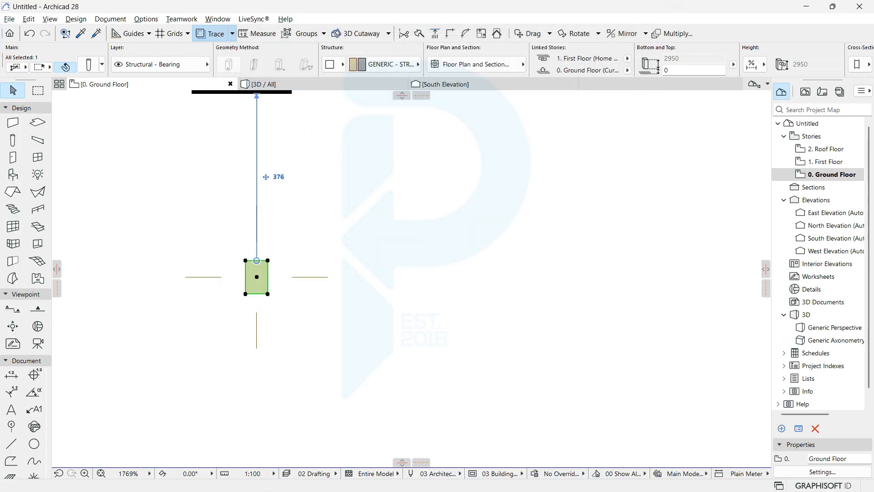
Step: Move the column onto the porch slab's front edge, about 283 mm from the side wall's outer face
left_click(259, 281)
middle_click_drag(320, 248, 313, 366)
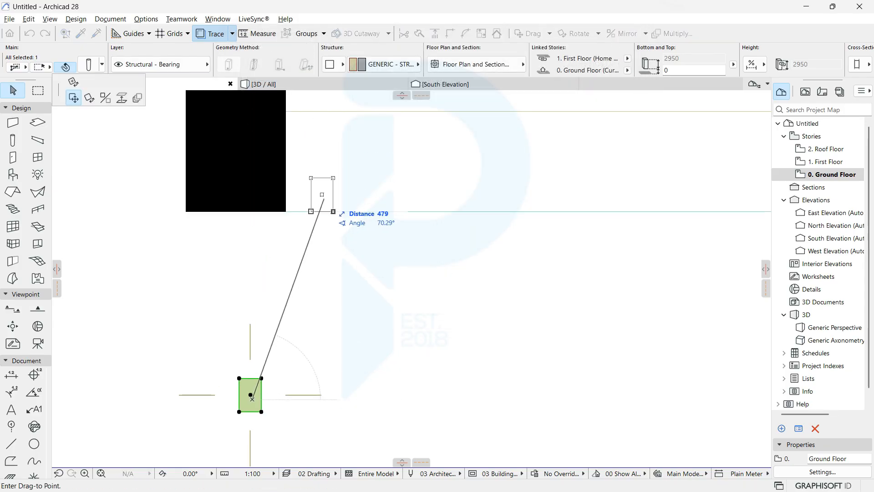
left_click(322, 195)
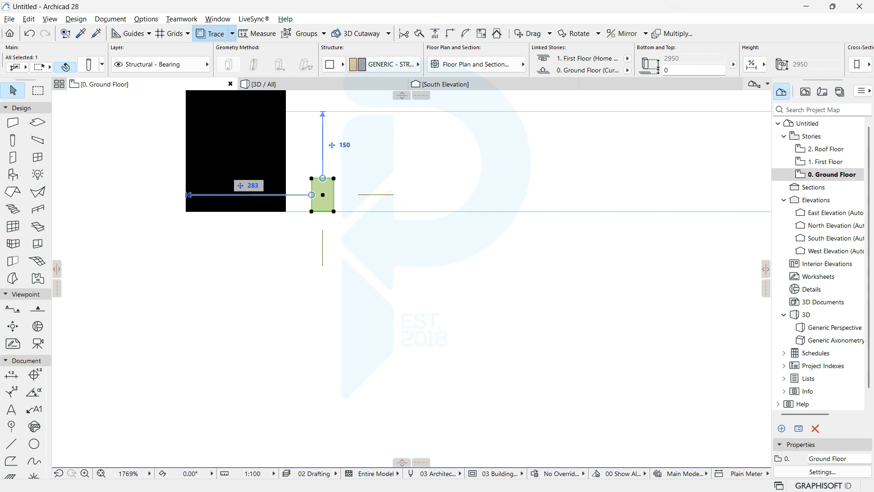
key("Escape")
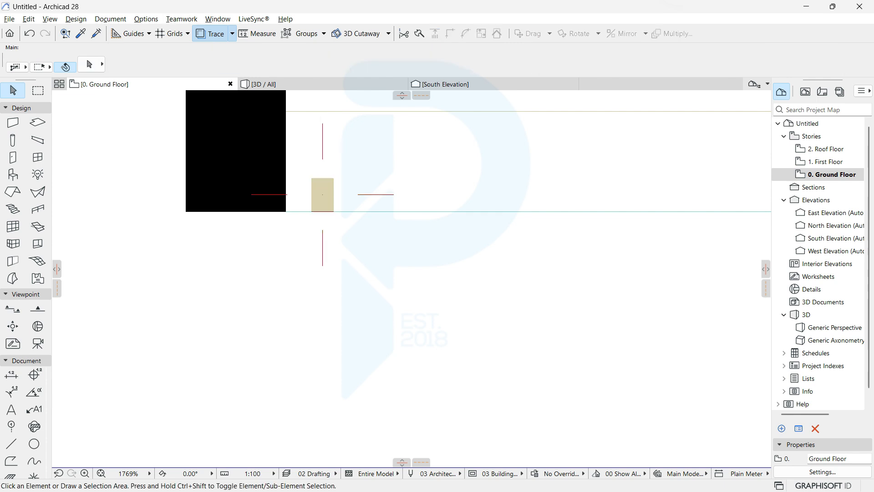
Step: Examine the column in 3D against the side wall, porch beam and upper slab
left_click(273, 84)
scroll(411, 278, "up", 8)
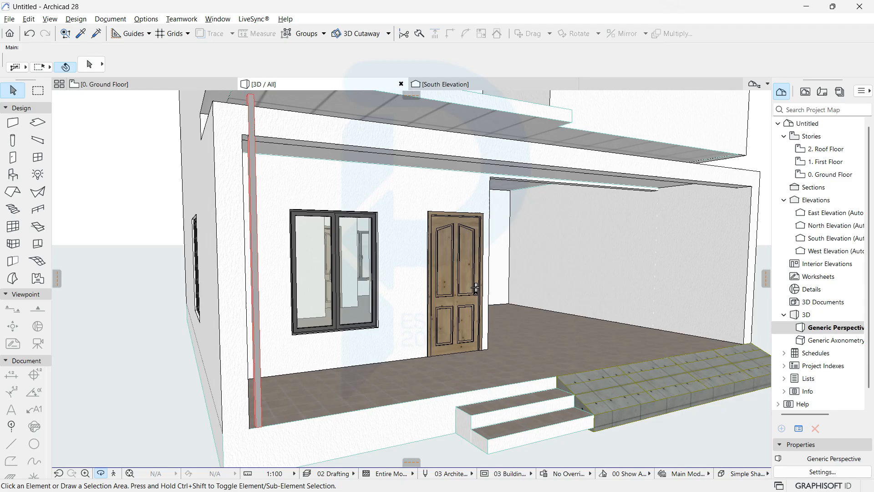
middle_click_drag(411, 277, 410, 256, "shift")
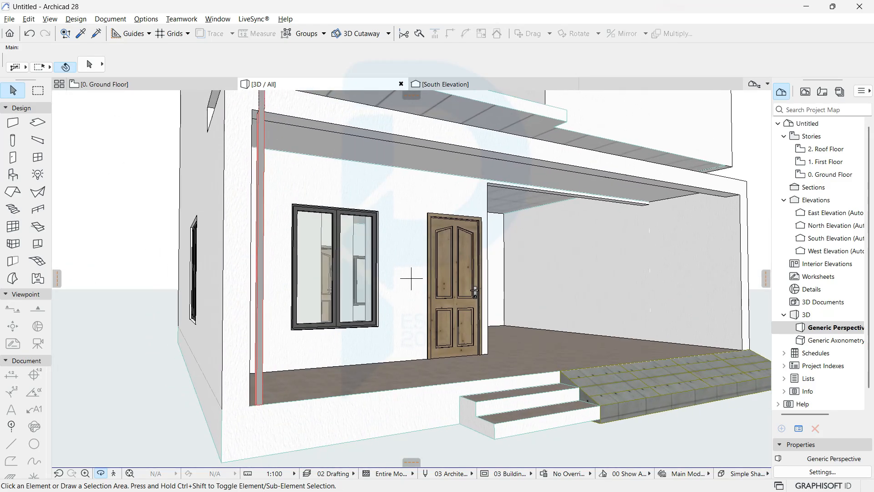
middle_click_drag(412, 278, 383, 291, "shift")
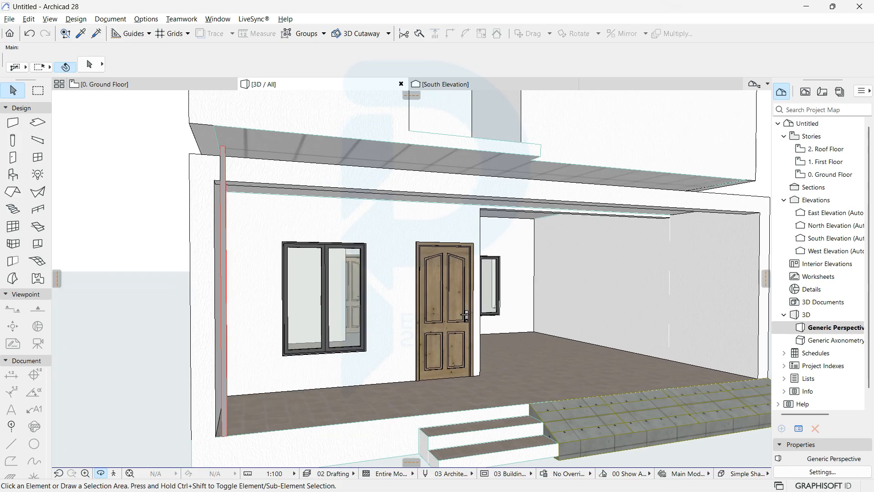
Step: Unlink the porch column's top from the first floor and set its height to 2600 mm
left_click(224, 292)
left_click(223, 292)
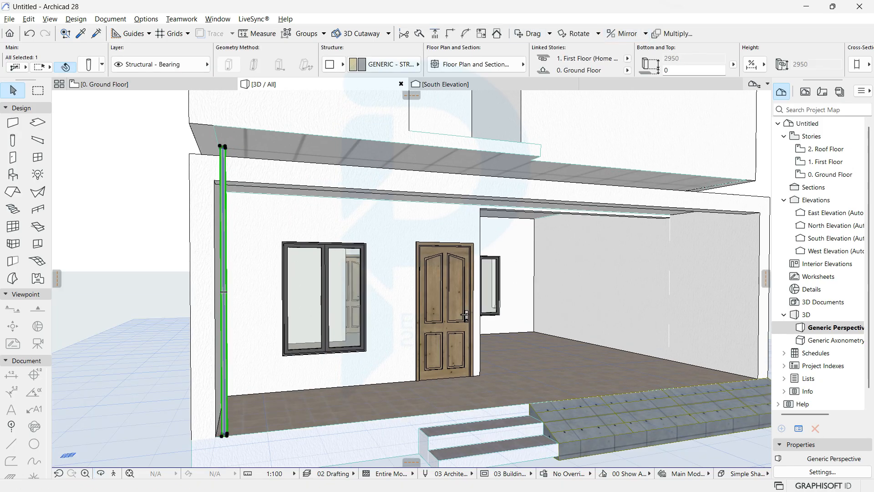
scroll(386, 64, "down", 3)
scroll(386, 64, "up", 3)
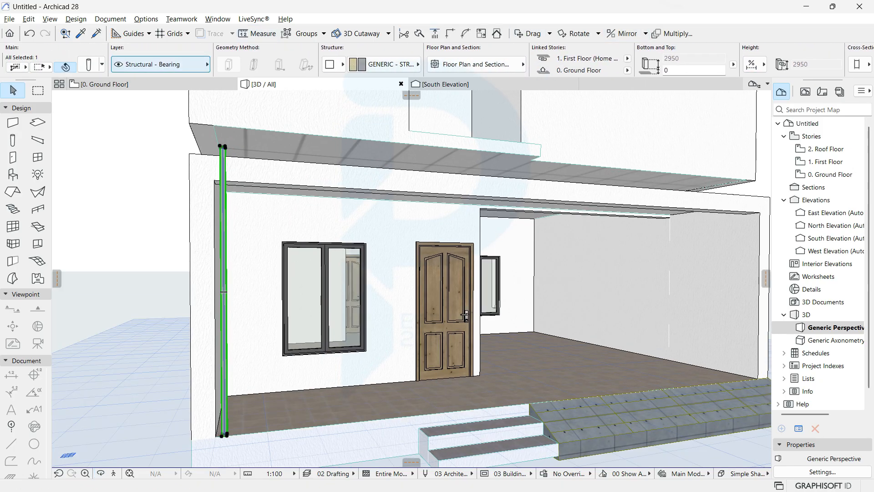
left_click(89, 63)
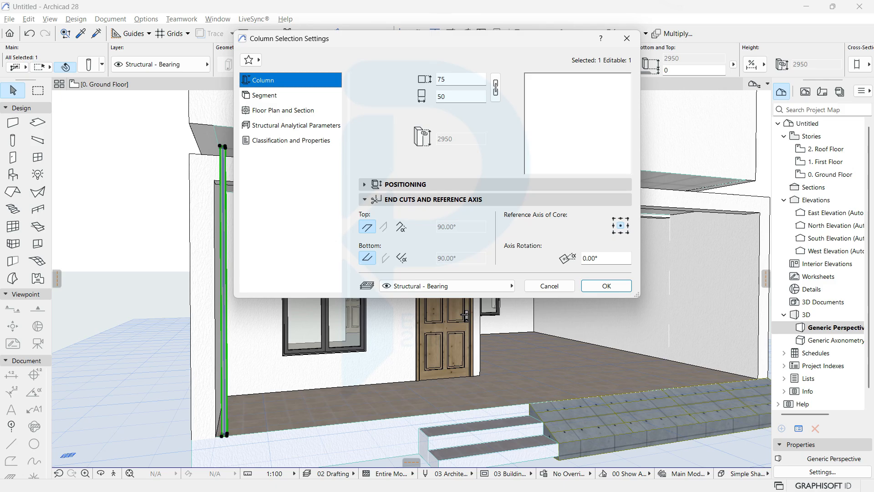
left_click(405, 184)
left_click(459, 234)
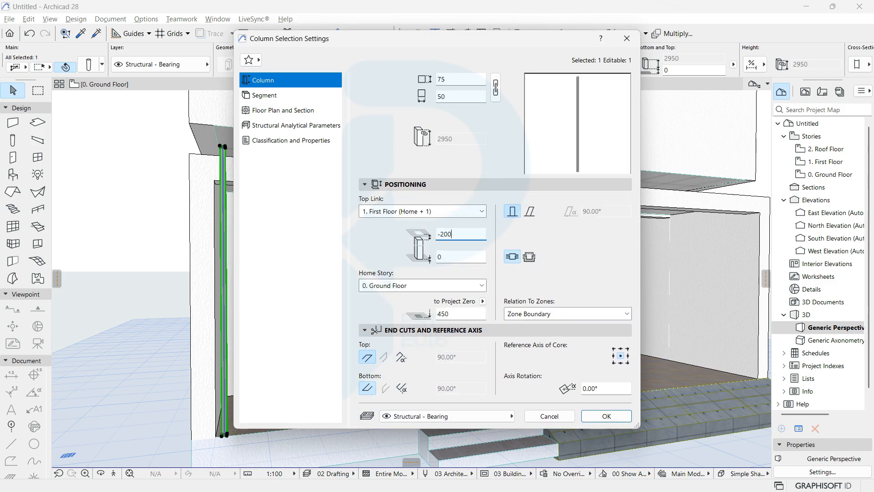
left_click(422, 211)
left_click(422, 255)
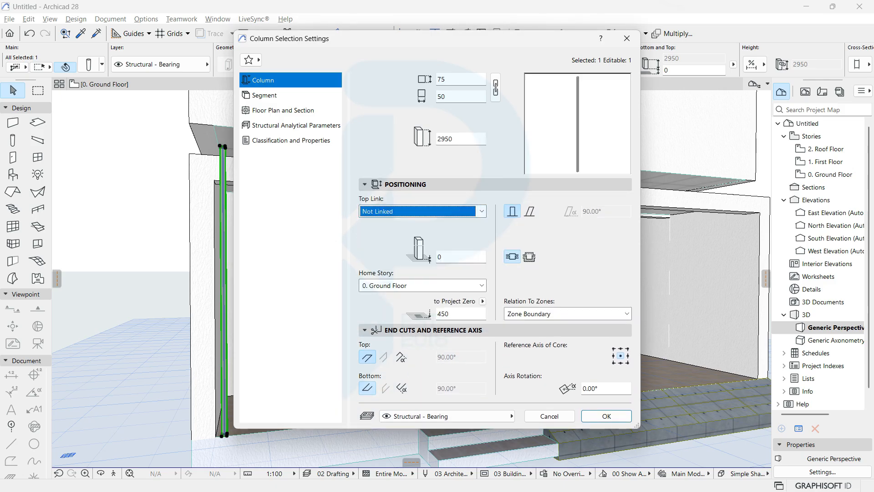
double_click(449, 257)
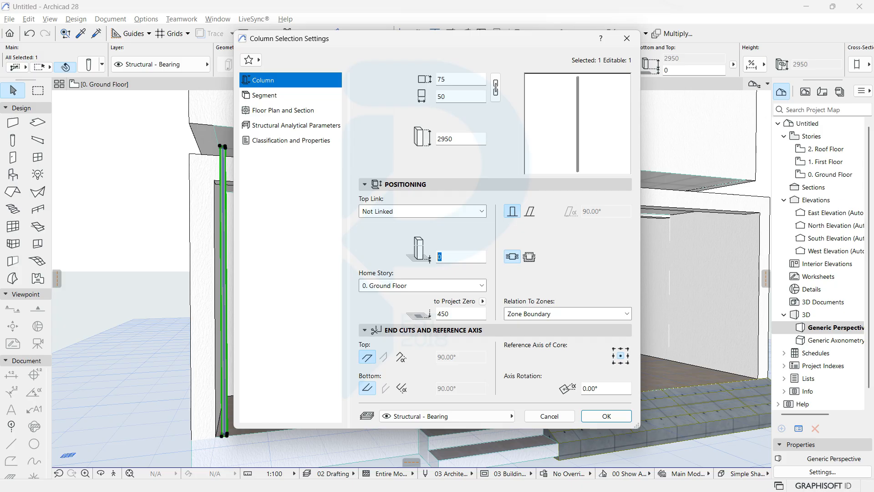
double_click(449, 139)
type("2600")
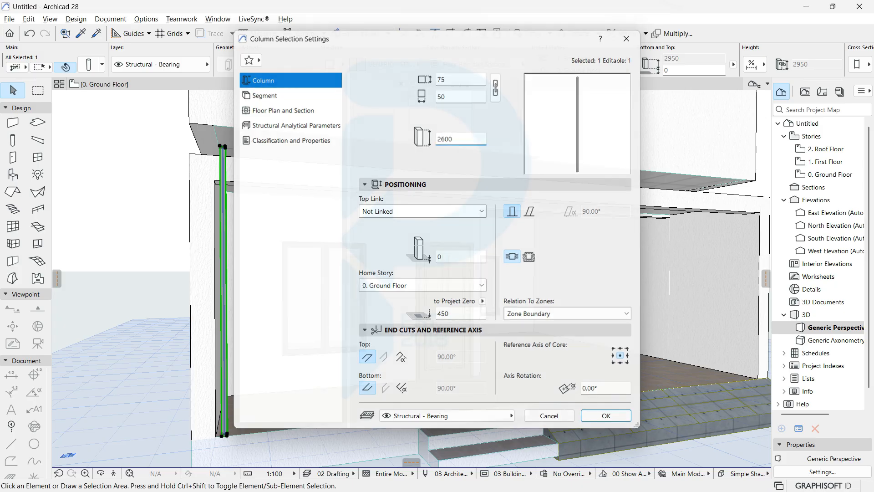
key("Return")
key("Escape")
scroll(268, 319, "up", 1)
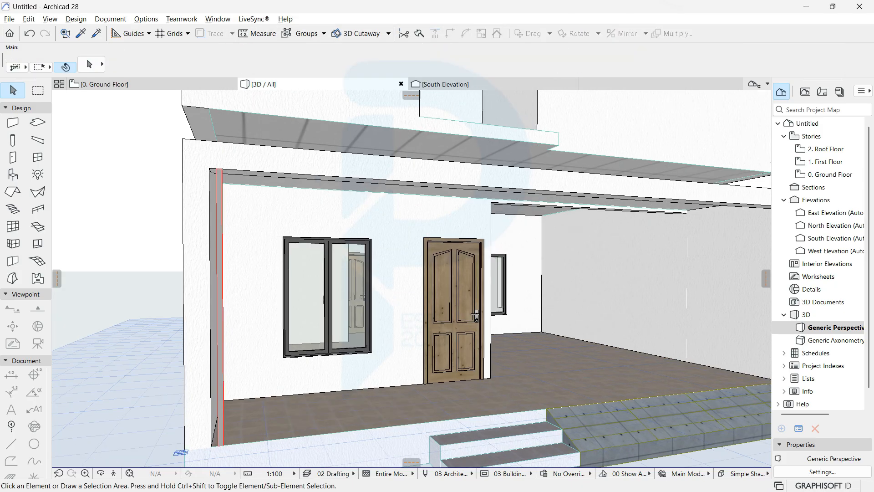
Step: Set the porch column's cross-section to 100 mm deep by 65 mm wide on the ground floor plan
middle_click_drag(475, 314, 496, 311, "shift")
middle_click_drag(412, 278, 411, 278, "shift")
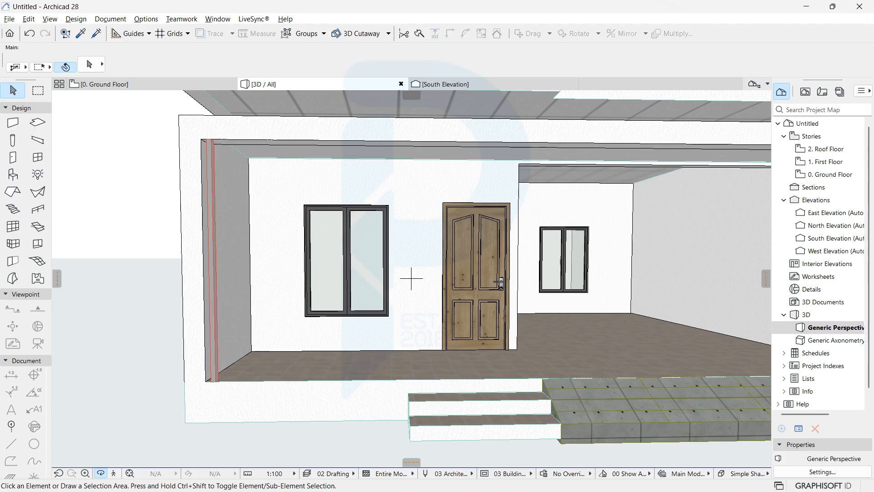
middle_click_drag(412, 279, 573, 278, "shift")
key("F2")
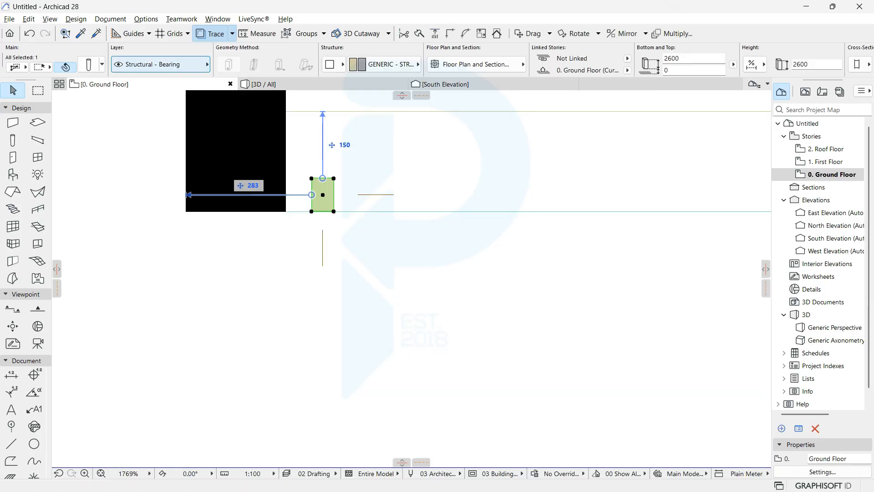
left_click(88, 65)
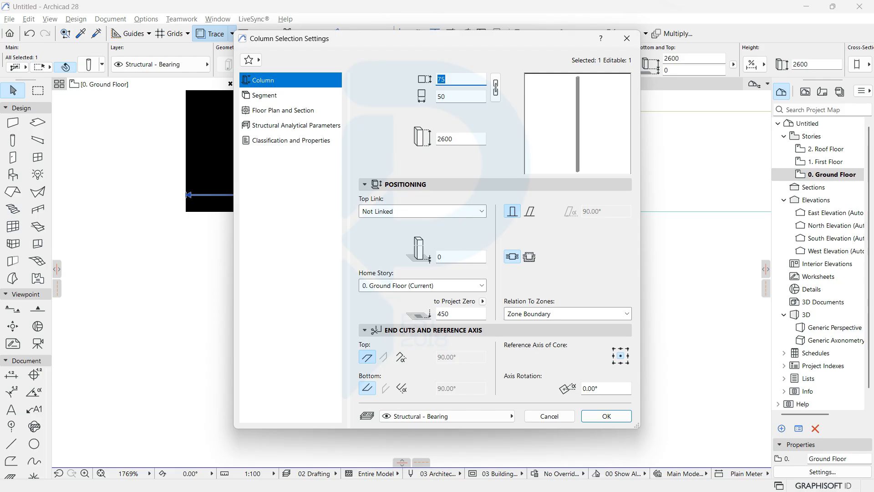
type("1000")
key("Tab")
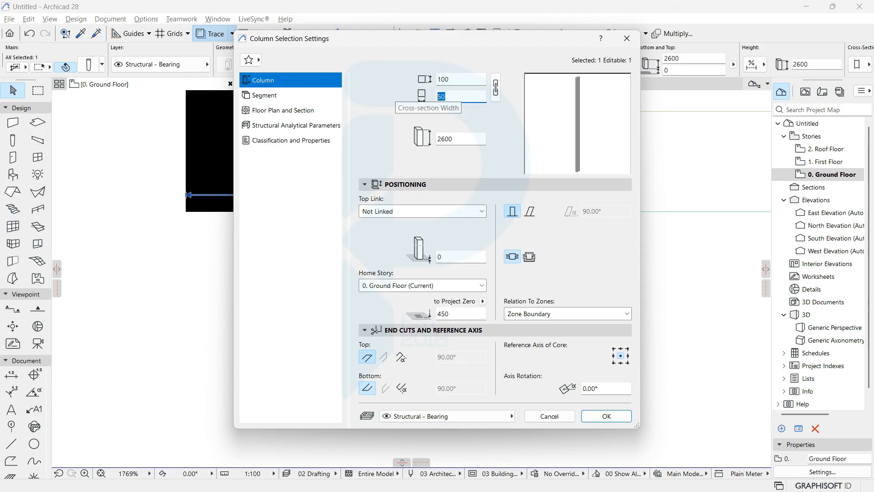
type("65")
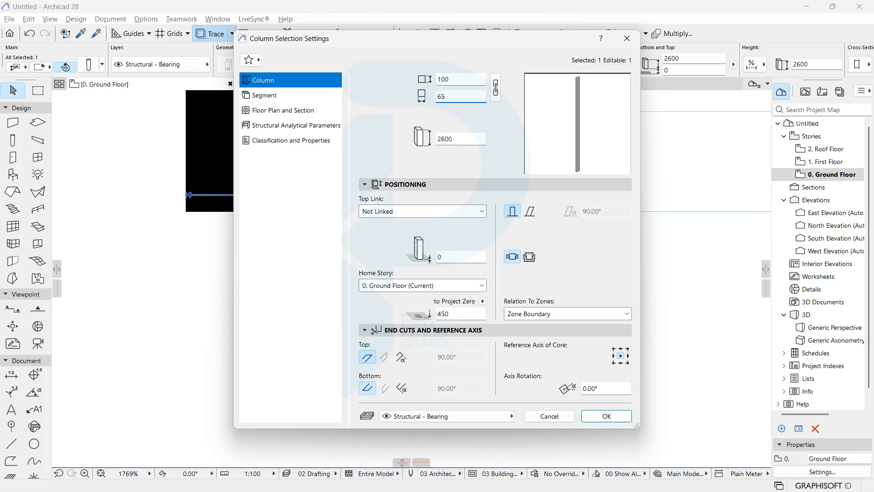
key("Return")
Step: Move the column so its outer front corner meets the inner front corner of the side wall
scroll(336, 204, "up", 5)
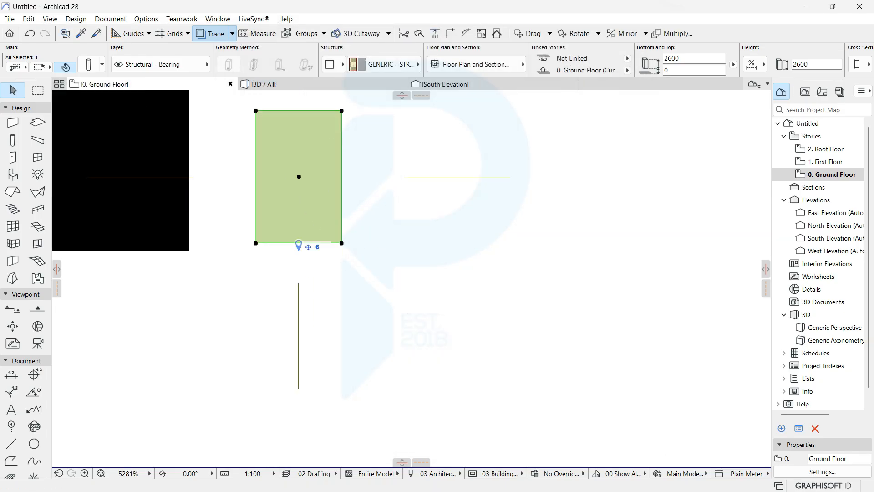
scroll(305, 248, "down", 4)
scroll(296, 237, "up", 2)
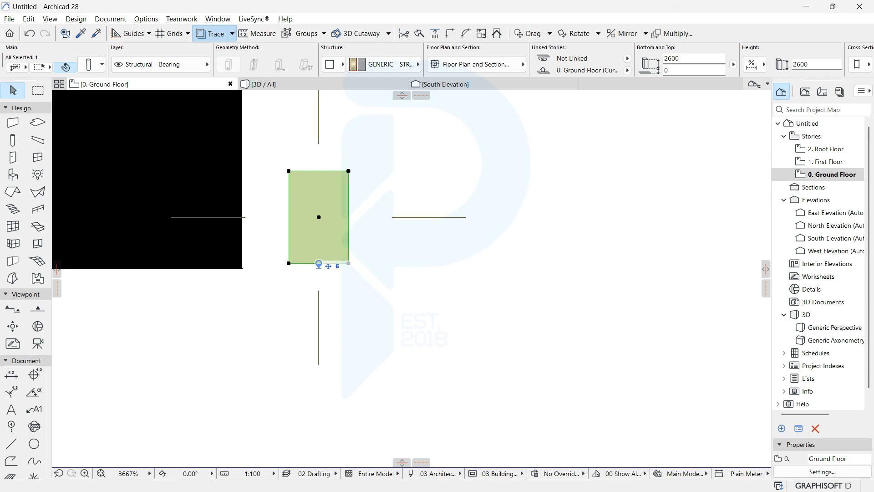
key("ctrl+z")
left_click_drag(288, 280, 243, 268)
Step: Shift the column along the slab's front edge by its own 65 mm width, away from the side wall
right_click(196, 307)
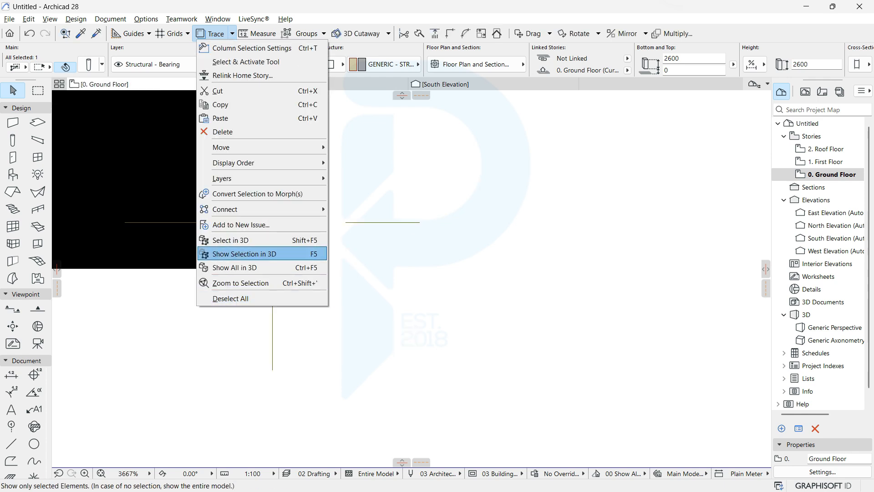
mouse_move(255, 147)
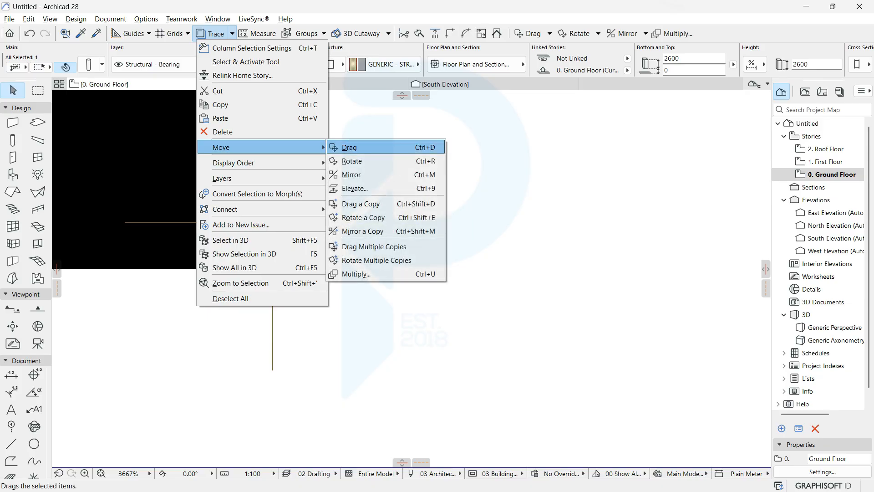
left_click(353, 147)
left_click(242, 269)
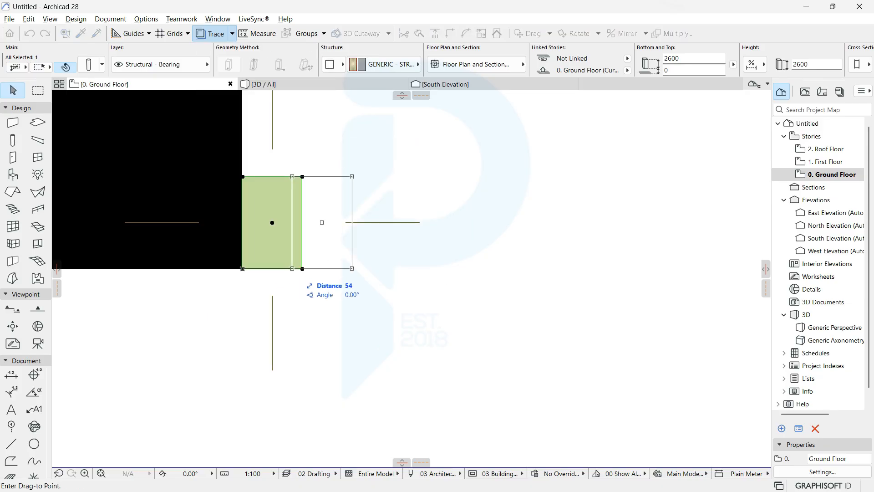
left_click(302, 268)
scroll(251, 315, "down", 5)
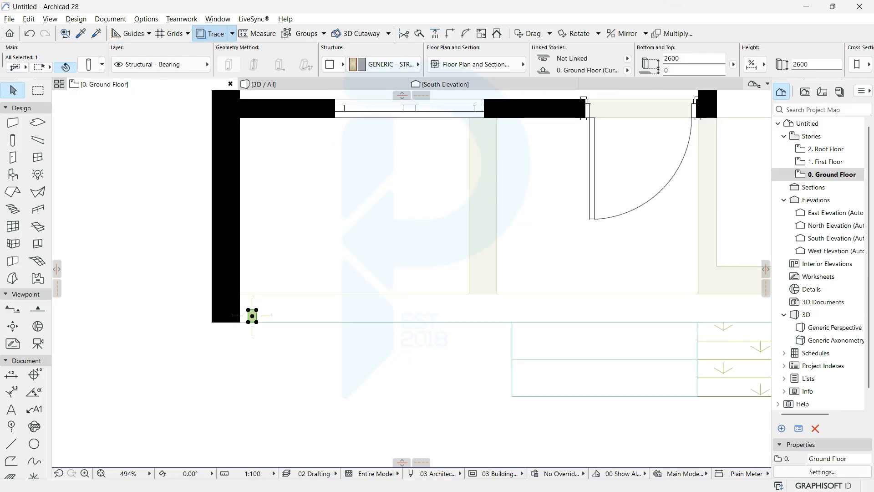
scroll(444, 377, "up", 3)
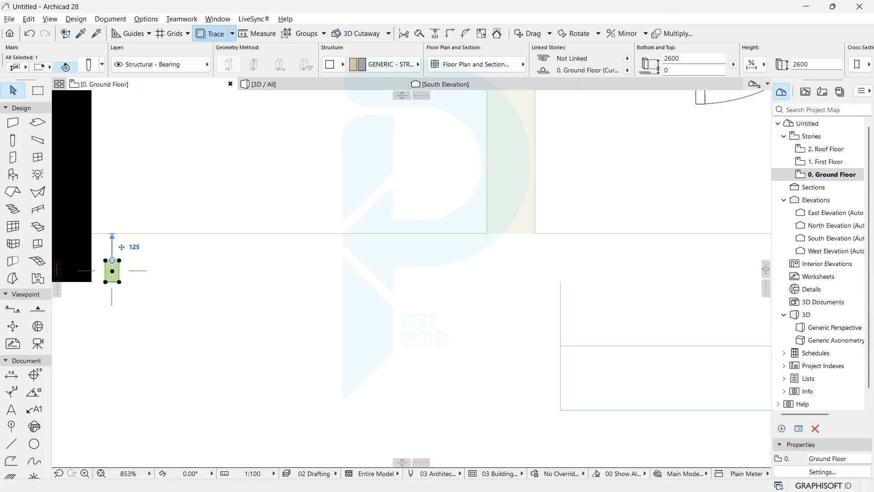
right_click(169, 67)
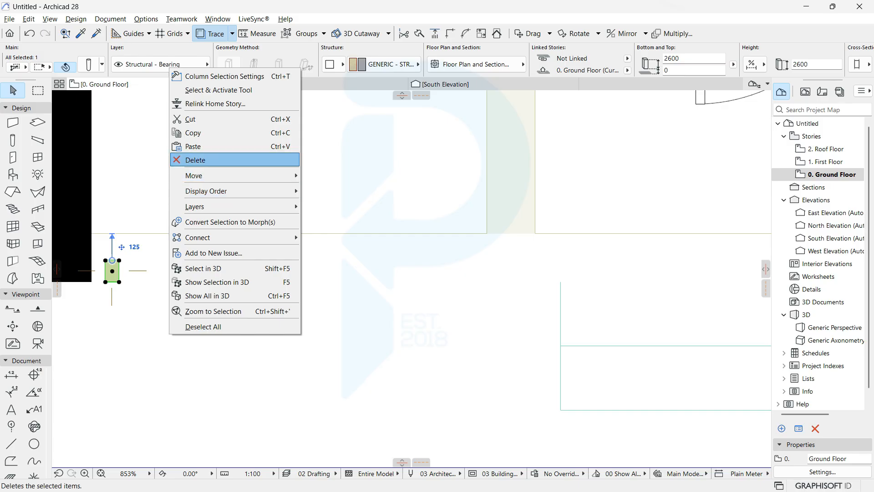
mouse_move(228, 175)
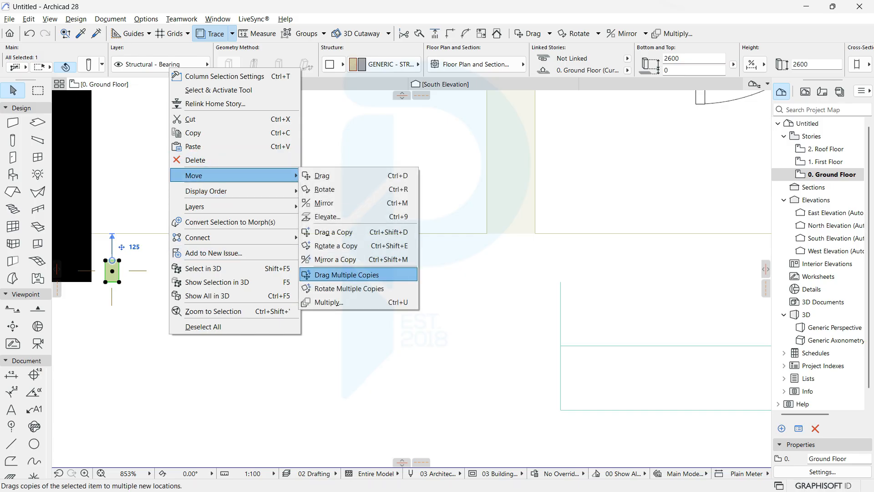
left_click(346, 275)
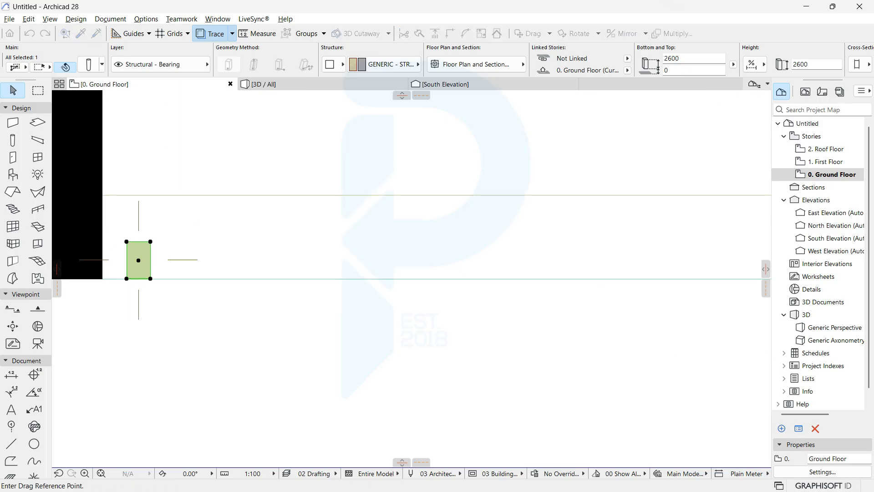
left_click(126, 278)
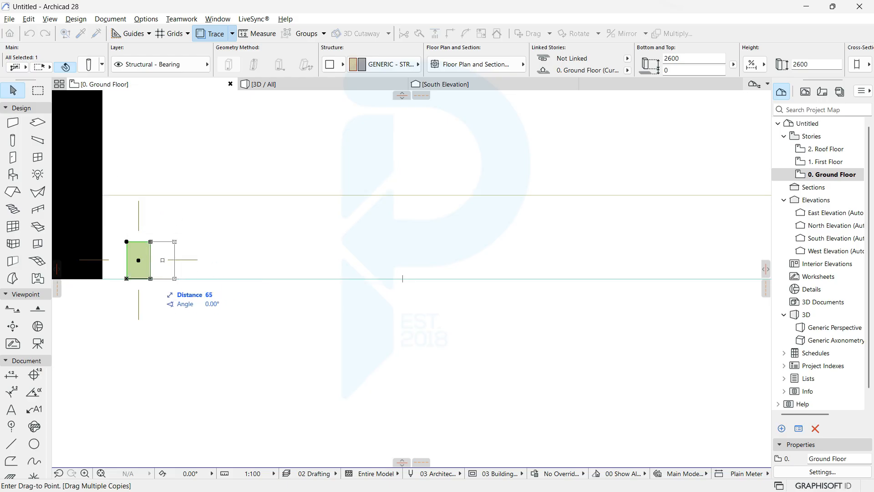
key("Escape")
Step: Set the porch column's cross-section width to 50 mm
left_click(88, 65)
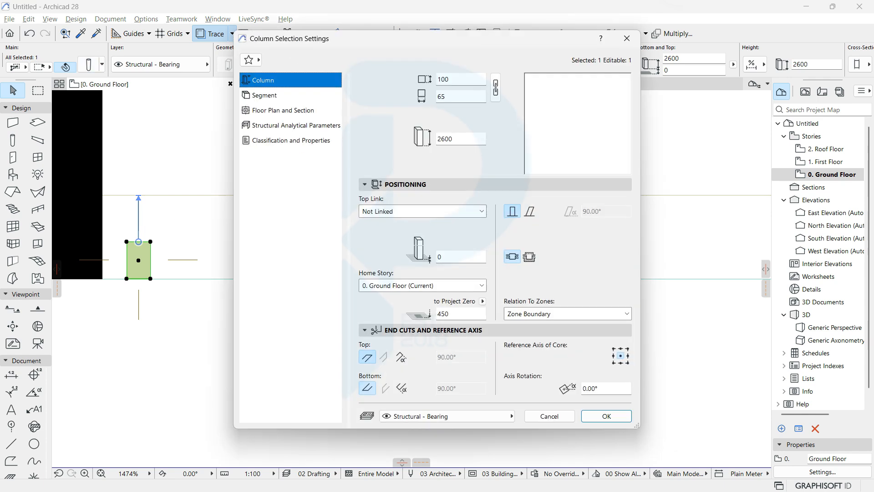
double_click(460, 97)
type("50")
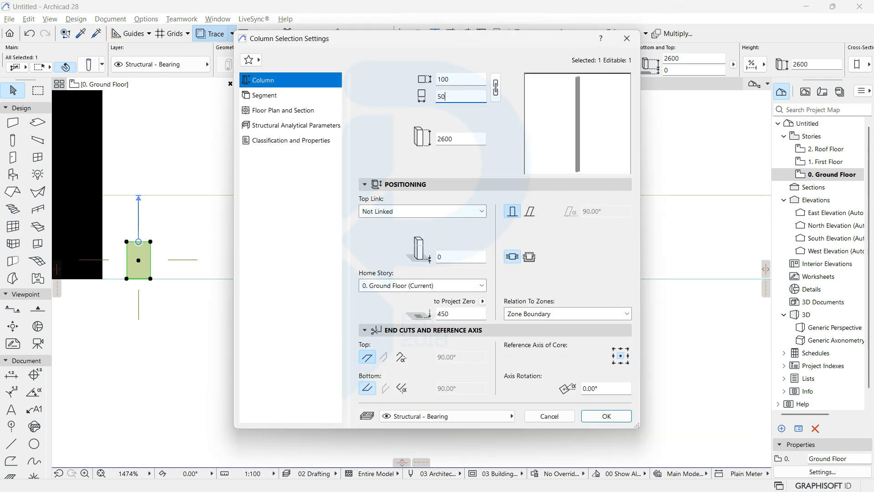
key("Return")
Step: Start dragging multiple copies of the column along the slab edge, placing copies 100 mm and 200 mm from the original
right_click(139, 241)
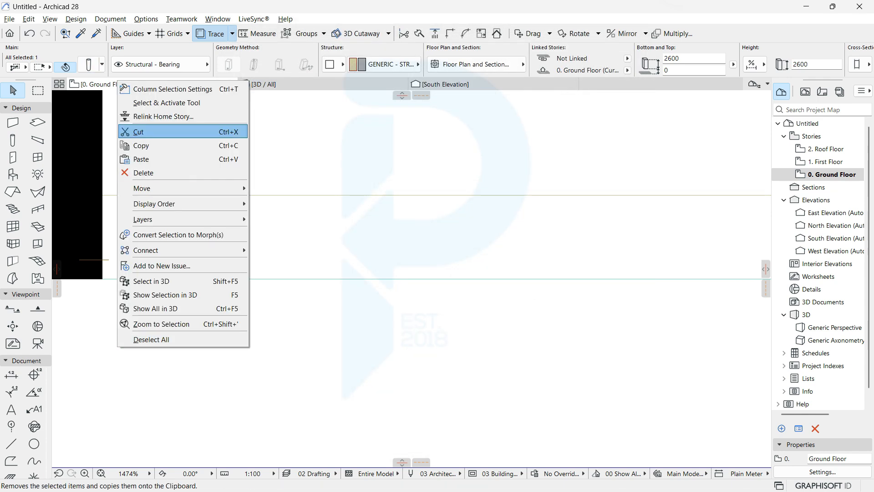
mouse_move(182, 188)
left_click(295, 288)
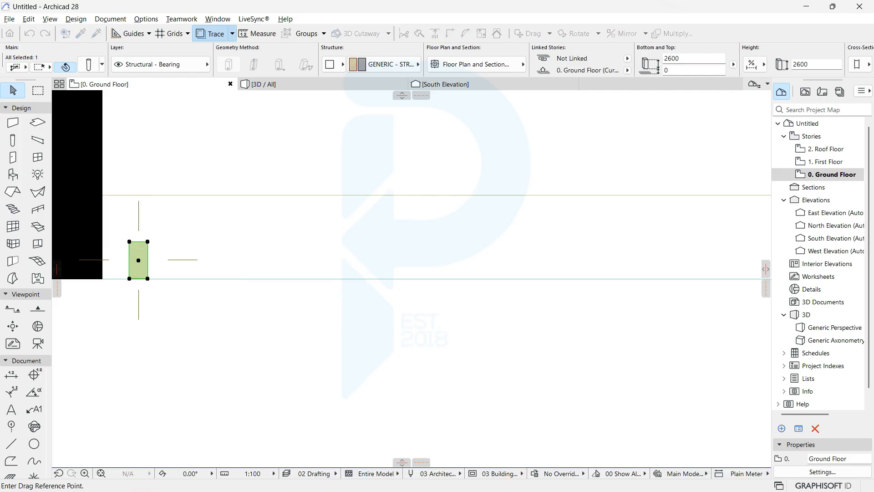
left_click(130, 278)
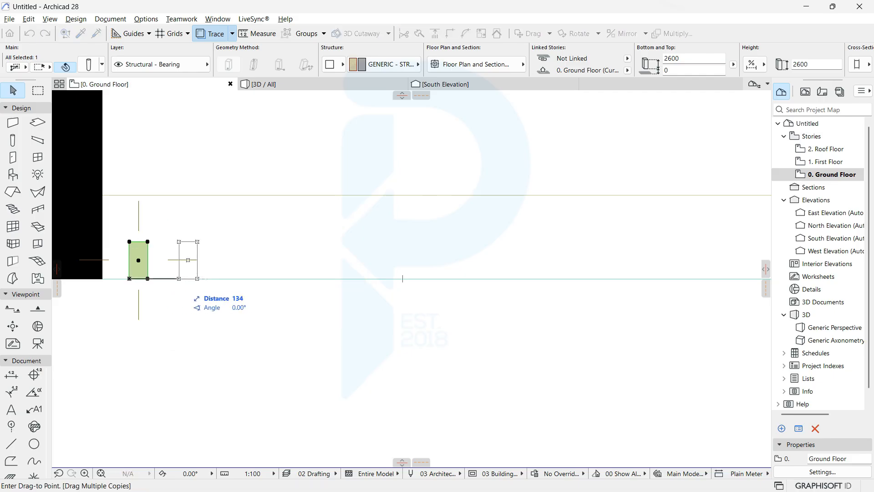
left_click(166, 278)
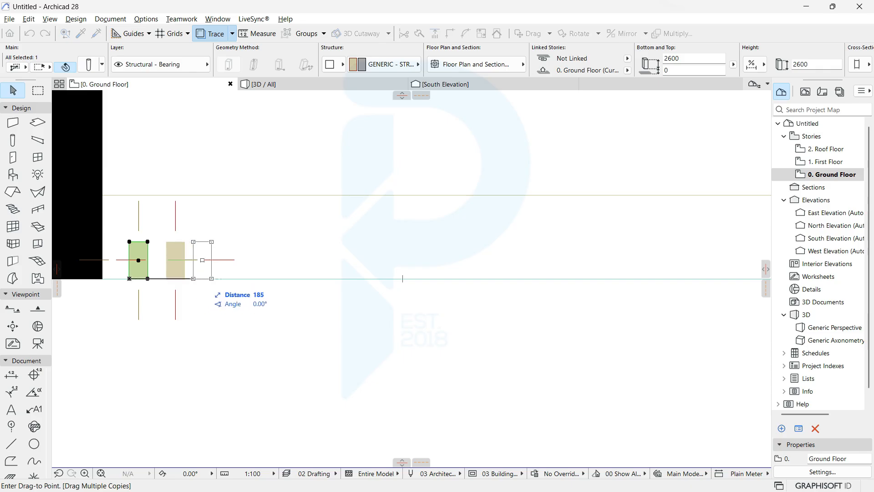
type("2600")
key("Return")
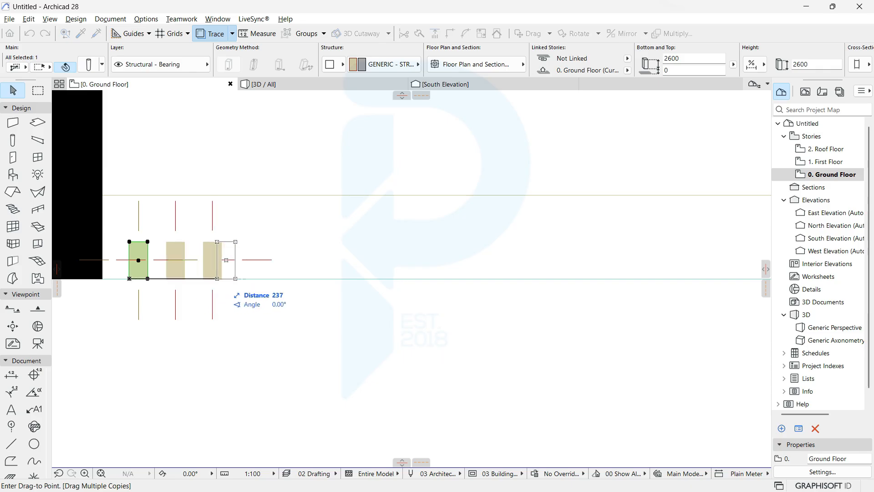
Step: Place further column copies along the slab edge at 300, 400, 500 and 600 mm from the original
type("3")
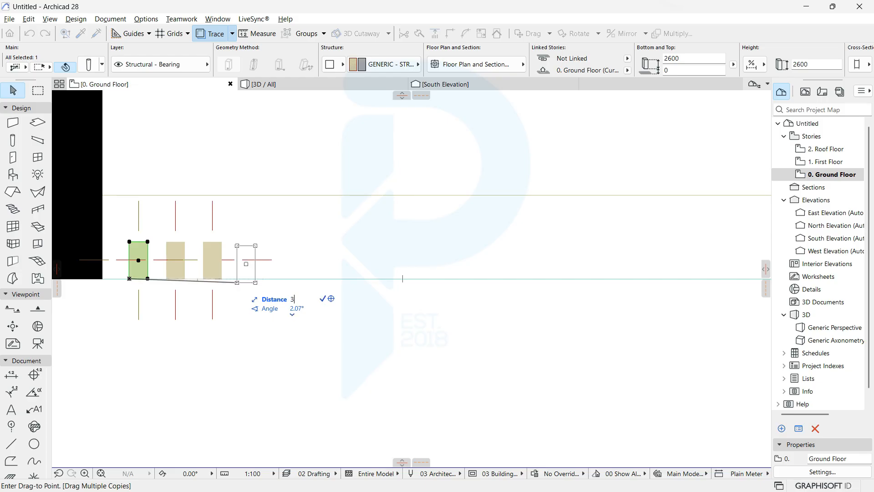
key("Escape")
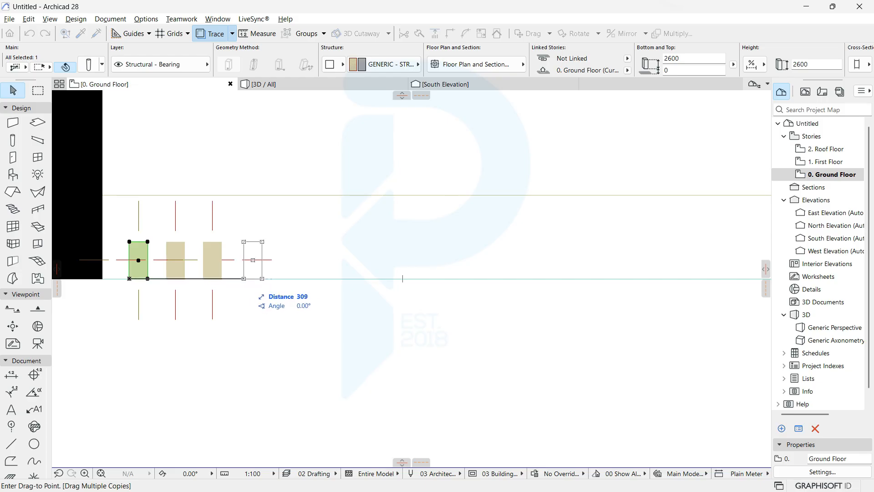
key("Return")
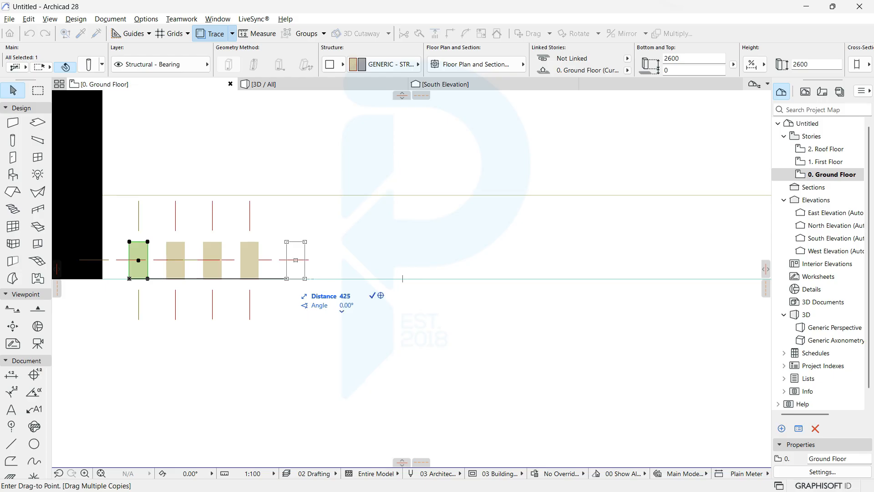
key("Return")
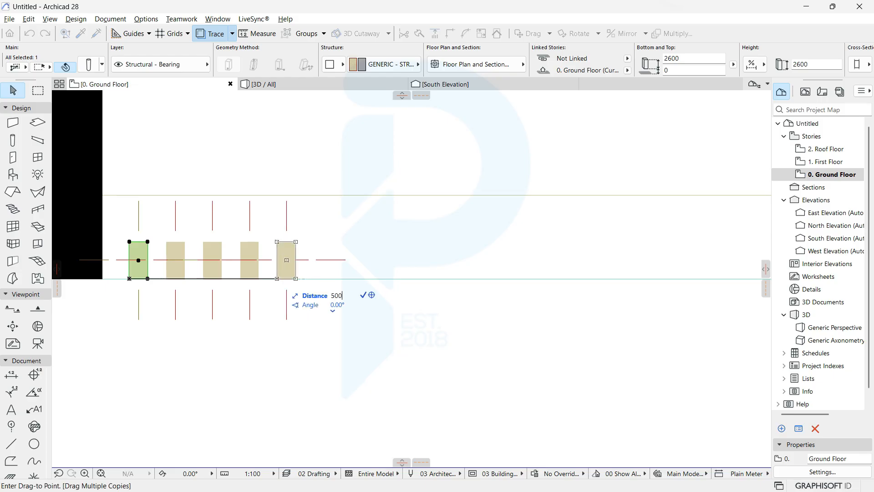
type("500")
key("Return")
key("Return")
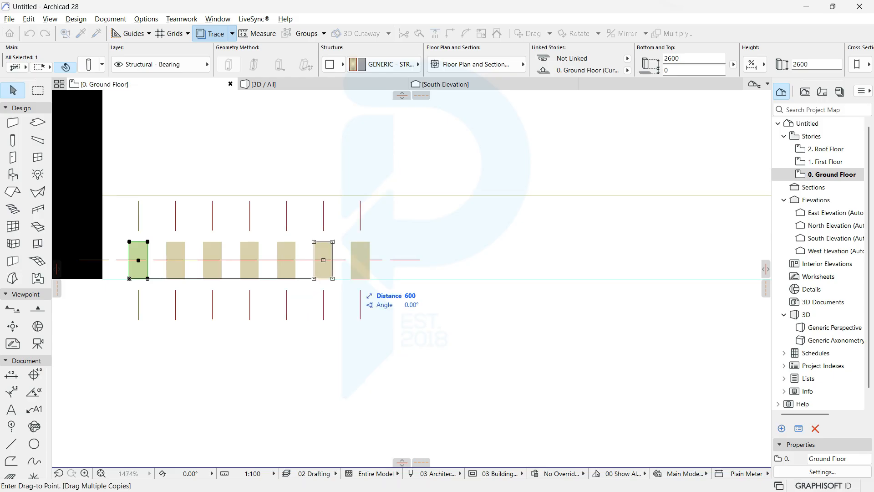
Step: Extend the row along the slab edge with column copies at 700, 800, 900 and 1000 mm from the original
scroll(355, 279, "down", 3)
middle_click_drag(355, 279, 264, 354)
scroll(263, 354, "down", 3)
scroll(271, 349, "up", 4)
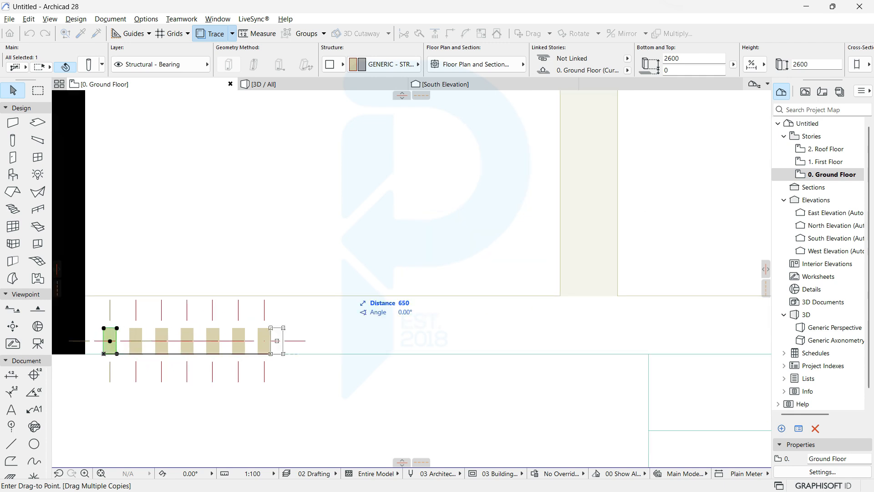
type("700")
key("Return")
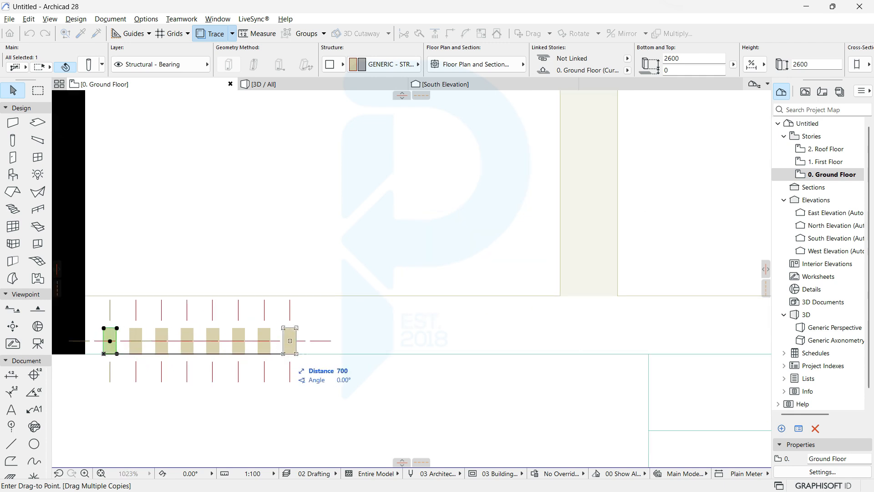
type("50")
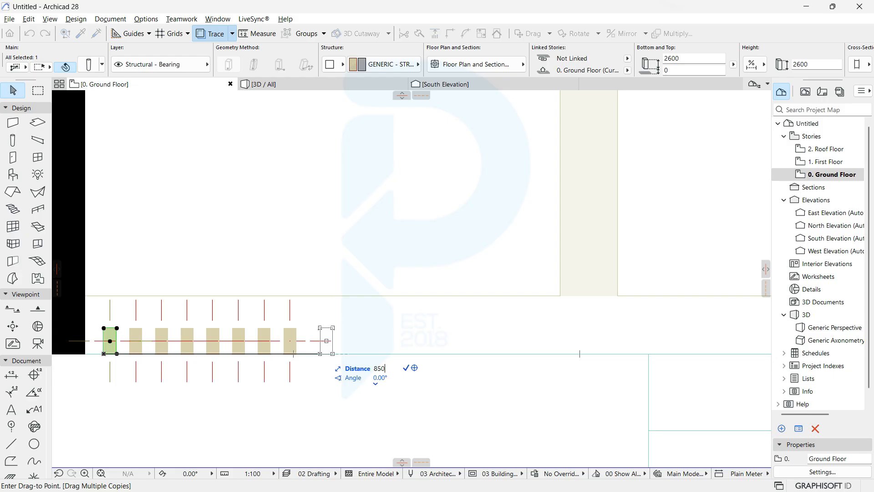
key("Return")
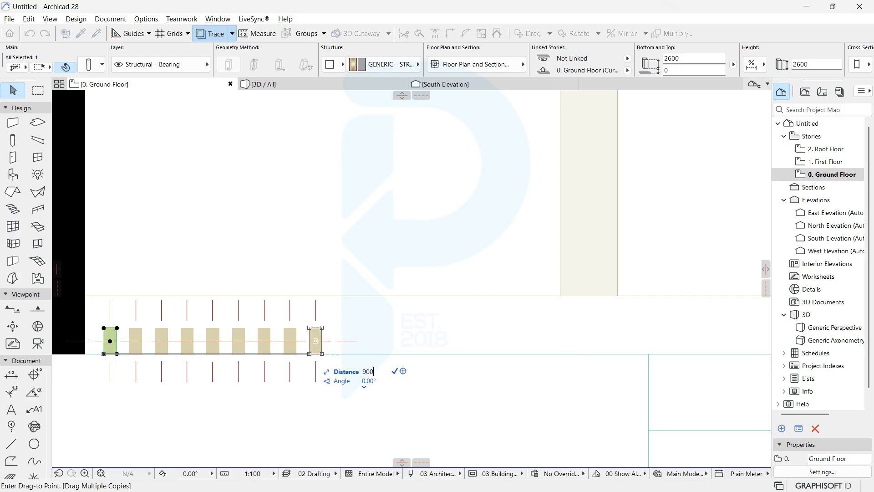
key("Return")
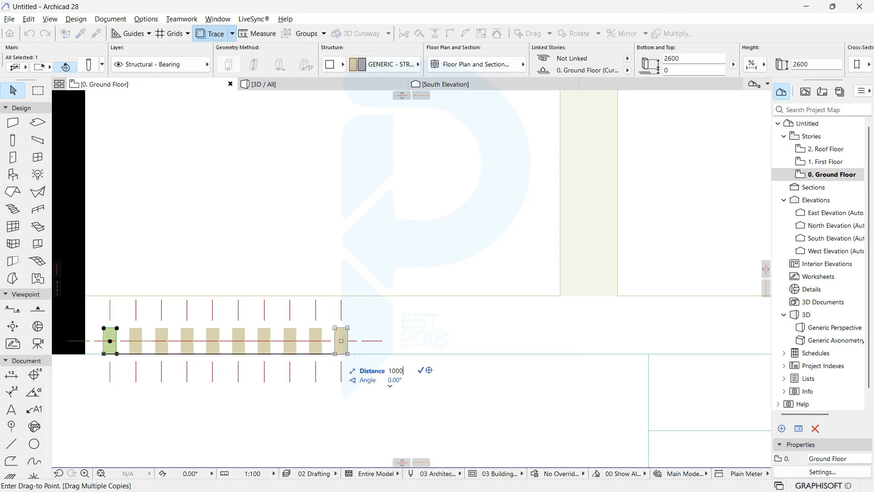
key("Return")
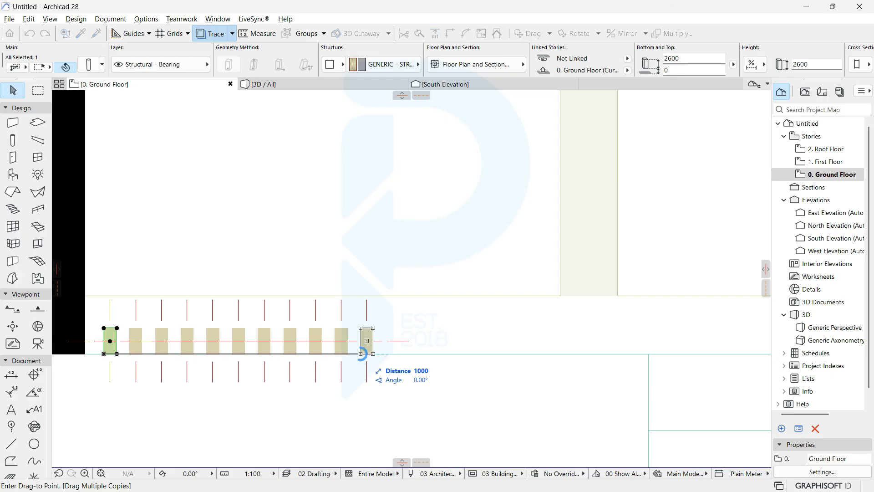
scroll(360, 353, "down", 5)
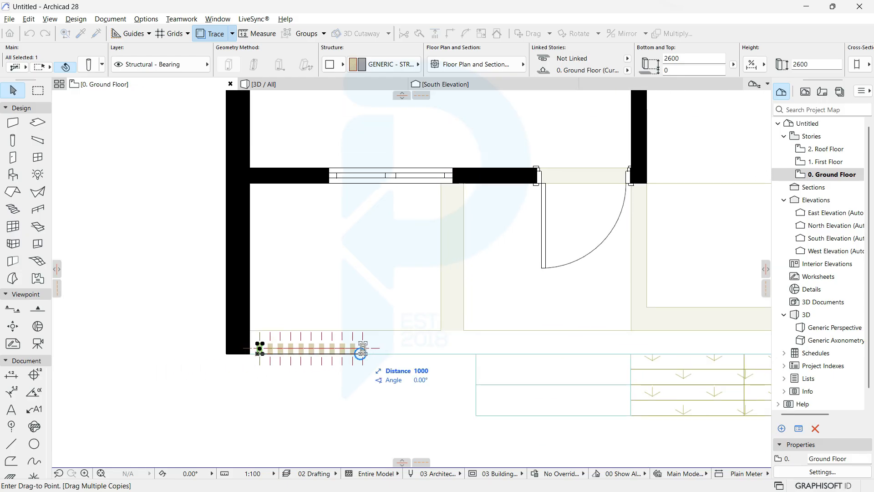
Step: Continue the porch column row along the slab edge with copies at 1100, 1200, 1300, 1400 and 1500 mm from the original
scroll(381, 349, "up", 5)
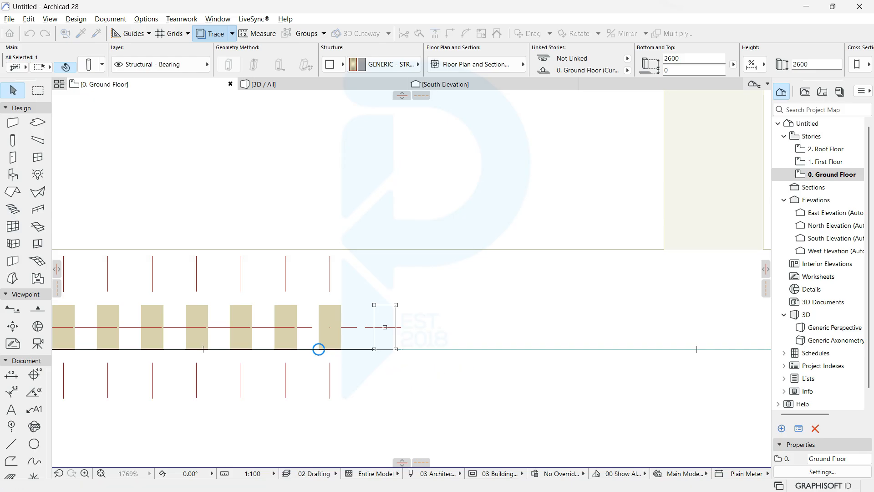
key("Return")
key("Return")
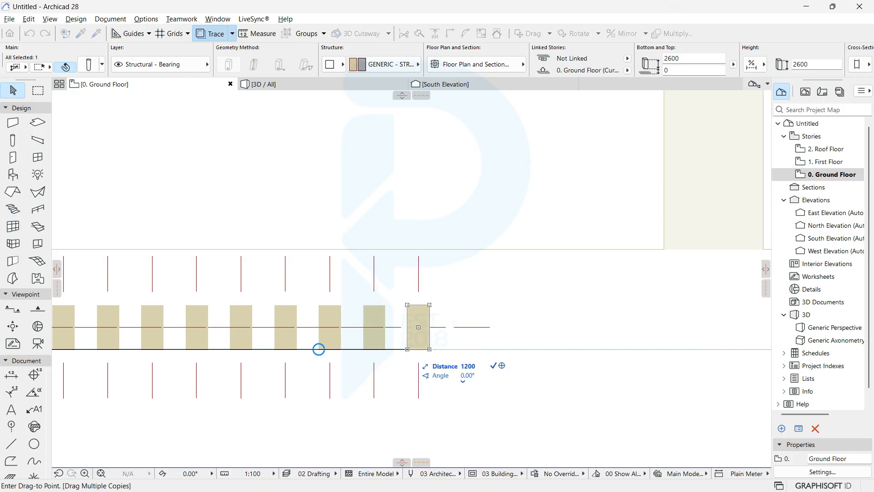
key("Return")
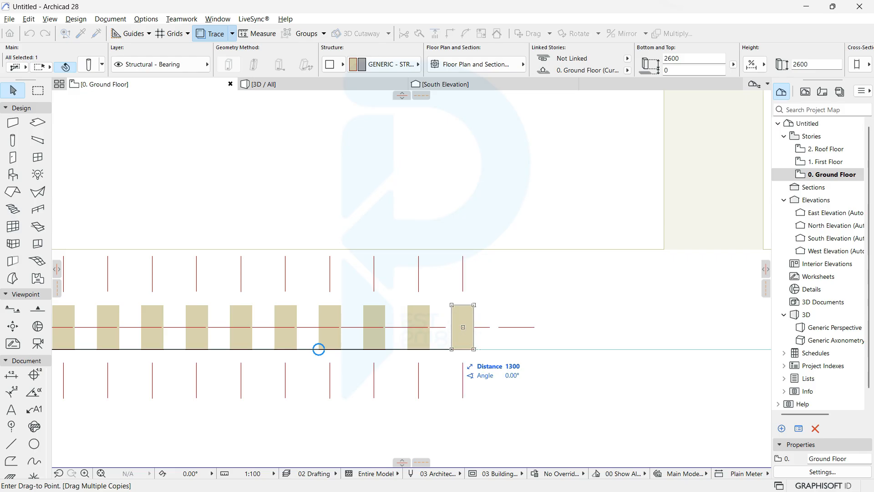
key("Return")
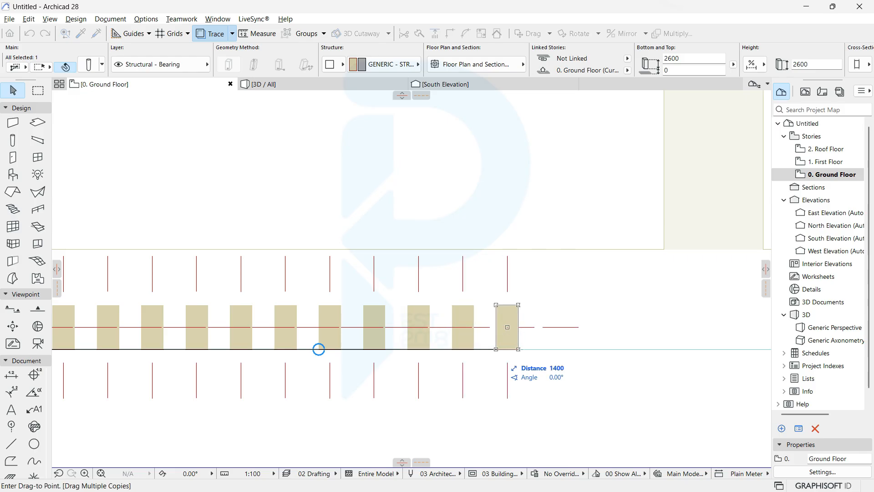
key("Return")
scroll(506, 352, "down", 2)
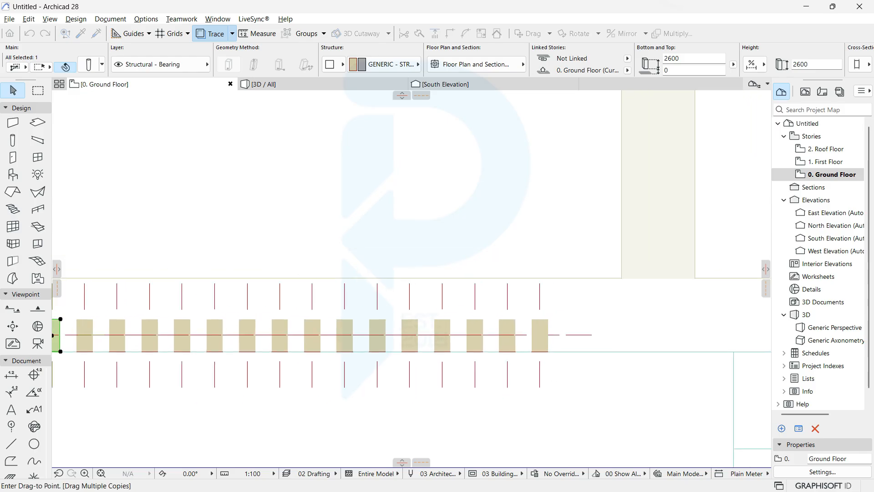
Step: Complete the column row with copies at 1600, 1700 and 1800 mm from the original and end the multiple-copy command
middle_click_drag(542, 346, 401, 376)
scroll(401, 375, "up", 4)
scroll(423, 386, "down", 7)
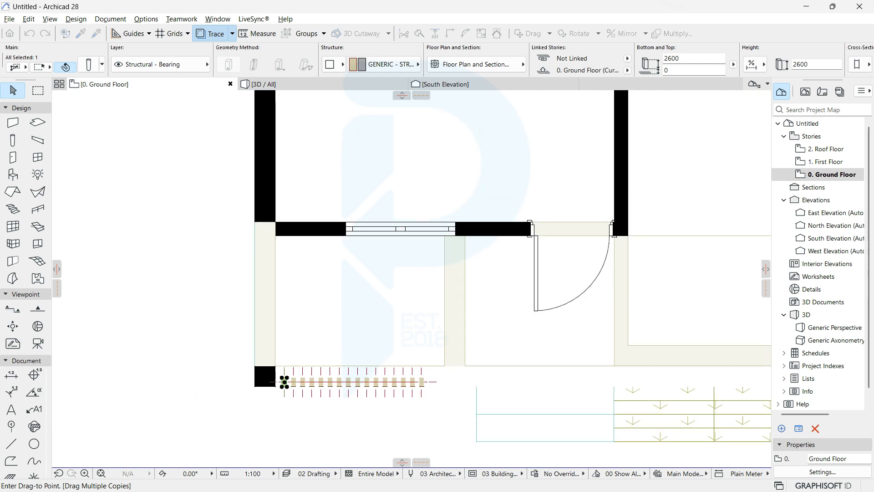
scroll(424, 385, "up", 5)
scroll(430, 388, "up", 1)
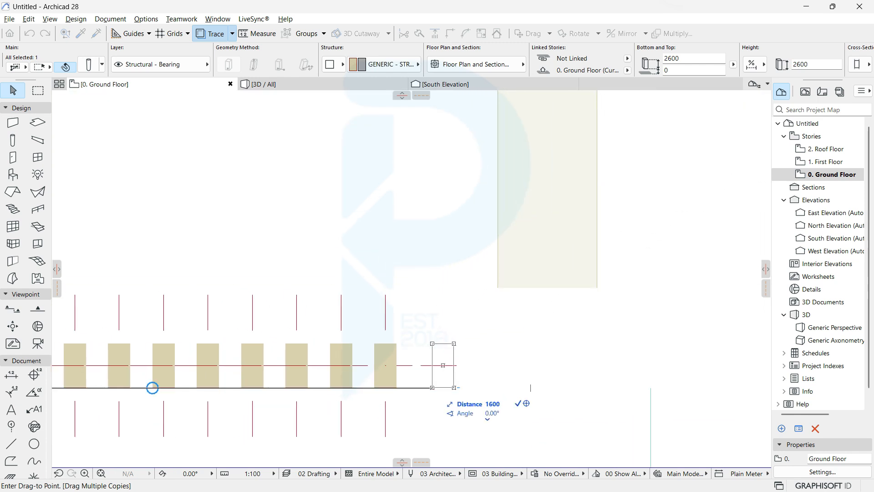
left_click(430, 365)
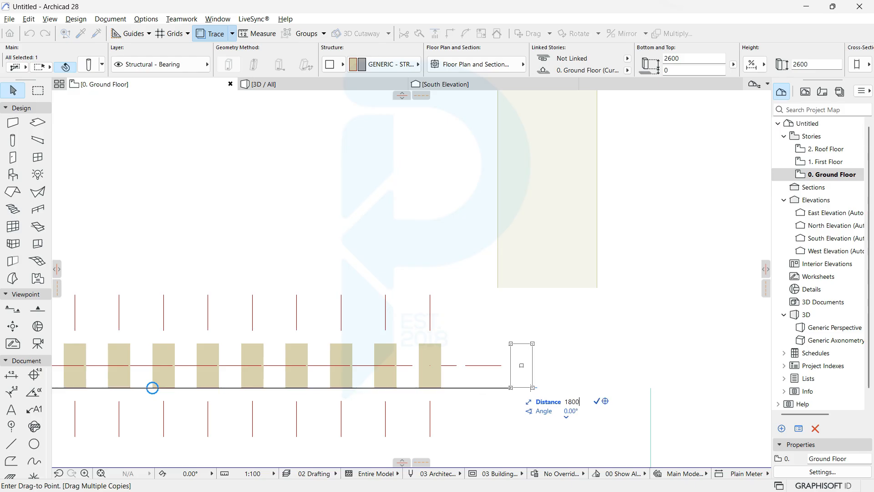
key("Return")
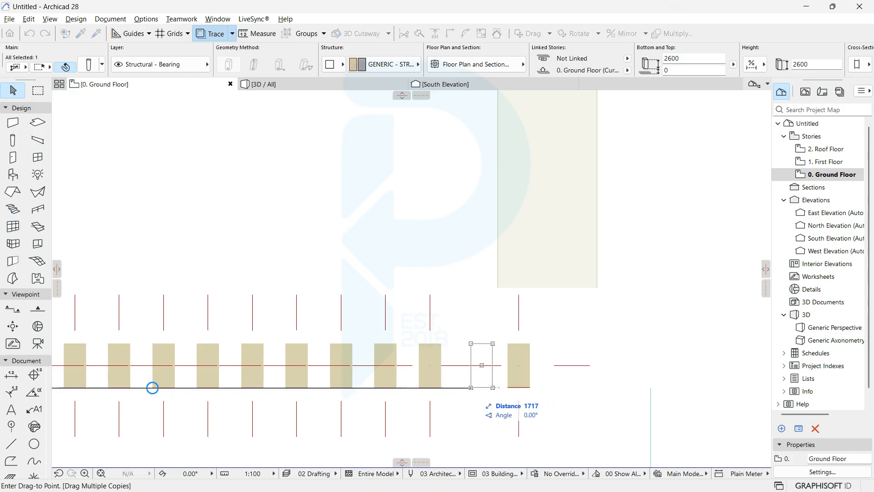
type("1700")
key("Return")
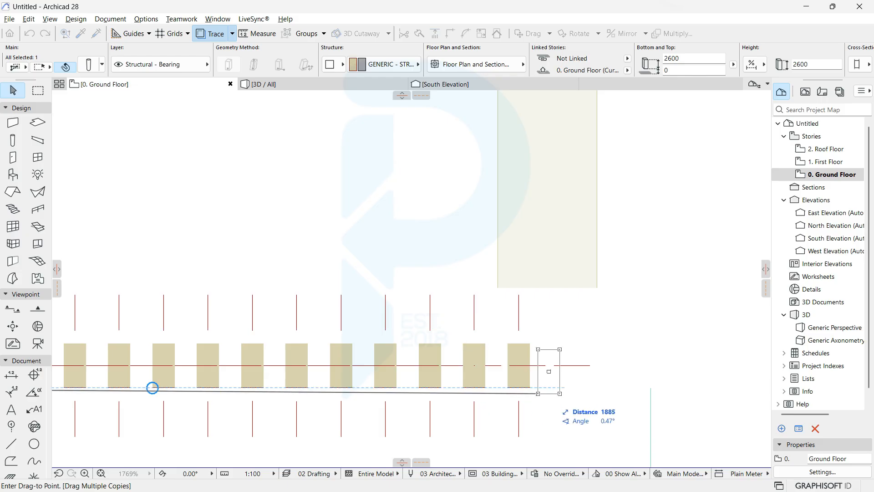
scroll(403, 386, "down", 5)
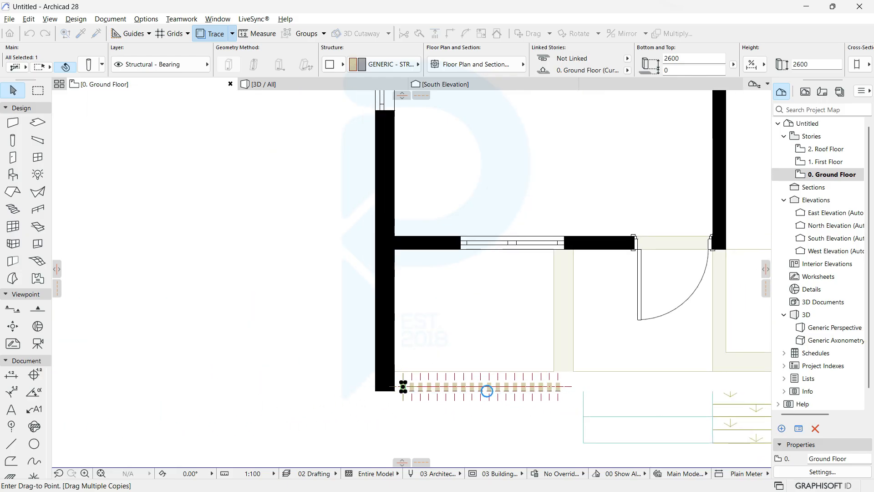
scroll(403, 387, "up", 6)
scroll(594, 345, "down", 8)
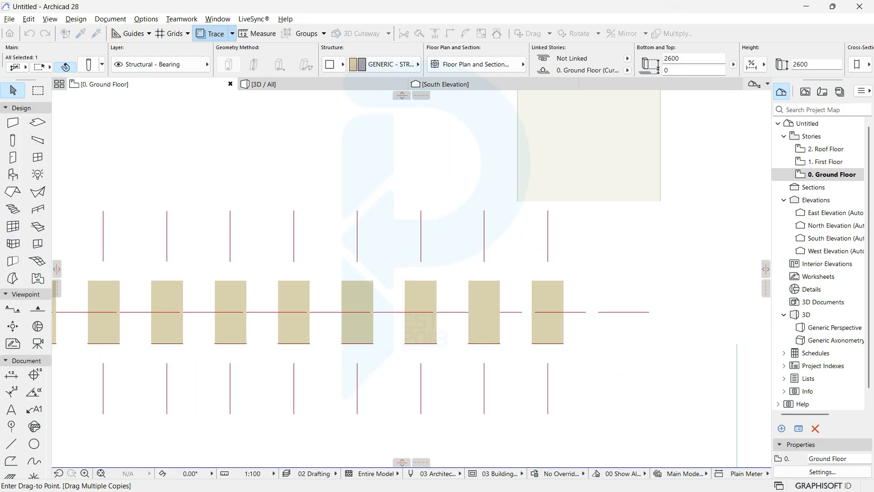
middle_click_drag(594, 345, 191, 382)
scroll(307, 346, "down", 4)
scroll(231, 371, "up", 5)
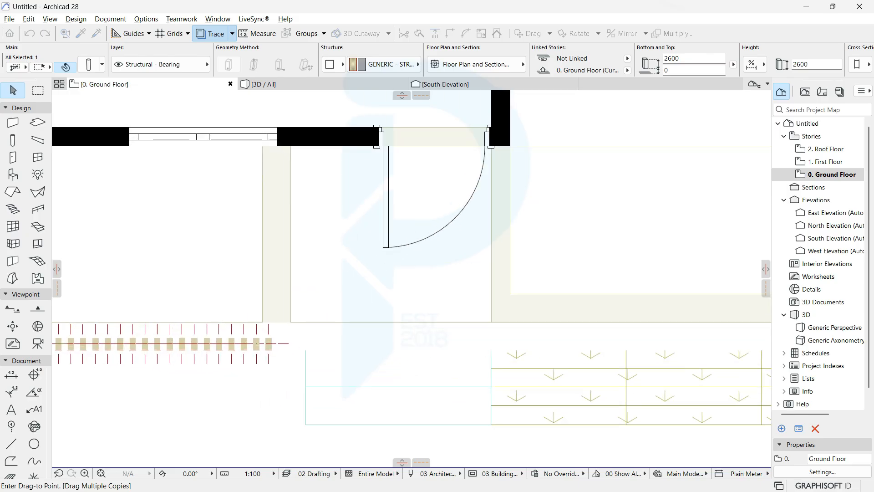
key("Escape")
key("Escape")
Step: Inspect the row of slim porch columns in the 3D perspective from the front and from above
key("F3")
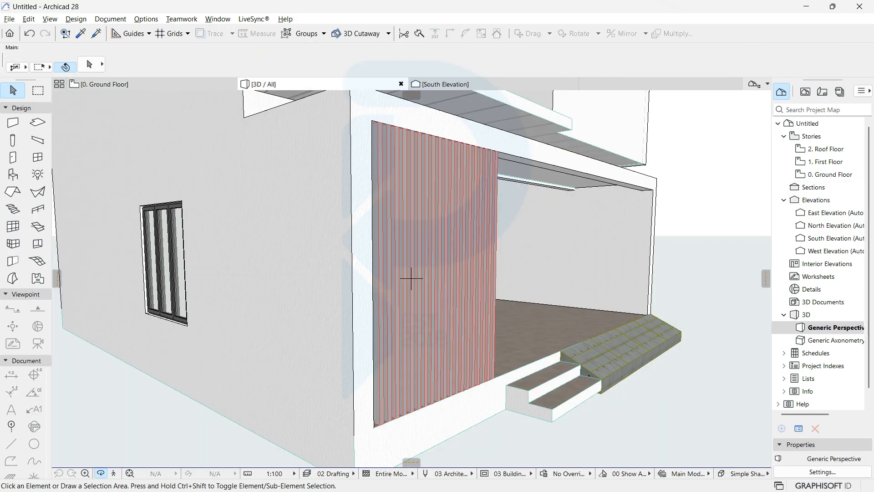
mouse_move(411, 278)
middle_mouse_down("shift")
mouse_move(570, 302)
mouse_move(421, 300)
middle_mouse_up("shift")
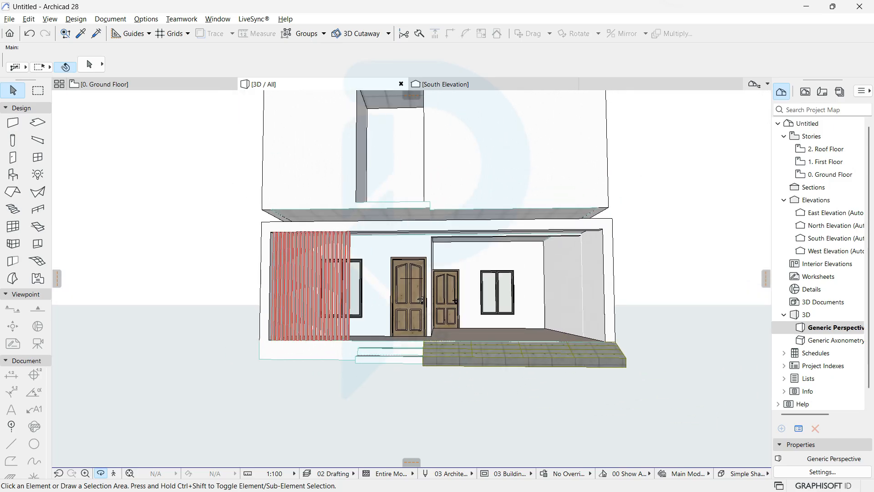
middle_click_drag(421, 299, 451, 319, "shift")
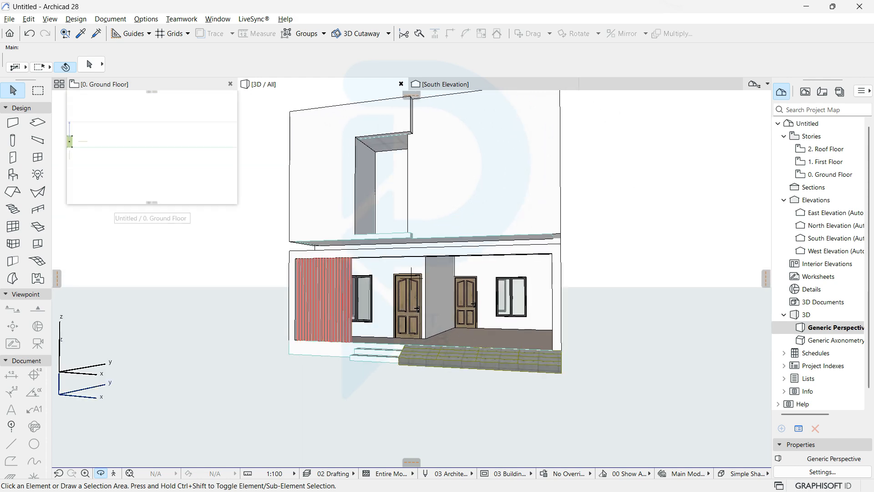
middle_click_drag(412, 277, 414, 276, "shift")
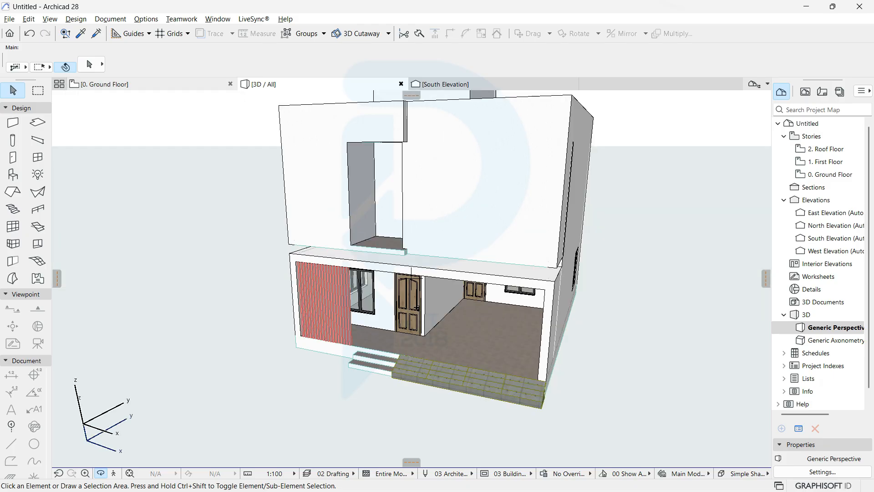
Step: Return to the floor plan and switch it from the ground floor to the First Floor story
left_click(137, 84)
scroll(453, 237, "down", 1)
middle_click_drag(453, 237, 387, 297)
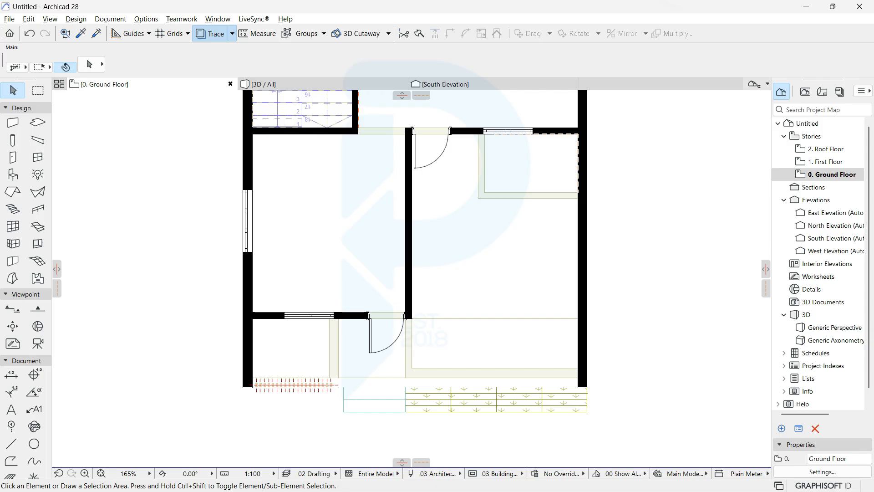
right_click(102, 84)
left_click(130, 181)
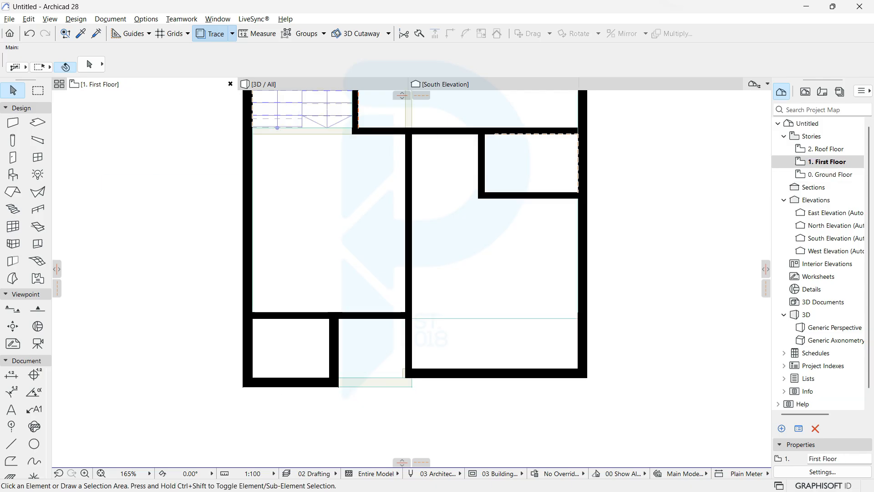
scroll(494, 380, "up", 4)
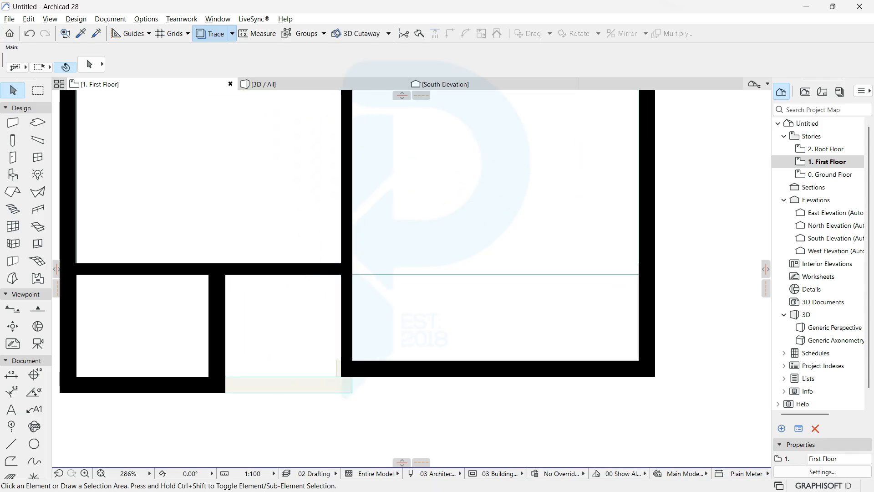
scroll(529, 354, "up", 1)
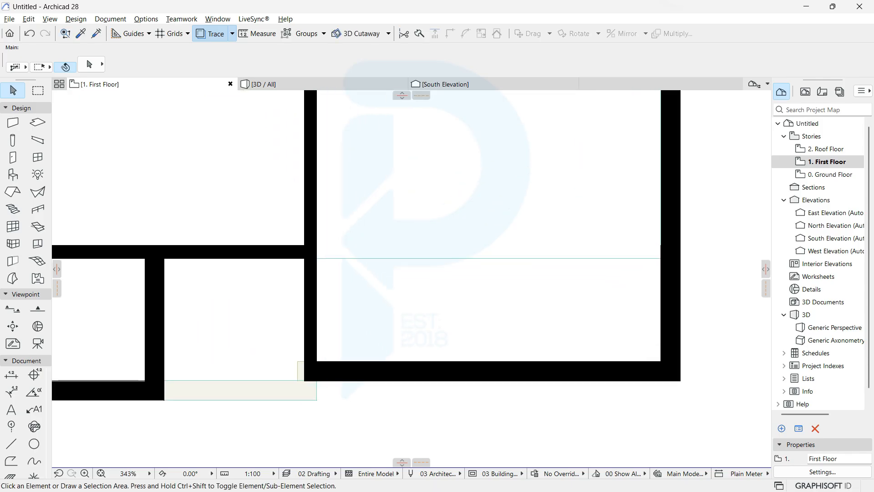
scroll(333, 298, "down", 5)
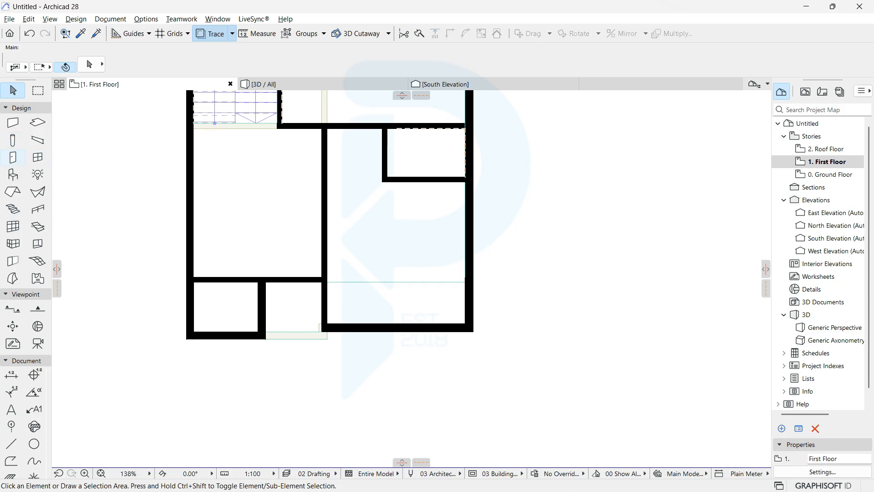
Step: Choose Horizontal Multi-Sash Window as the default window type and set its height to 1600 mm
double_click(37, 157)
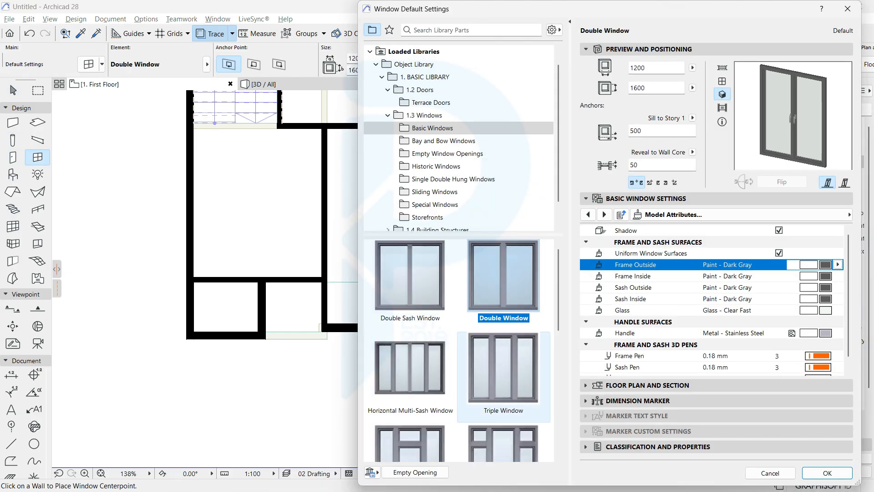
left_click(504, 368)
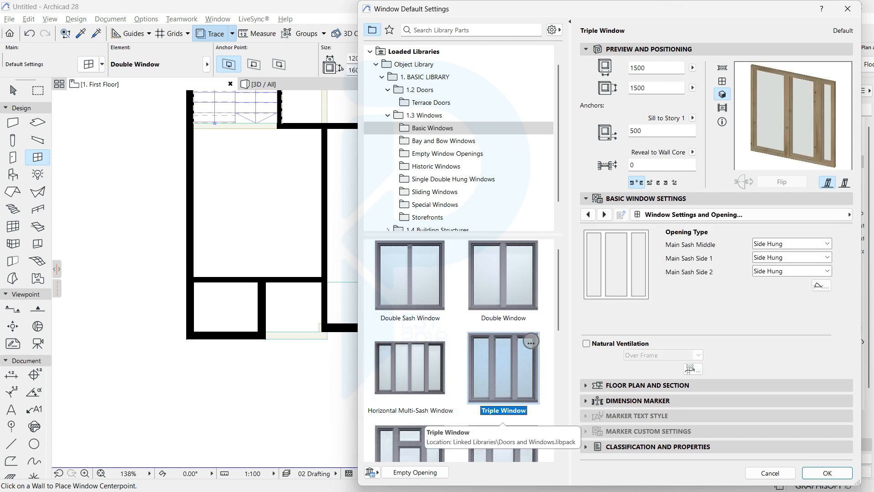
scroll(503, 346, "down", 3)
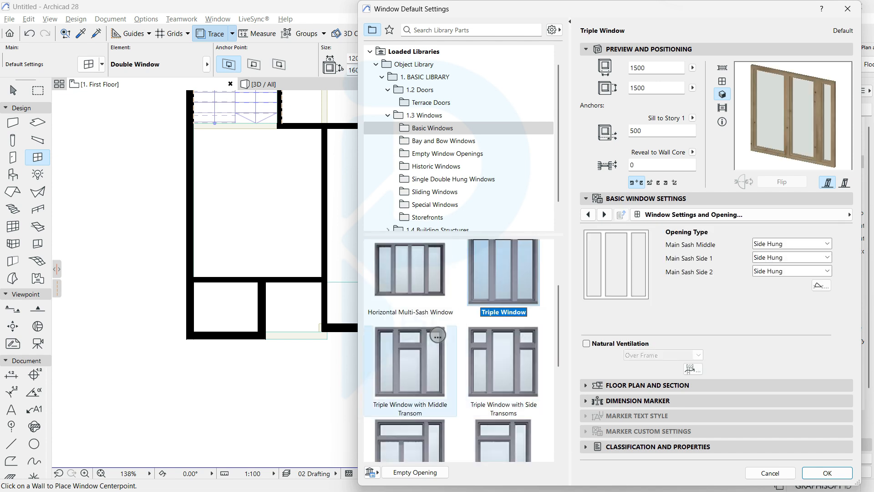
scroll(504, 410, "up", 2)
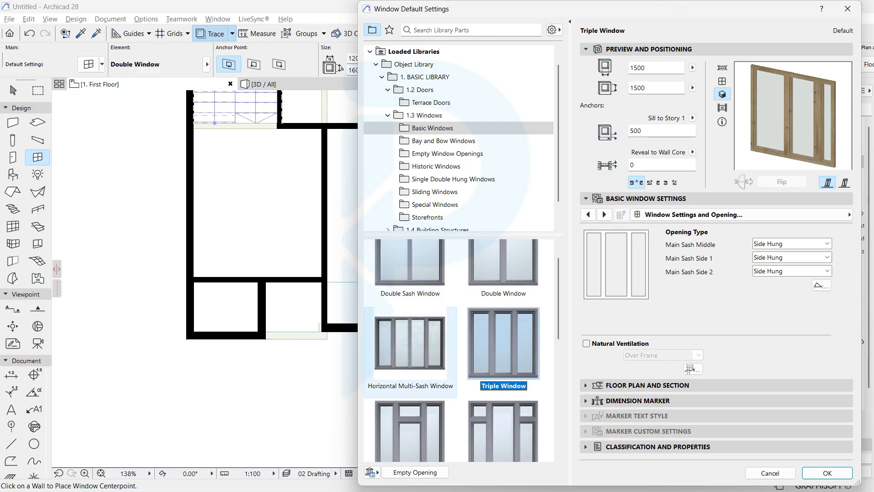
left_click(410, 346)
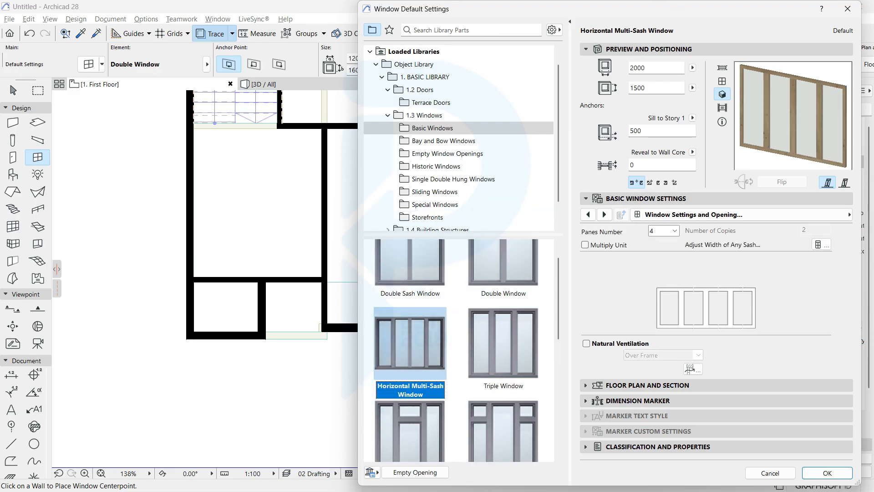
double_click(644, 89)
type("16")
left_click(647, 131)
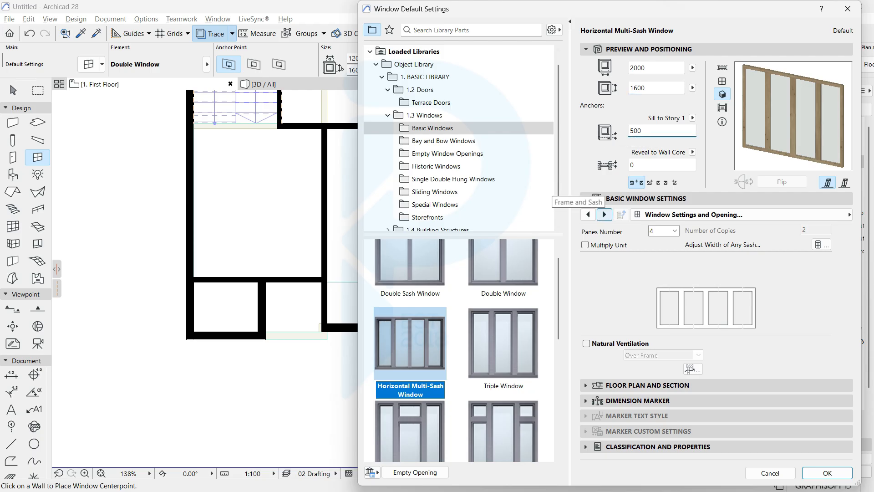
Step: Enable Uniform Frame Width for the multi-sash window's frame
left_click(588, 214)
left_click(604, 214)
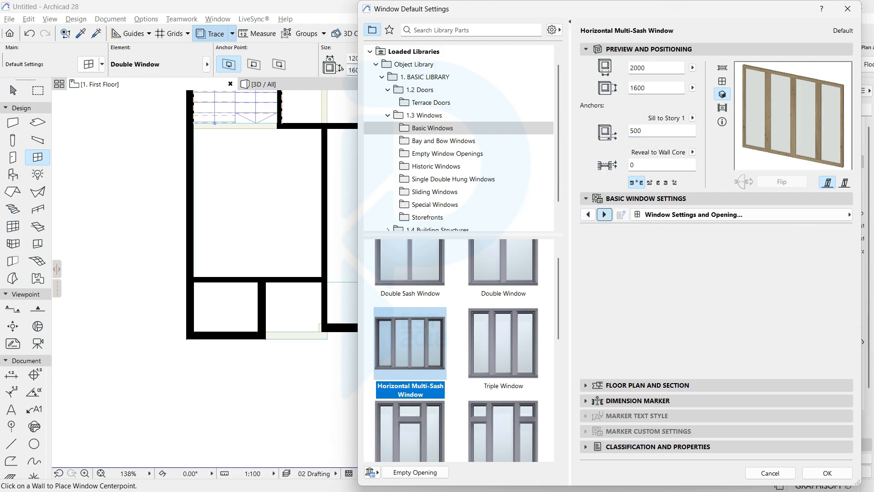
left_click(604, 214)
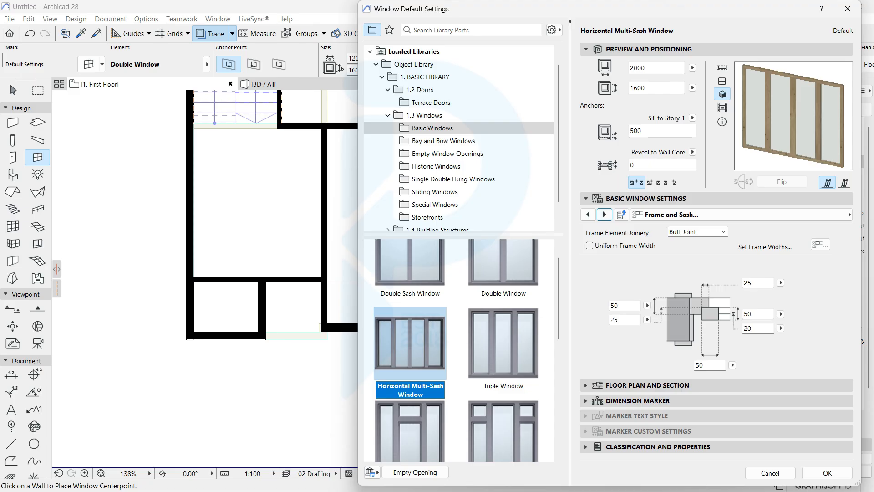
left_click(590, 245)
left_click(604, 214)
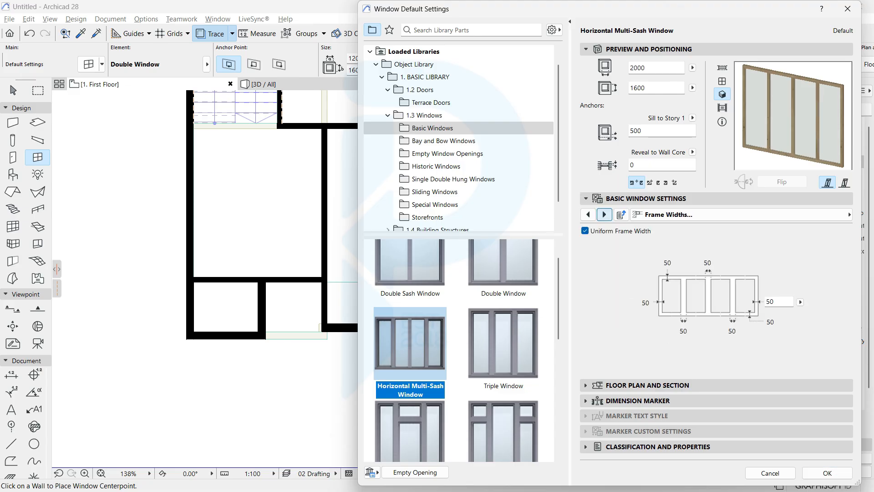
Step: Enable the window handle for the multi-sash window
left_click(605, 214)
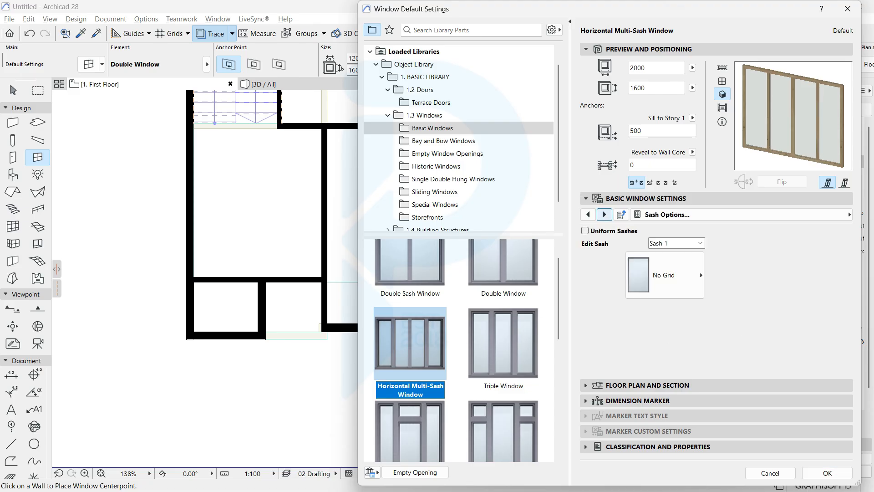
left_click(604, 214)
left_click(584, 235)
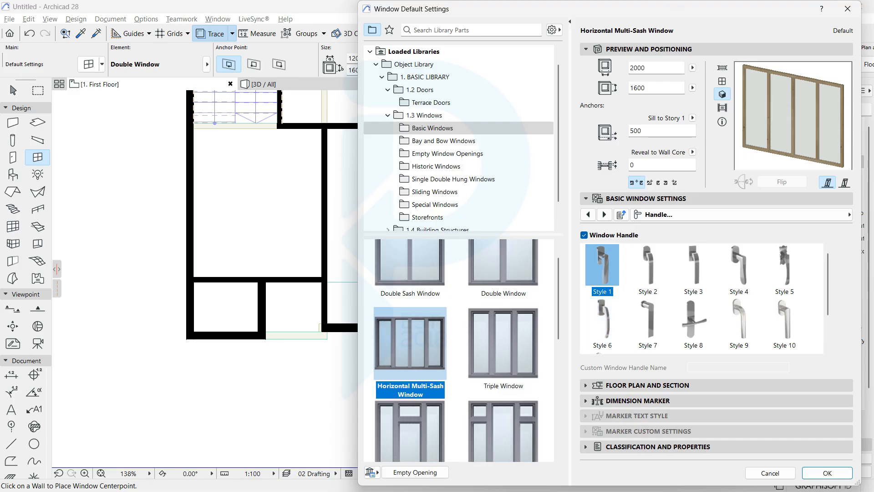
Step: Set the opening type of Sash 1 and Sash 2 to Side Hung for the multi-sash window
left_click(604, 214)
left_click(605, 214)
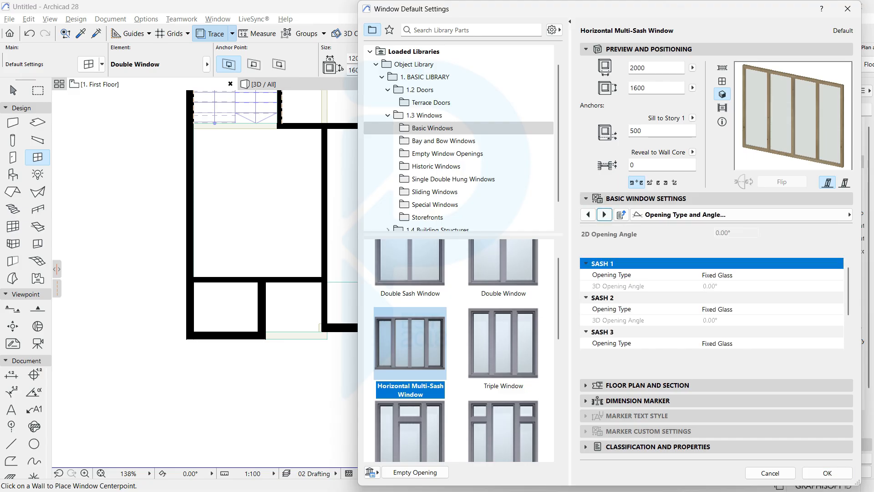
left_click(718, 275)
left_click(838, 274)
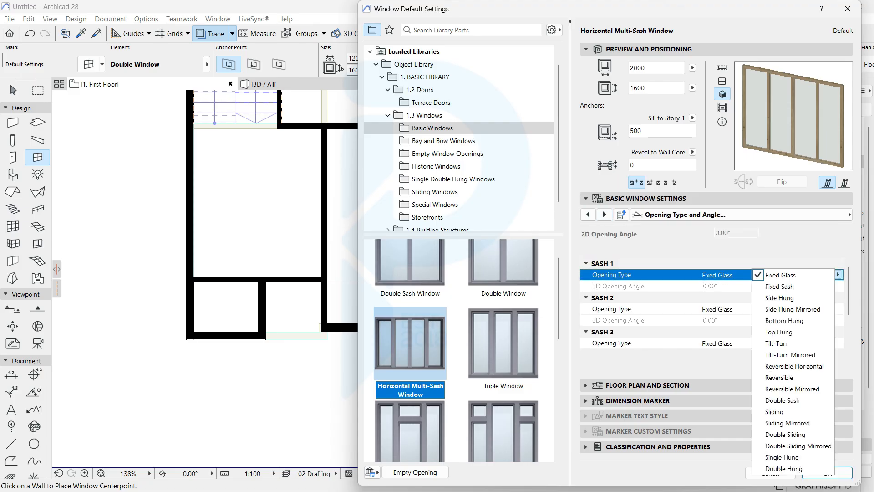
left_click(792, 297)
left_click(718, 309)
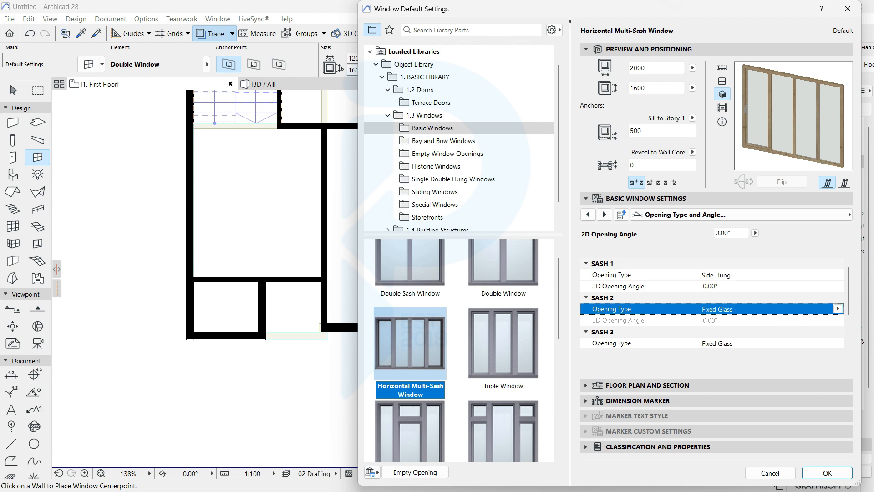
left_click(838, 308)
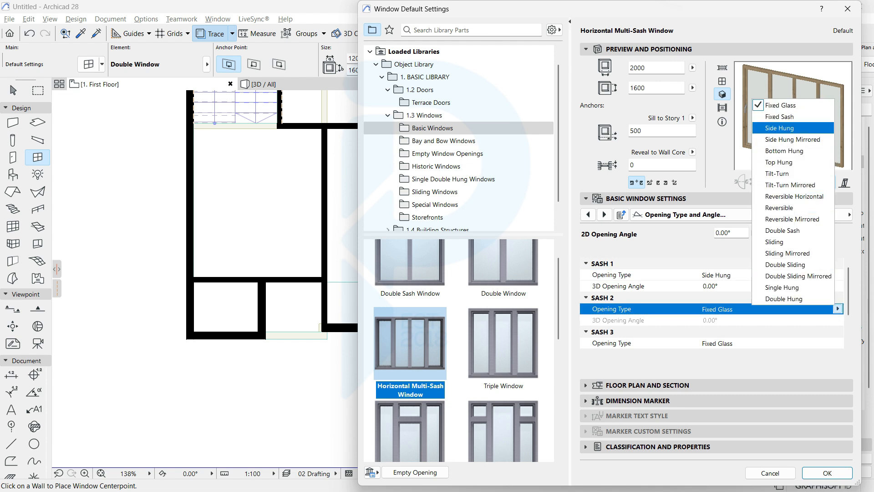
left_click(779, 128)
Step: Set the opening type of Sash 3 and Sash 4 to Side Hung as well
scroll(710, 301, "down", 4)
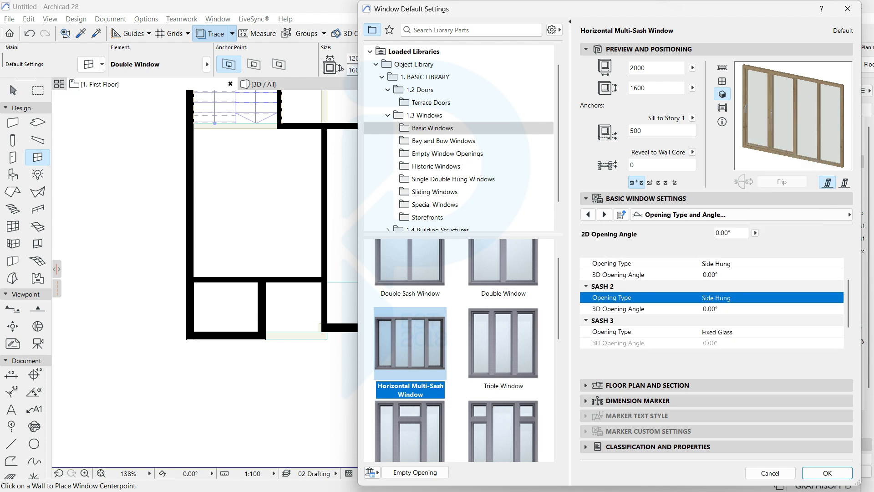
left_click(718, 298)
left_click(838, 298)
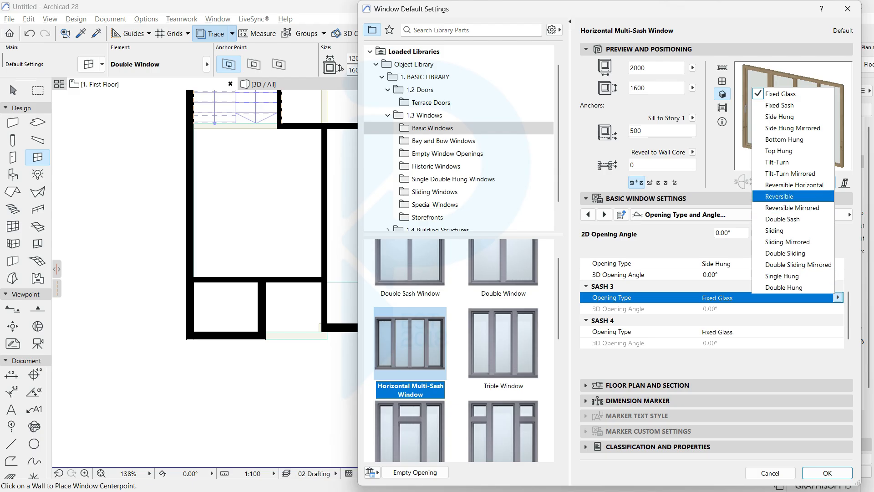
left_click(780, 116)
left_click(718, 331)
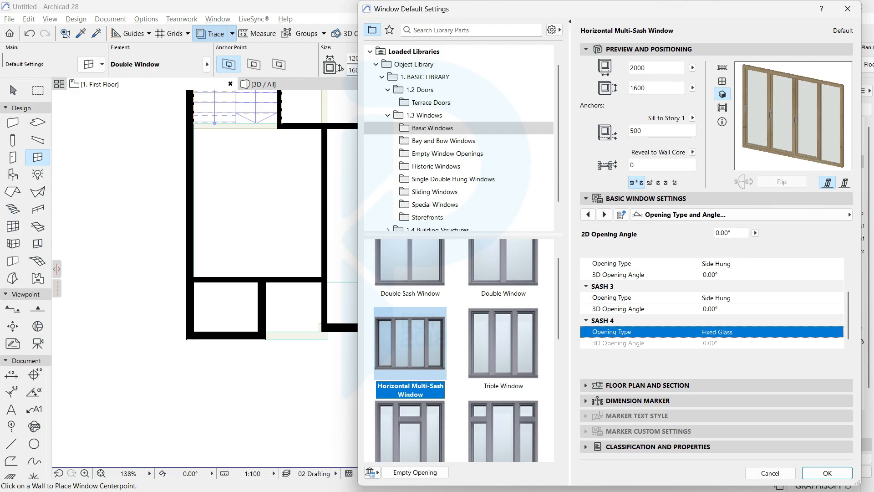
left_click(837, 332)
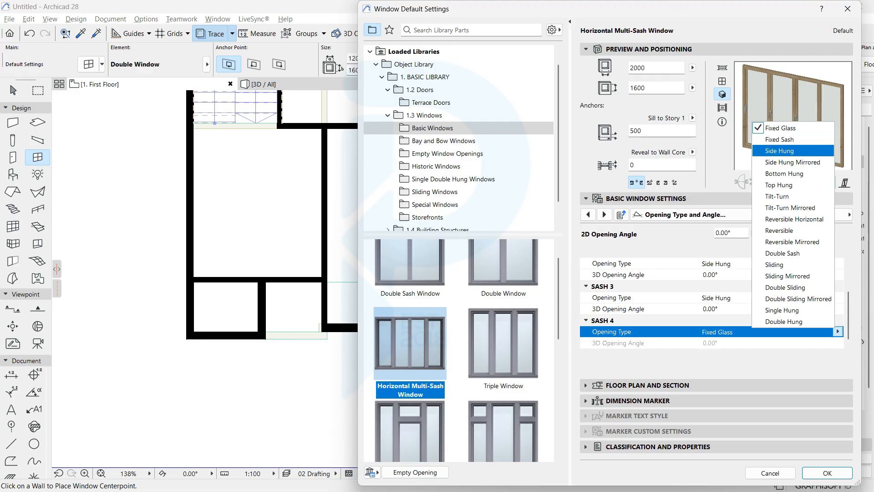
left_click(779, 151)
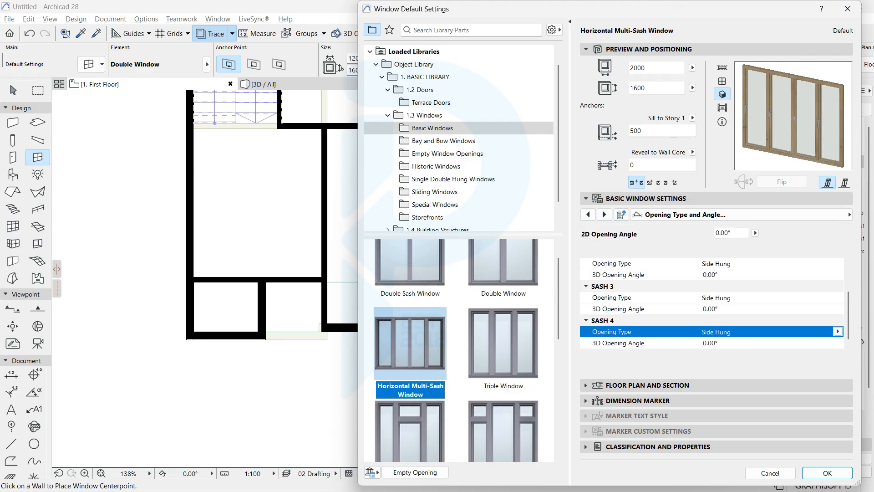
Step: Enable Uniform Window Surfaces in the window's model attributes and preview the window in plan and elevation
left_click(604, 215)
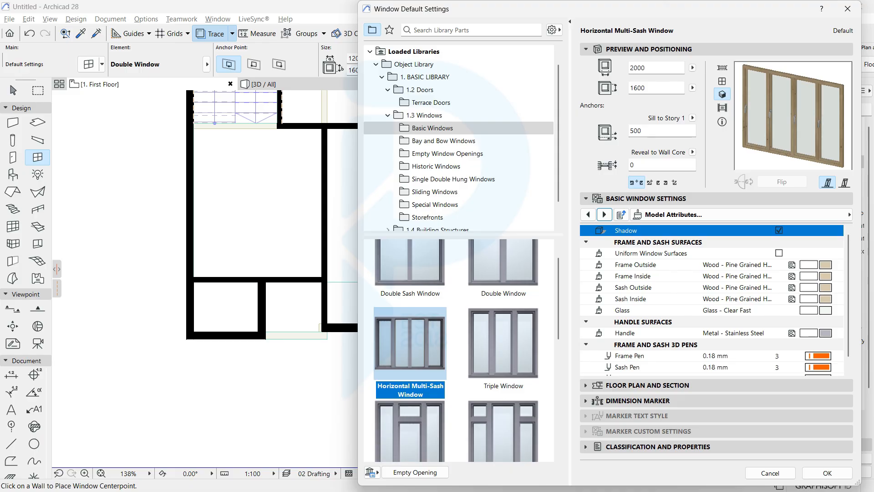
left_click(779, 253)
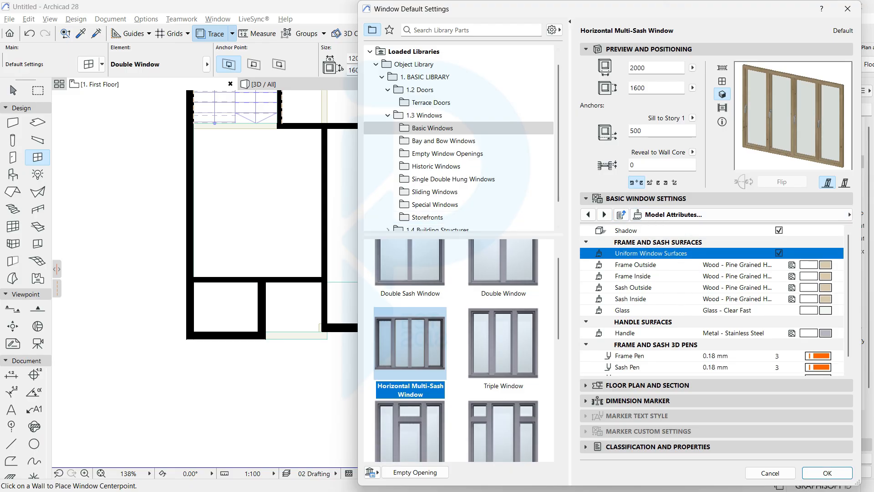
left_click(722, 81)
scroll(712, 301, "down", 1)
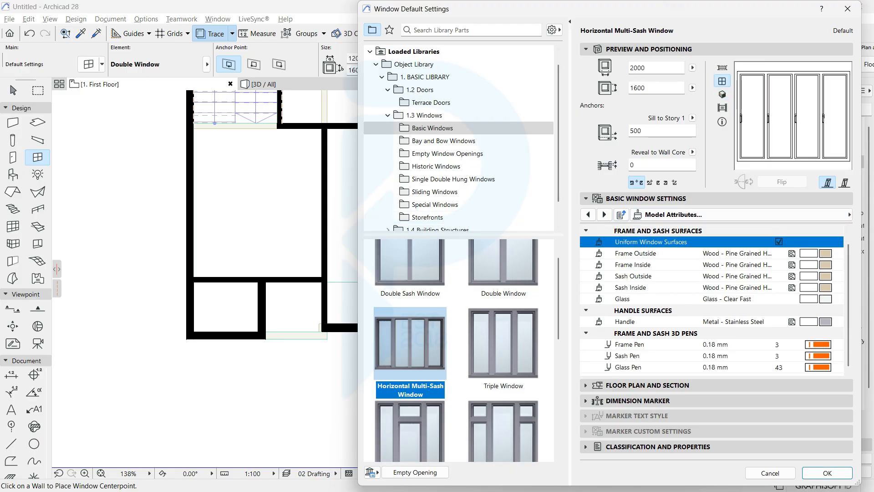
left_click(722, 67)
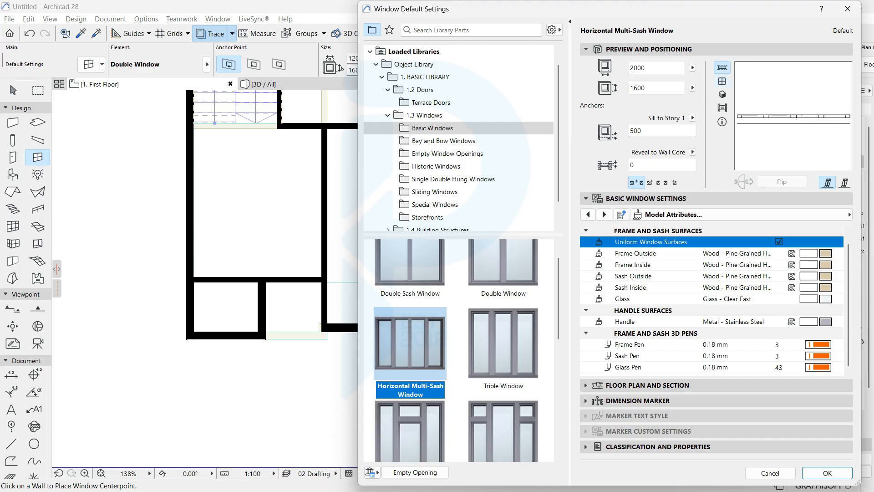
left_click(722, 80)
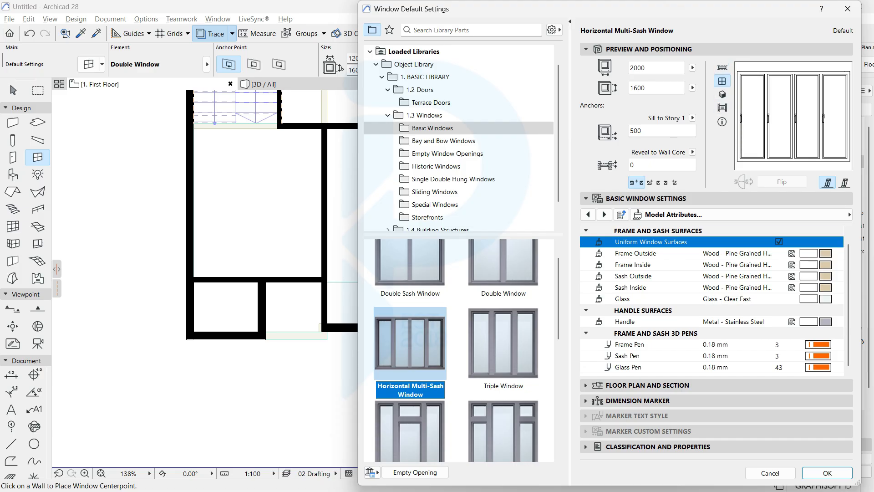
Step: Apply the Paint - Dark Gray surface to the window's frame and sashes, check it in 3D preview, and accept the window settings
left_click(825, 253)
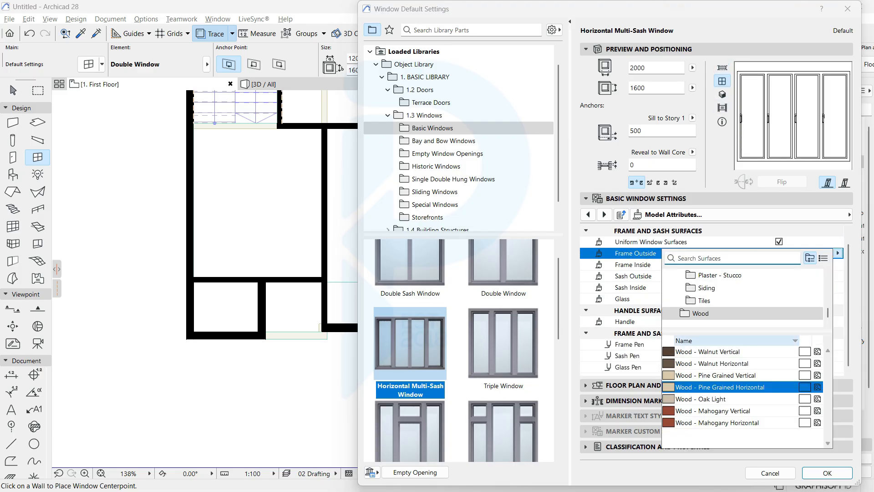
type("GRA")
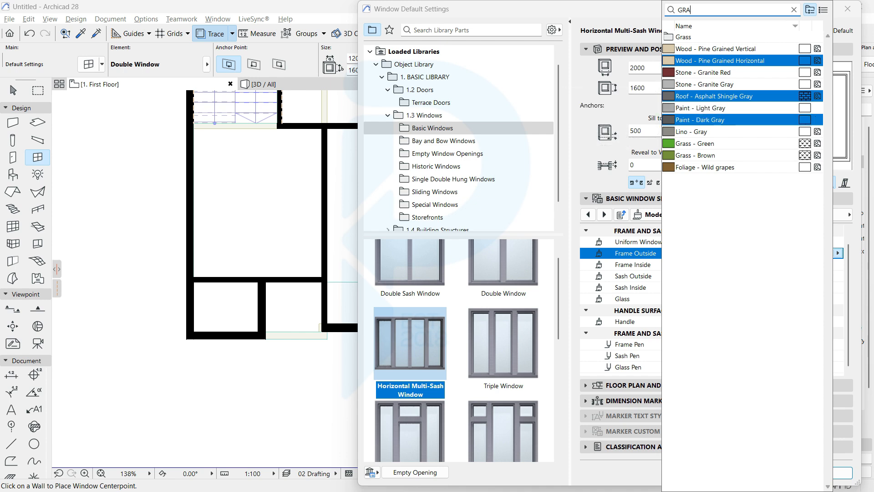
left_click(710, 119)
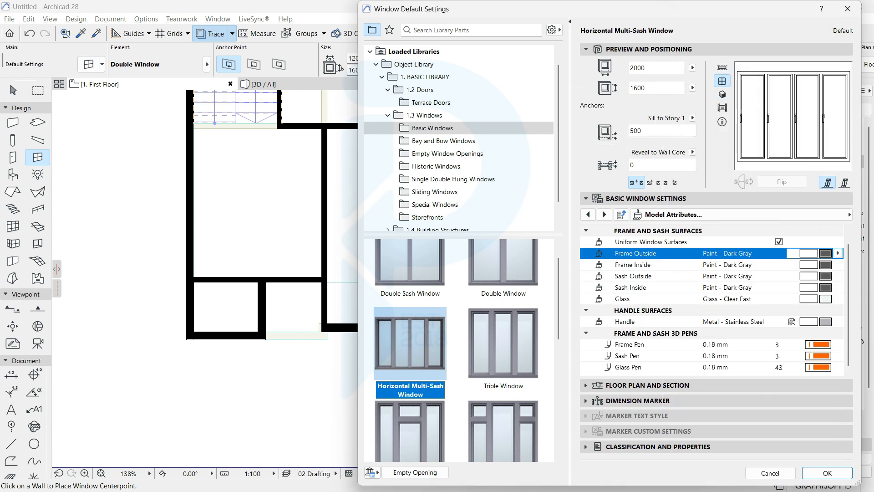
left_click(723, 94)
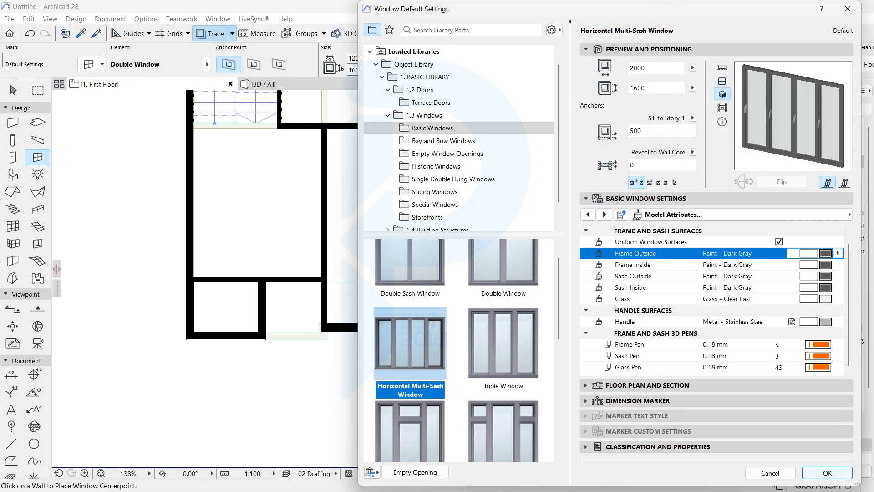
left_click(828, 473)
Step: Place the multi-sash window near the middle of the front wall of the right-hand first-floor room
scroll(324, 300, "up", 4)
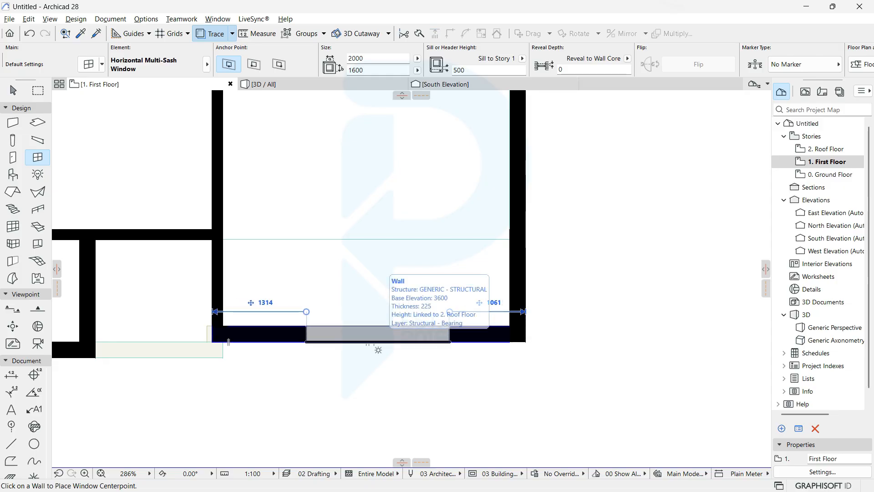
left_click(375, 339)
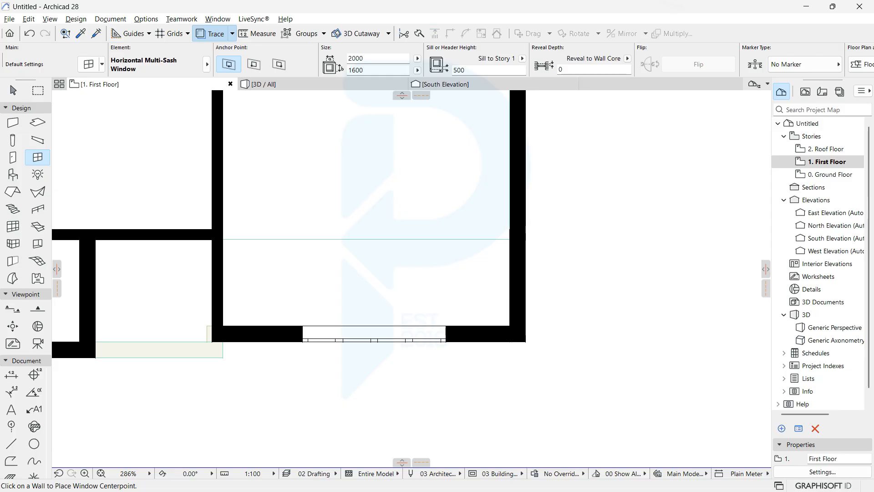
scroll(332, 384, "up", 3)
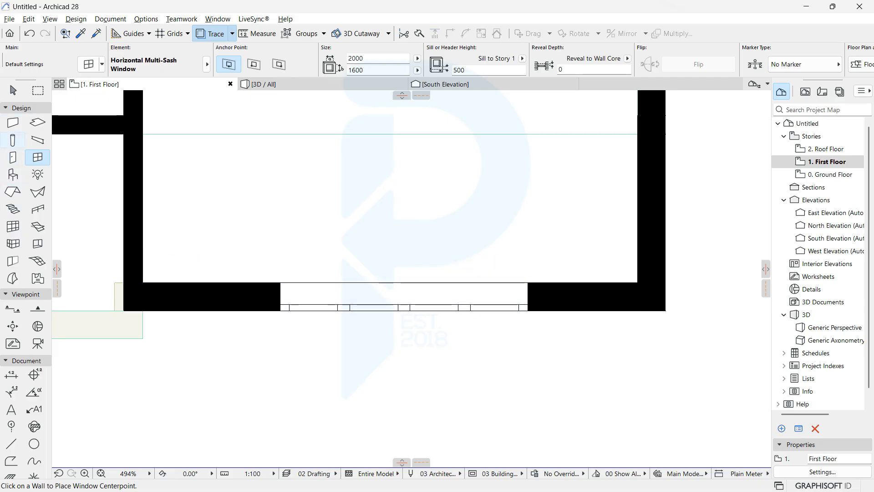
Step: Configure the default wall with a thickness of 75 mm, a top link of Not Linked, and a height of 400 mm
left_click(12, 122)
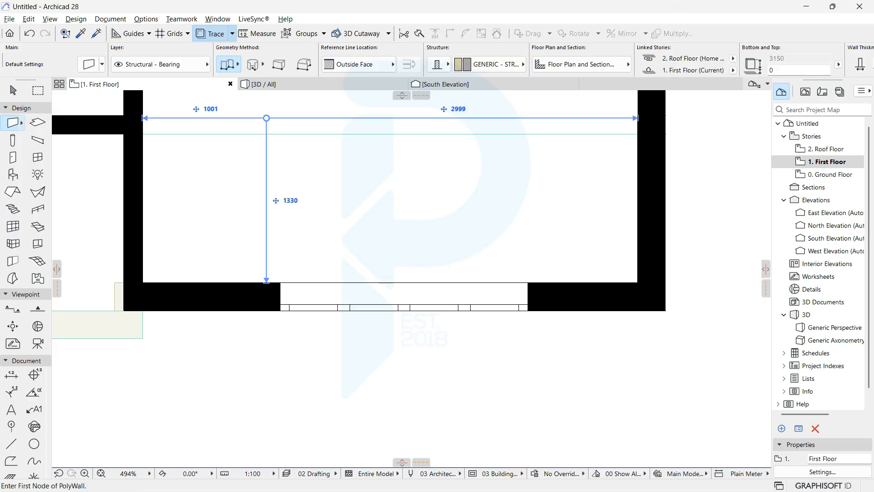
key("ctrl+t")
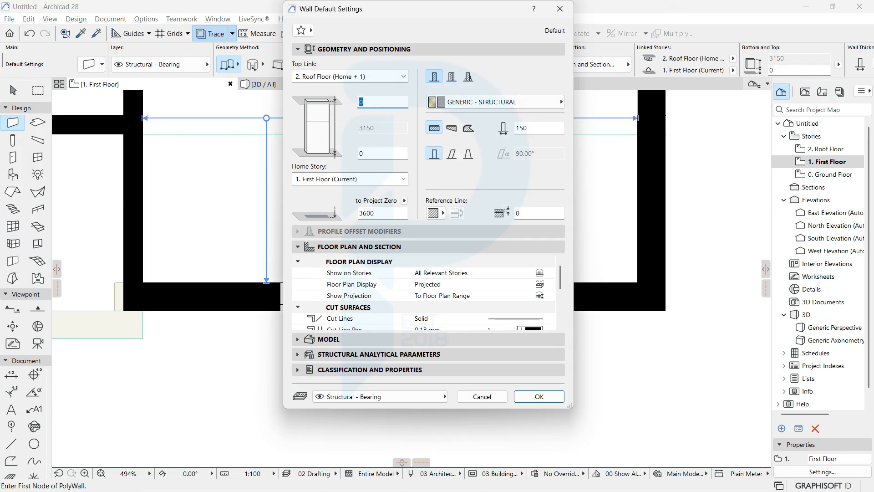
left_click(539, 128)
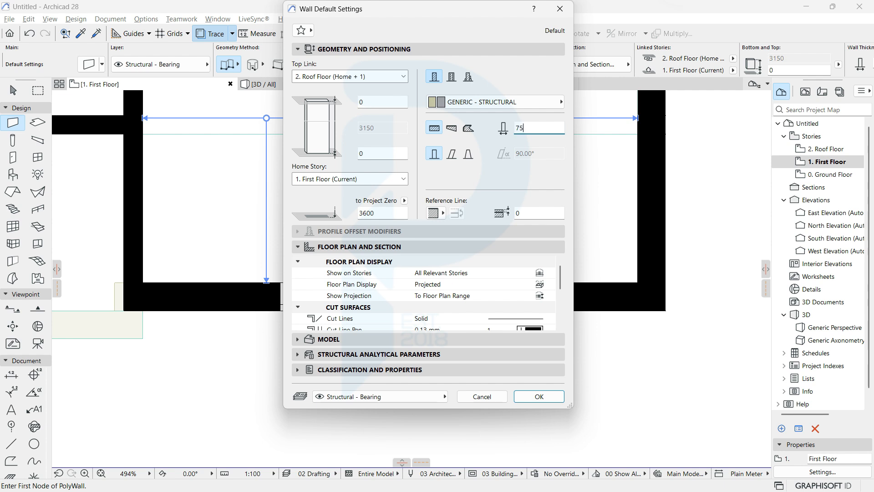
left_click(350, 76)
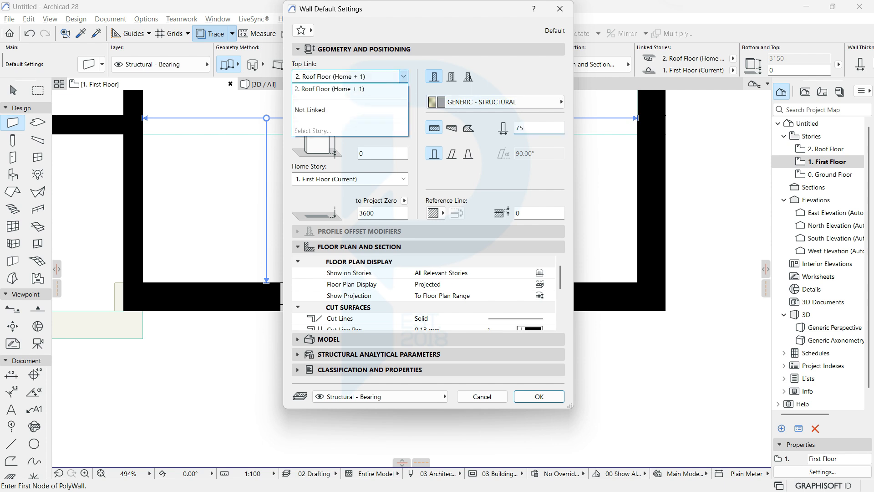
left_click(309, 109)
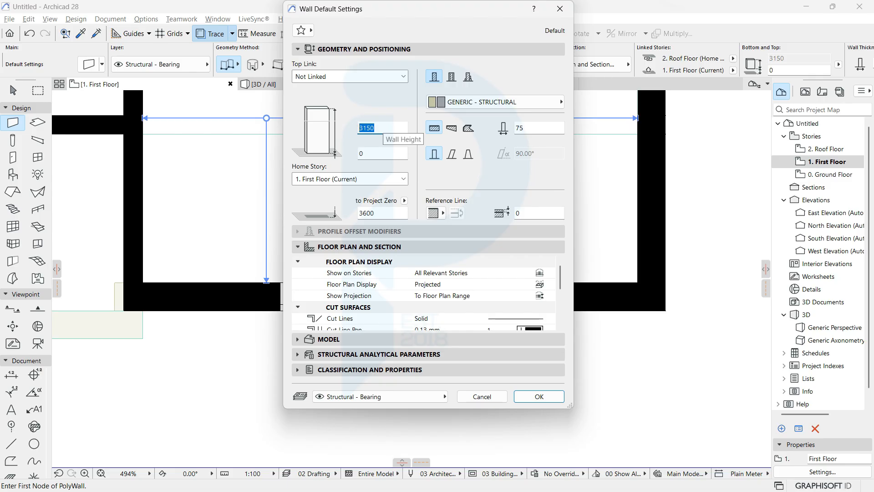
type("400")
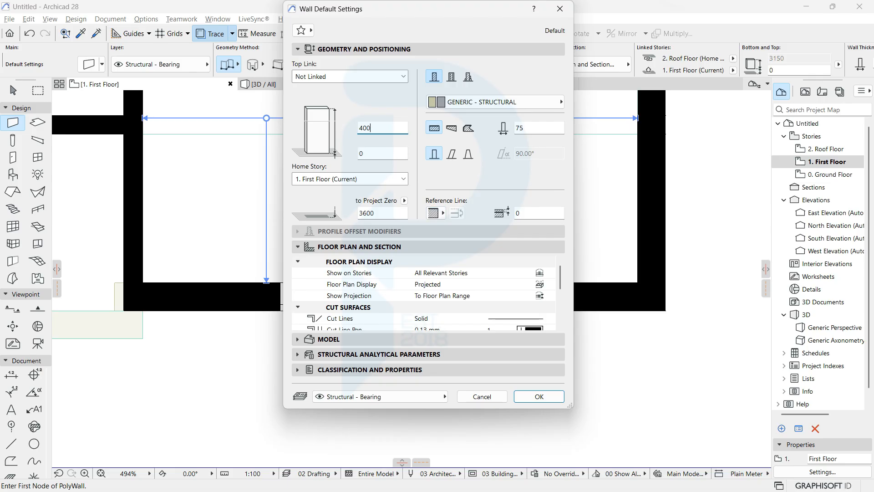
Step: Override all surfaces of the default wall with Stonework - 13 and accept the wall settings
left_click(329, 339)
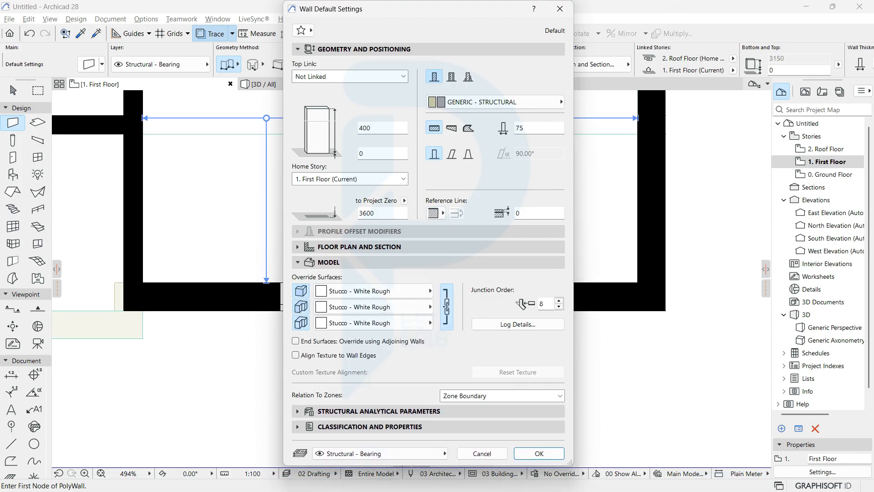
left_click(373, 291)
type("STO")
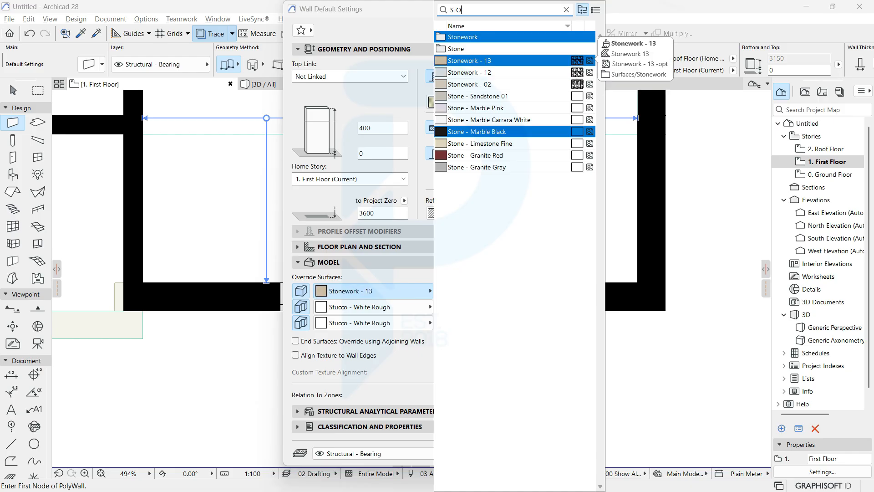
left_click(501, 61)
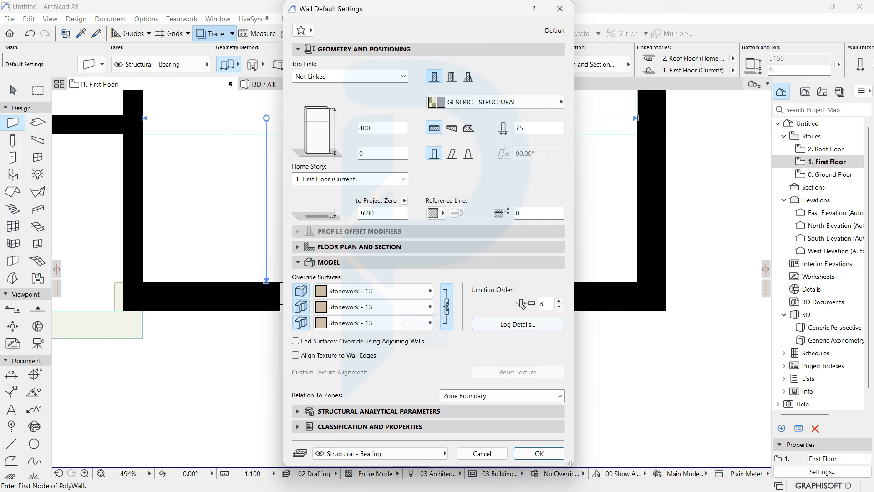
left_click(539, 453)
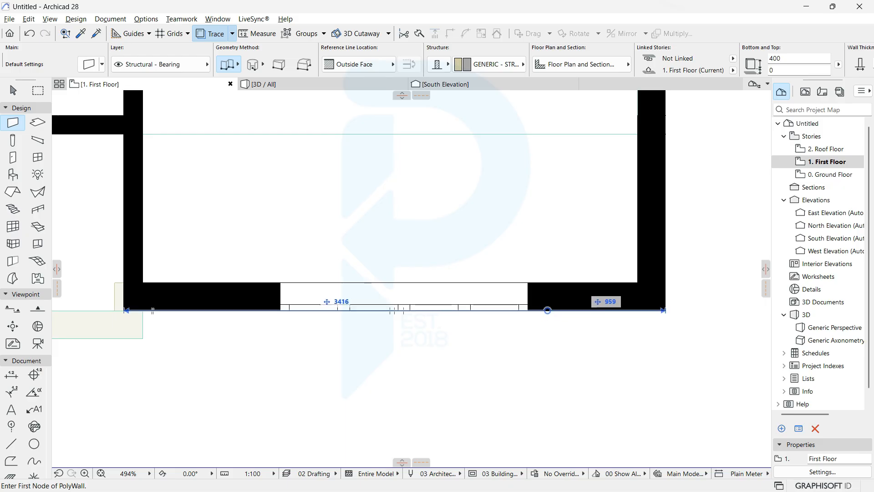
Step: Draw a U-shaped stone wall chain below the multi-sash window, projecting 100 mm from the front wall and about 2120 mm long
left_click(547, 311)
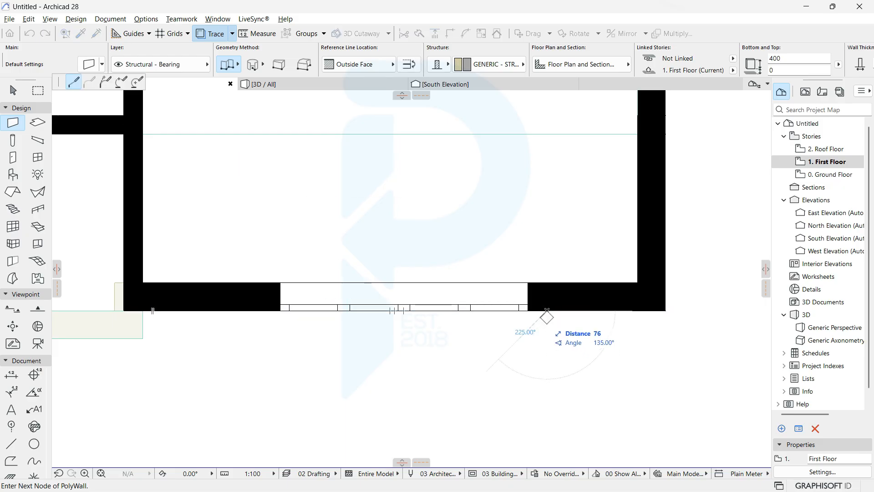
key("Escape")
scroll(525, 314, "up", 1)
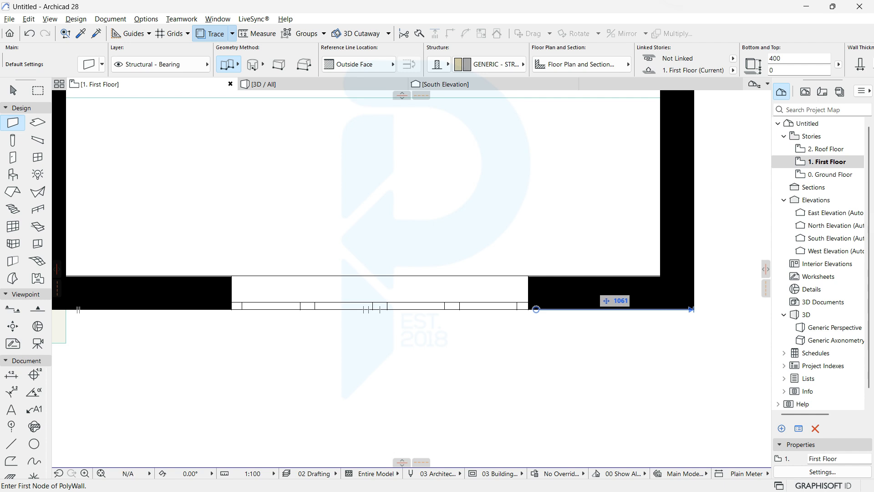
left_click(537, 309)
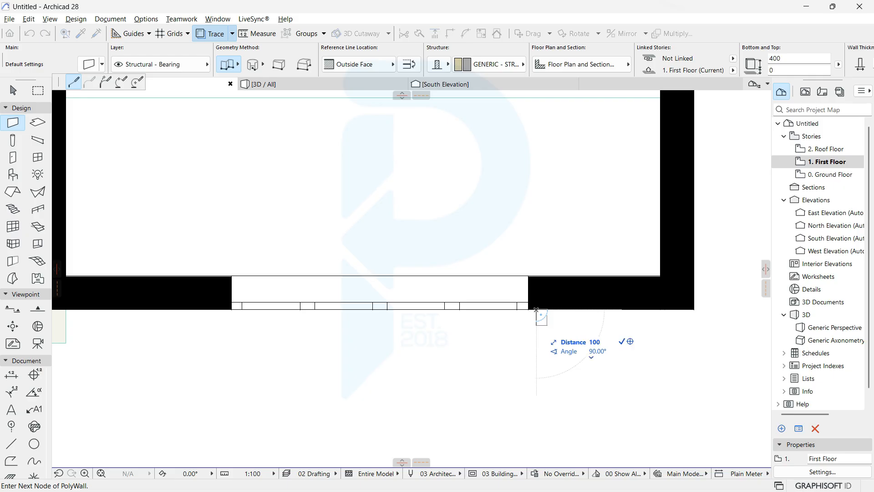
left_click(537, 324)
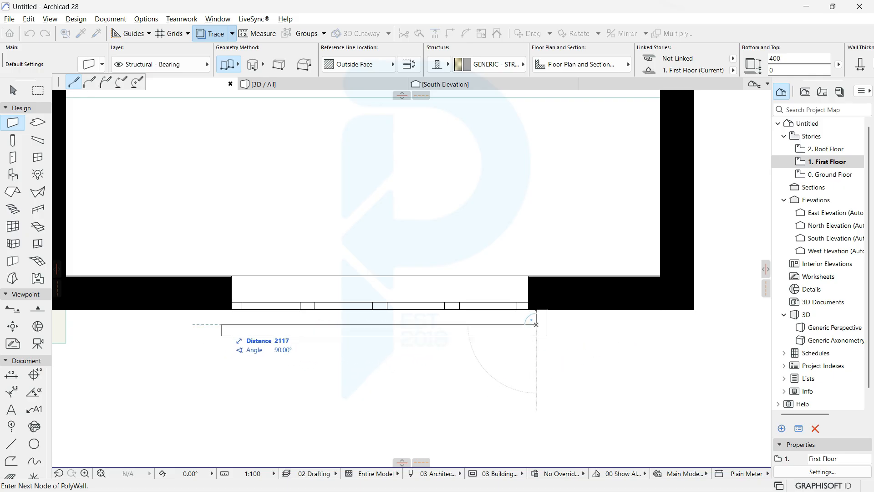
left_click(222, 325)
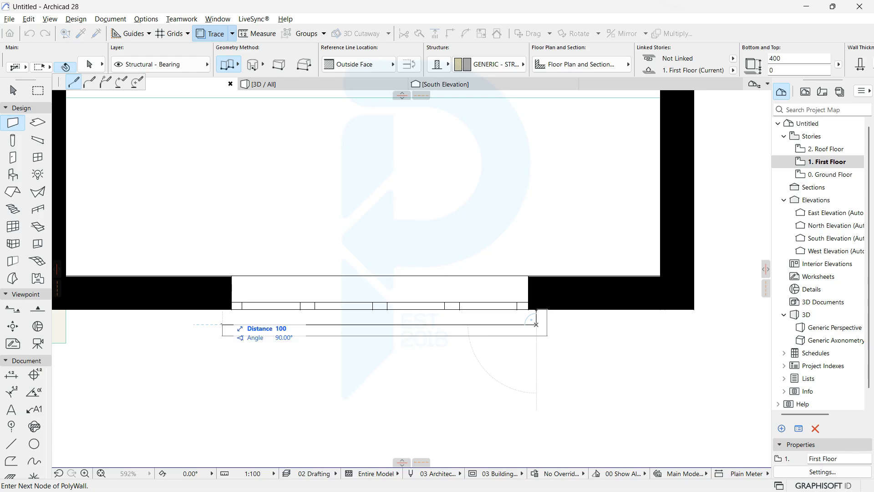
double_click(222, 310)
key("Escape")
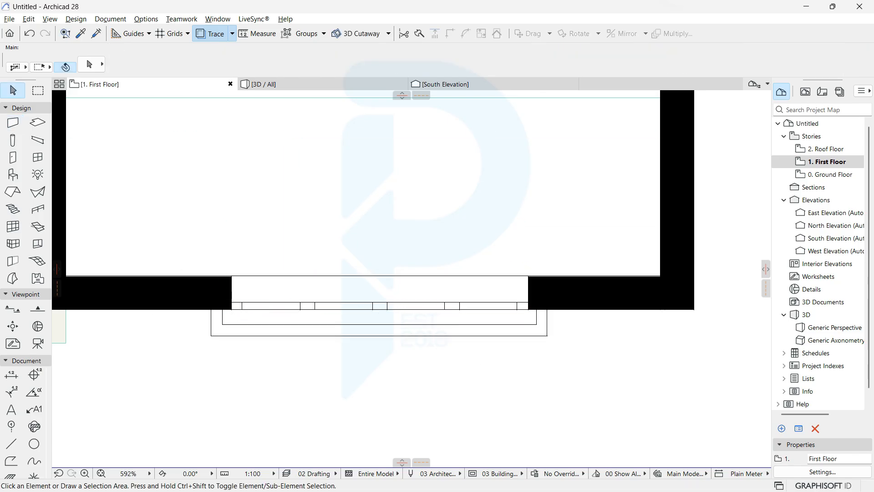
Step: In the 3D view, open the first-floor multi-sash window's settings and set its height to 1400 mm
left_click(290, 84)
scroll(418, 308, "up", 5)
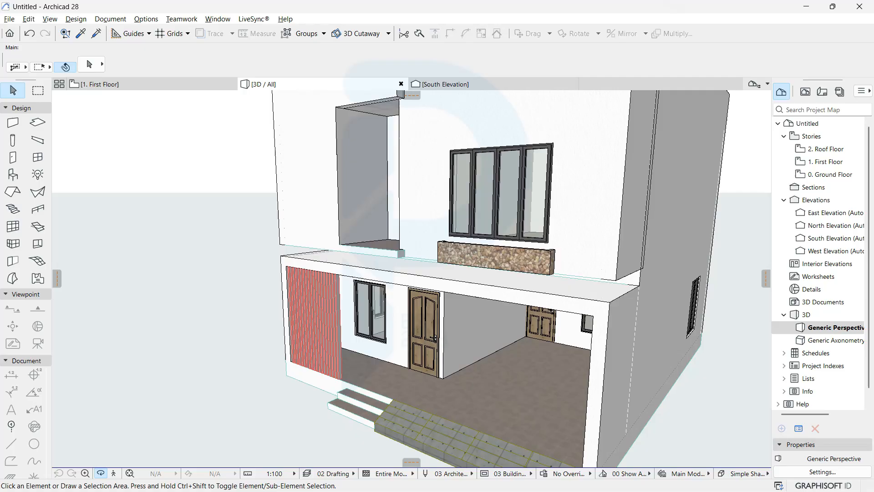
left_click_drag(434, 337, 392, 332)
scroll(411, 277, "up", 2)
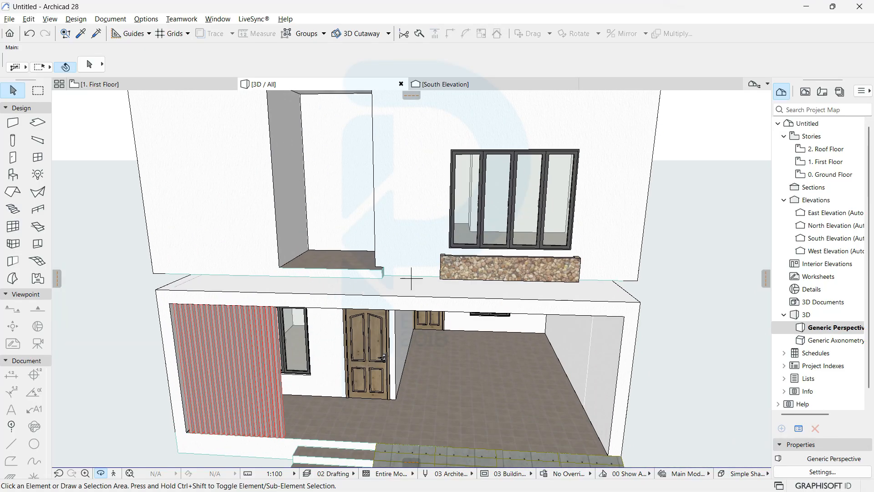
scroll(412, 278, "up", 1)
left_click(514, 200)
scroll(515, 201, "up", 1)
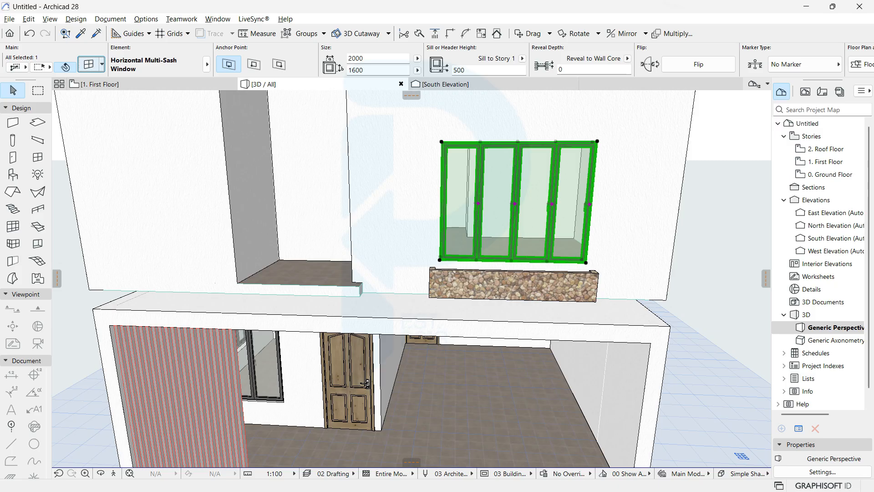
left_click(89, 64)
double_click(638, 88)
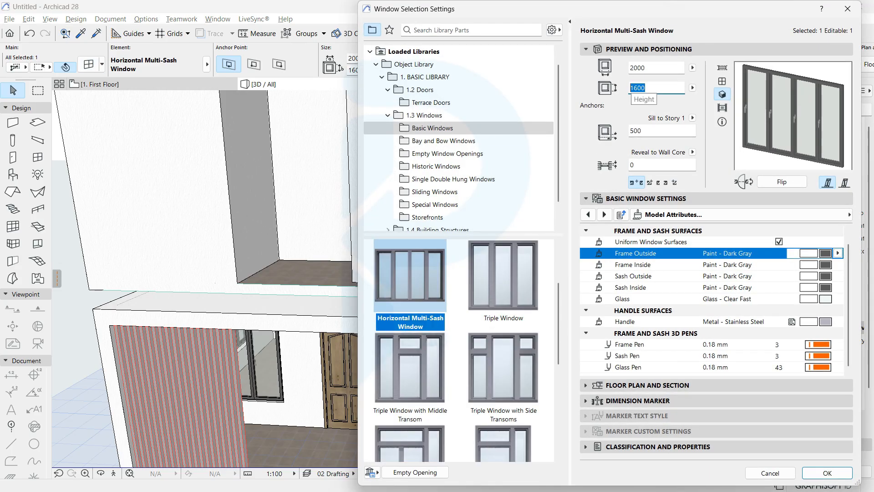
type("1")
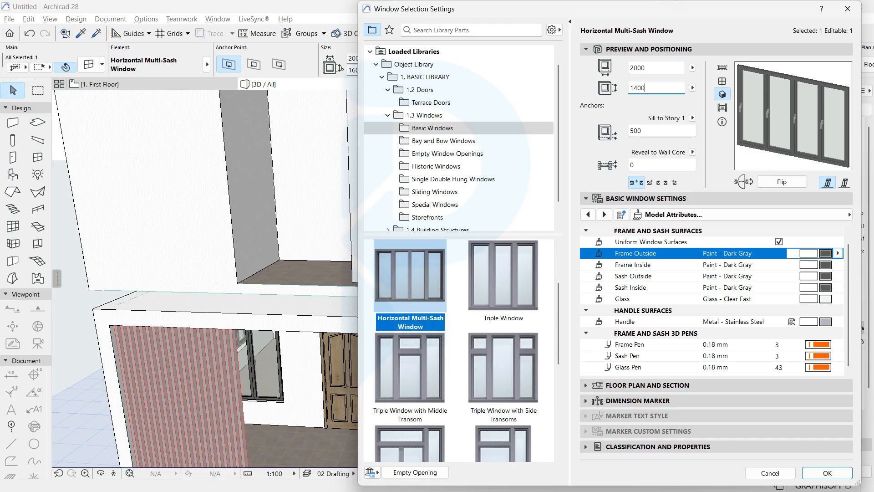
Step: Set the window's sill height to 700 mm and its reveal depth to 50 mm, and accept the settings
key("Tab")
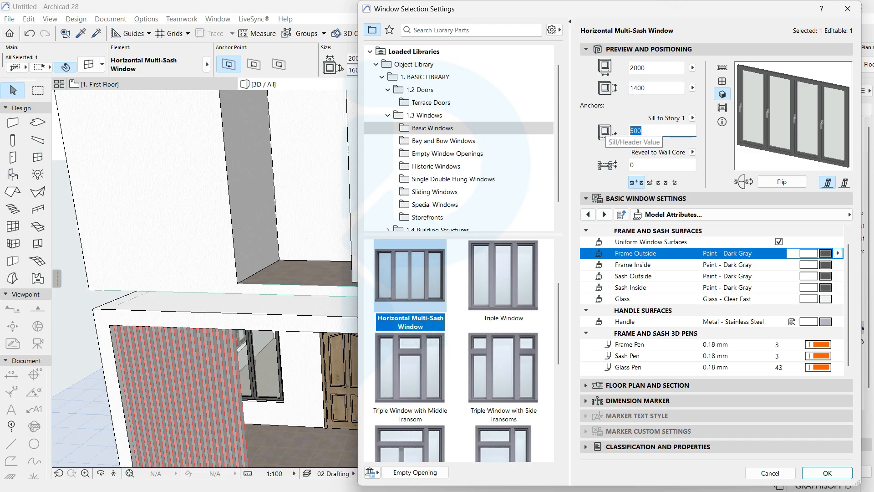
type("700")
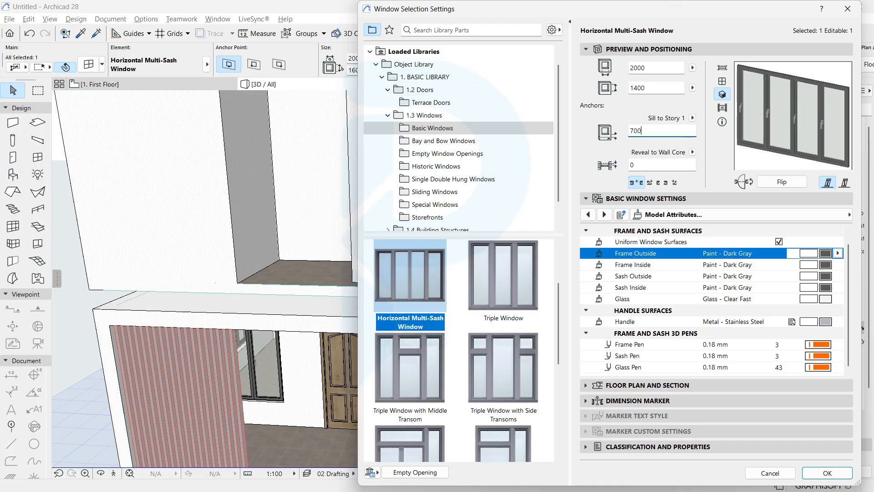
key("Tab")
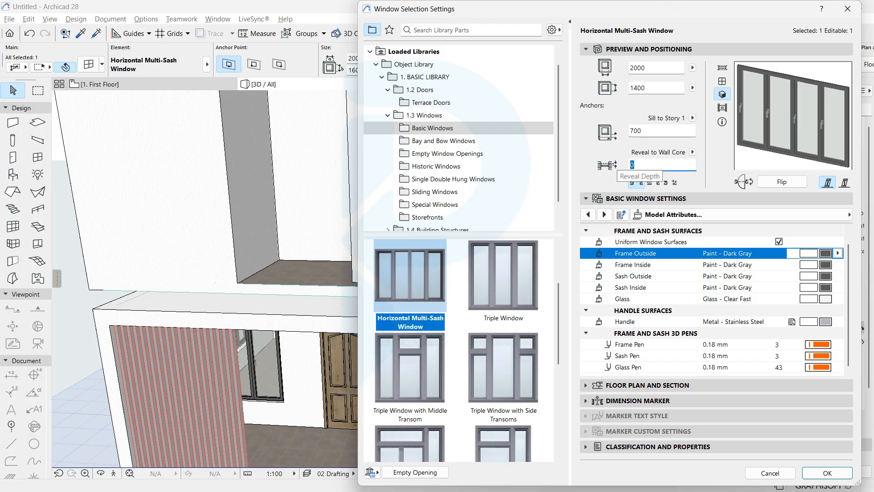
type("50")
key("Return")
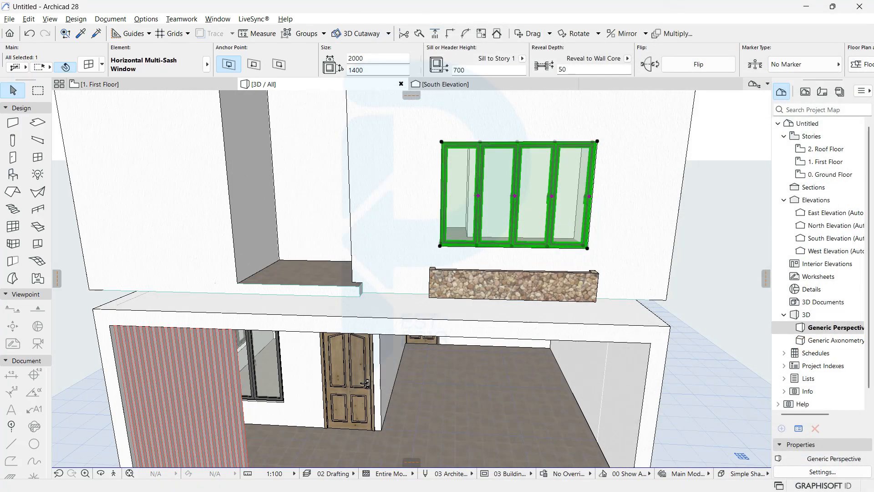
Step: Set the height of all three stonework wall segments below the window to 600 mm
scroll(487, 270, "up", 8)
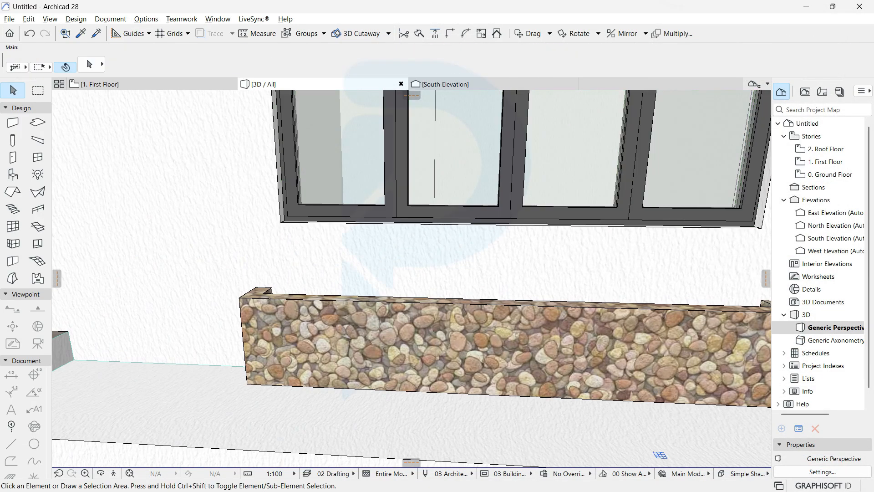
left_click(259, 290)
scroll(260, 290, "down", 5)
middle_click_drag(487, 319, 390, 332)
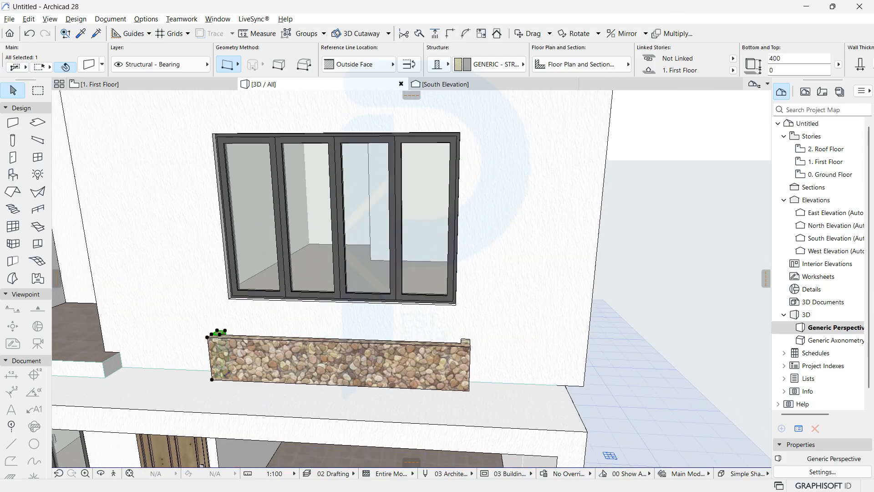
left_click(392, 367, "shift")
left_click(360, 360, "shift")
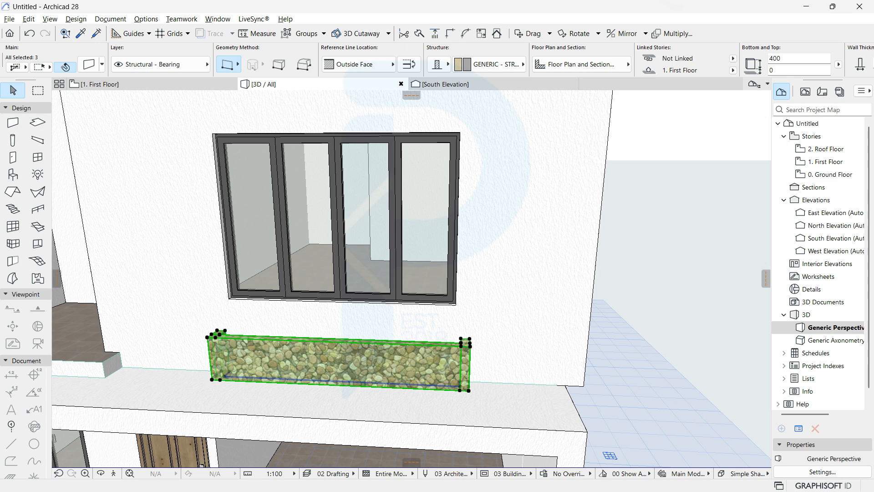
left_click(799, 58)
type("600")
key("Return")
key("Escape")
scroll(390, 283, "down", 1)
scroll(455, 313, "down", 5)
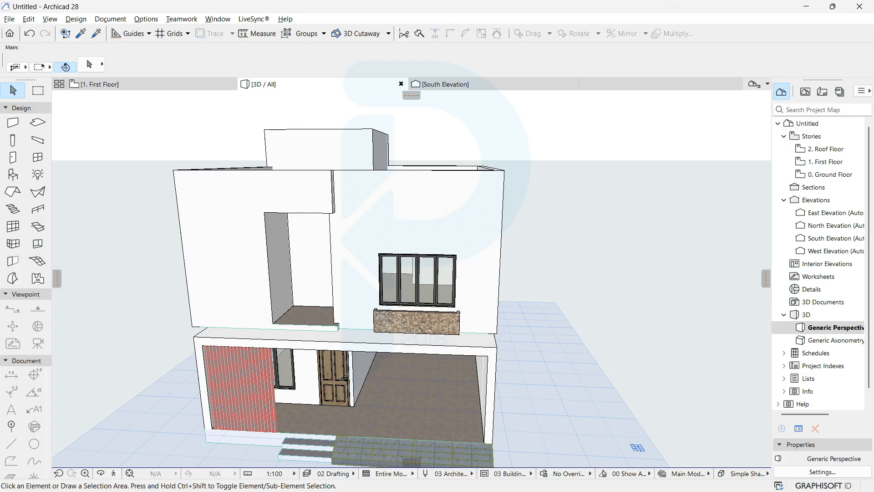
left_click(550, 368)
left_click(604, 361)
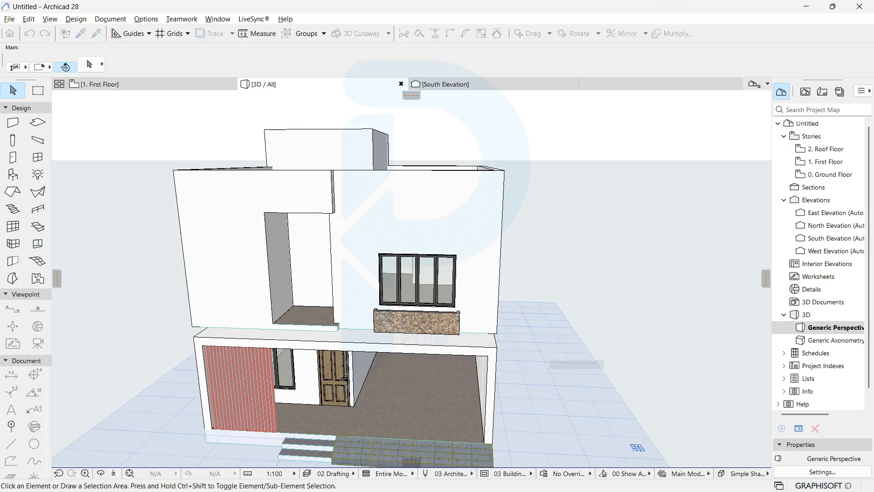
Step: Go to the ground floor plan and pick up the parameters of the front entrance door
left_click(152, 84)
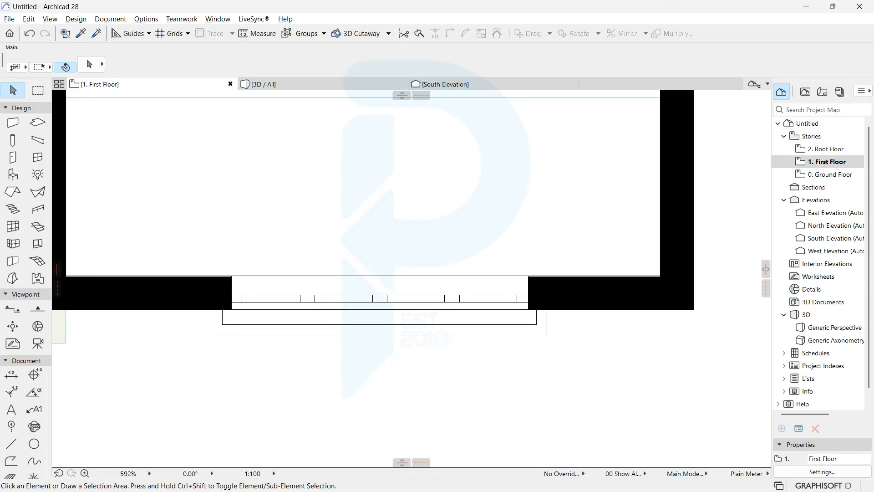
scroll(403, 310, "down", 3)
middle_click_drag(403, 310, 703, 362)
scroll(703, 361, "up", 1)
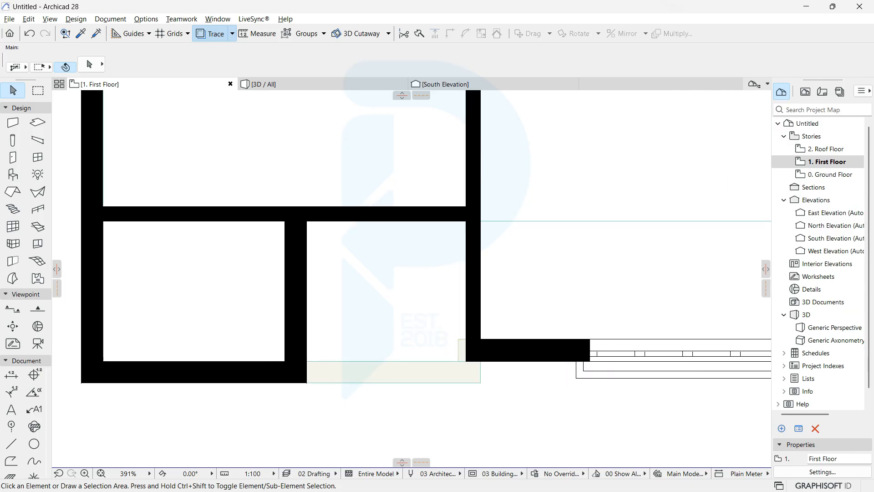
scroll(431, 277, "up", 1)
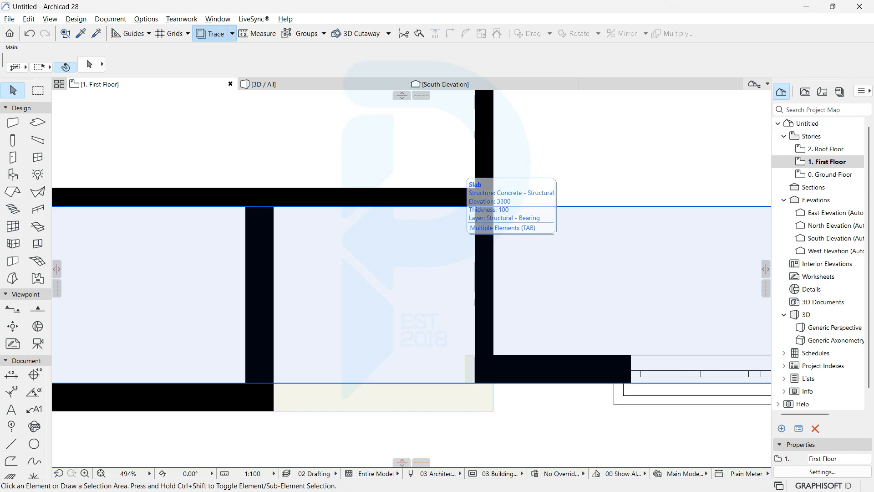
scroll(378, 301, "down", 6)
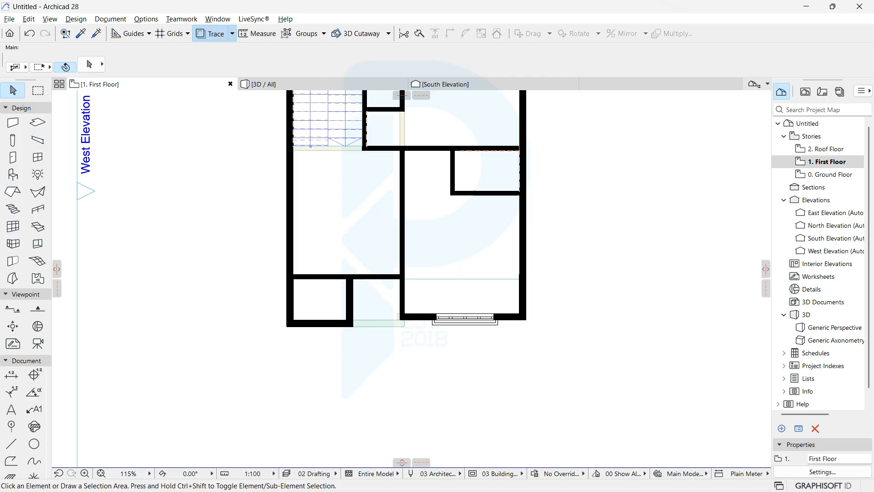
right_click(116, 84)
left_click(156, 190)
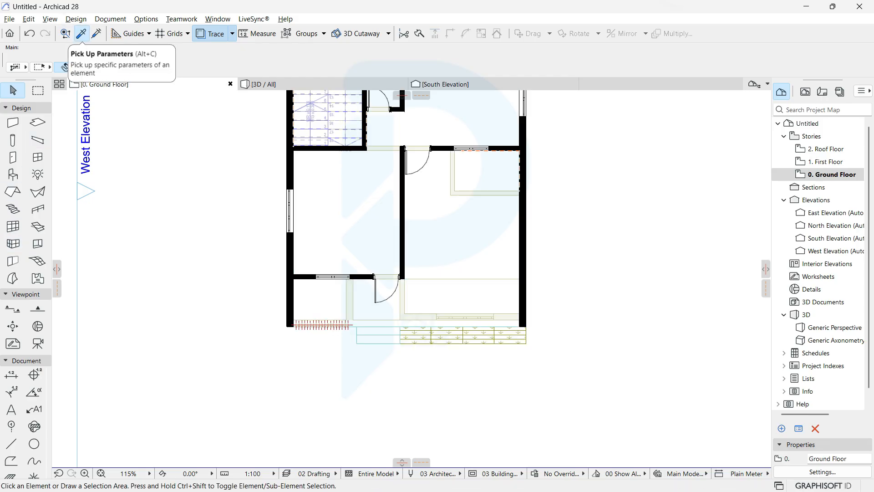
left_click(80, 33)
left_click(382, 292)
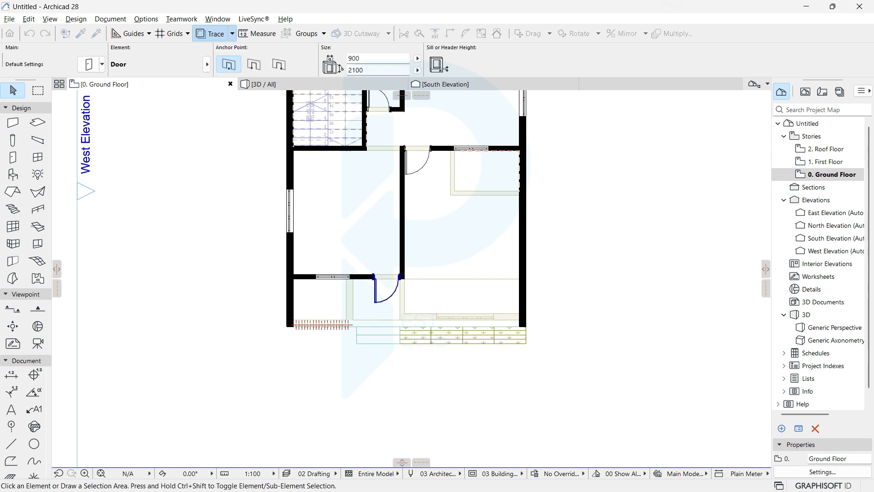
Step: Place the 900 × 2100 mm door on the first floor in the balcony's back wall near the partition, opening outward onto the balcony
right_click(136, 84)
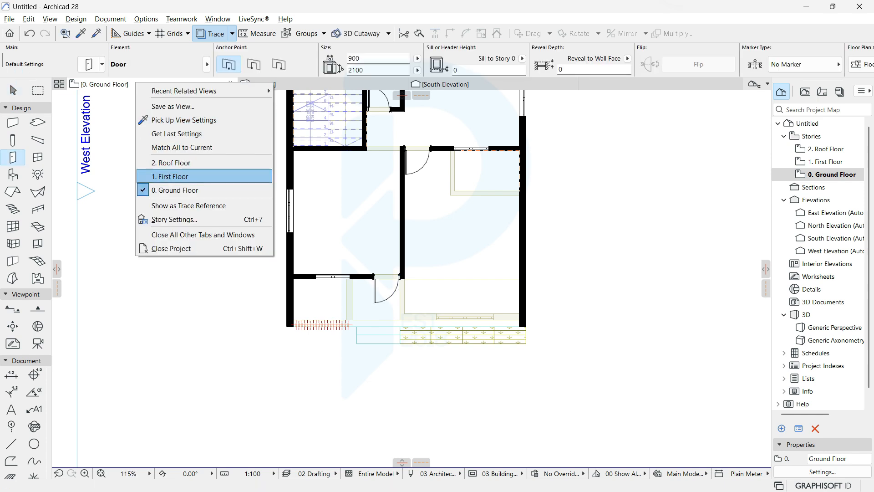
left_click(170, 177)
scroll(385, 286, "up", 7)
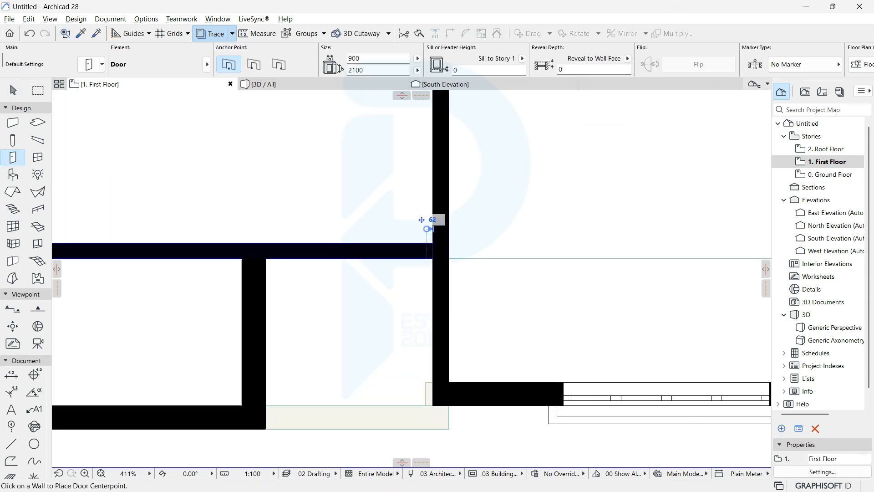
left_click(430, 229)
left_click(392, 278)
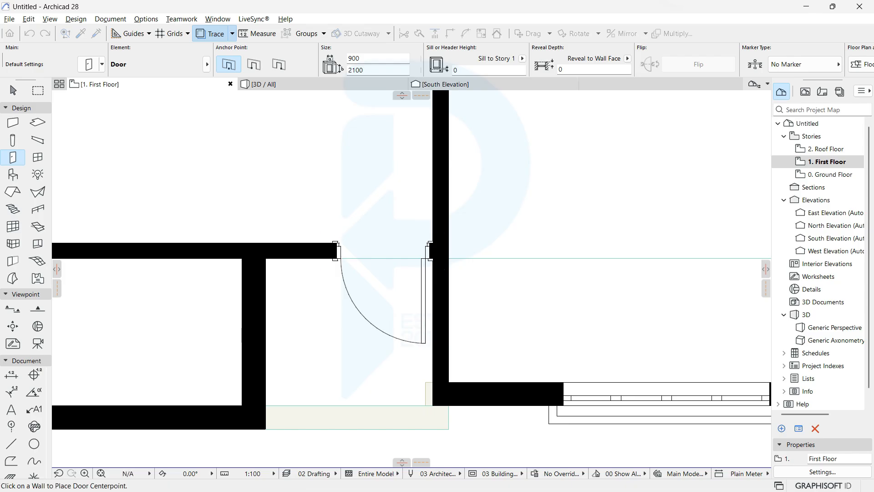
scroll(469, 249, "down", 3)
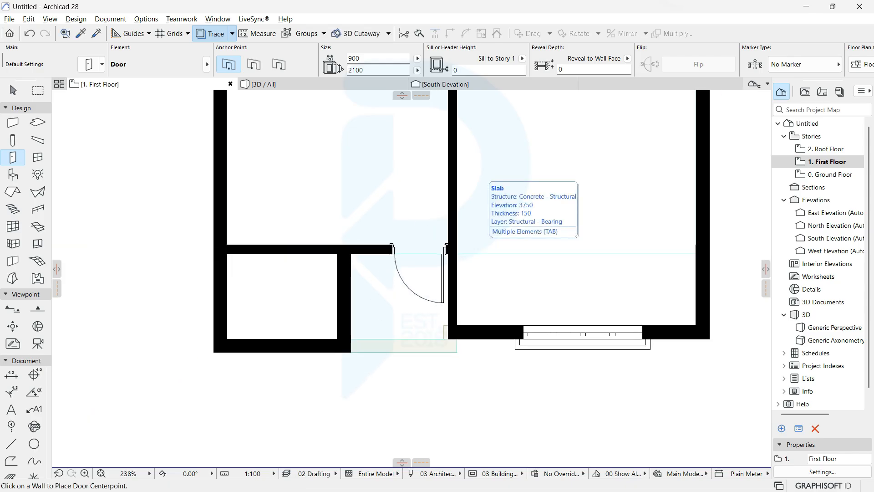
scroll(410, 232, "down", 3)
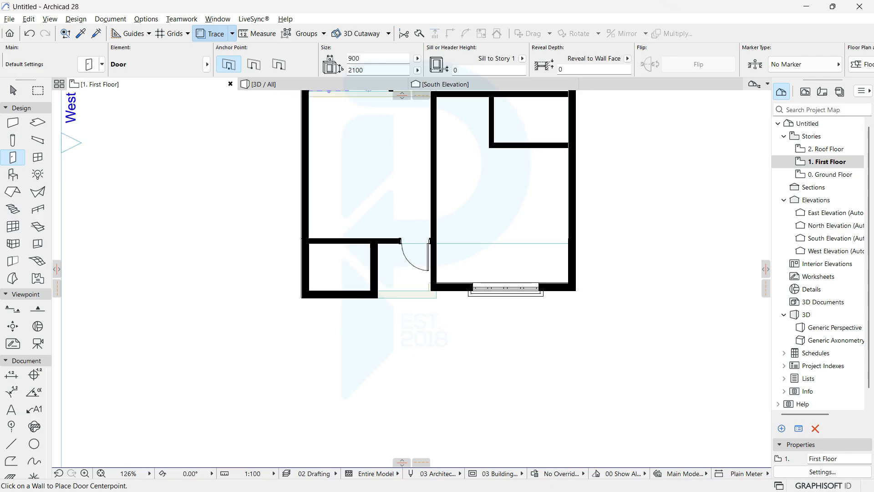
scroll(461, 268, "down", 2)
middle_click_drag(462, 269, 404, 324)
Step: Inspect the first-floor balcony door in the 3D view, cancelling any further door placement
left_click(264, 84)
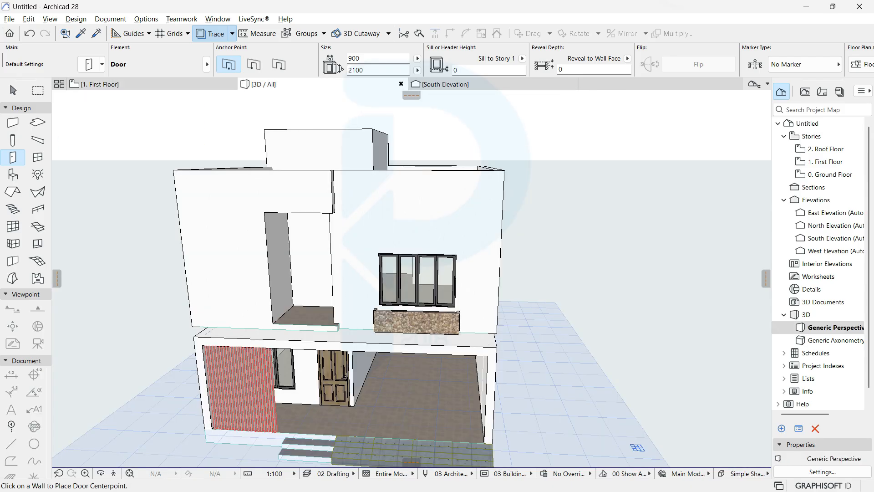
left_click(304, 313)
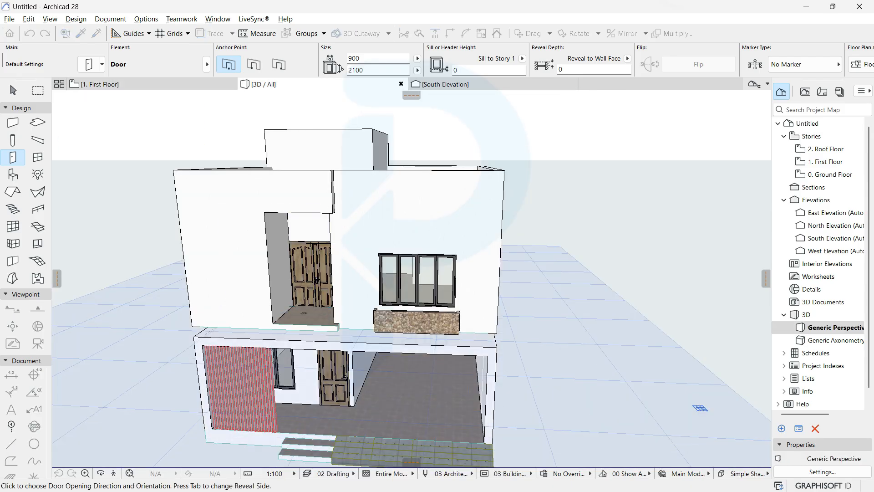
key("Escape")
key("Escape")
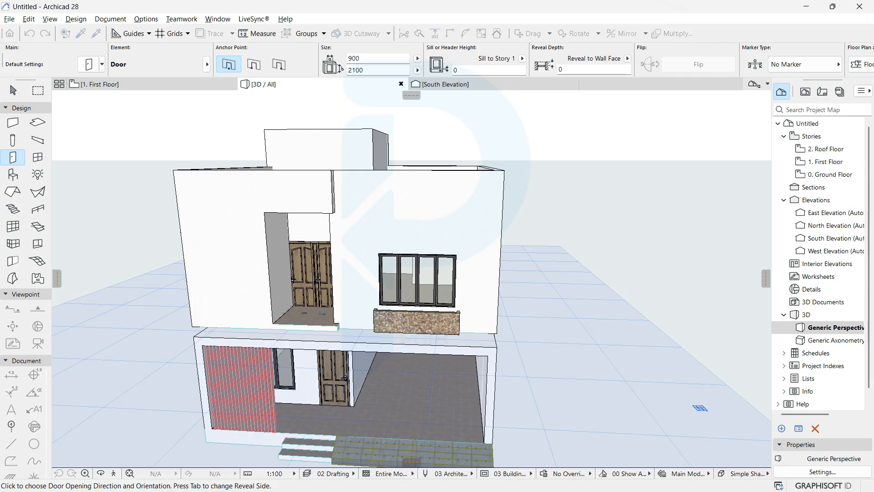
scroll(325, 306, "up", 2)
scroll(295, 305, "up", 3)
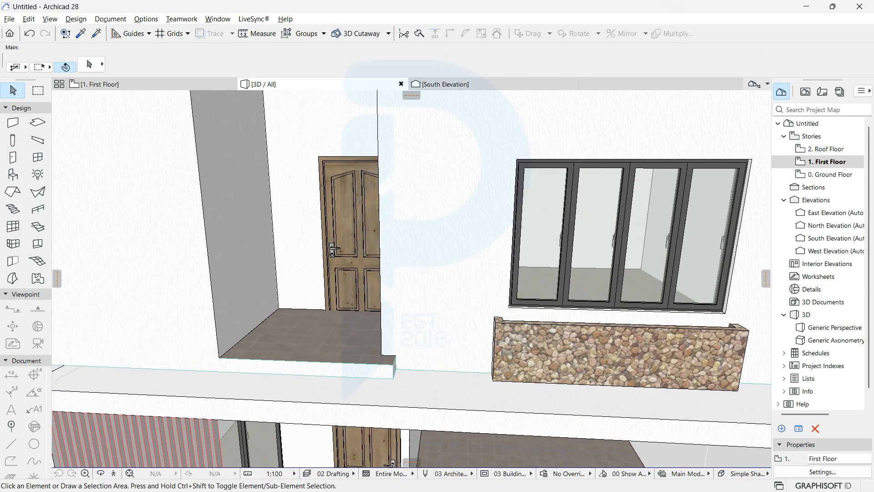
Step: Set the sill height of the first-floor balcony door to 150 mm so it sits on the balcony floor
middle_click_drag(295, 305, 294, 246, "shift")
scroll(293, 246, "down", 2)
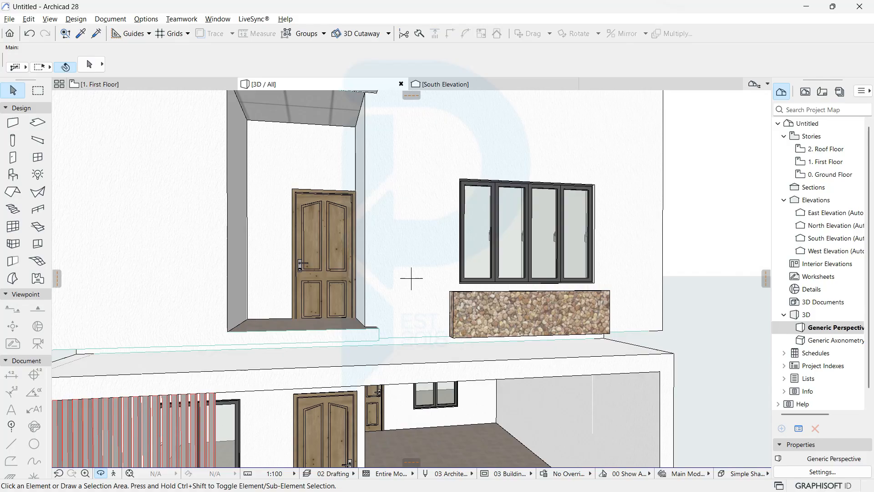
scroll(412, 277, "up", 4)
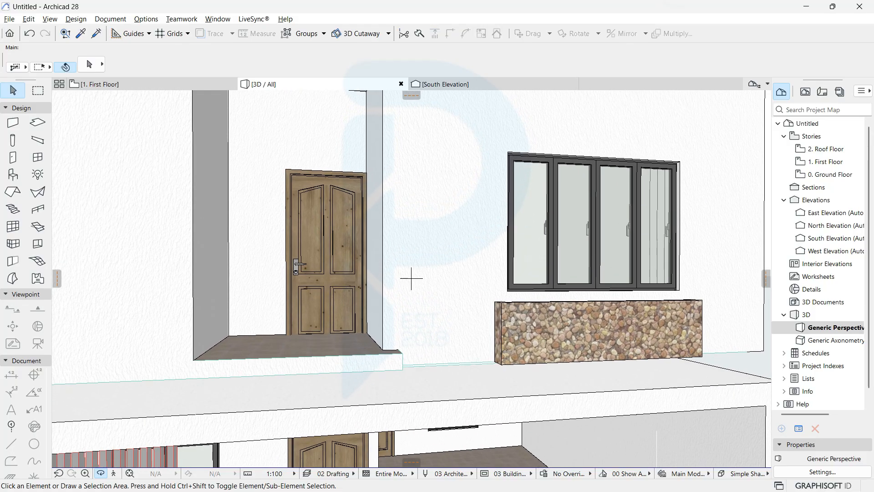
left_click(296, 270)
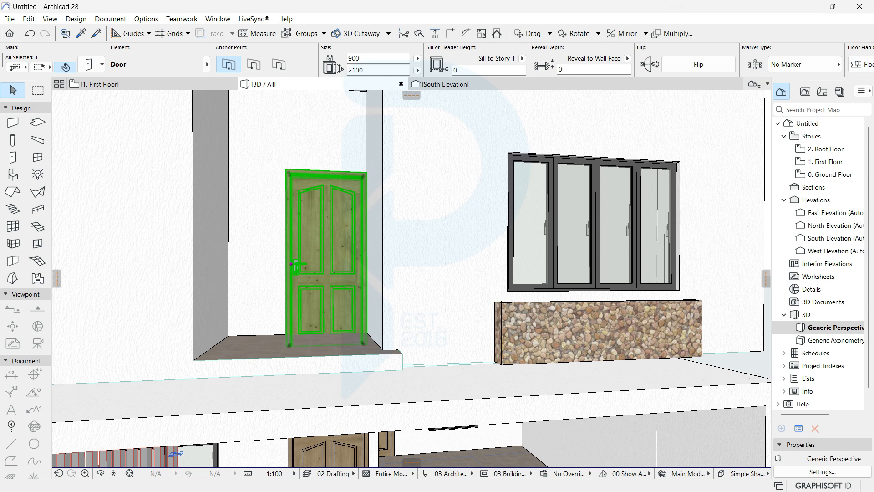
left_click(565, 69)
left_click(488, 71)
key("Return")
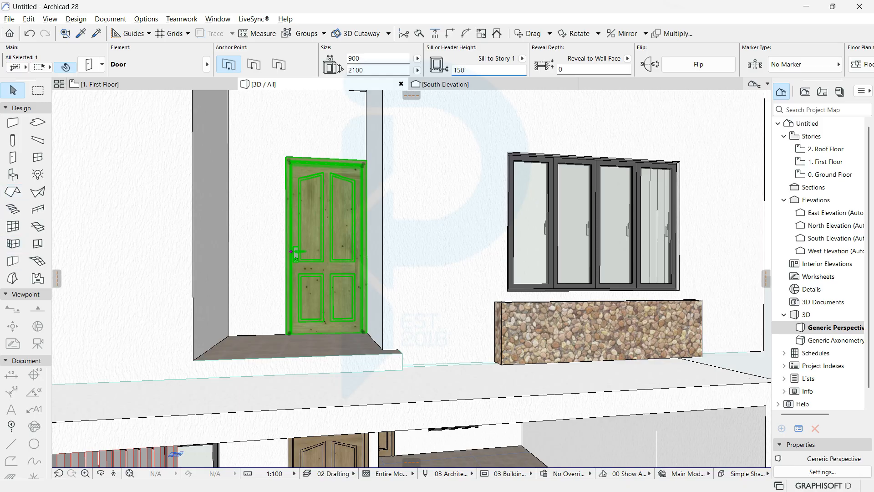
key("Escape")
Step: Examine the raised balcony door and the open balcony edge in the 3D view
scroll(311, 344, "up", 5)
scroll(314, 314, "down", 6)
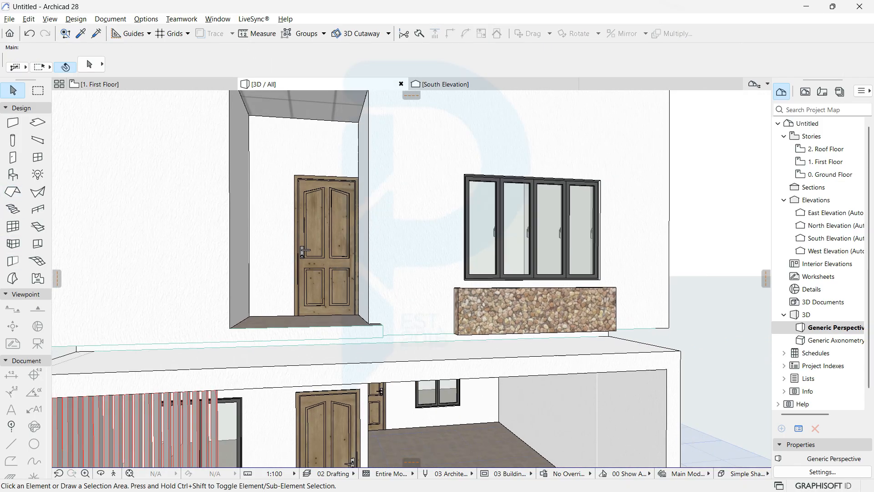
middle_click_drag(388, 217, 360, 315)
left_click(397, 280)
key("Escape")
key("Escape")
middle_click_drag(392, 282, 411, 278, "shift")
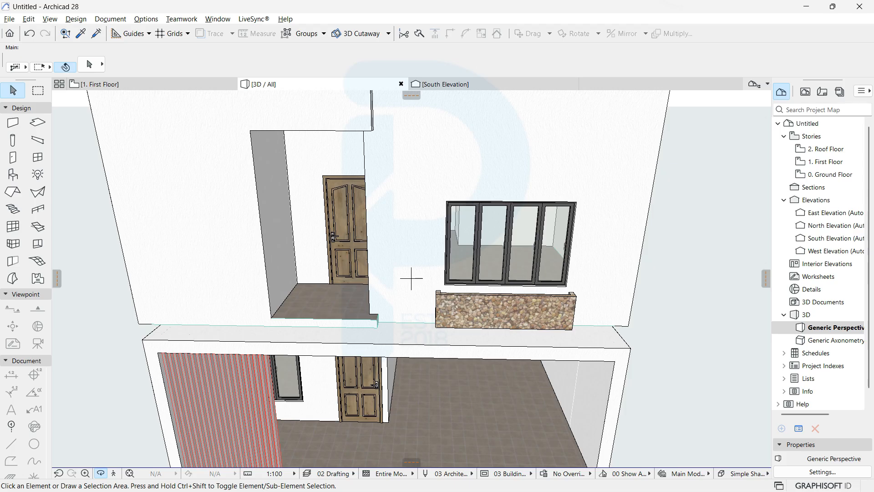
scroll(411, 279, "up", 2)
Step: On the first floor plan, replace the balusters with a Railing Panel in the default railing pattern
left_click(191, 85)
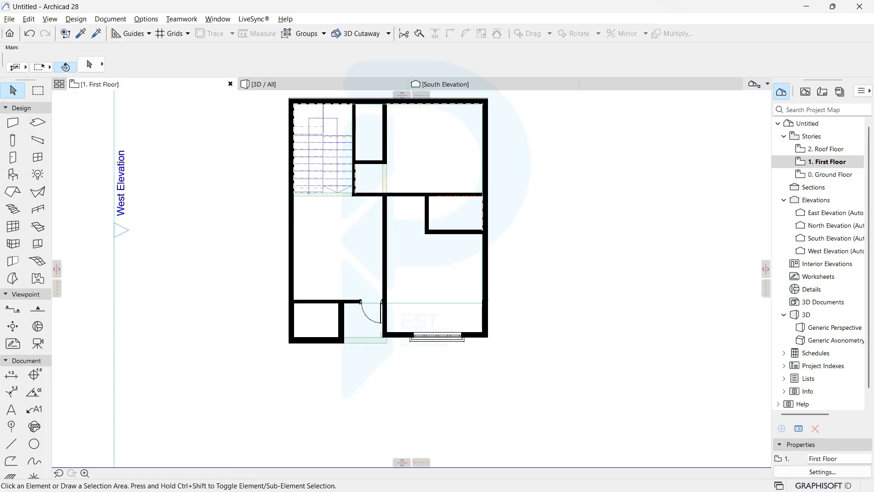
scroll(360, 355, "up", 8)
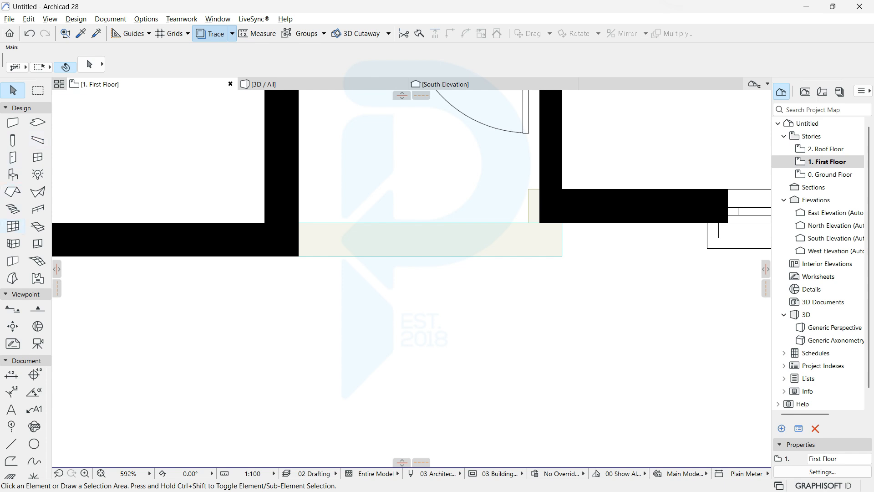
left_click(37, 209)
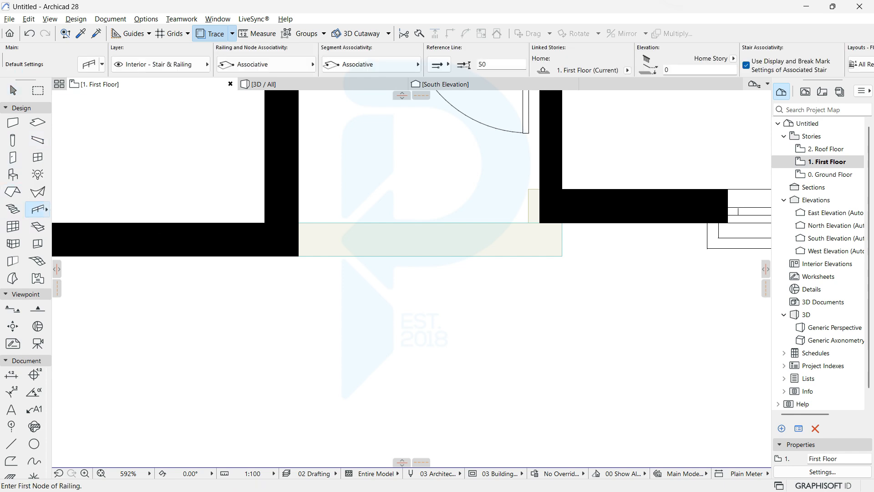
double_click(38, 209)
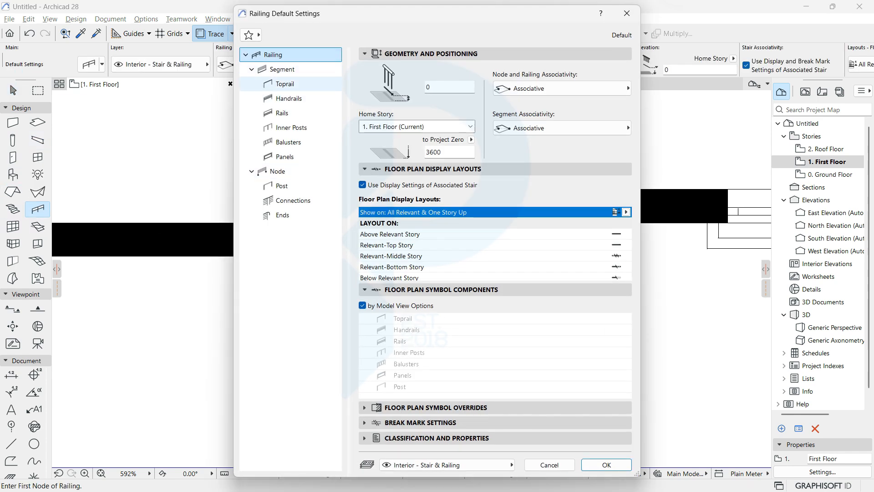
left_click(289, 98)
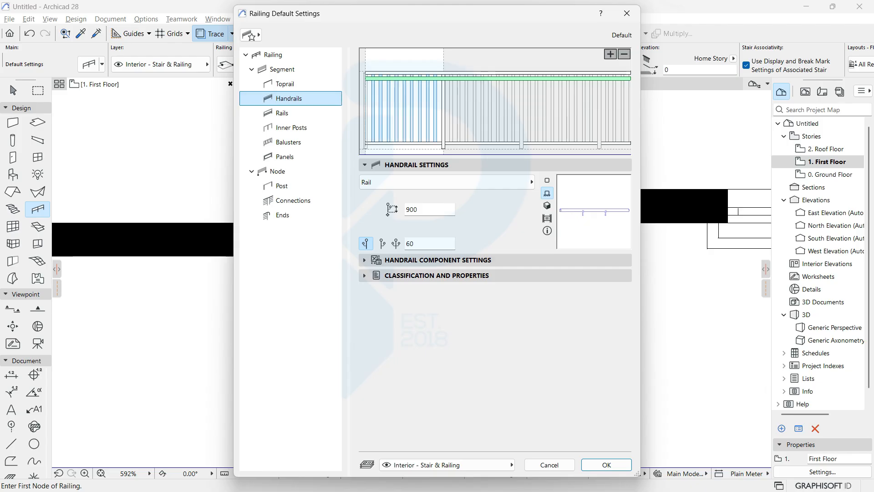
left_click(283, 69)
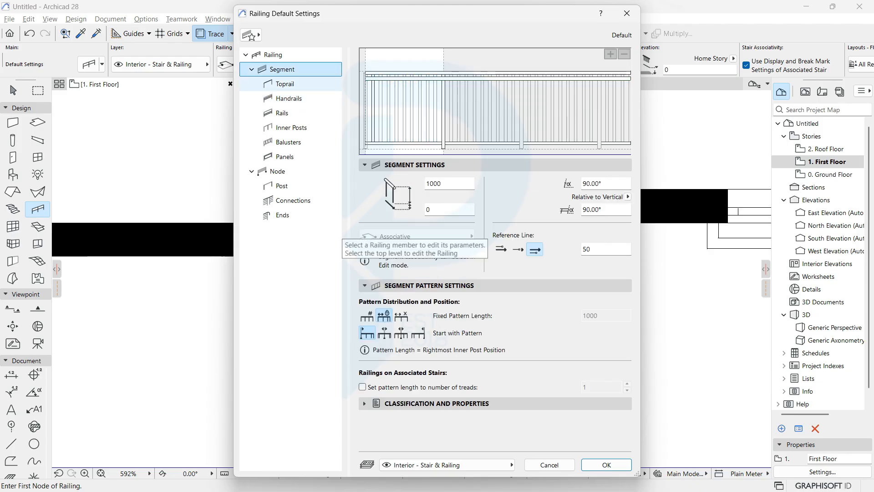
left_click(289, 142)
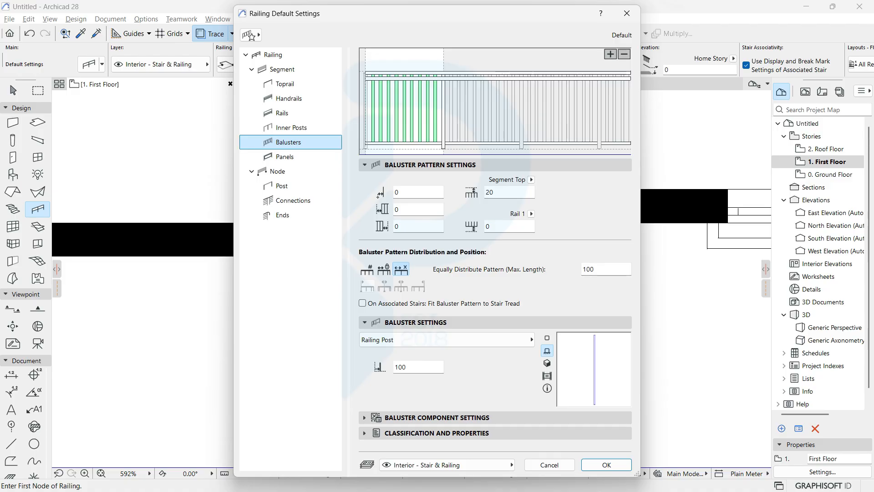
left_click(624, 54)
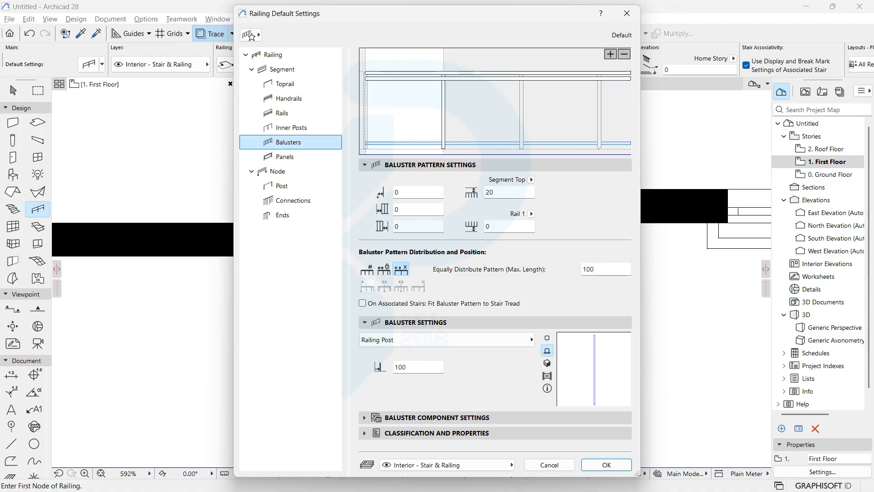
left_click(285, 157)
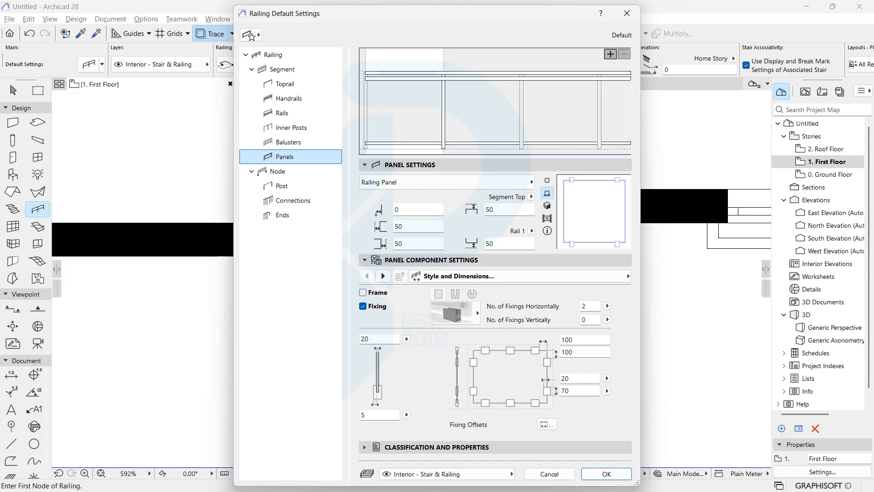
left_click(611, 54)
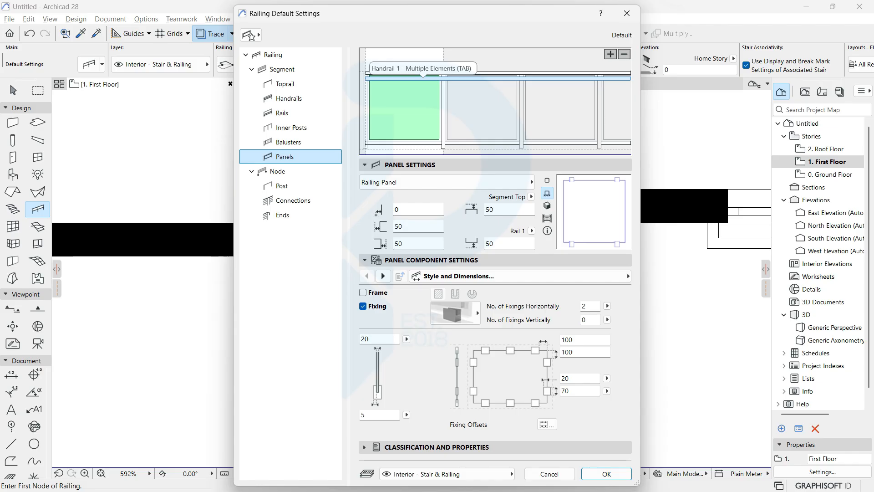
Step: Review the toprail, handrail, rail and inner post settings of the default railing
left_click(424, 78)
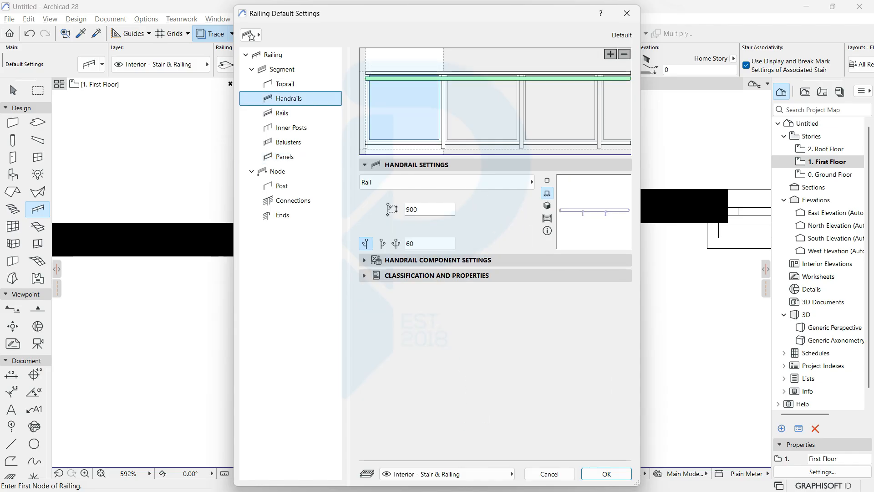
left_click(424, 73)
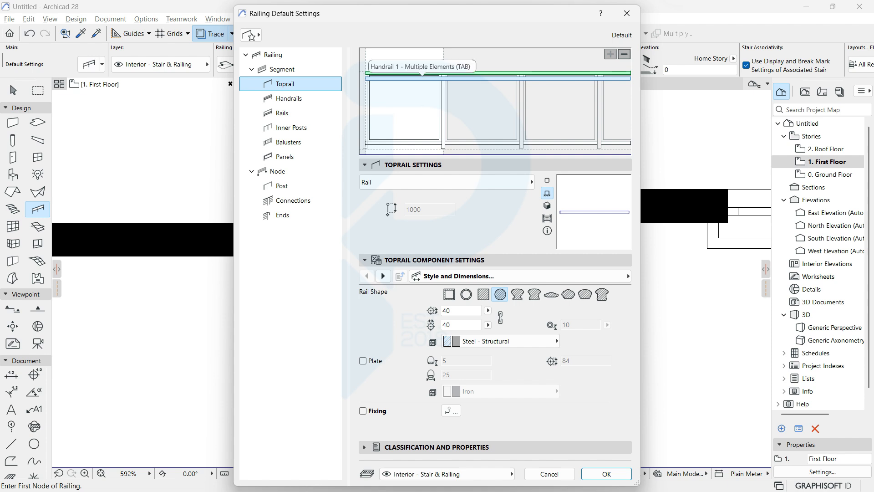
left_click(423, 75)
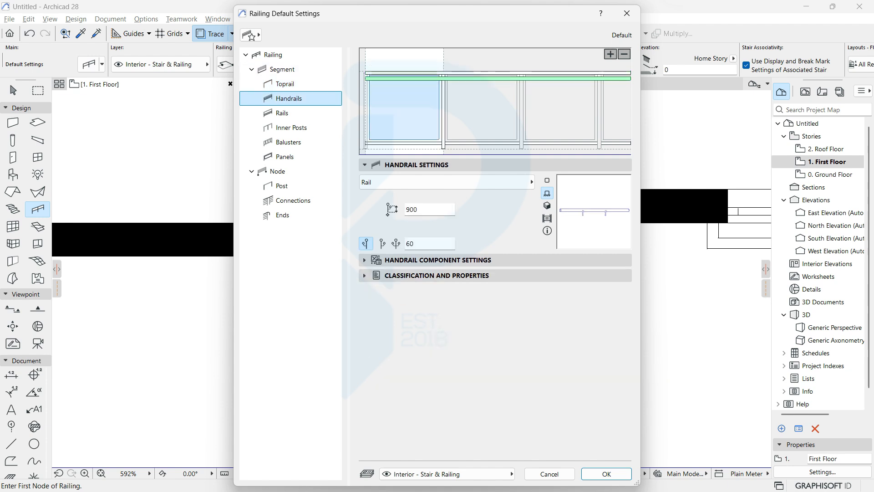
left_click(285, 113)
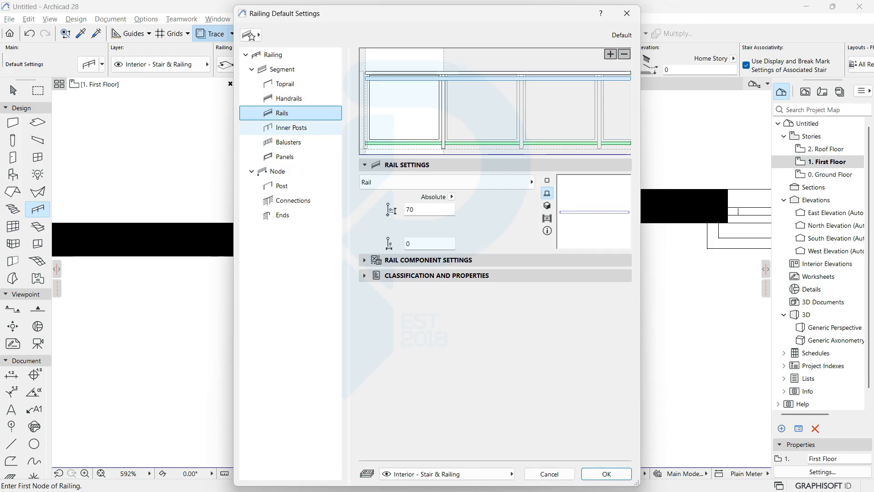
left_click(290, 128)
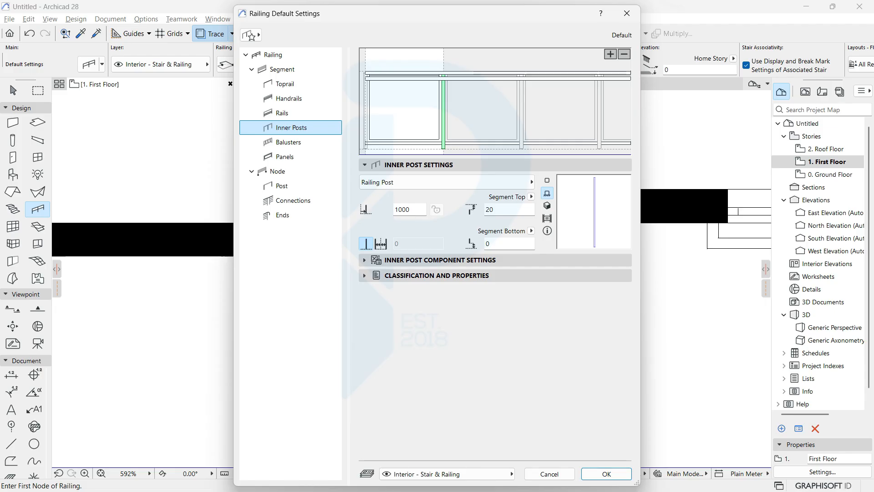
key("Up")
key("Up")
key("Up")
key("Up")
key("Up")
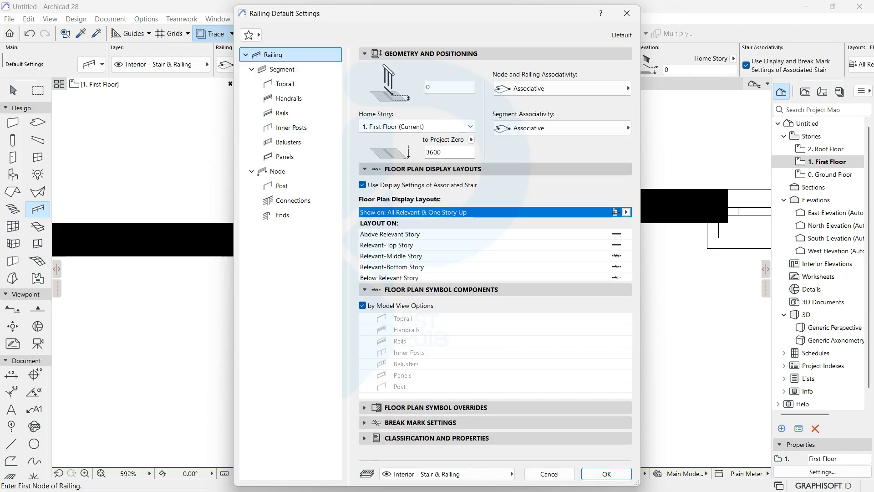
Step: Set the default railing segment height to 900 mm and accept the railing settings
left_click(282, 70)
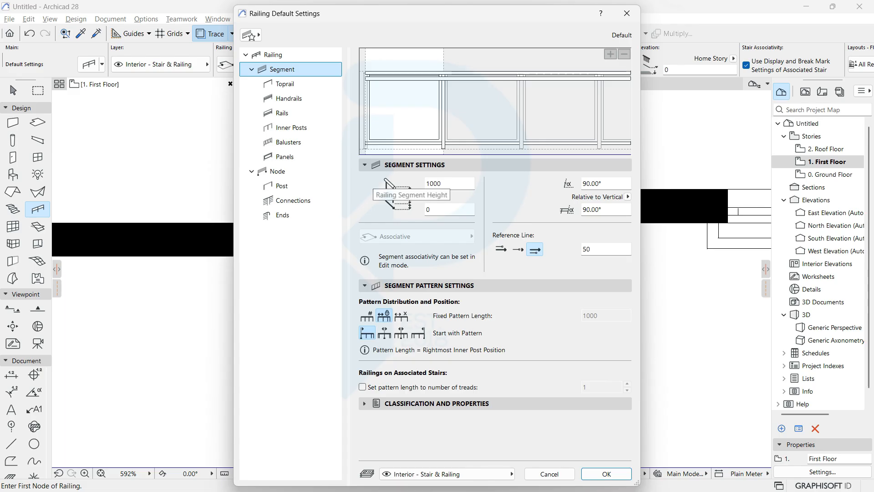
key("Tab")
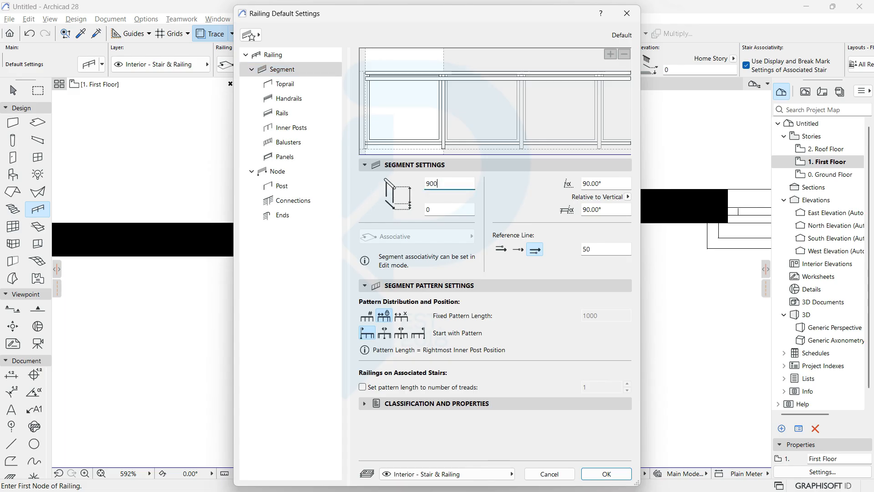
type("900")
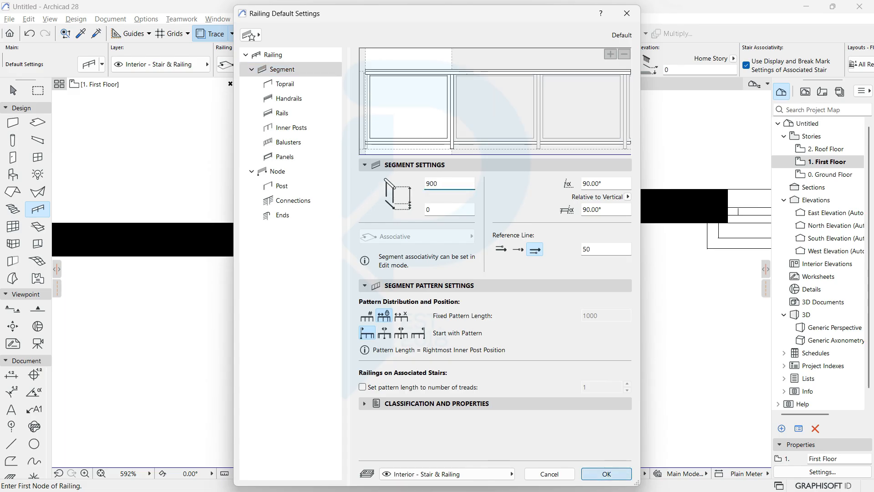
key("Return")
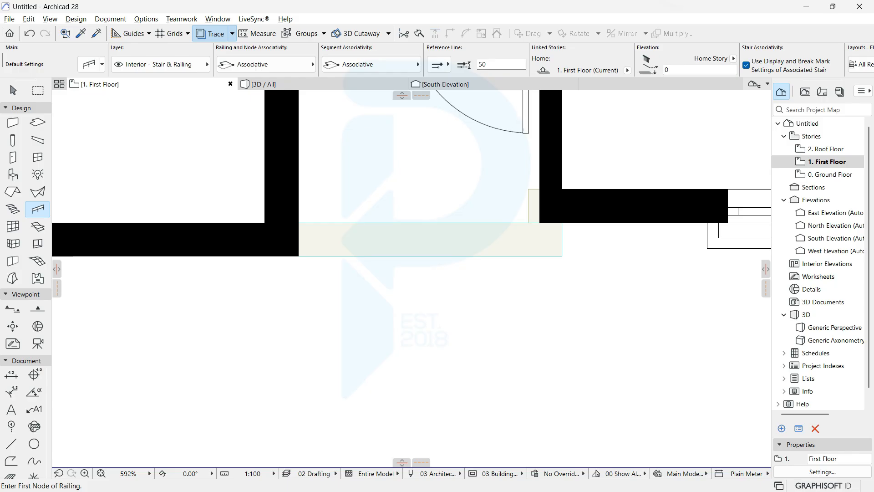
Step: Try to draw the railing along the balcony's front edge, about 1775 mm long, with a return to the partition wall's corner
left_click(298, 256)
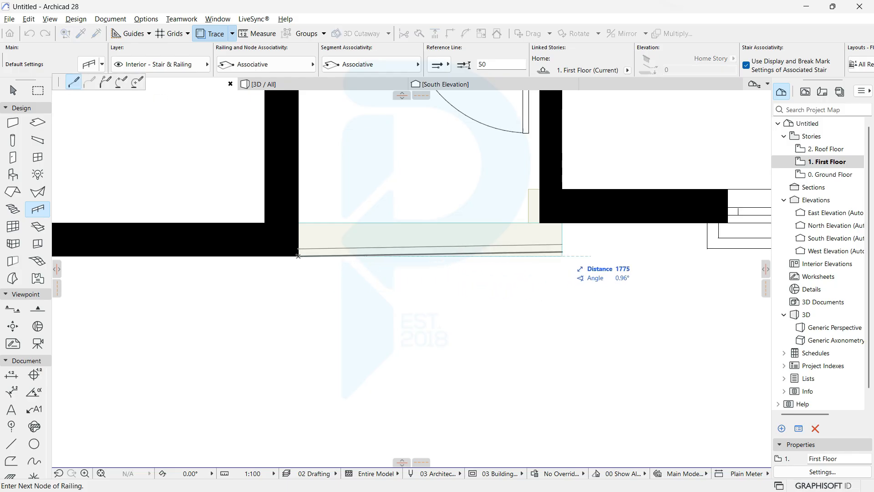
left_click(562, 256)
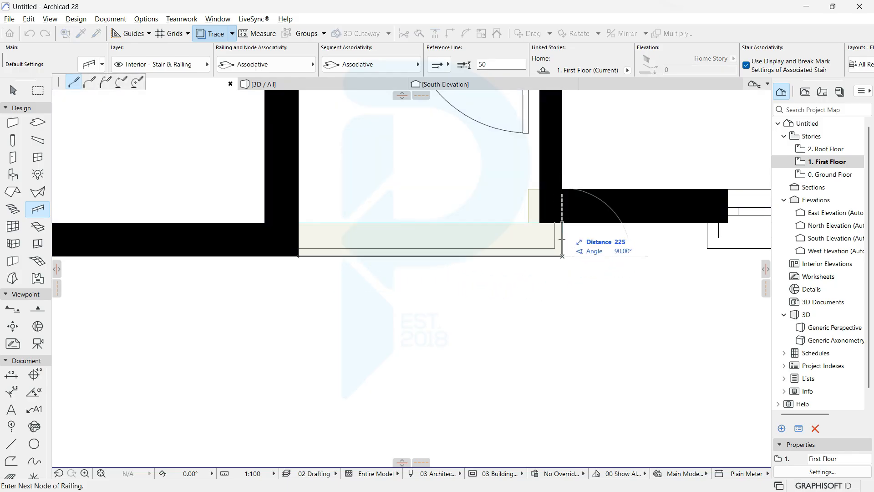
left_click(562, 222)
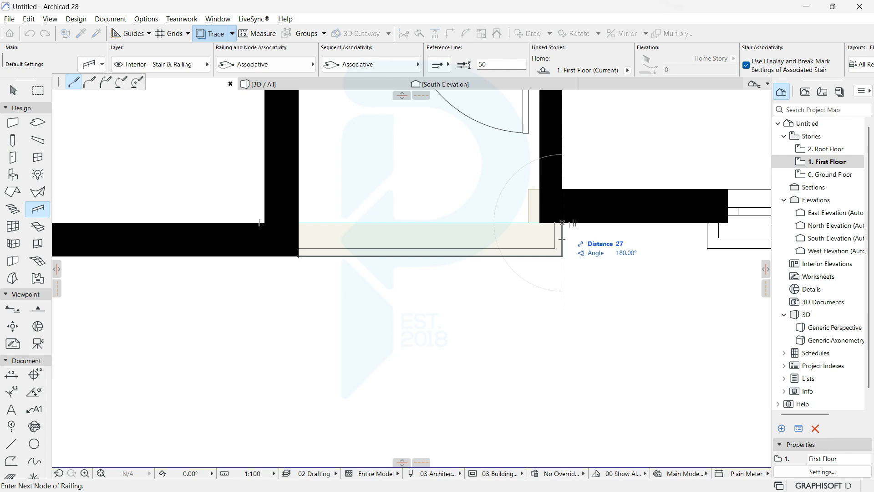
double_click(562, 222)
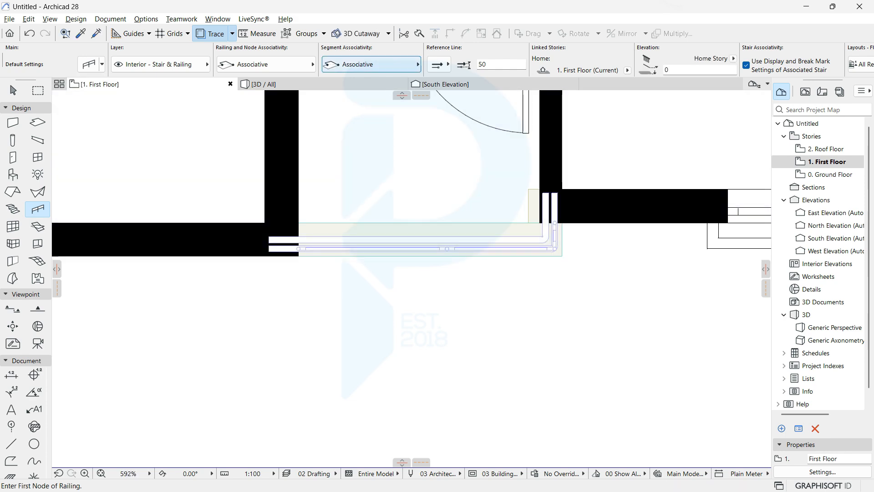
key("Escape")
Step: Check the balcony railing in the 3D view and undo its placement
key("F3")
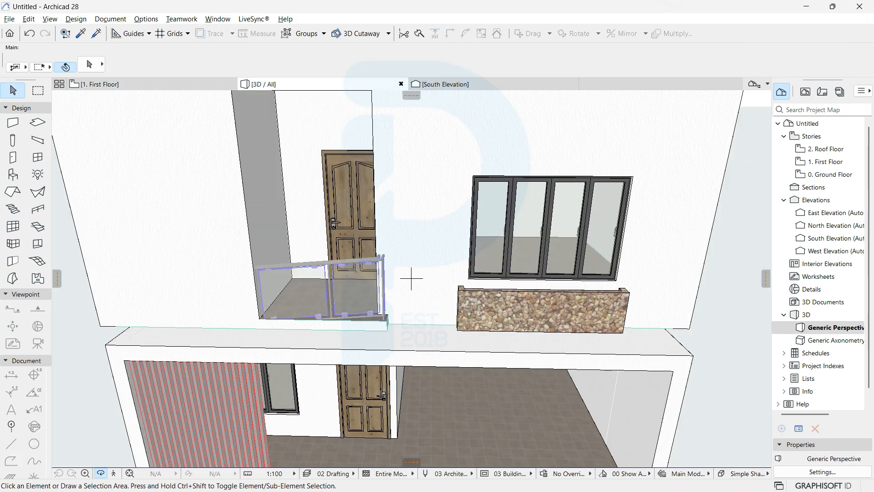
scroll(299, 304, "up", 3)
middle_click_drag(300, 305, 315, 255, "shift")
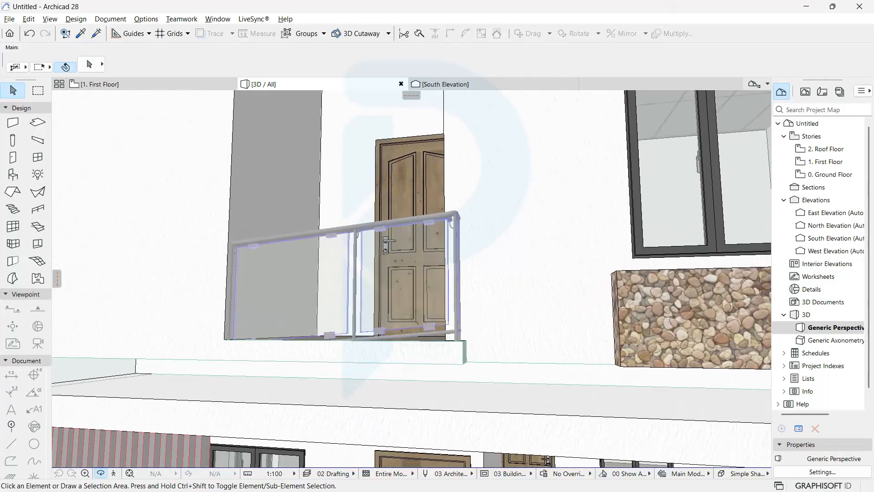
key("ctrl+z")
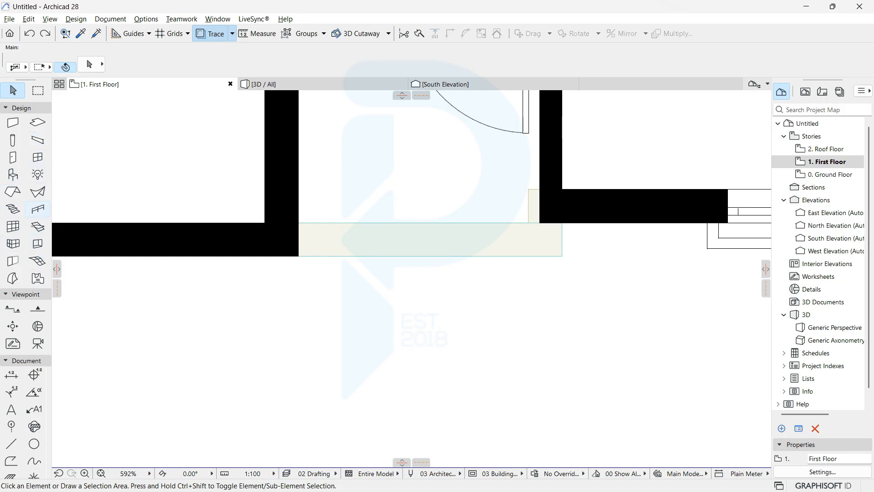
Step: Draw the railing along the balcony's front edge, ending just inside the outer corner, with a perpendicular return about 225 mm long towards the wall
left_click(37, 209)
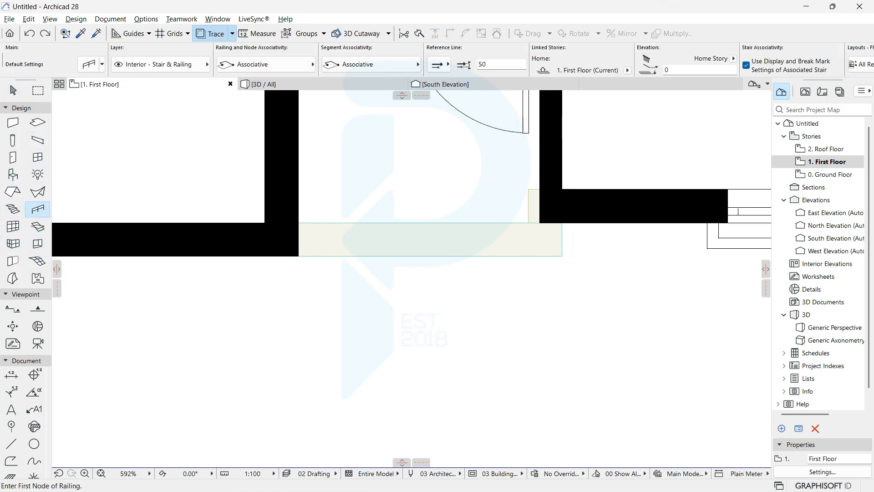
left_click(299, 256)
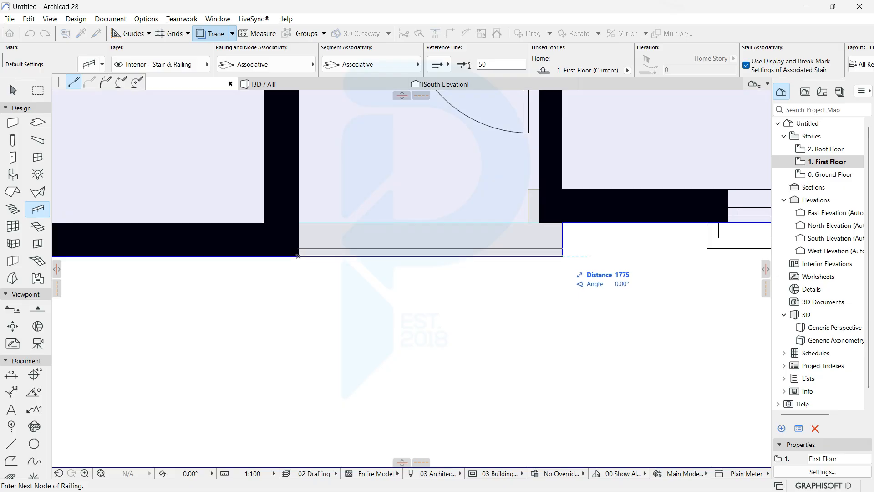
scroll(562, 257, "up", 3)
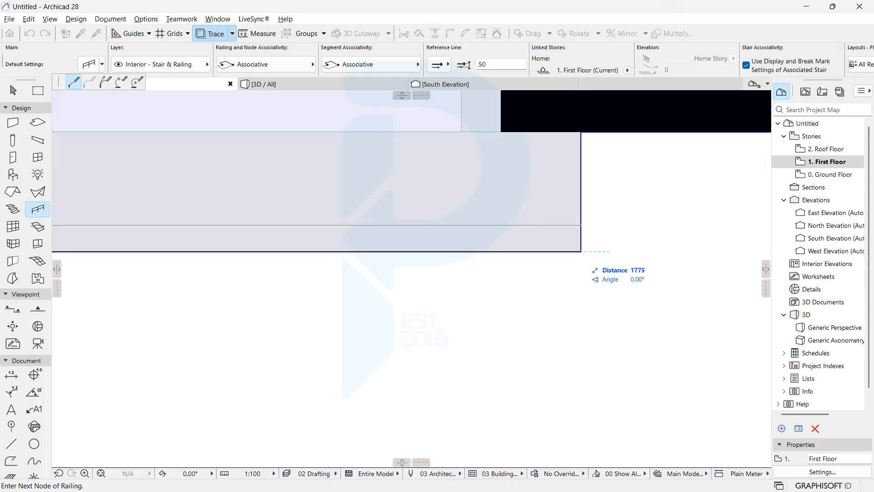
left_click(577, 251)
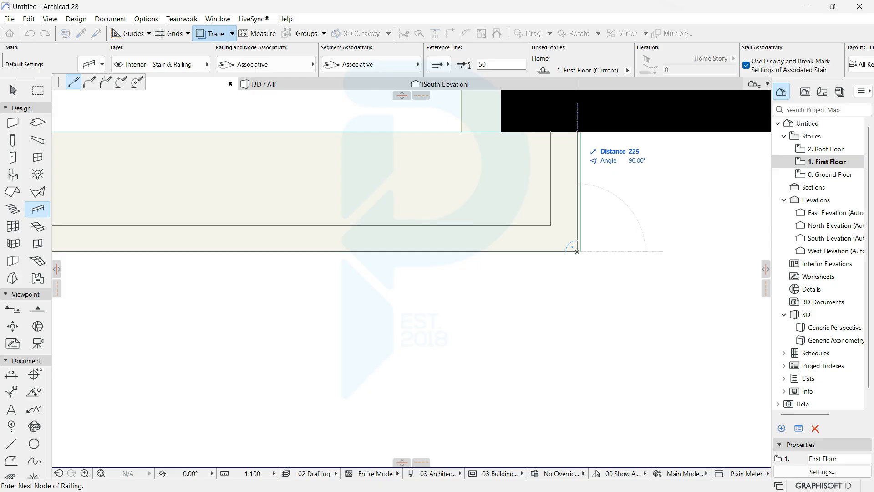
double_click(578, 131)
scroll(573, 251, "down", 3)
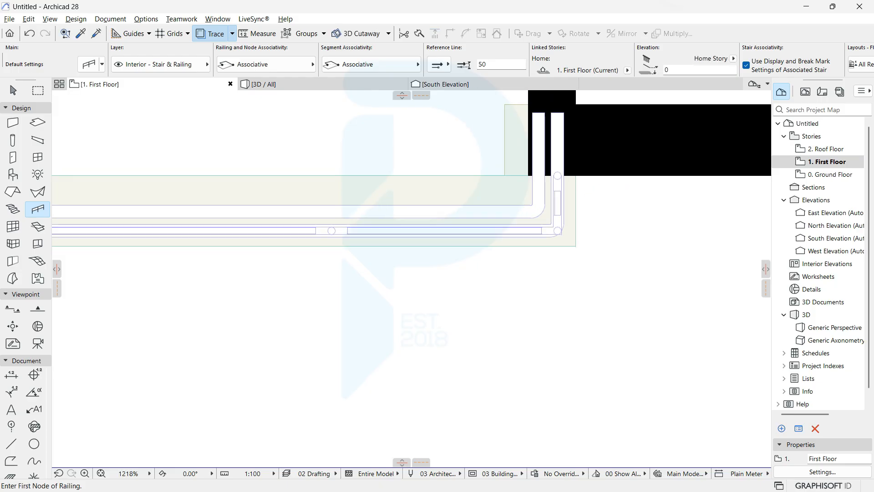
Step: Set the balcony railing's elevation to 150 mm above its home story in the 3D view
left_click(264, 85)
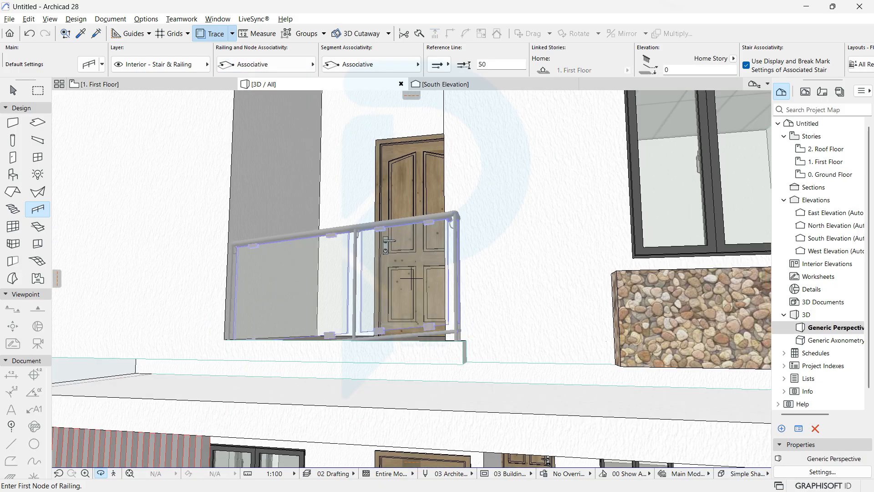
middle_click_drag(411, 278, 412, 303, "shift")
scroll(367, 196, "up", 2)
middle_click_drag(412, 339, 278, 267, "shift")
key("Escape")
left_click(473, 273)
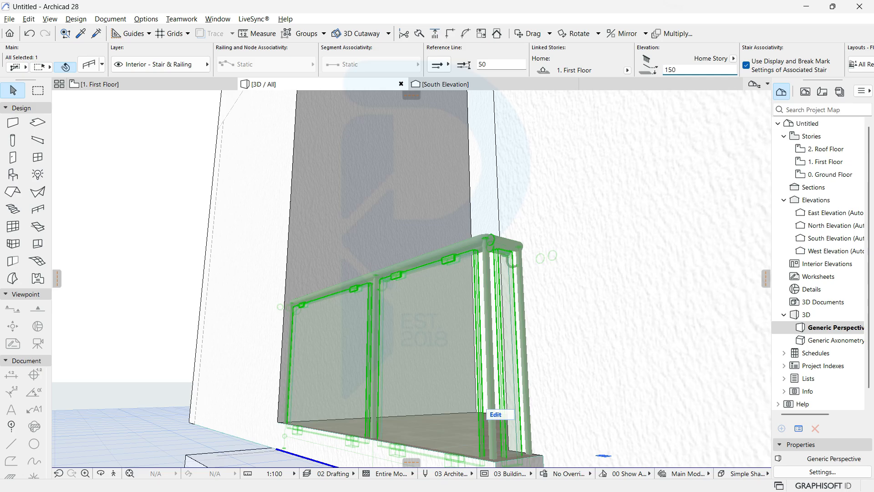
key("Return")
key("Escape")
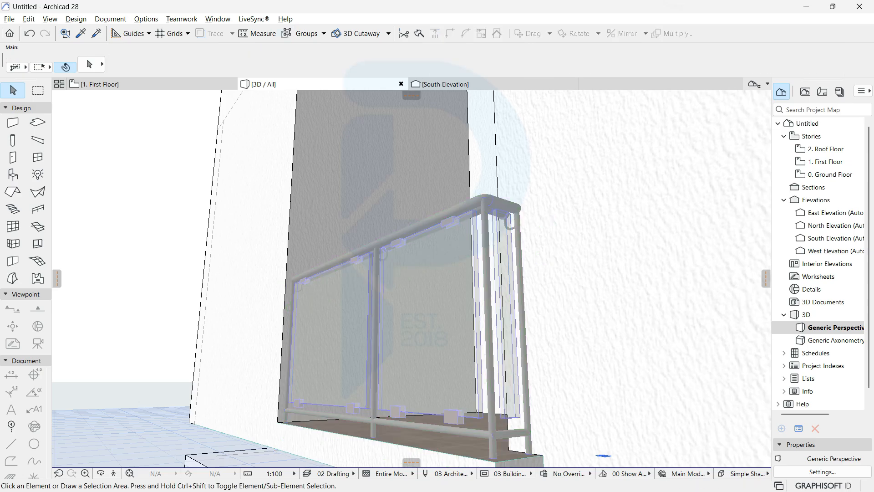
Step: Examine the raised balcony railing and the whole front facade of the house in 3D
middle_click_drag(410, 319, 469, 351, "shift")
scroll(468, 351, "down", 2)
middle_click_drag(471, 310, 410, 277)
scroll(549, 376, "down", 1)
scroll(273, 294, "down", 3)
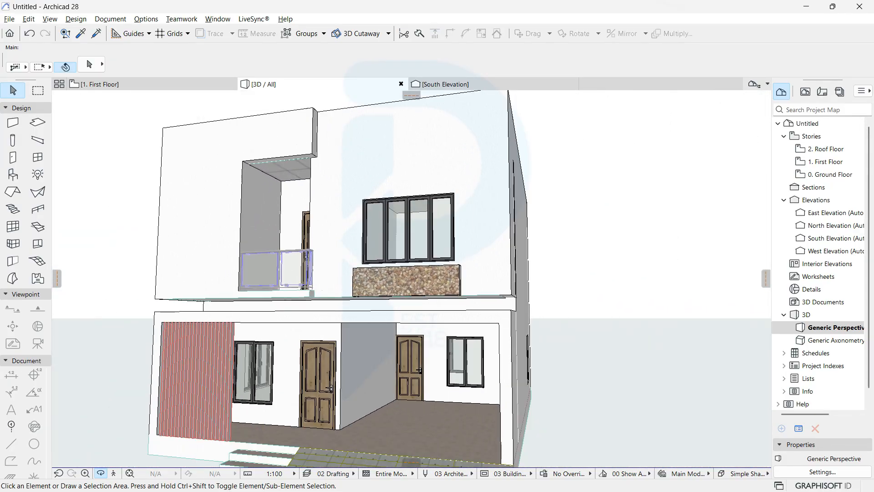
scroll(322, 290, "down", 1)
middle_click_drag(322, 291, 199, 217, "shift")
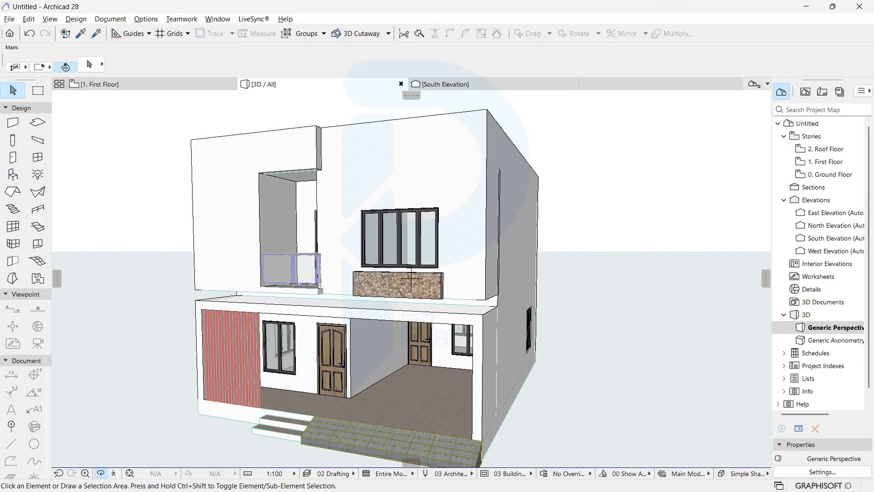